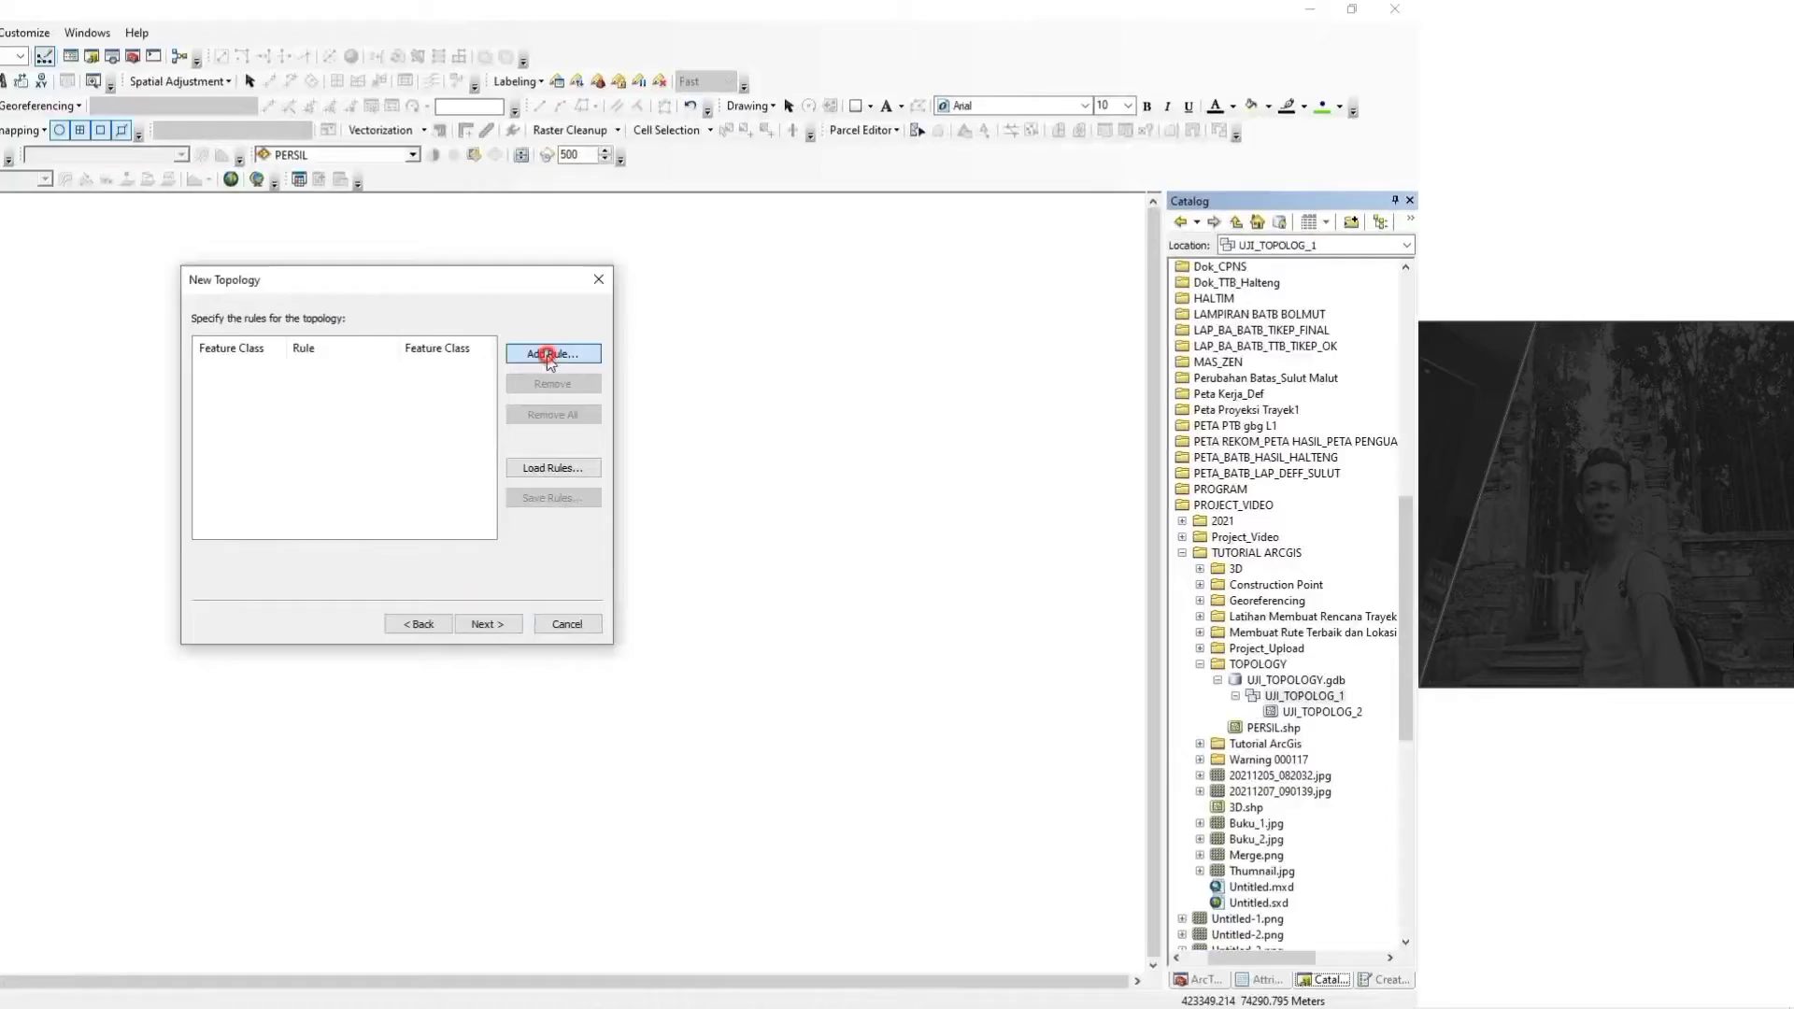
# Add a Must Not Overlap rule for the UJI_TOPOLOG_2 feature class to the new topology.
pyautogui.click(303, 556)
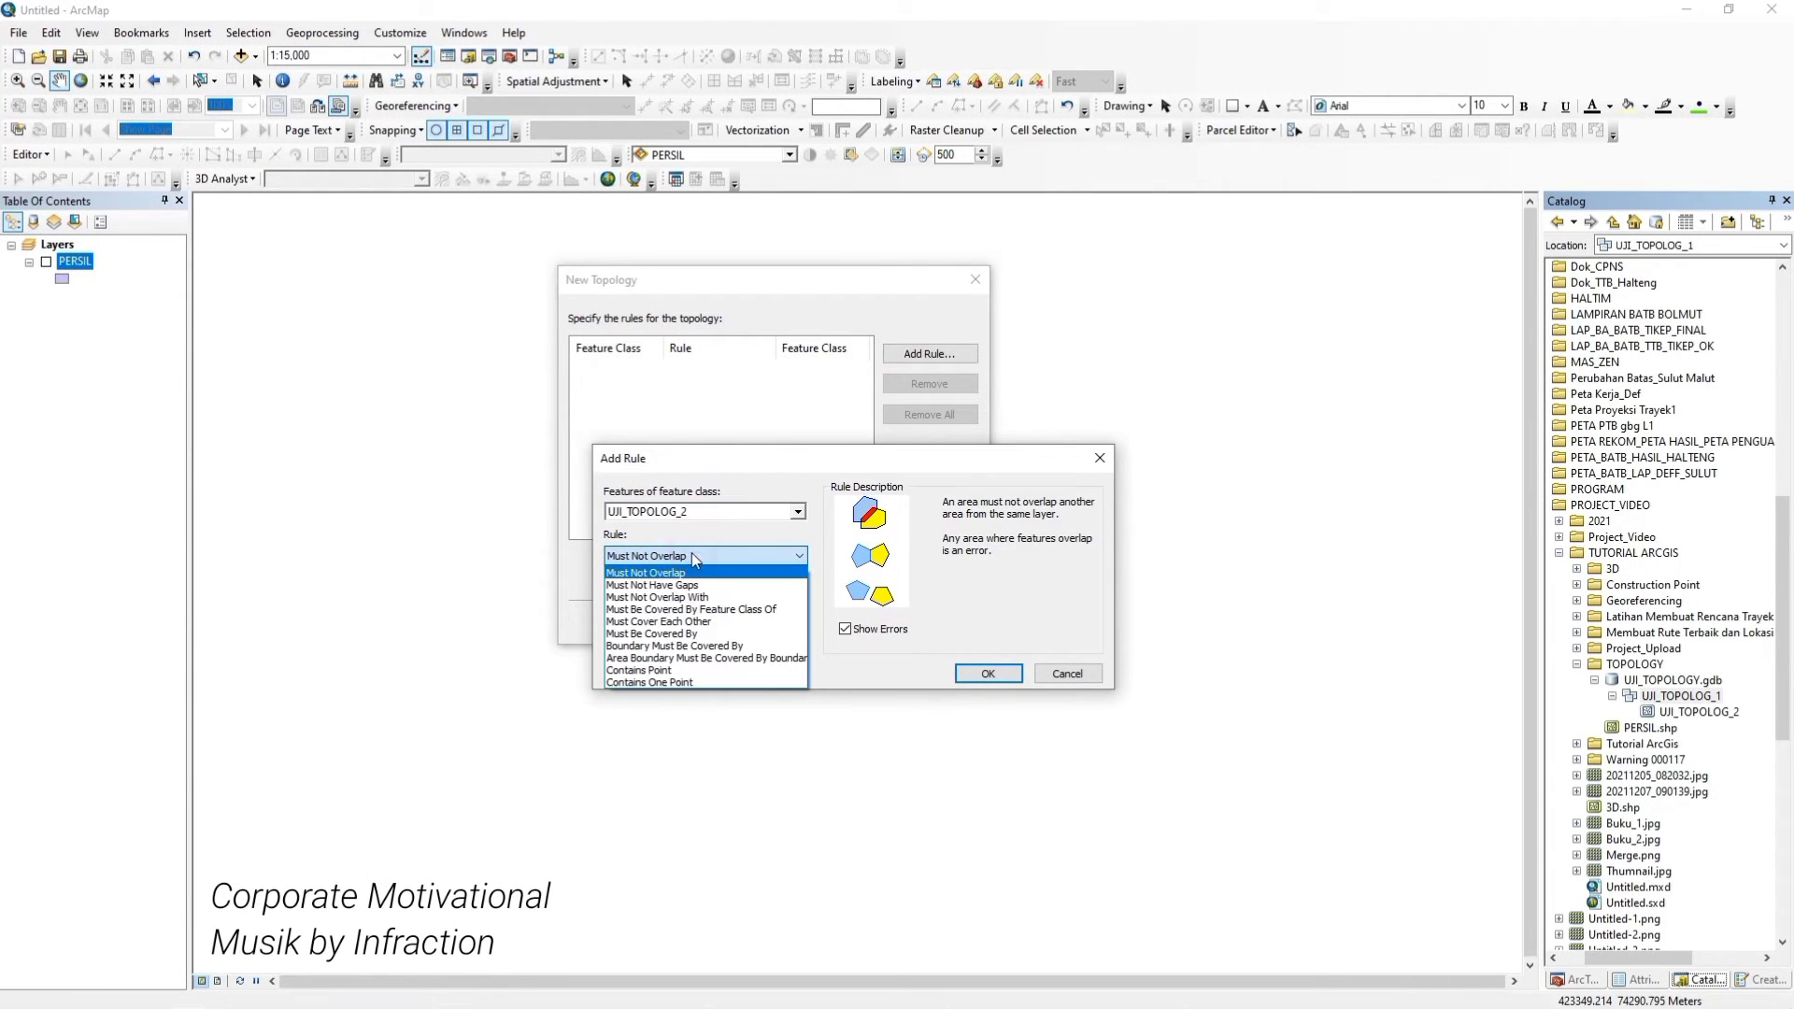
pyautogui.click(654, 573)
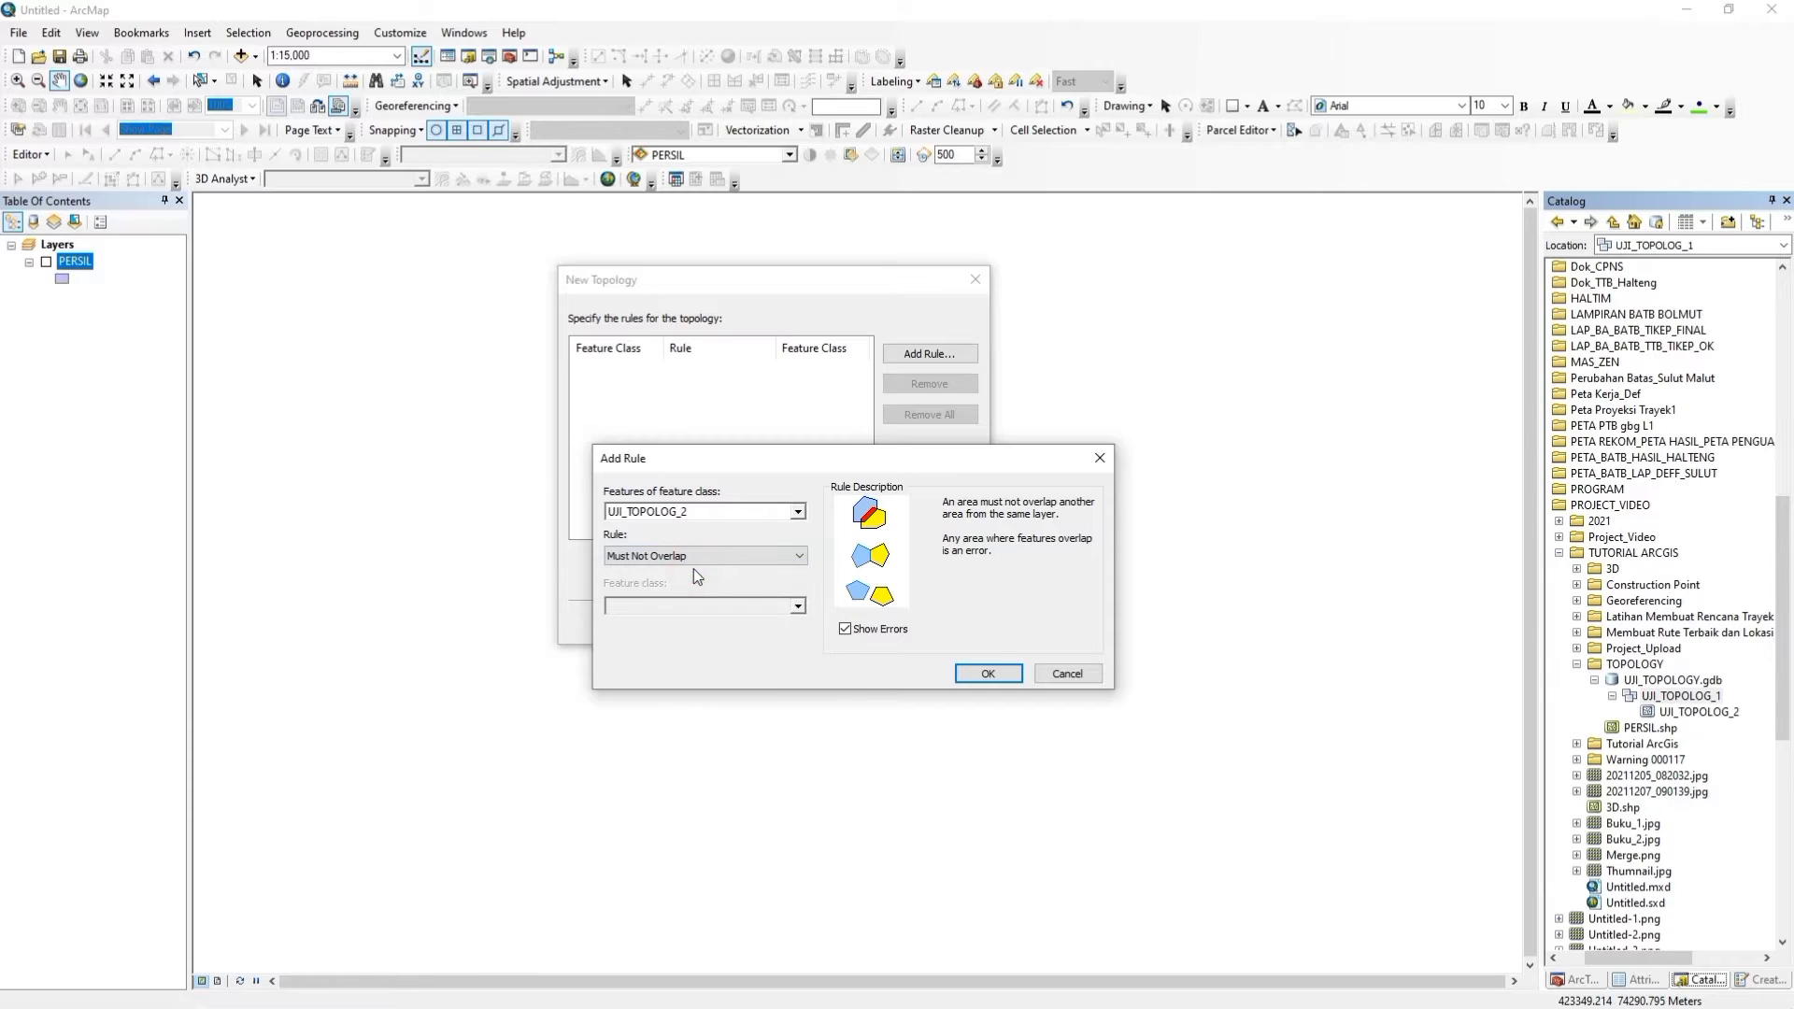
pyautogui.click(988, 674)
pyautogui.click(627, 372)
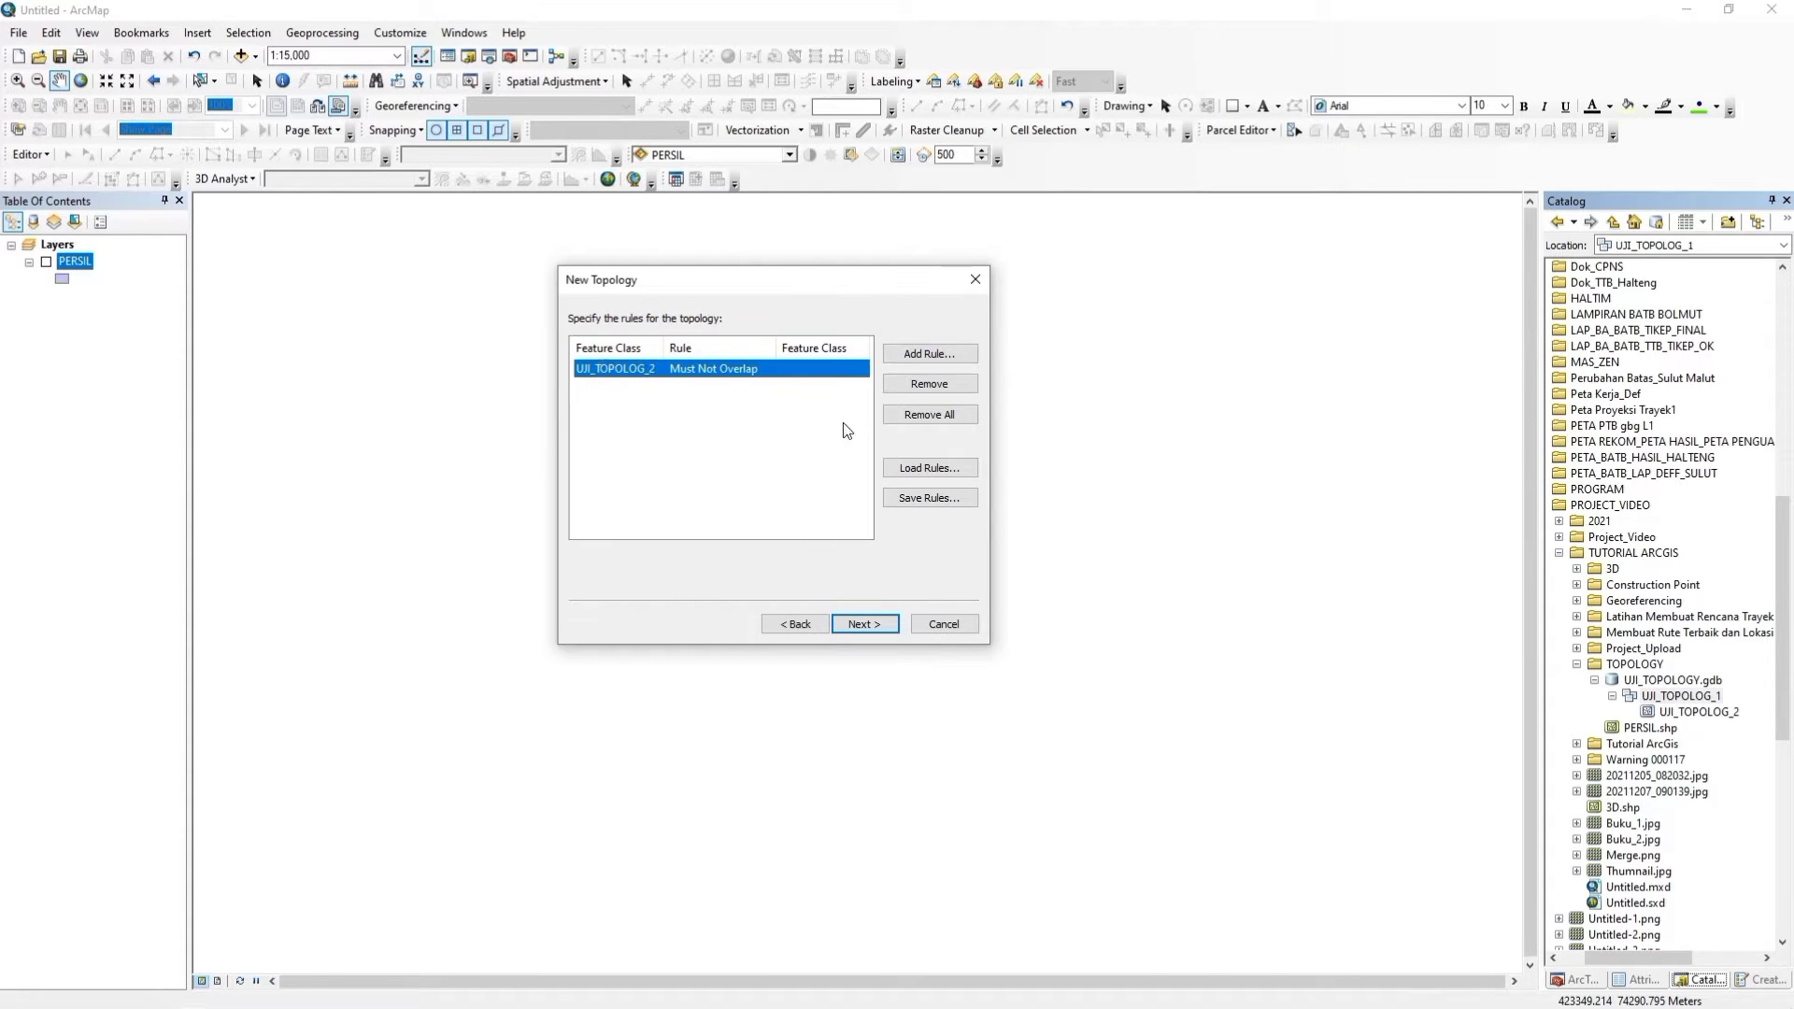
# Add a Must Not Have Gaps rule for UJI_TOPOLOG_2 and finish creating the topology.
pyautogui.click(930, 354)
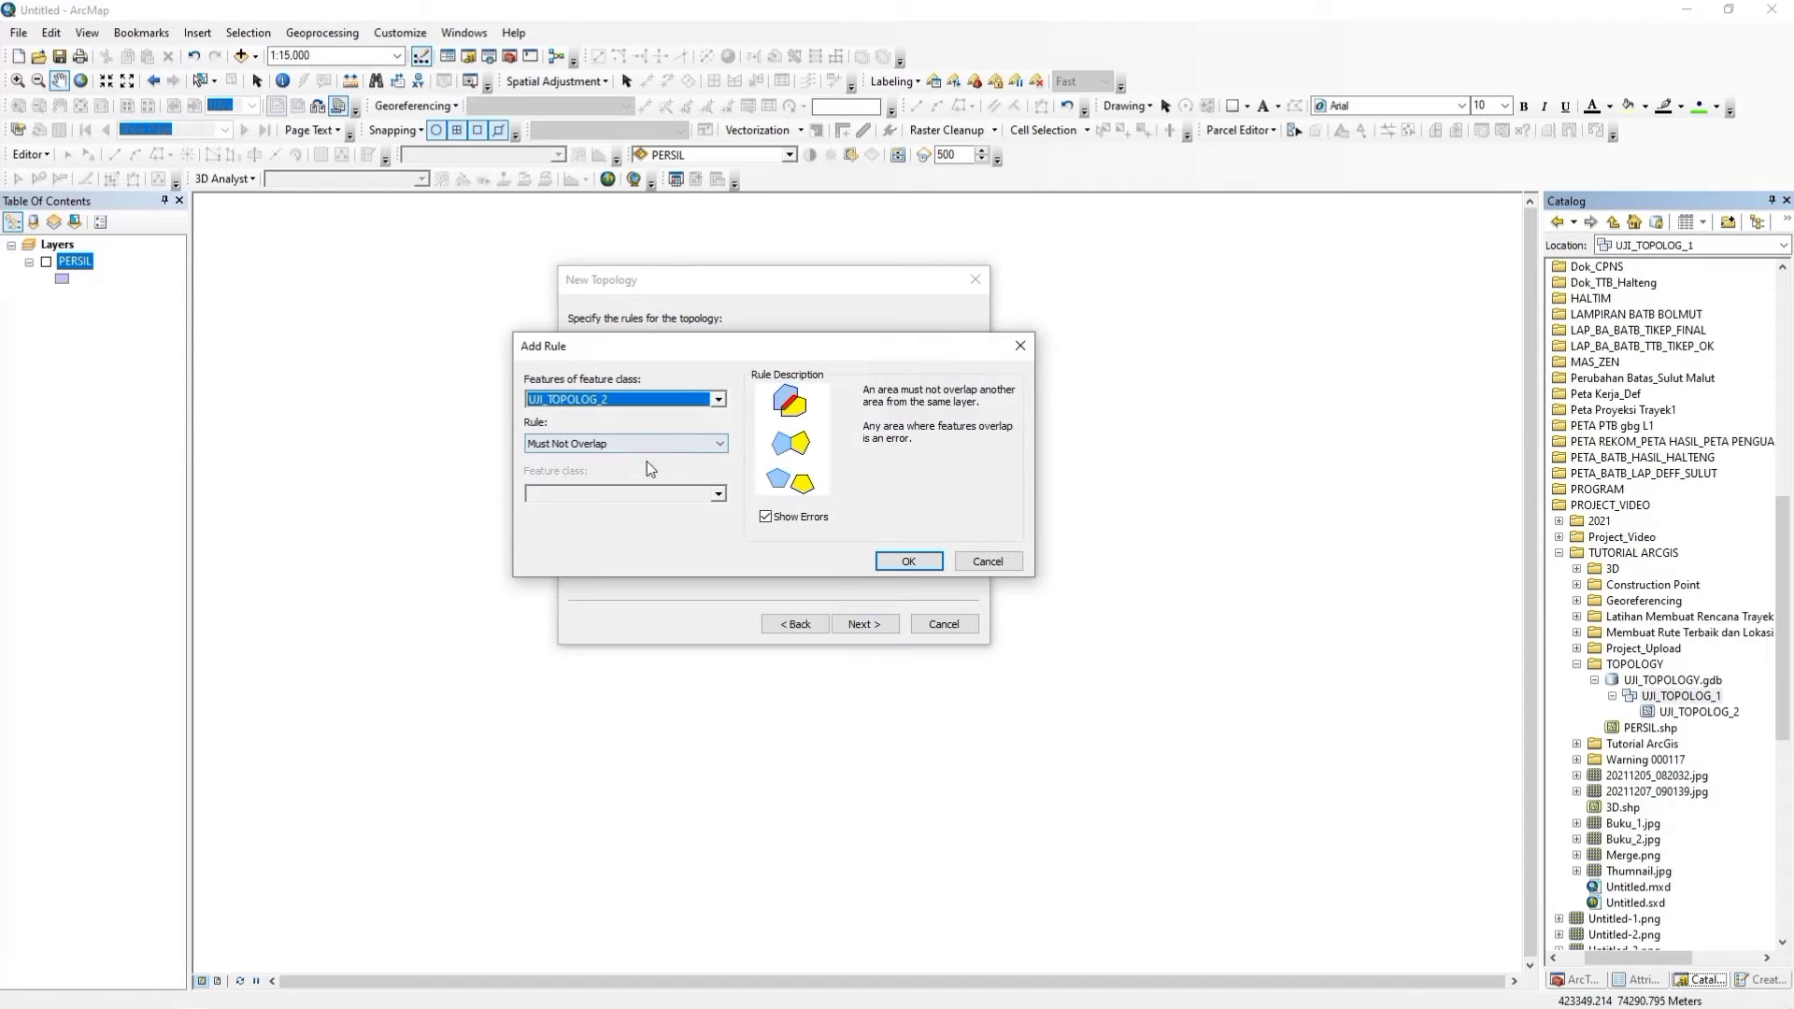
pyautogui.click(663, 444)
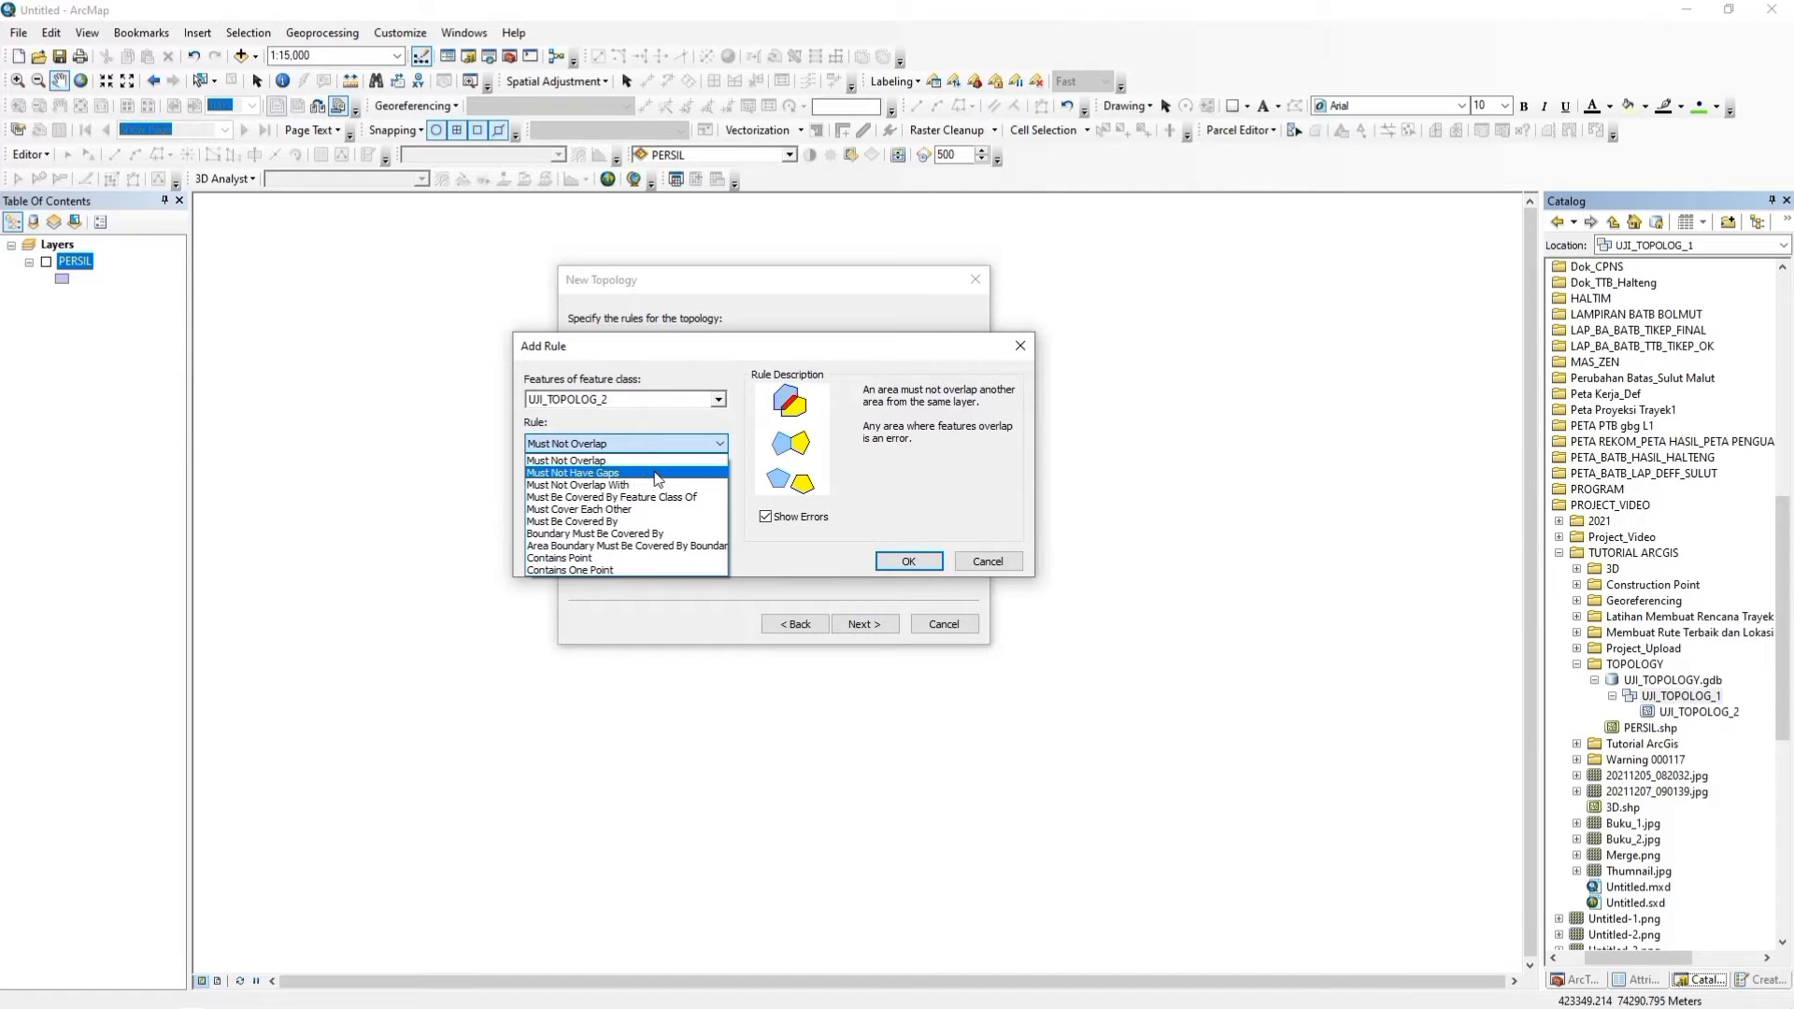
pyautogui.click(658, 474)
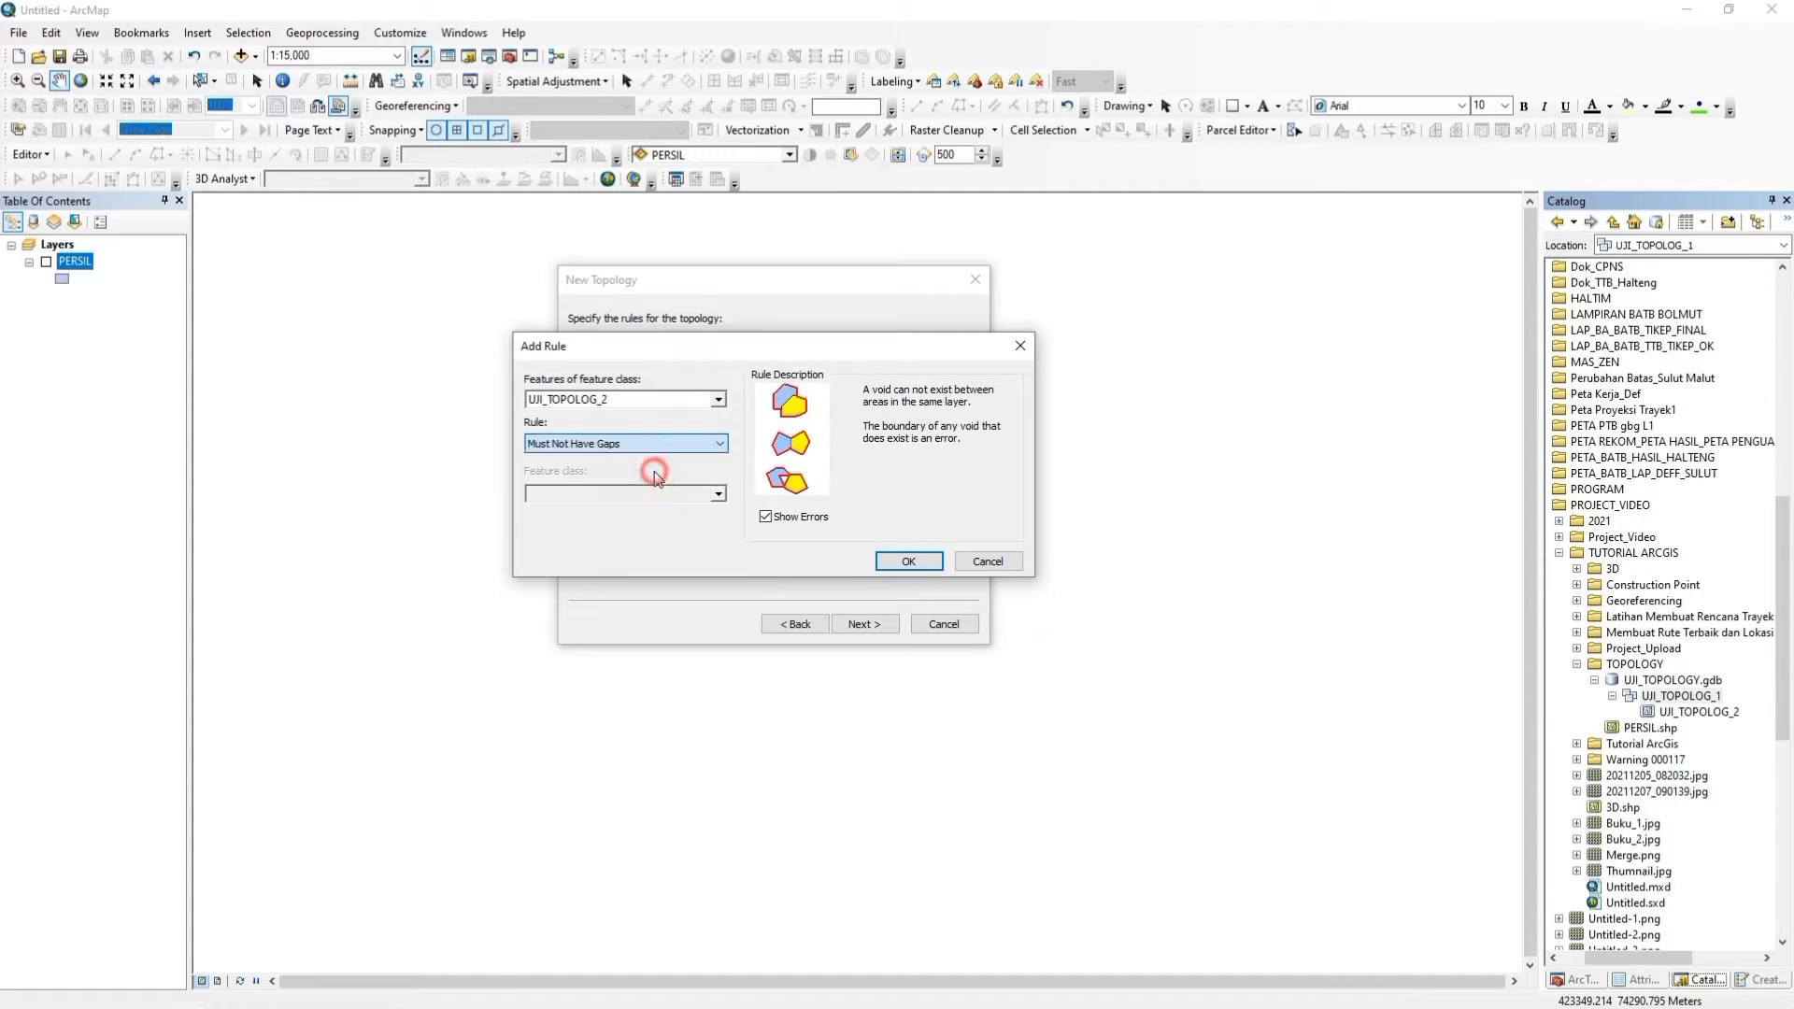
pyautogui.click(905, 562)
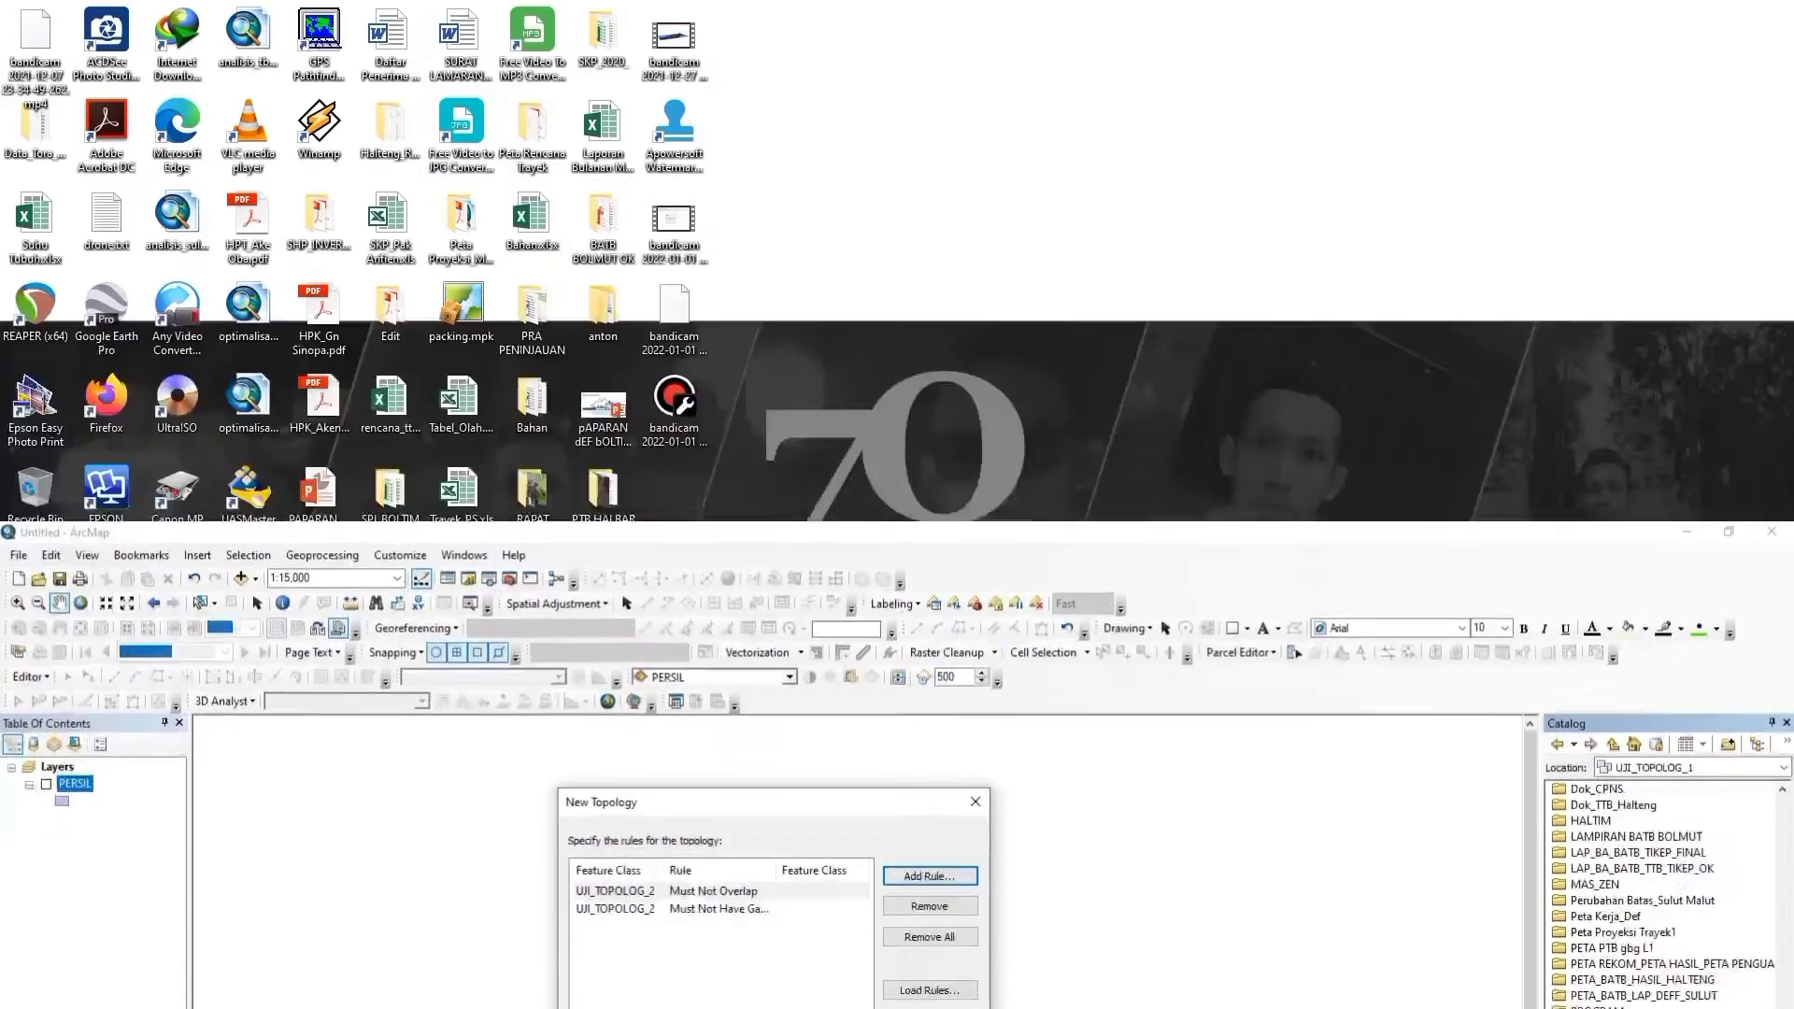
pyautogui.click(869, 624)
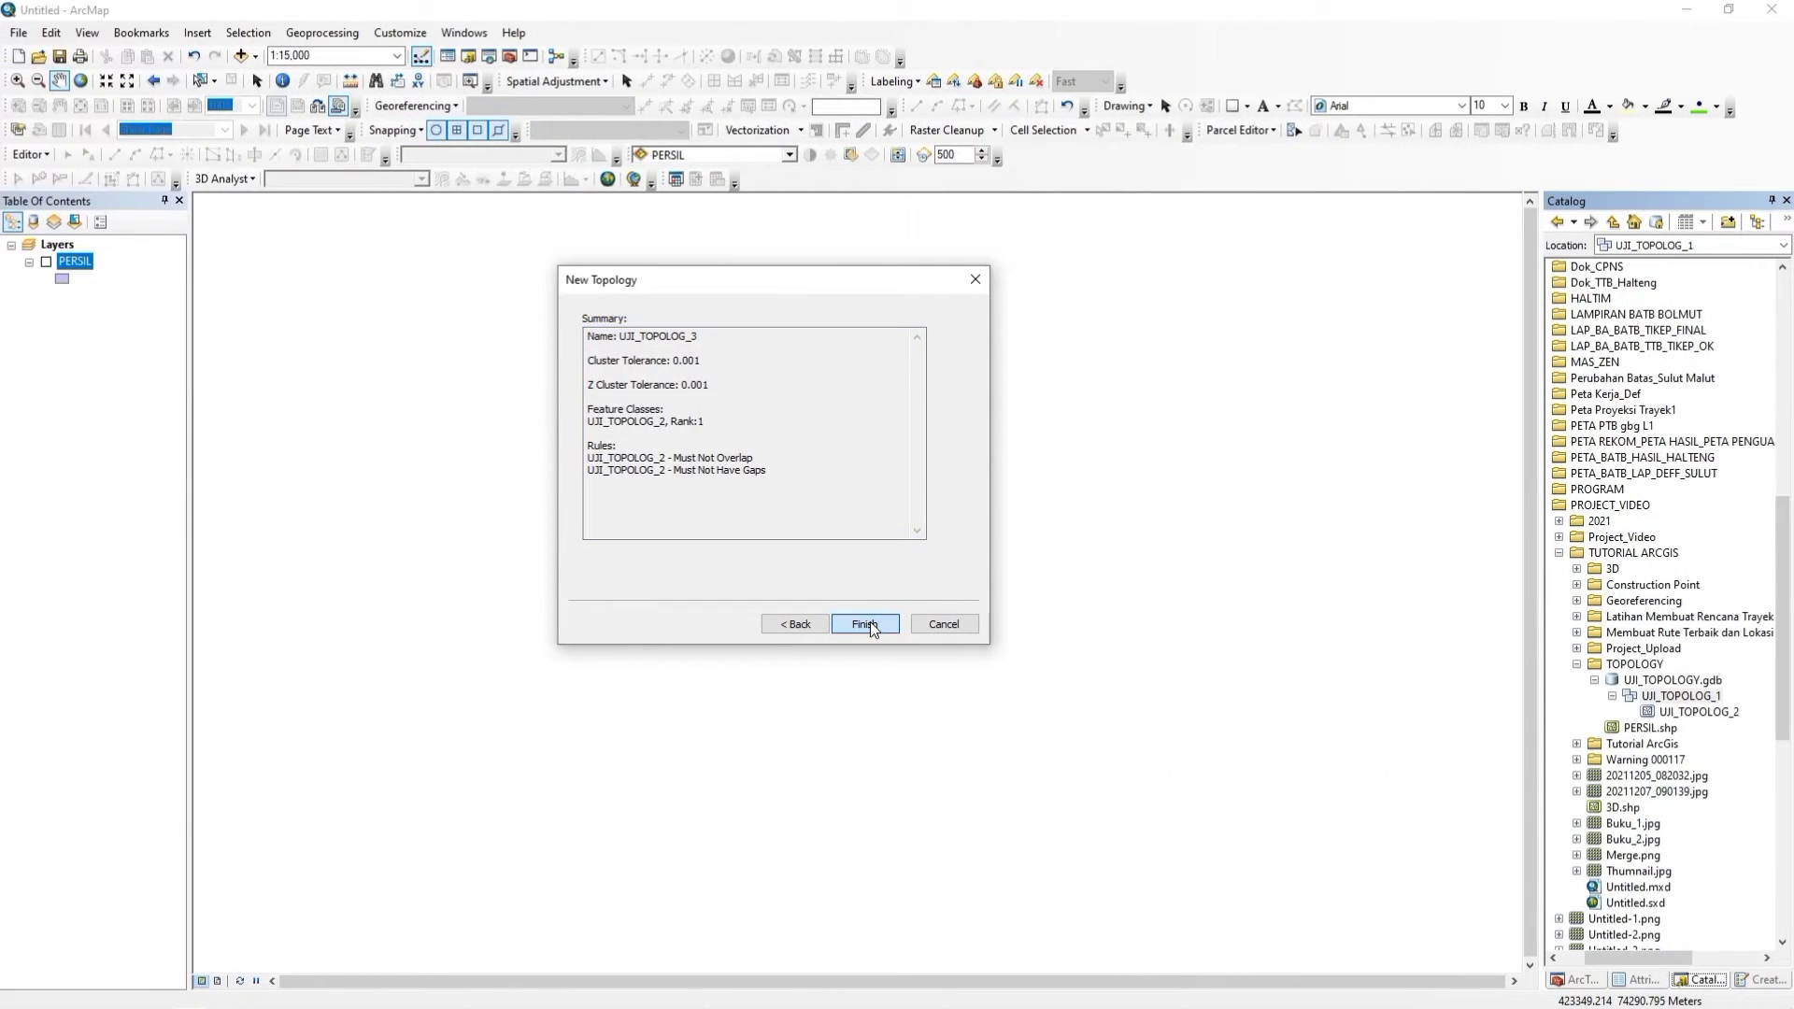
pyautogui.click(866, 624)
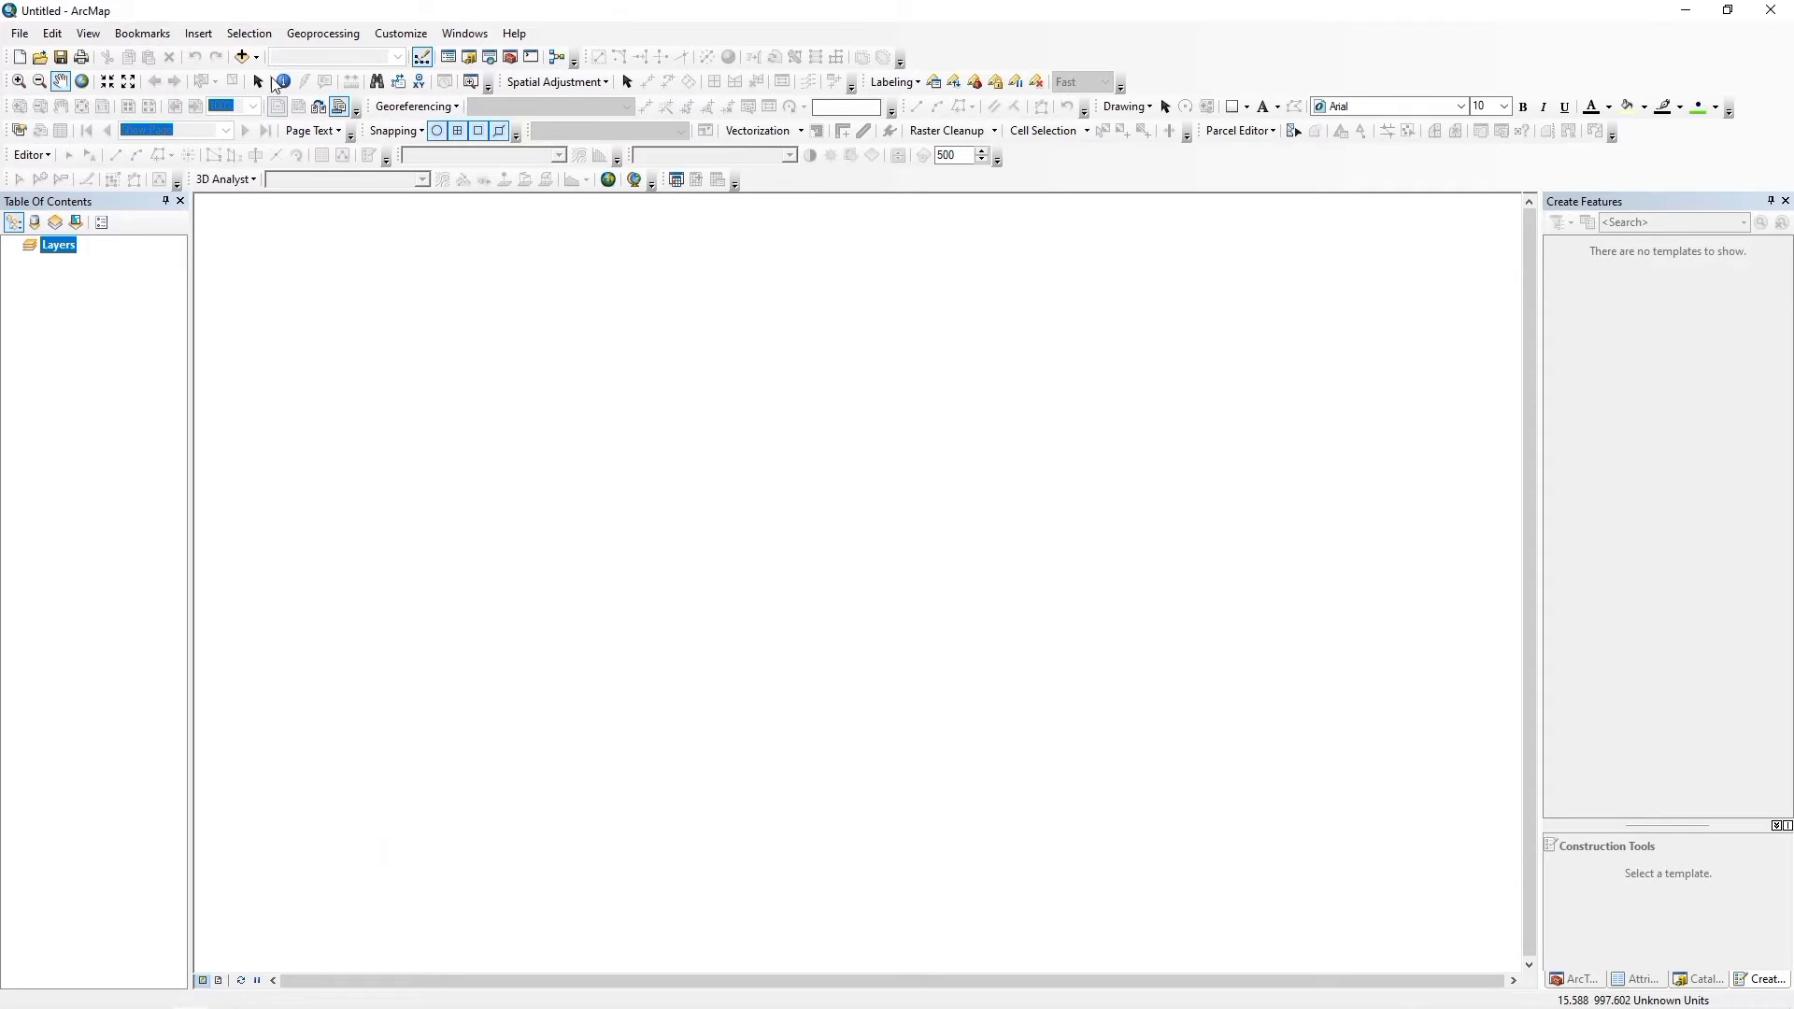
# Add the PERSIL.shp shapefile from the TOPOLOGY folder to the map.
pyautogui.click(242, 58)
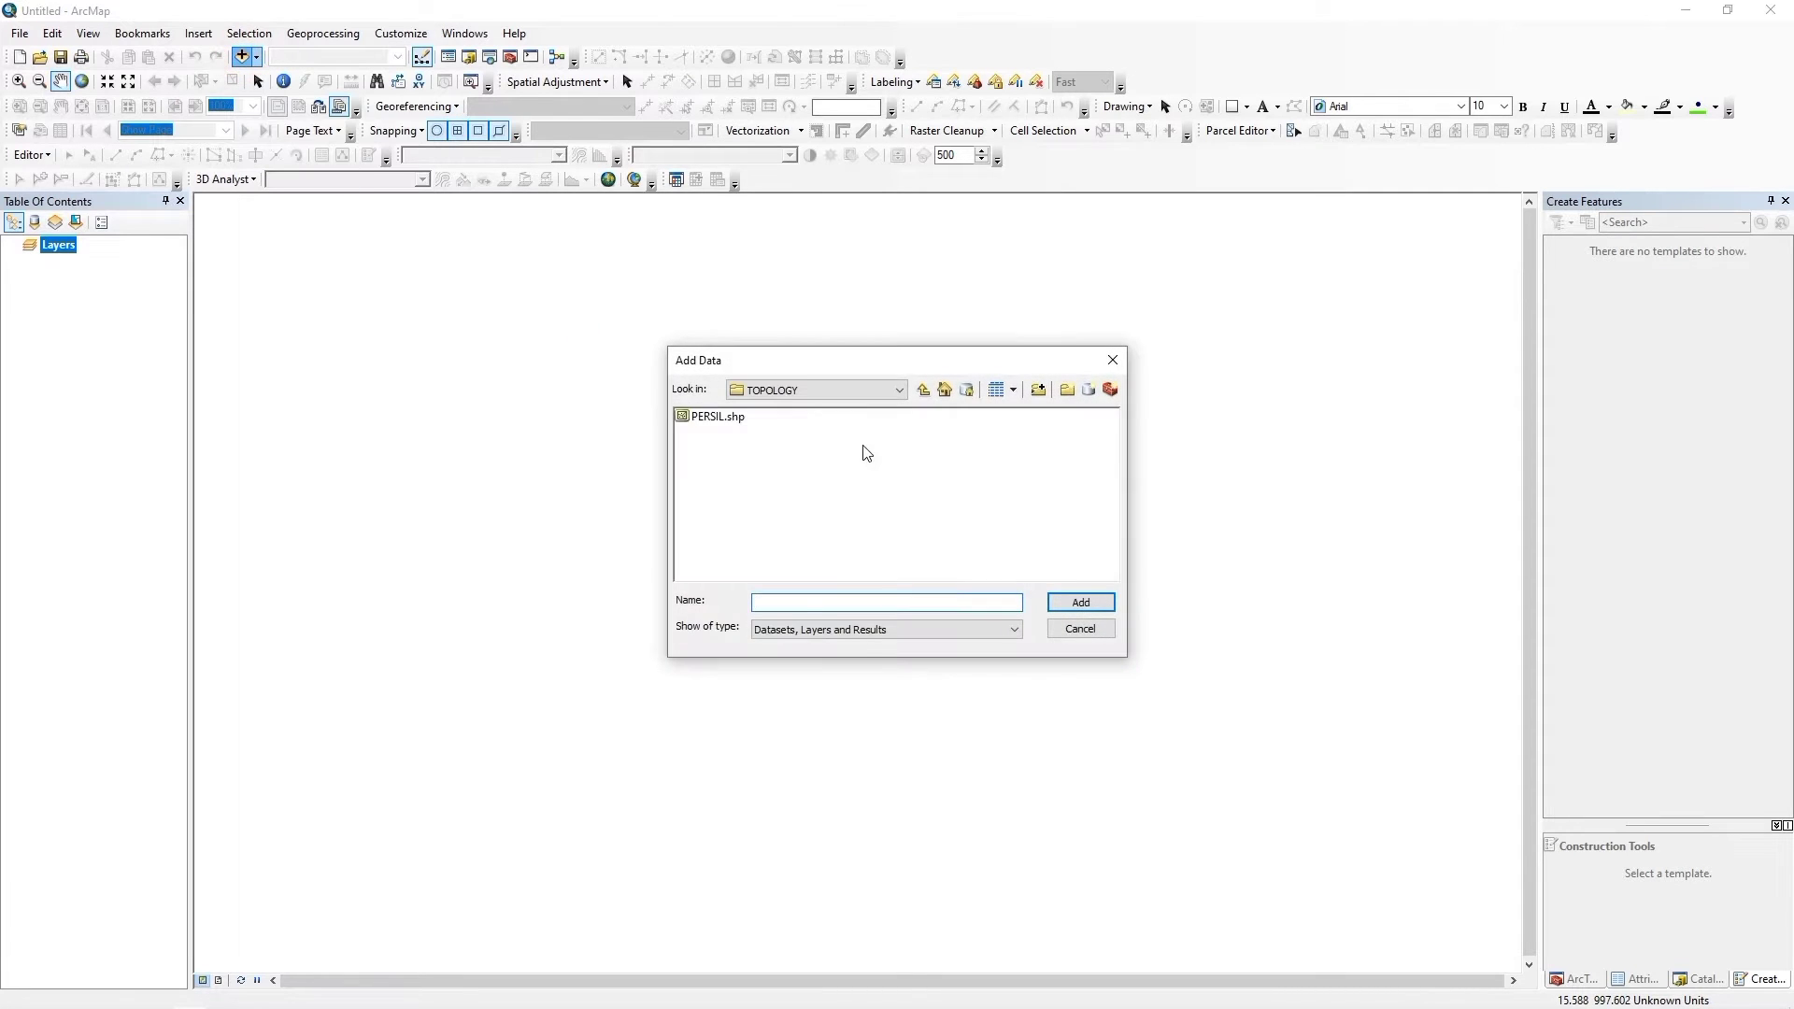
pyautogui.click(720, 419)
pyautogui.click(1080, 602)
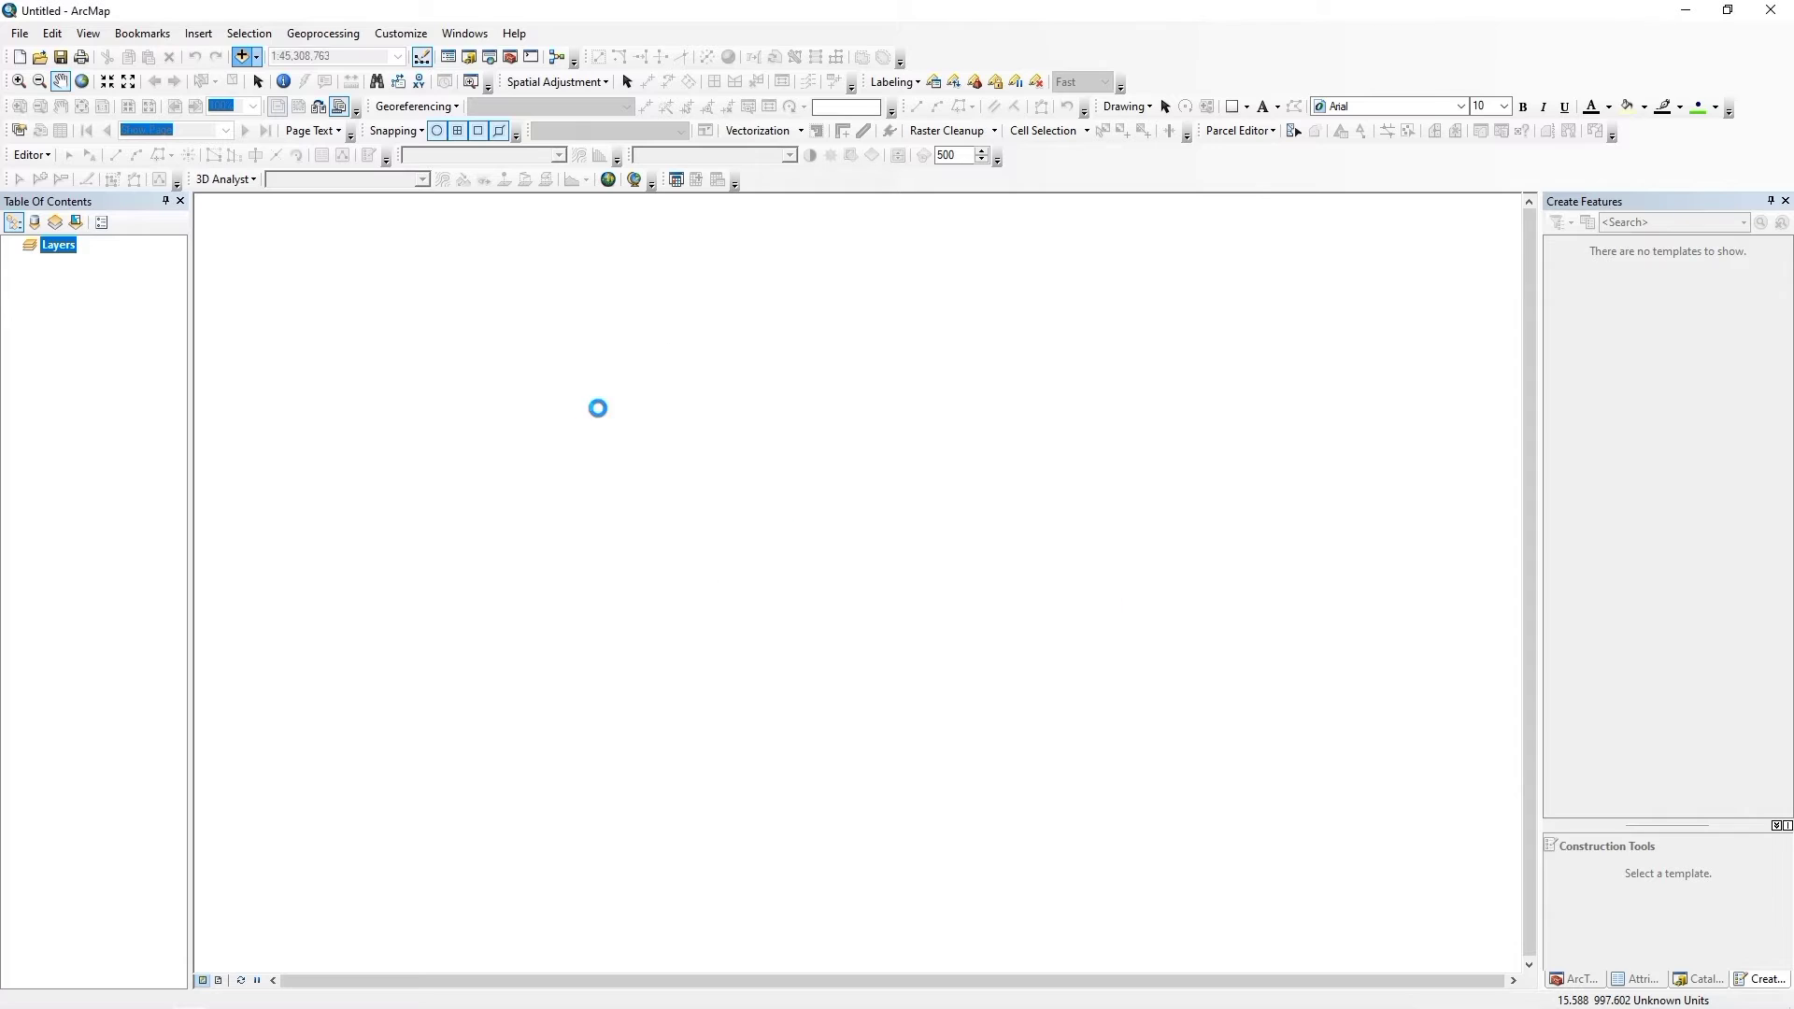
pyautogui.moveTo(983, 556); pyautogui.dragTo(932, 541)
pyautogui.moveTo(869, 389); pyautogui.dragTo(840, 408)
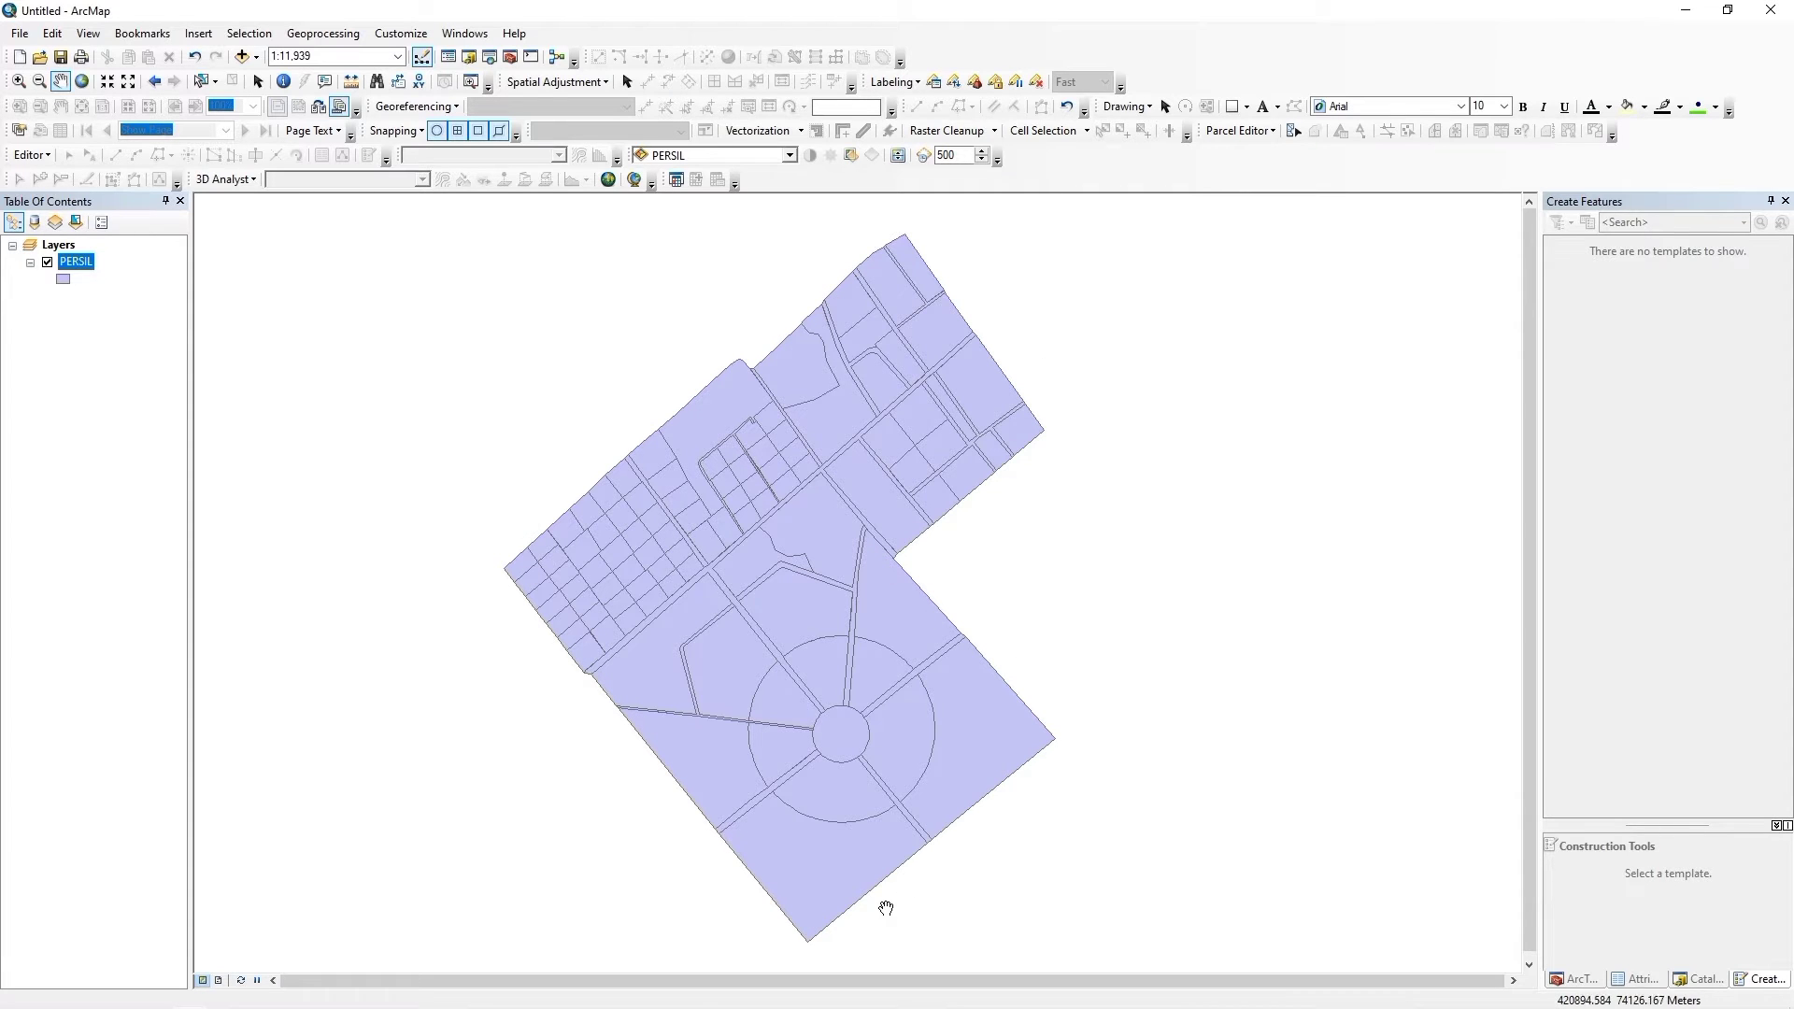
pyautogui.moveTo(830, 696); pyautogui.dragTo(799, 673)
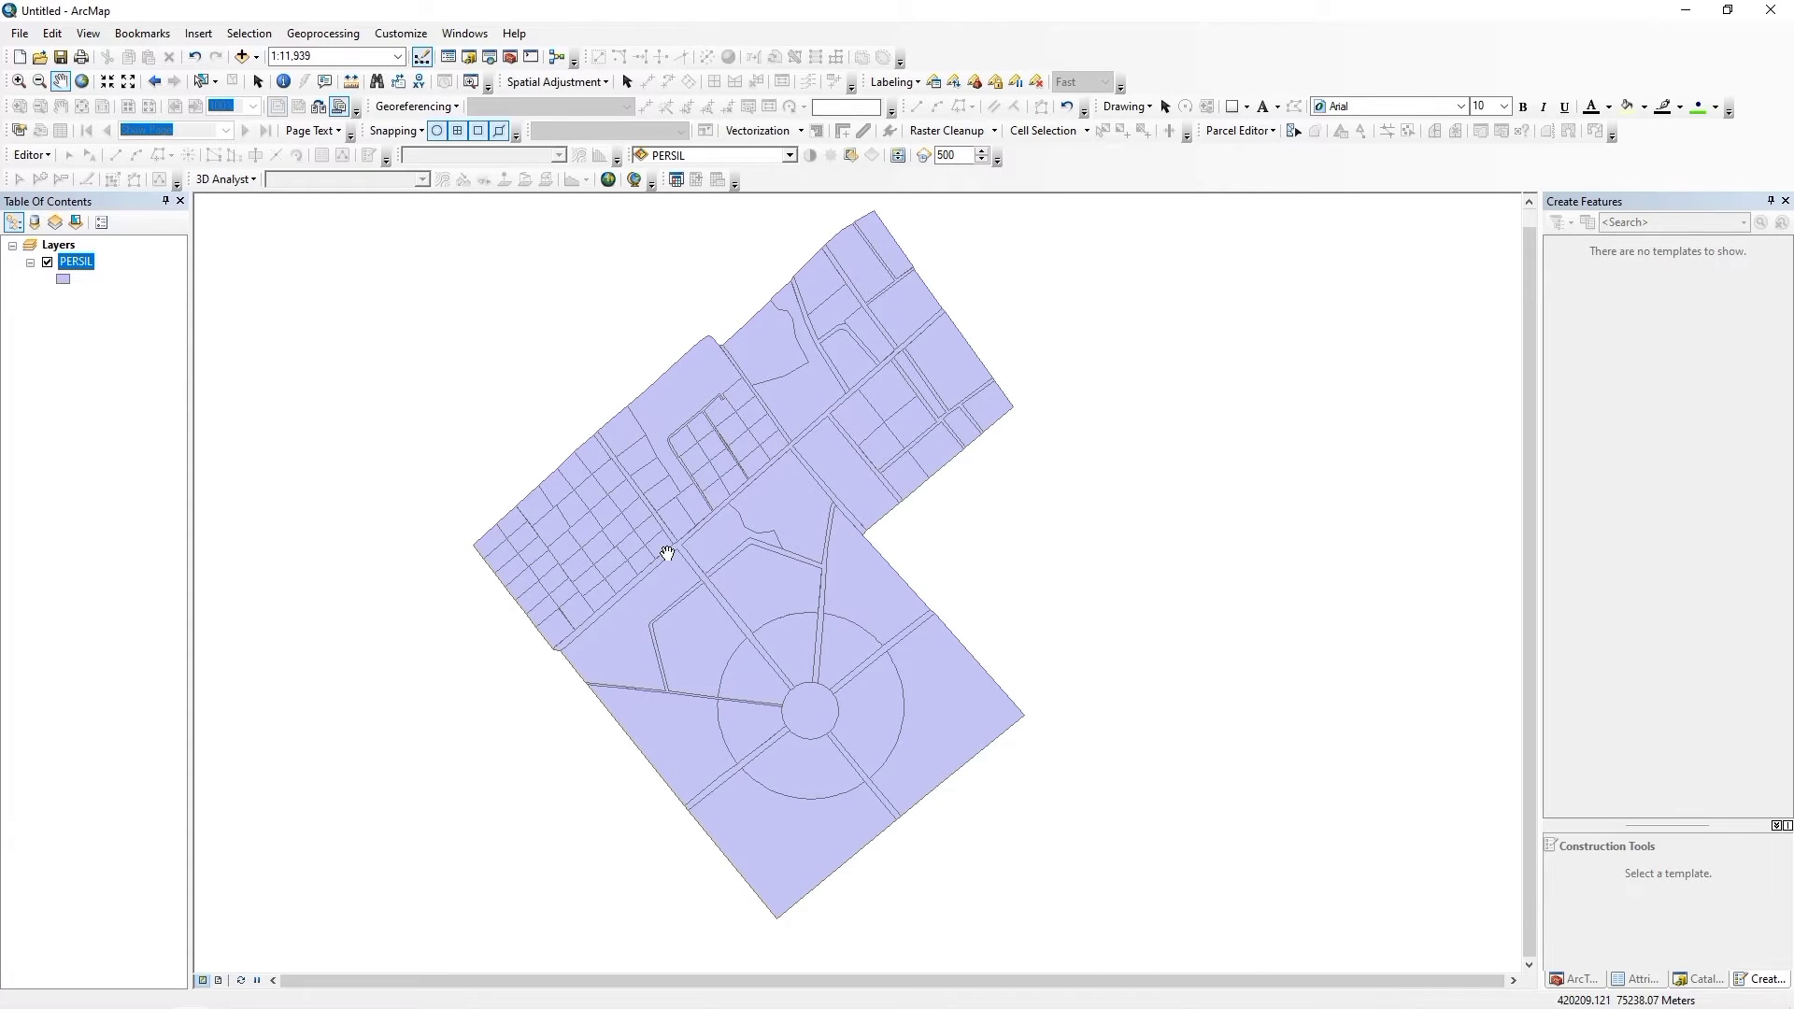
pyautogui.scroll(1, 670, 548)
pyautogui.scroll(-3, 729, 556)
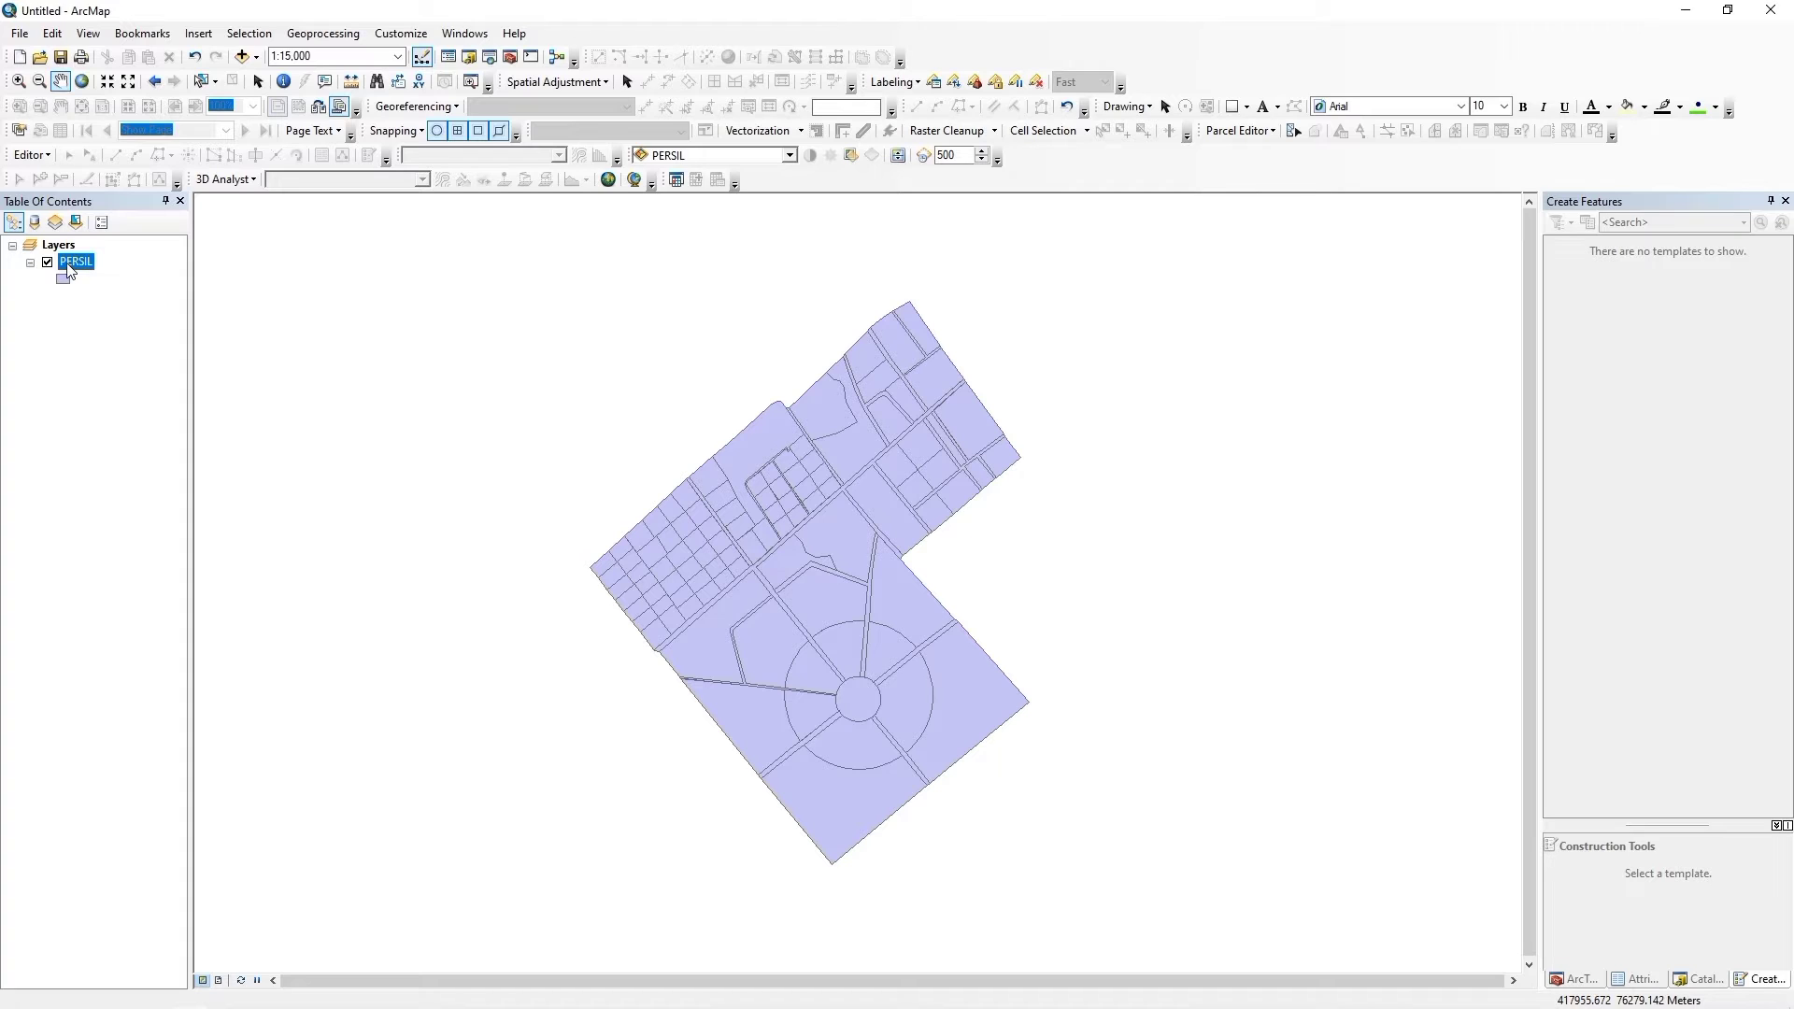
# Open the Catalog and expand the TOPOLOGY folder under J:\PROJECT_VIDEO\TUTORIAL ARCGIS.
pyautogui.click(469, 60)
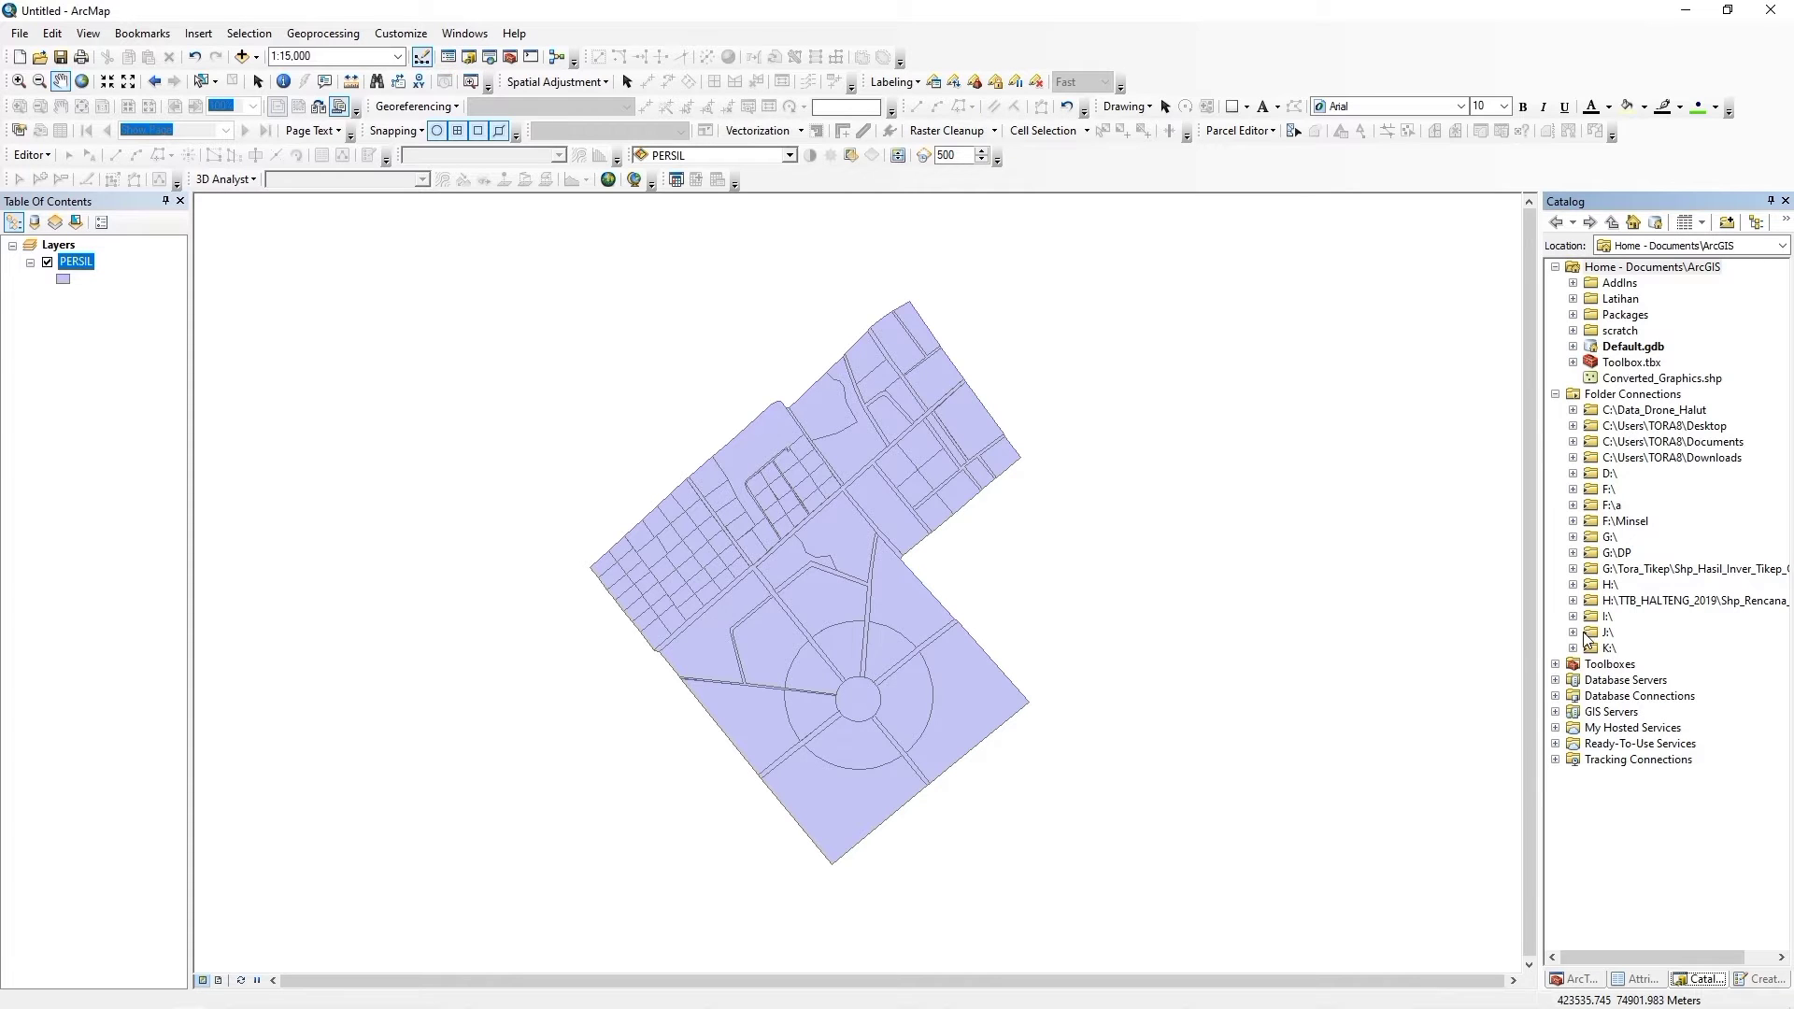
pyautogui.click(1576, 634)
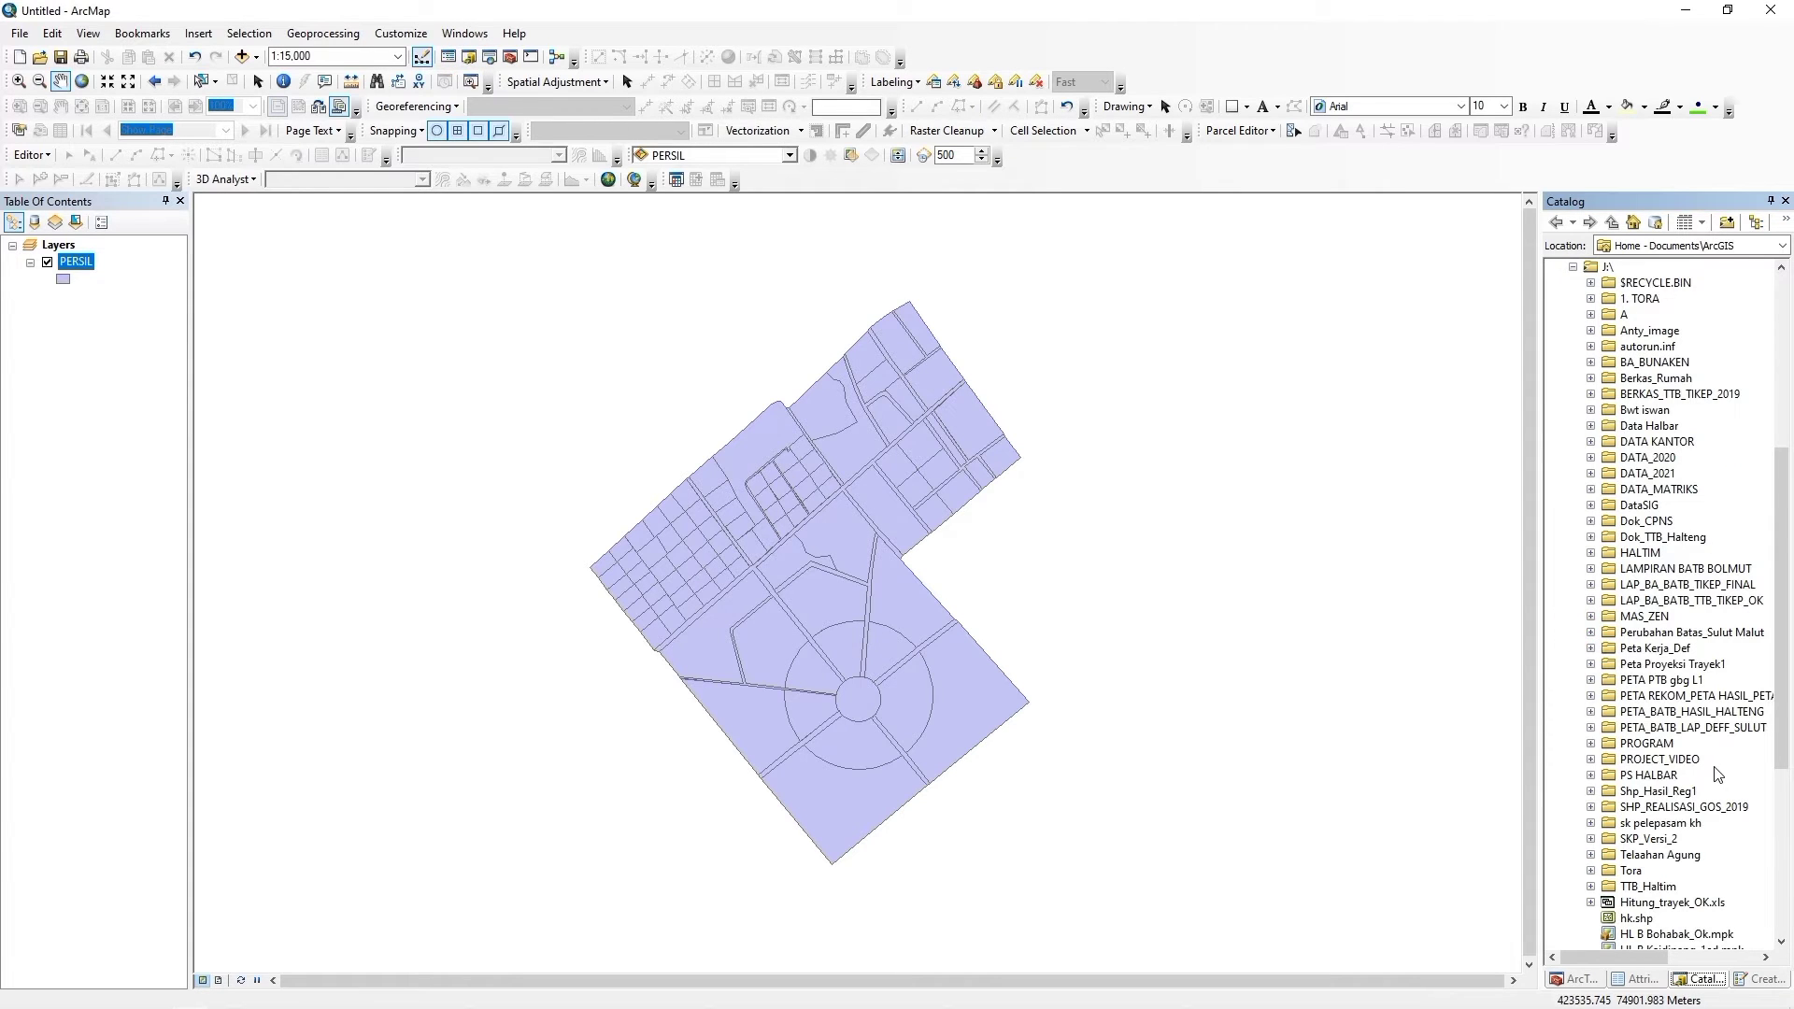
pyautogui.click(1591, 759)
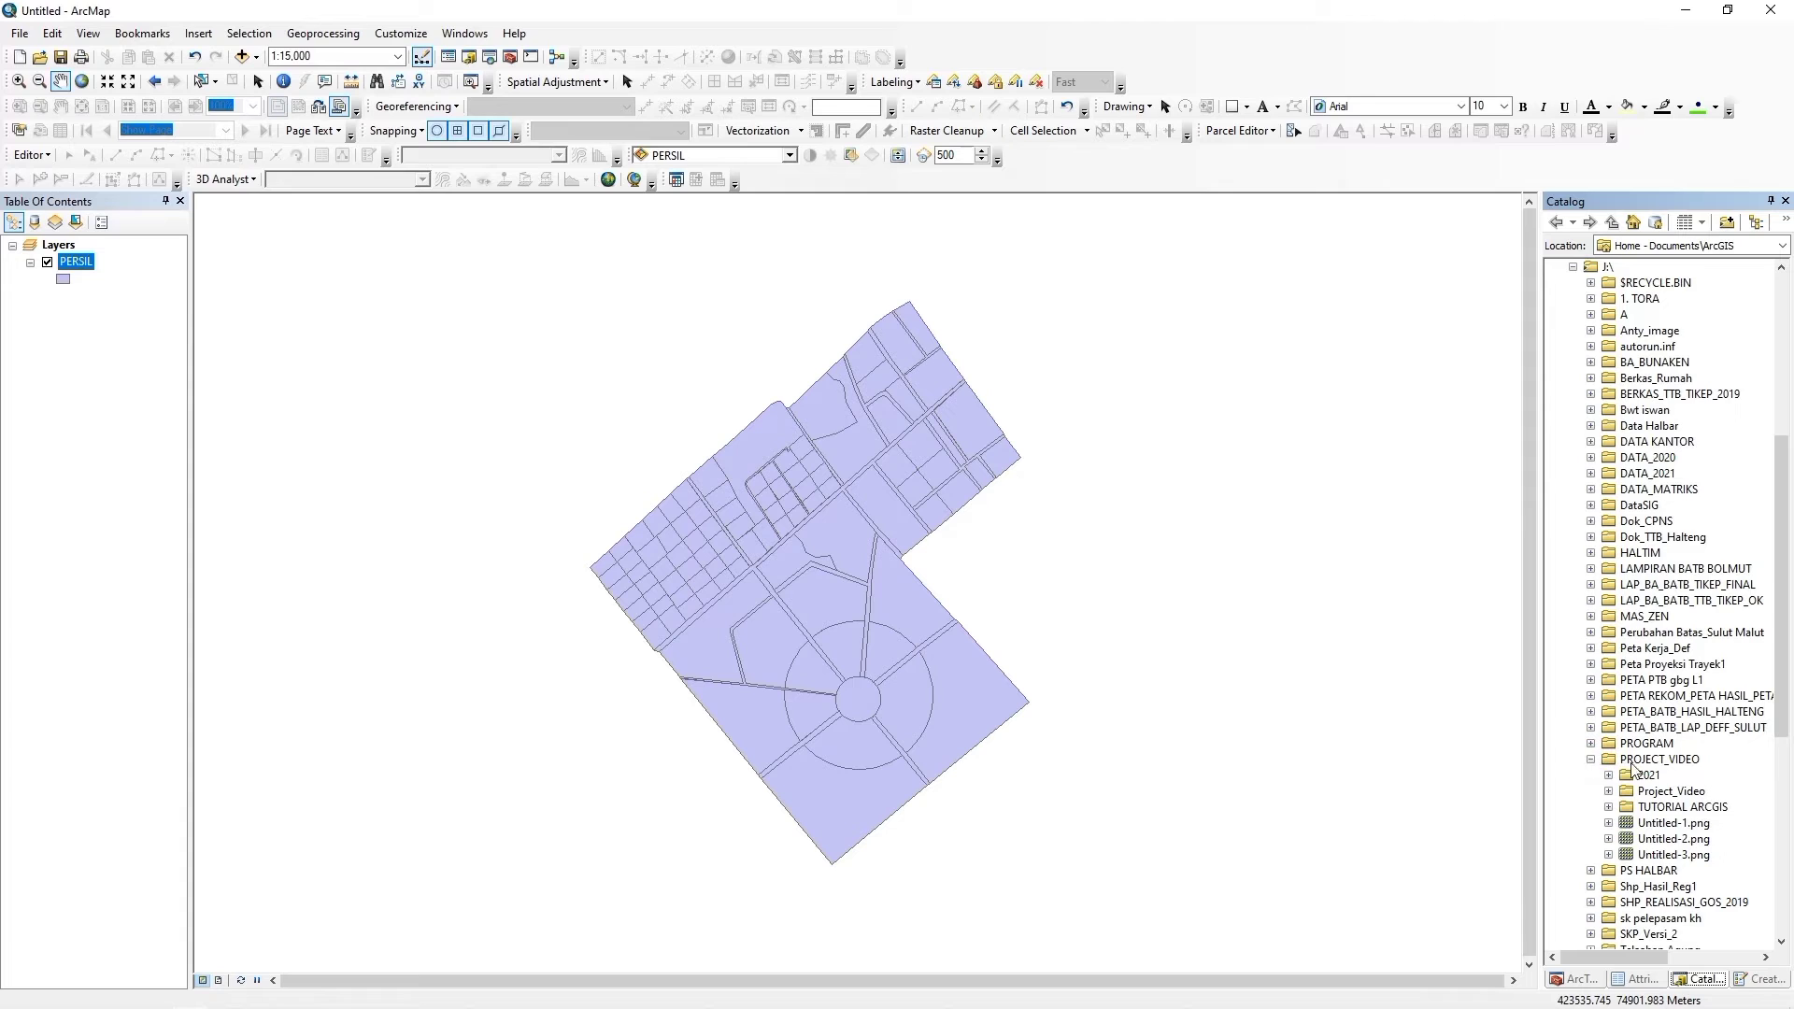
pyautogui.click(1608, 807)
pyautogui.scroll(-5, 1628, 692)
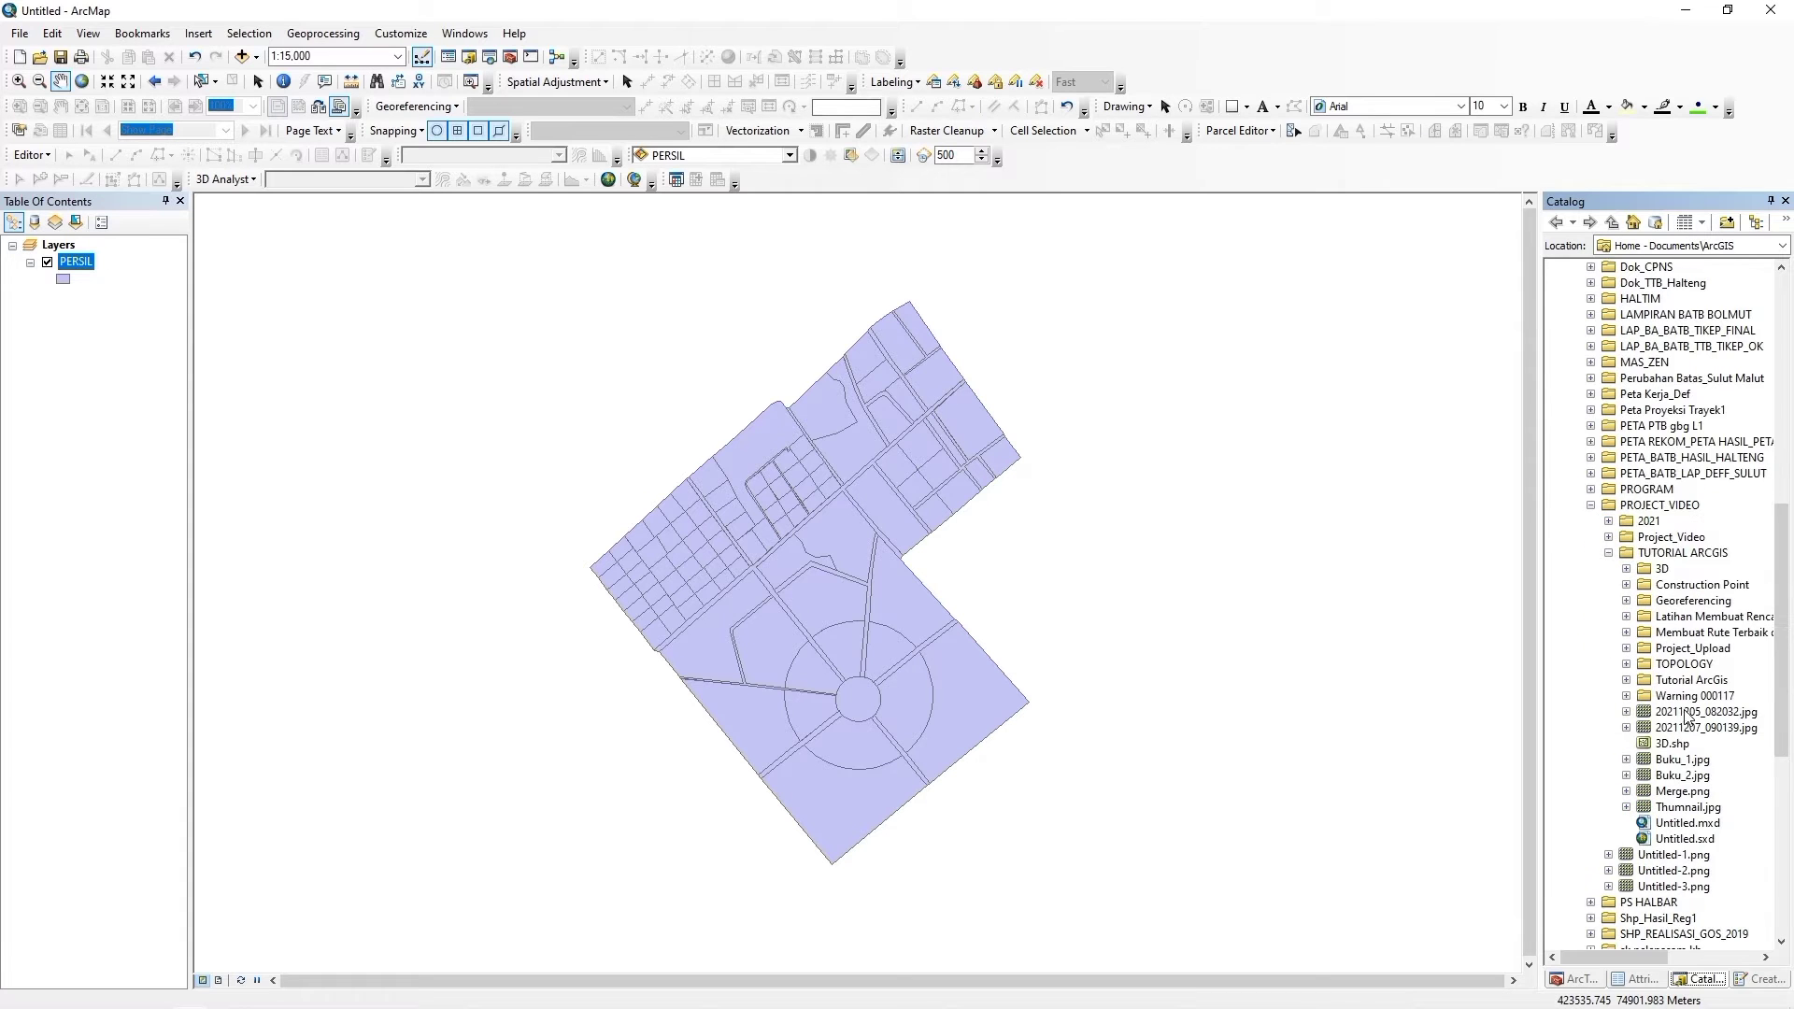
pyautogui.click(1627, 664)
# Create a new file geodatabase in the TOPOLOGY folder.
pyautogui.click(1689, 665)
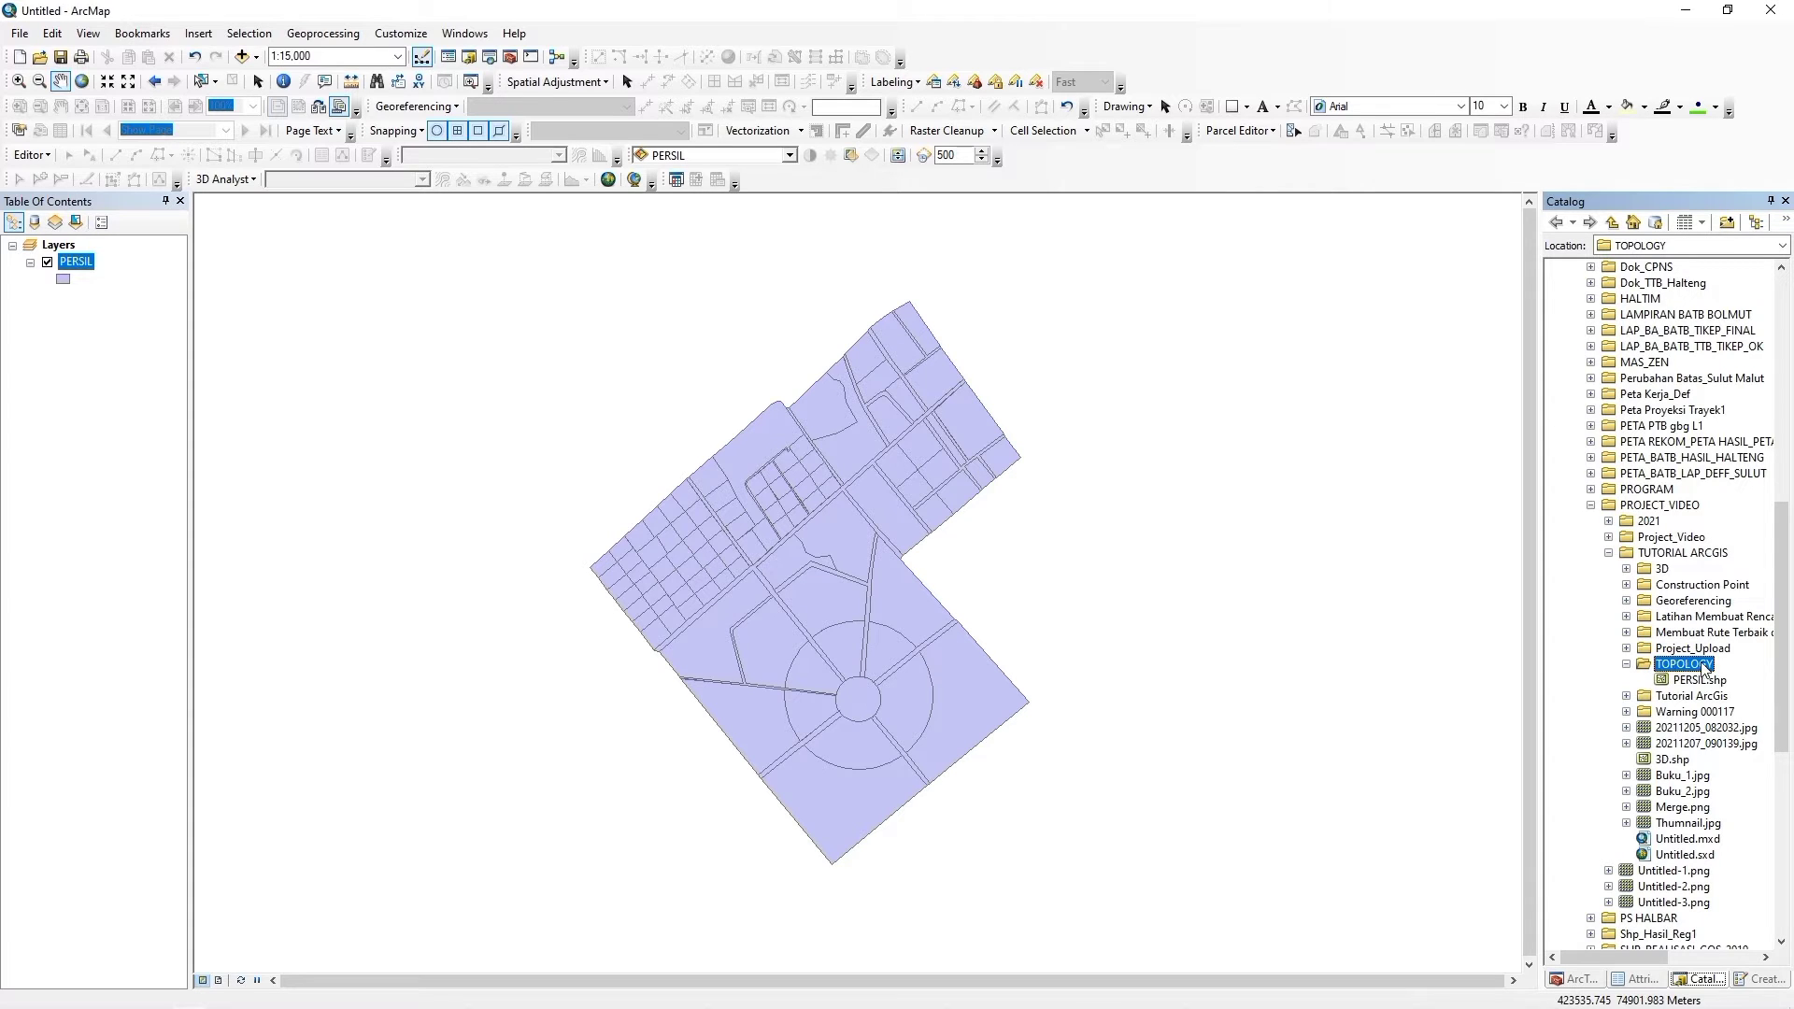
pyautogui.rightClick(1693, 667)
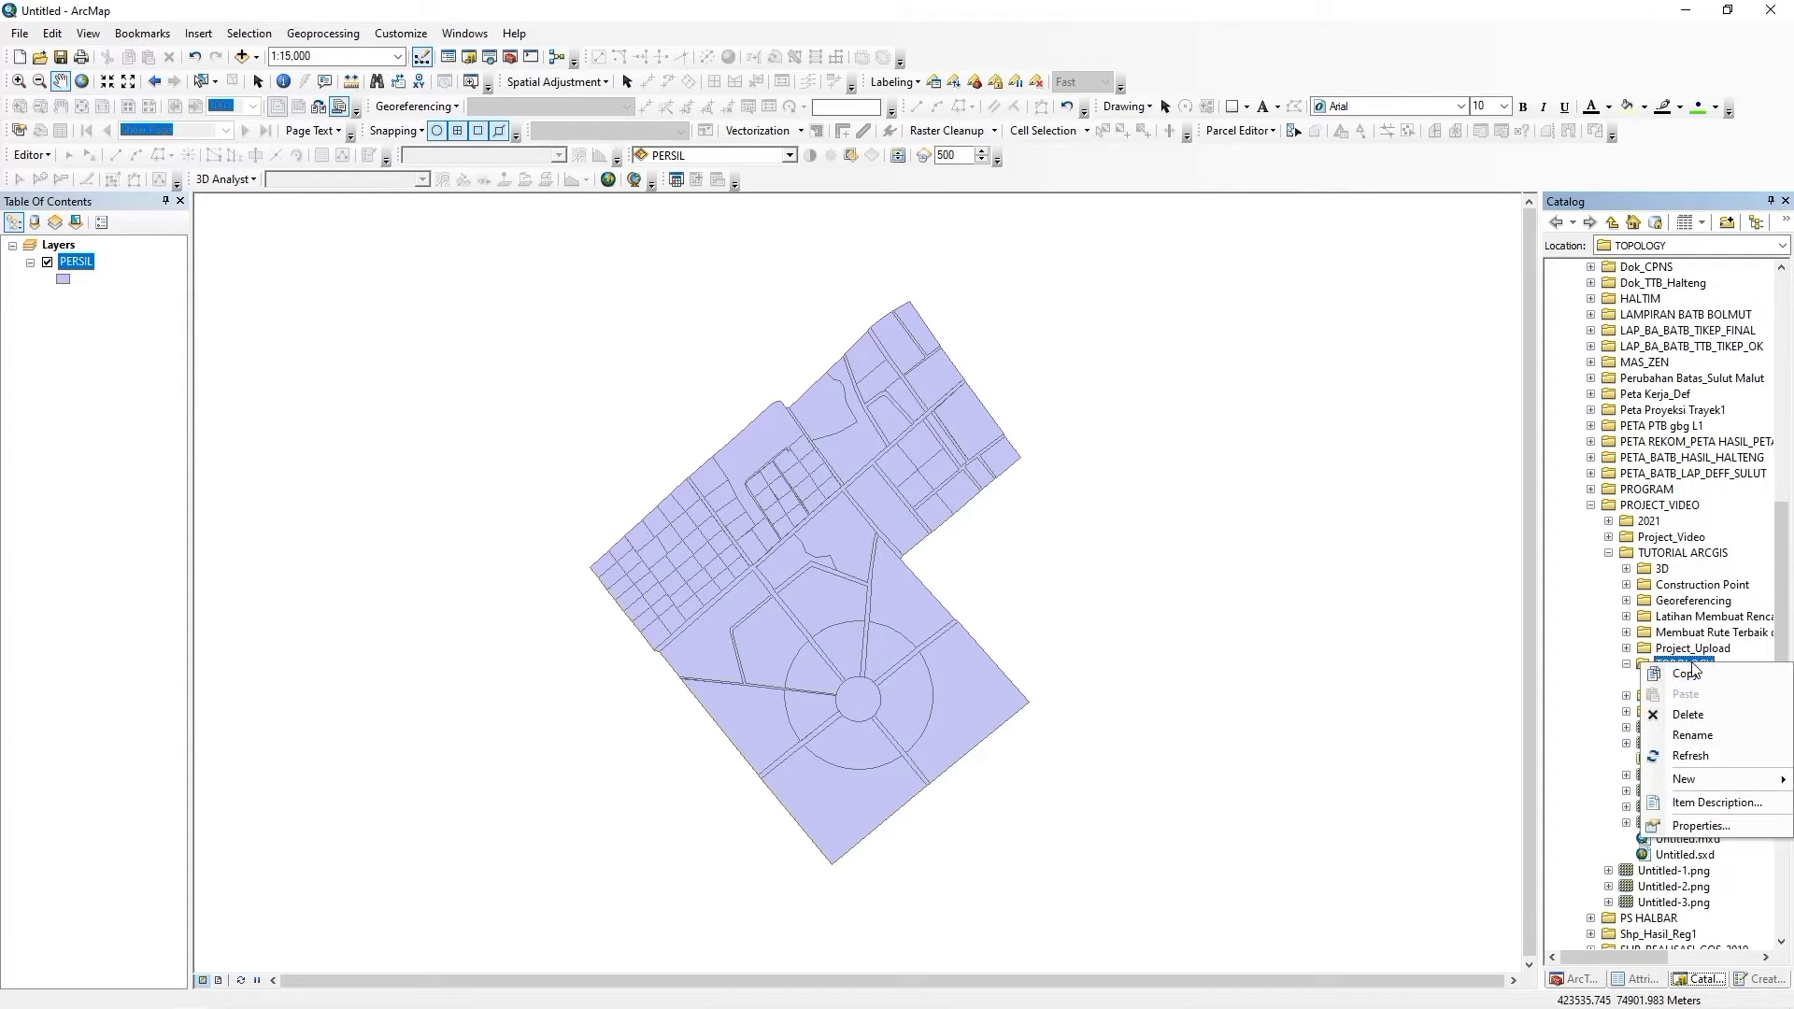
pyautogui.moveTo(1703, 779)
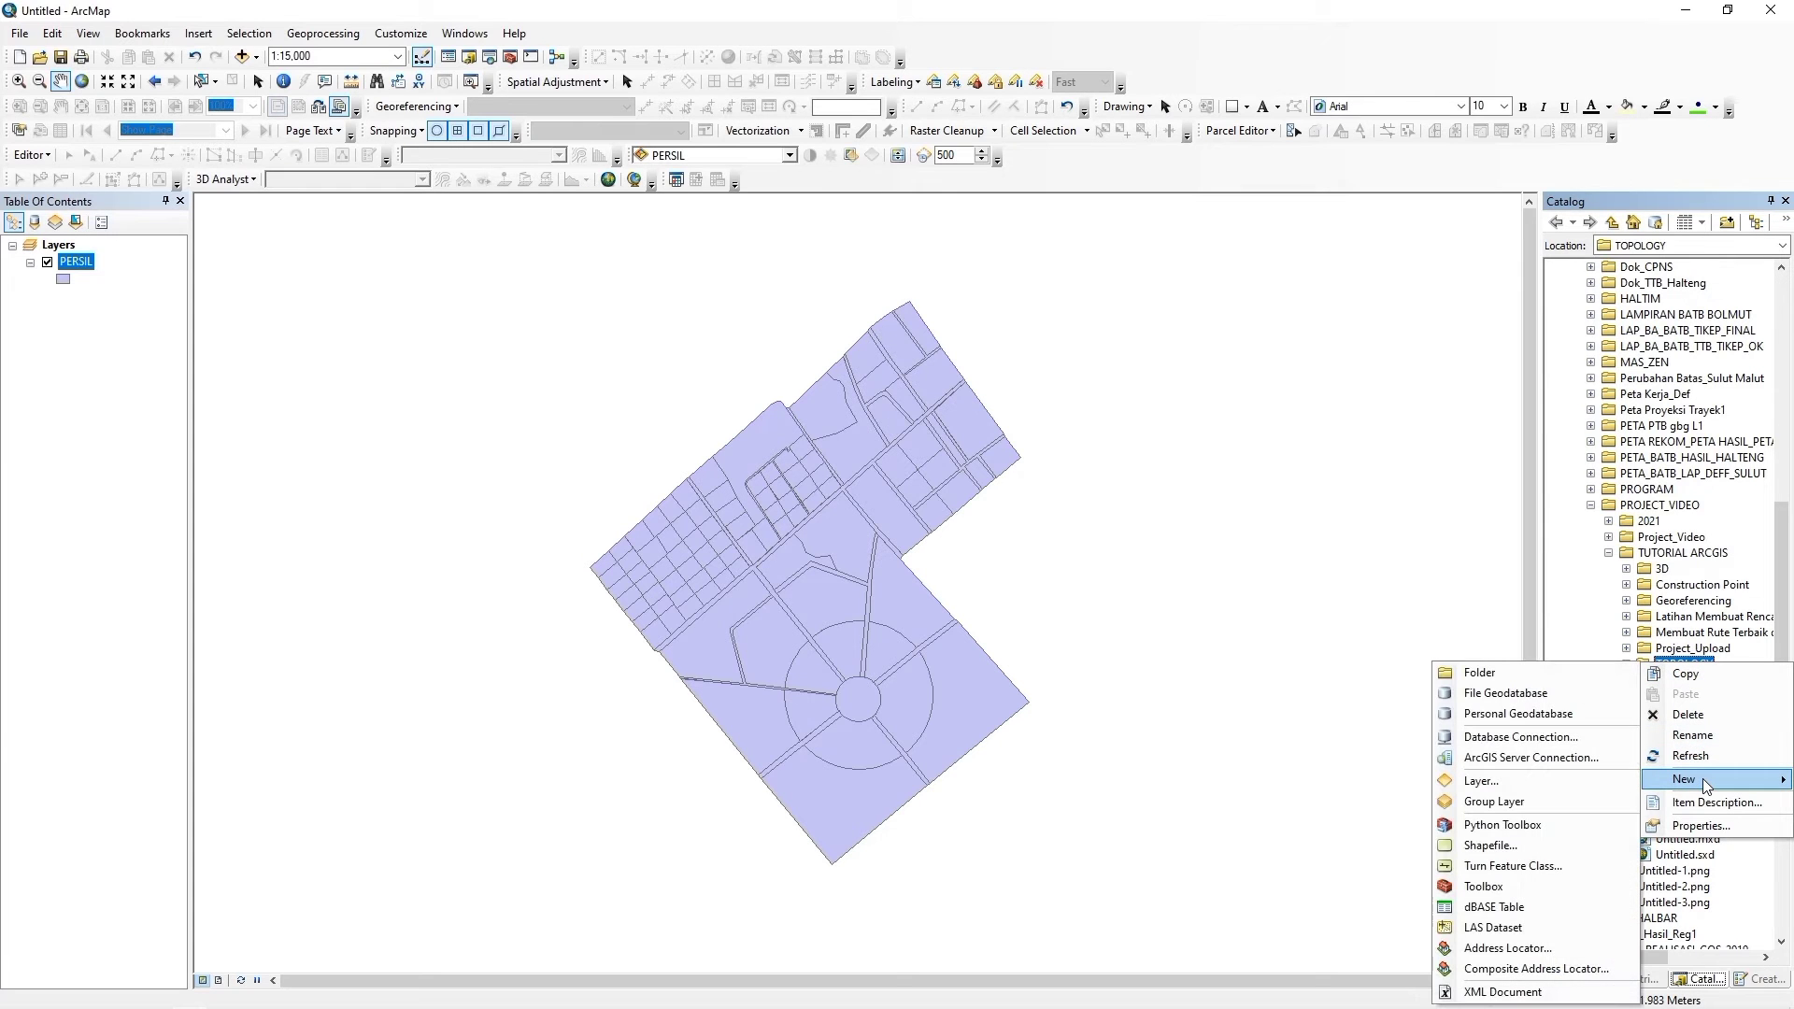
pyautogui.click(1509, 694)
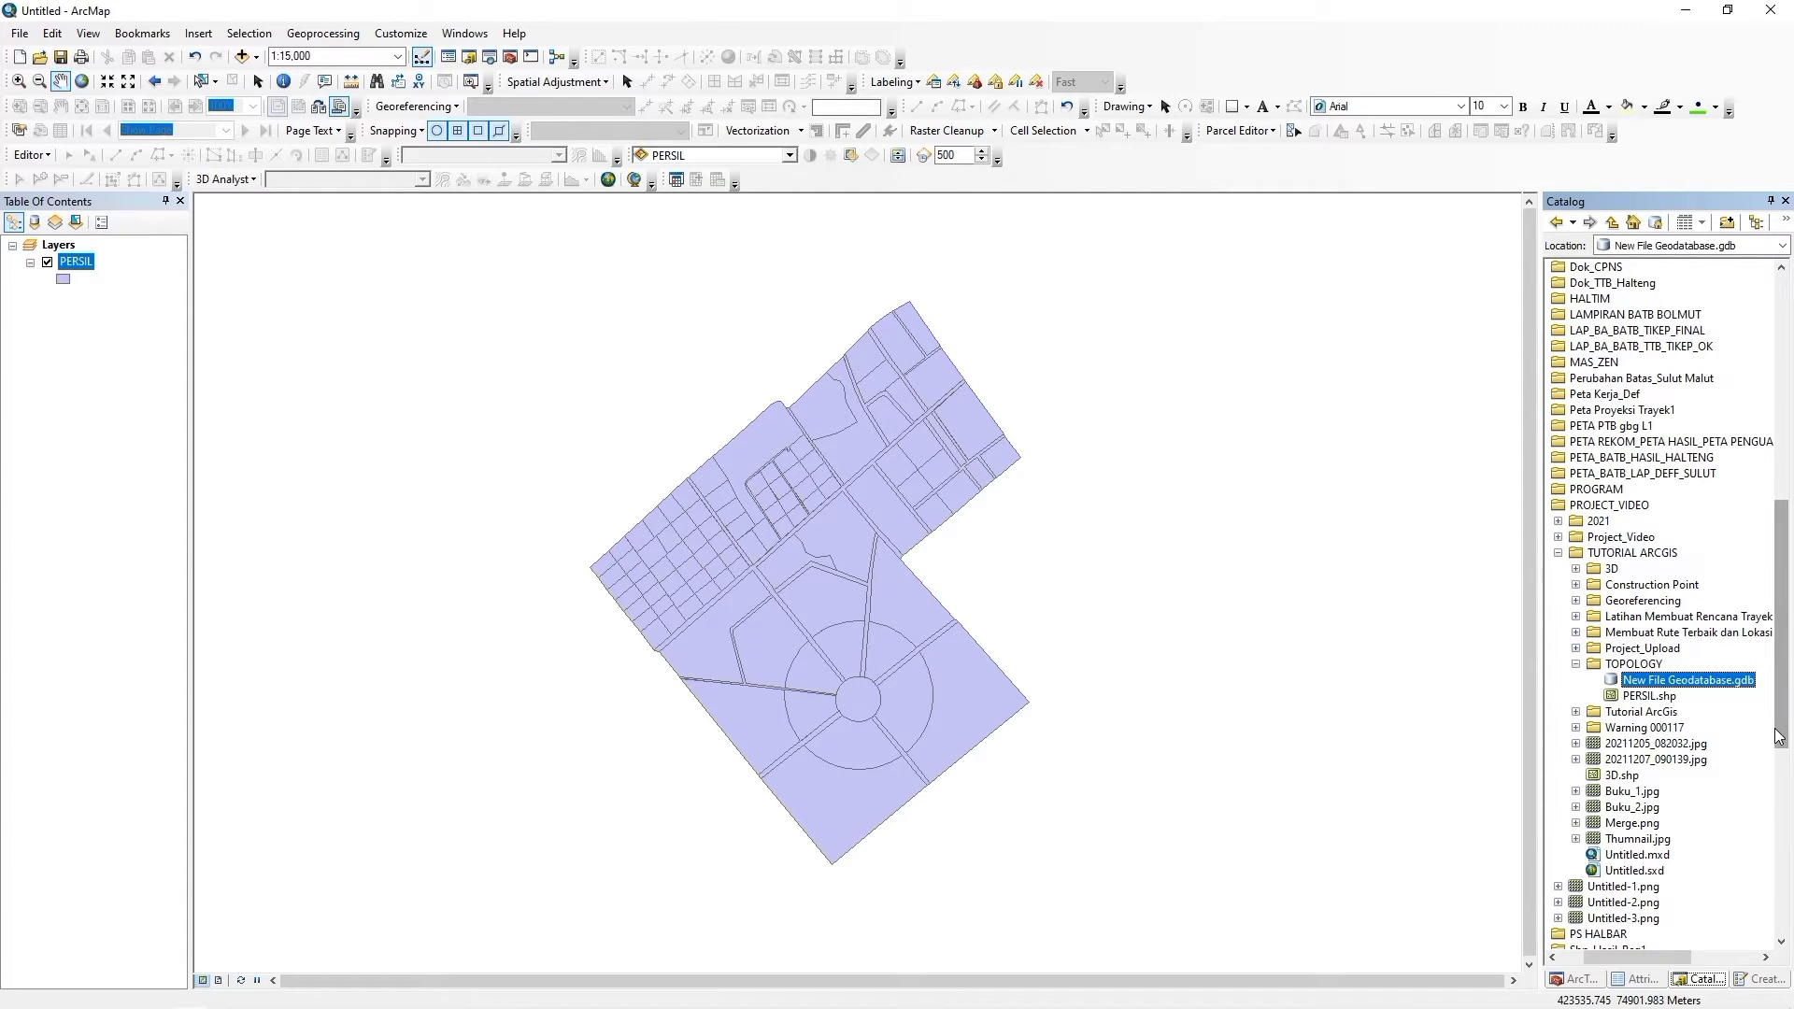
# Rename the new file geodatabase in the TOPOLOGY folder to UJI_TOPOLOGY.gdb.
pyautogui.click(1673, 680)
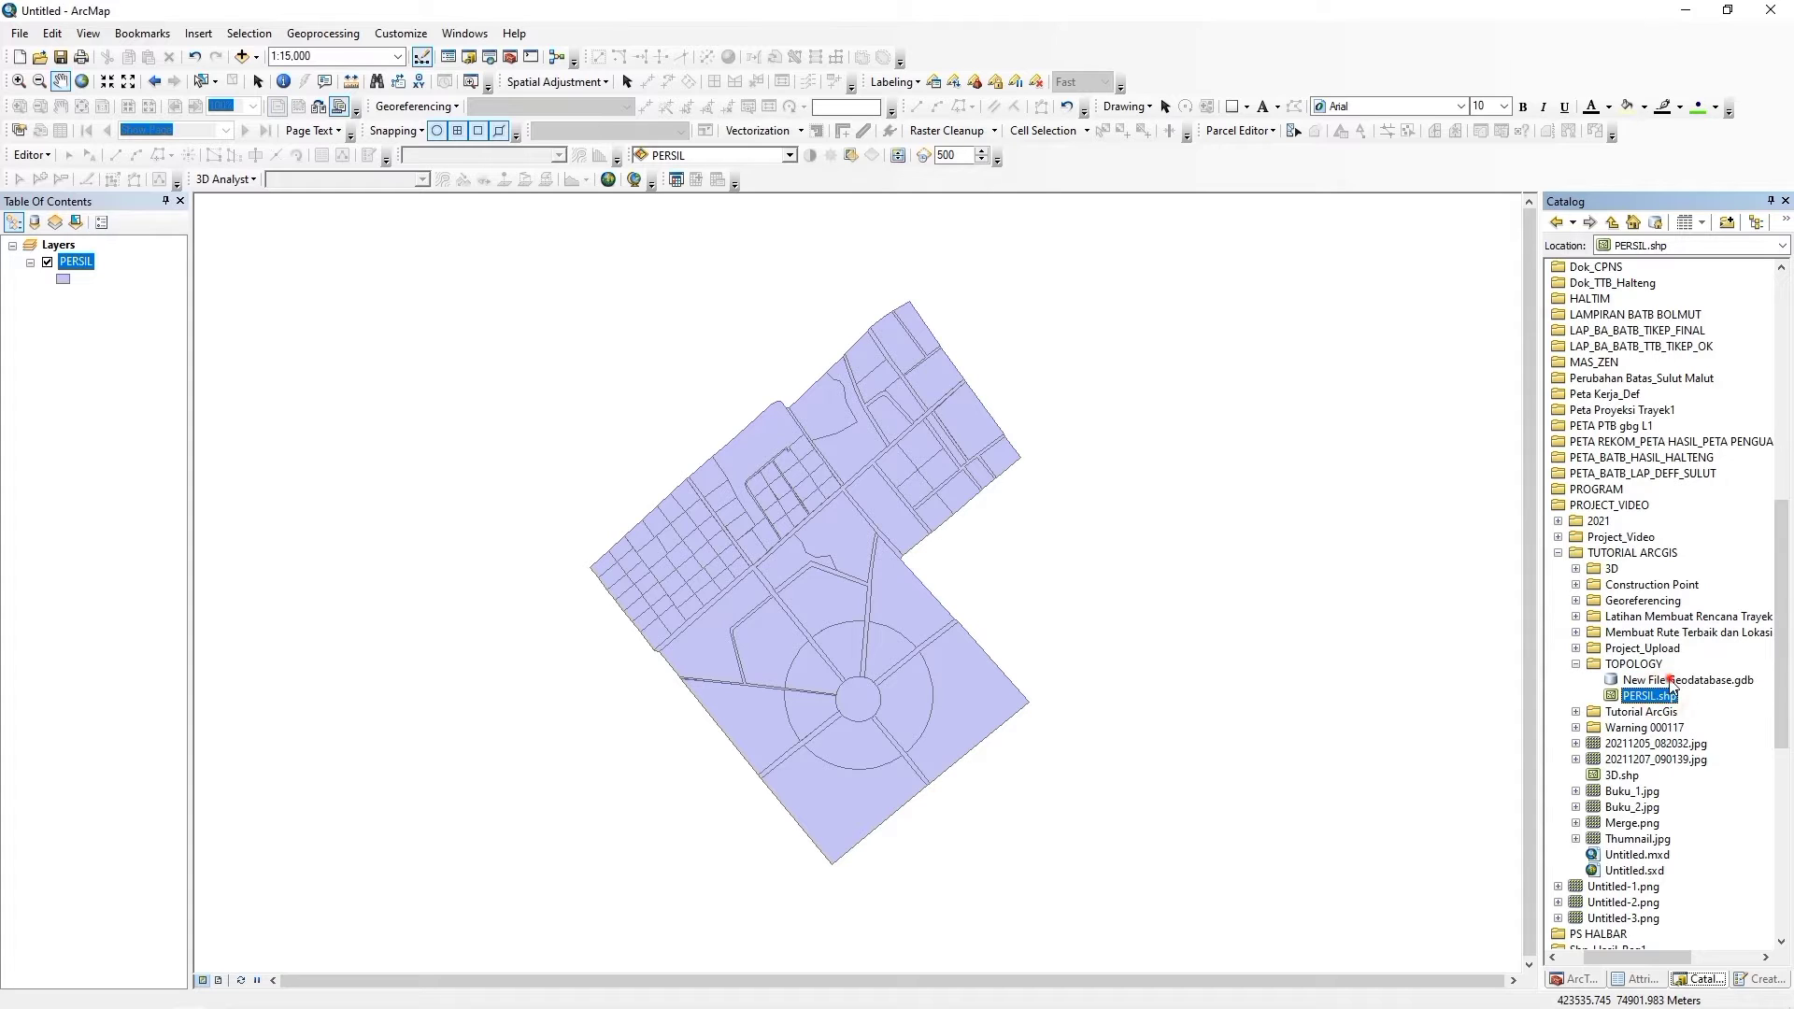
pyautogui.rightClick(1672, 687)
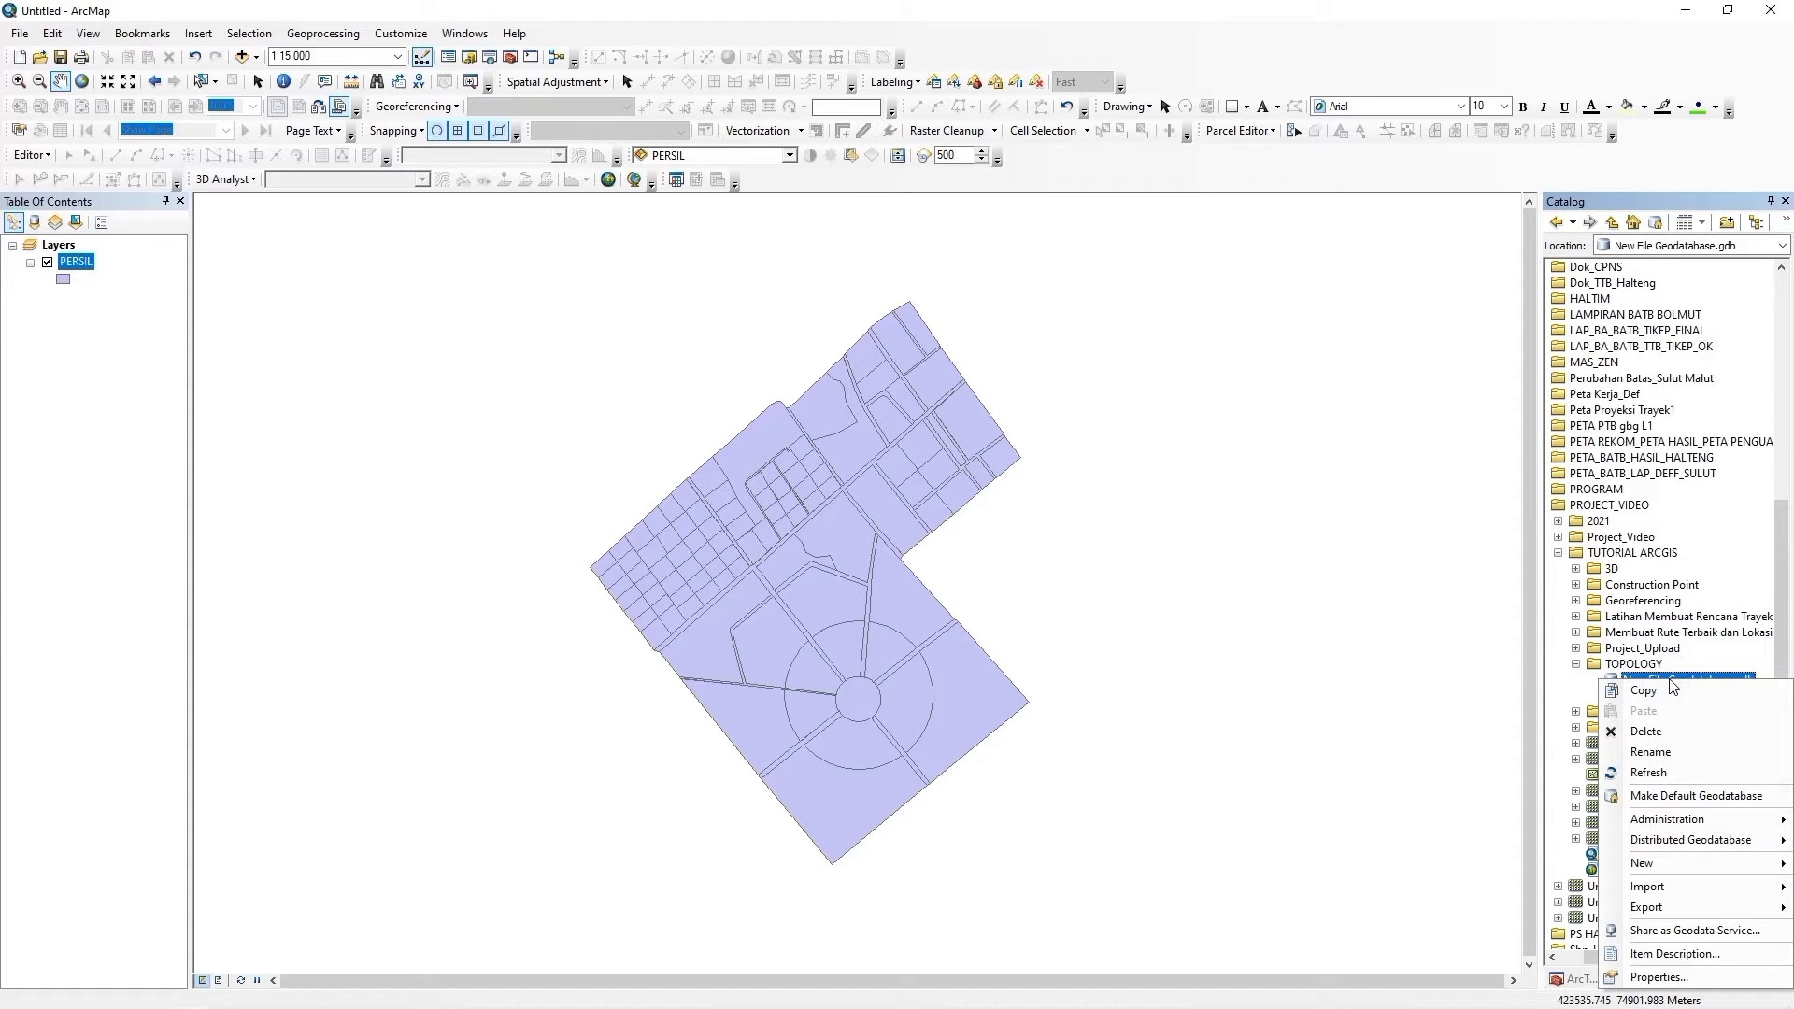
pyautogui.click(1668, 754)
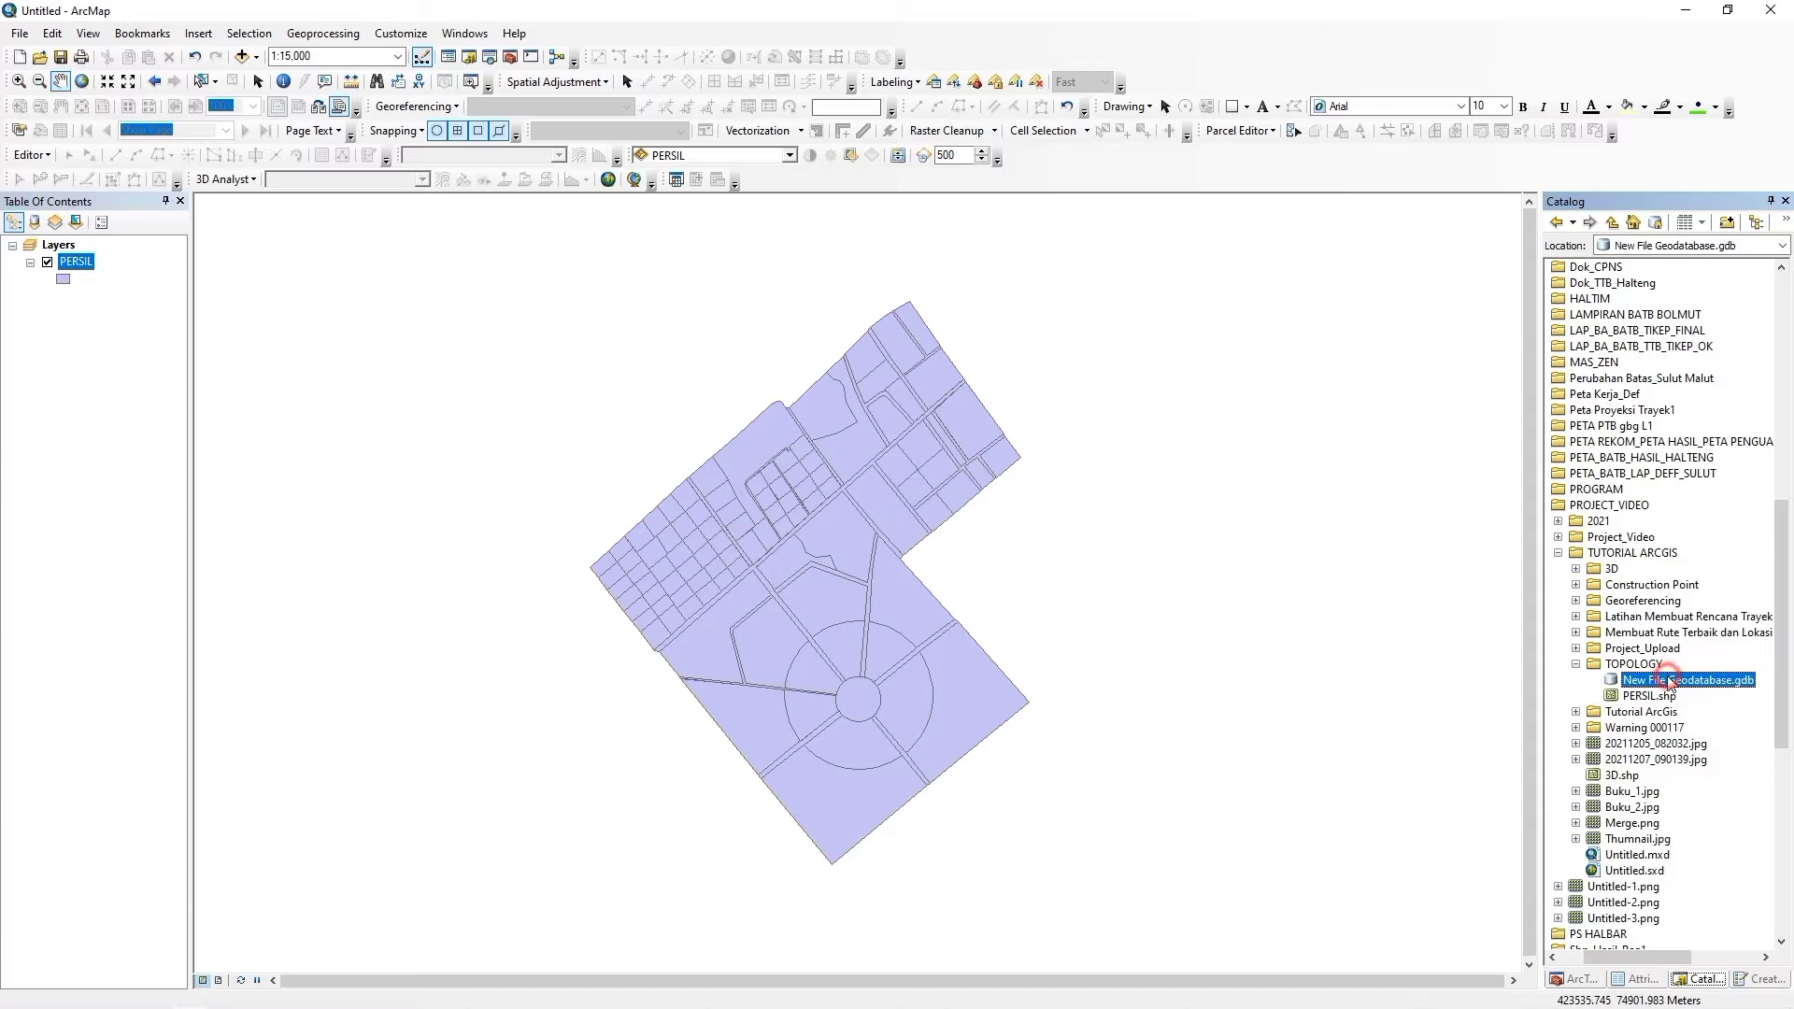
pyautogui.click(1673, 680)
pyautogui.moveTo(1624, 681); pyautogui.dragTo(1734, 676)
pyautogui.write('UJI_TOPOLO')
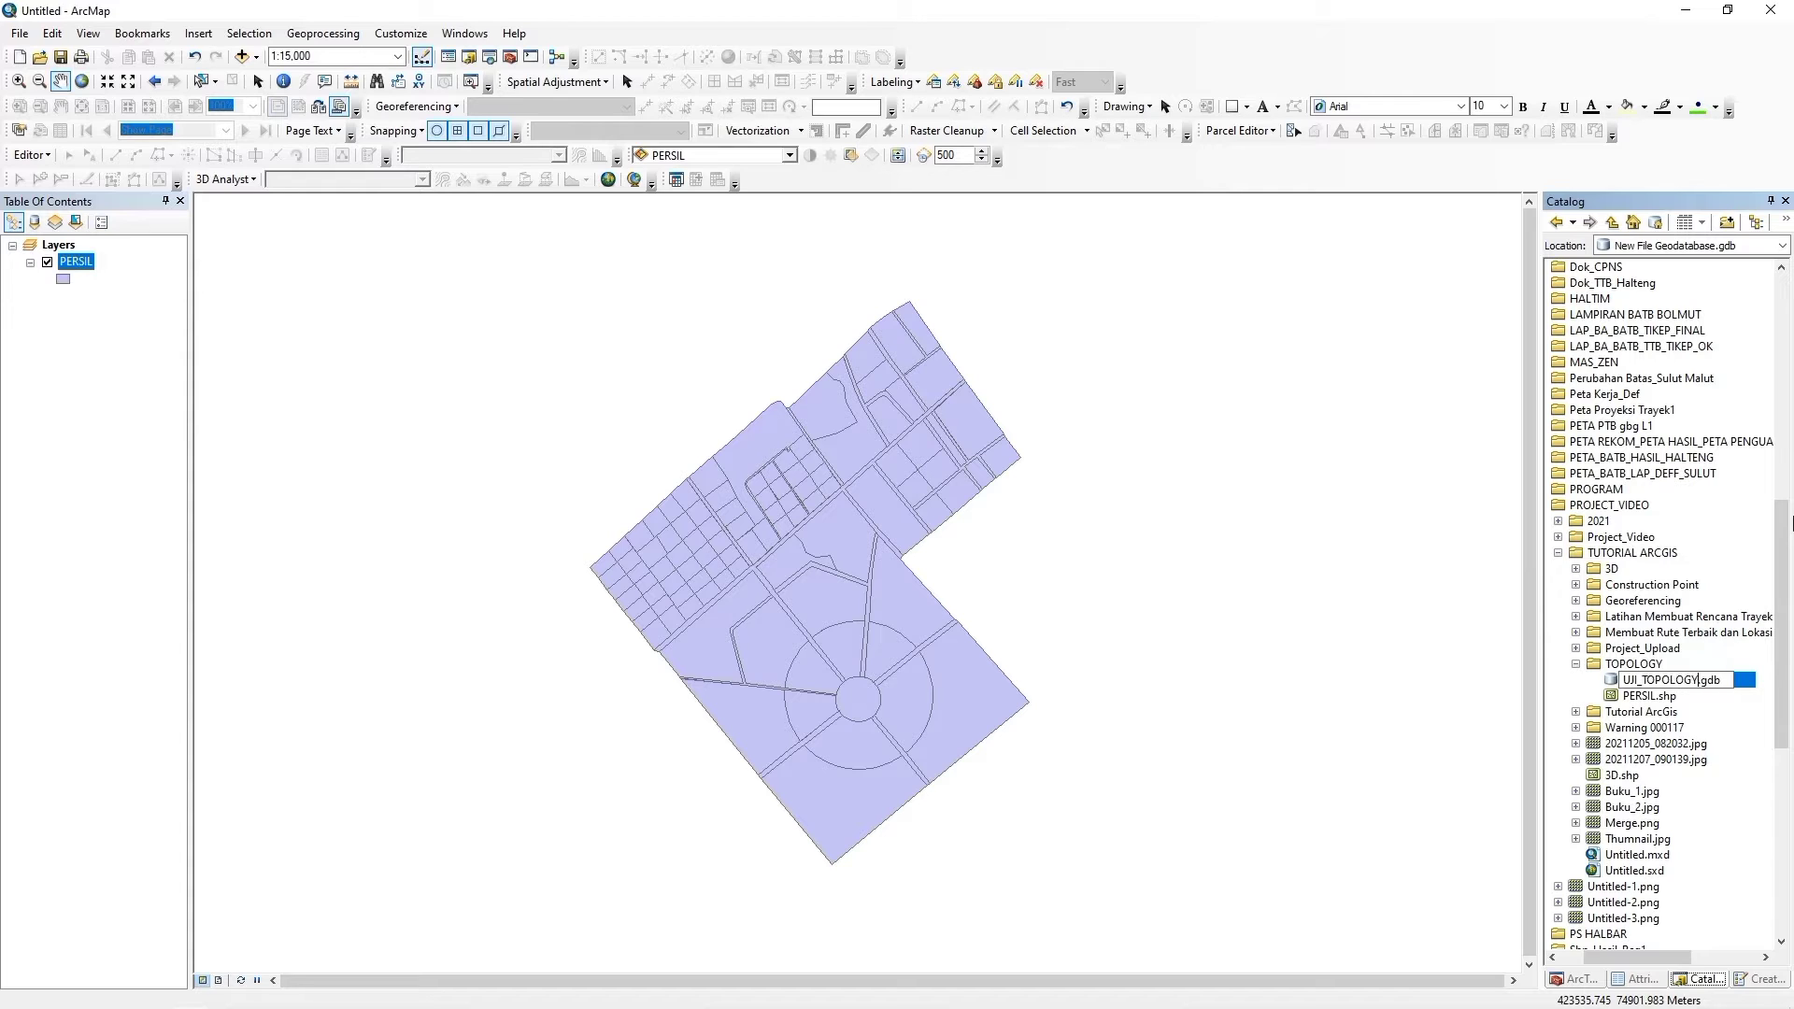
pyautogui.write('GY')
pyautogui.press('Return')
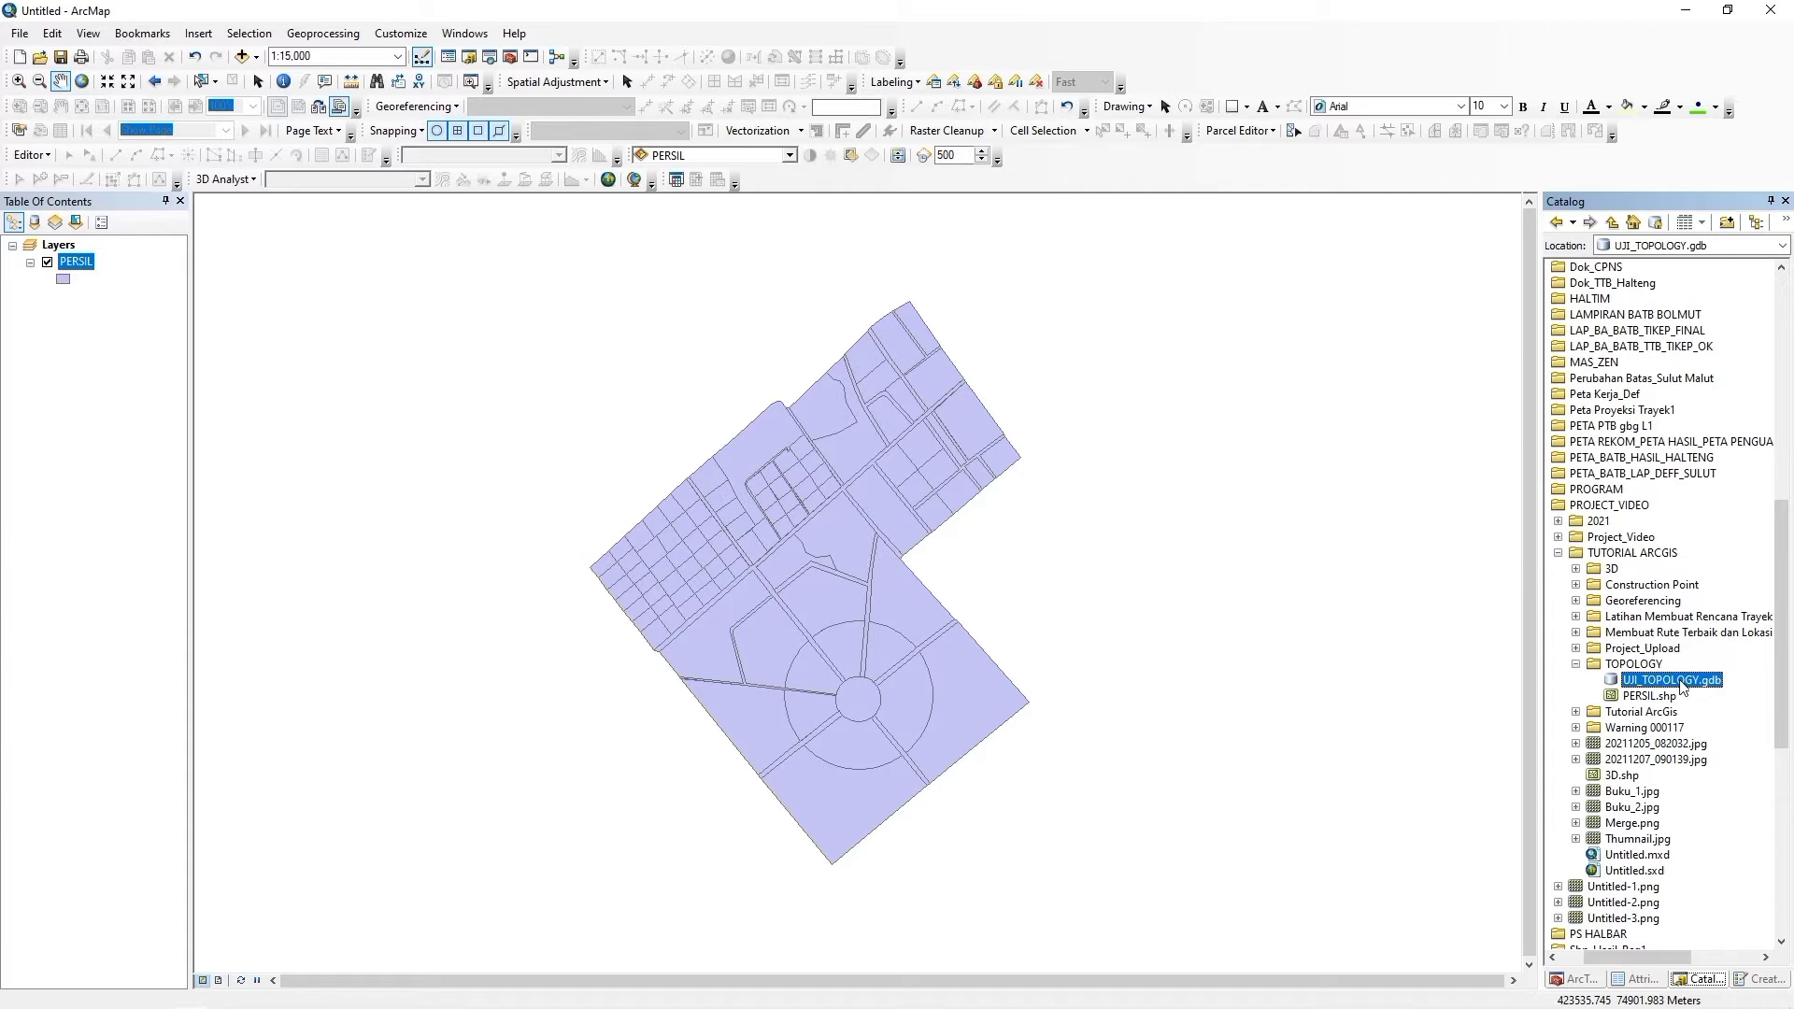
# Start a new feature dataset in UJI_TOPOLOGY.gdb and name it UJI_TOPOLOG_1.
pyautogui.rightClick(1682, 686)
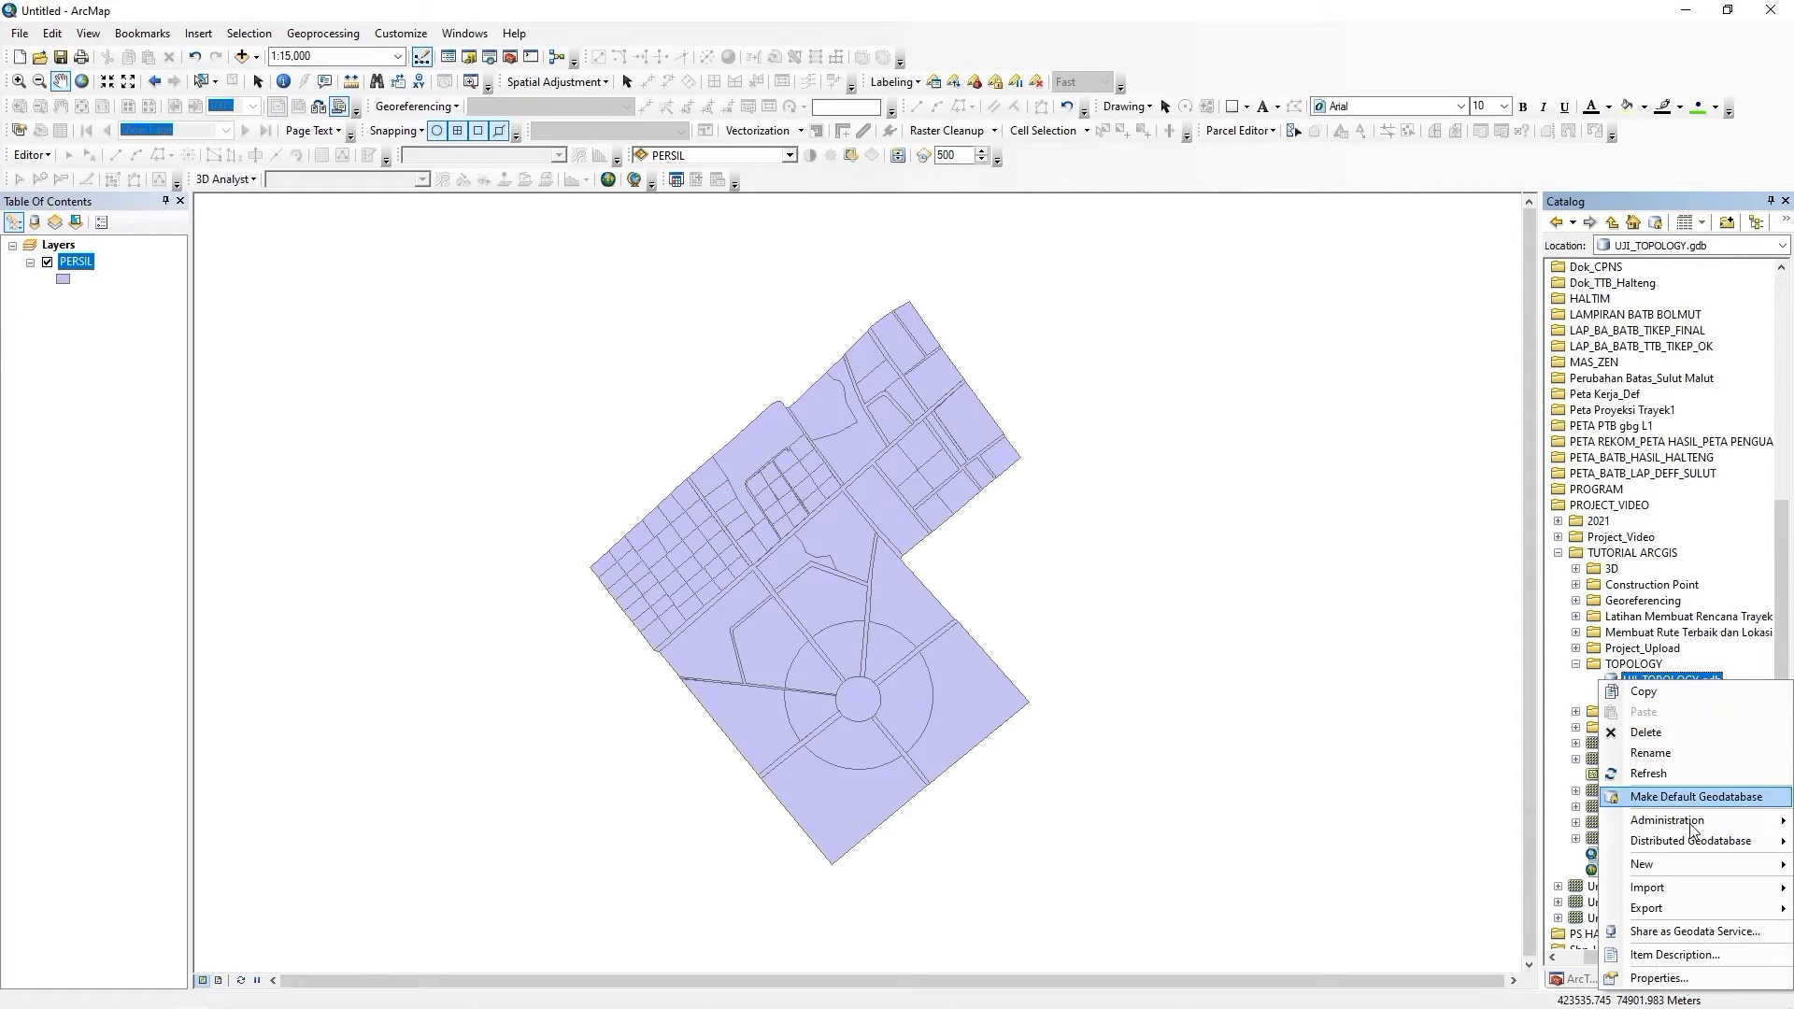
pyautogui.moveTo(1689, 861)
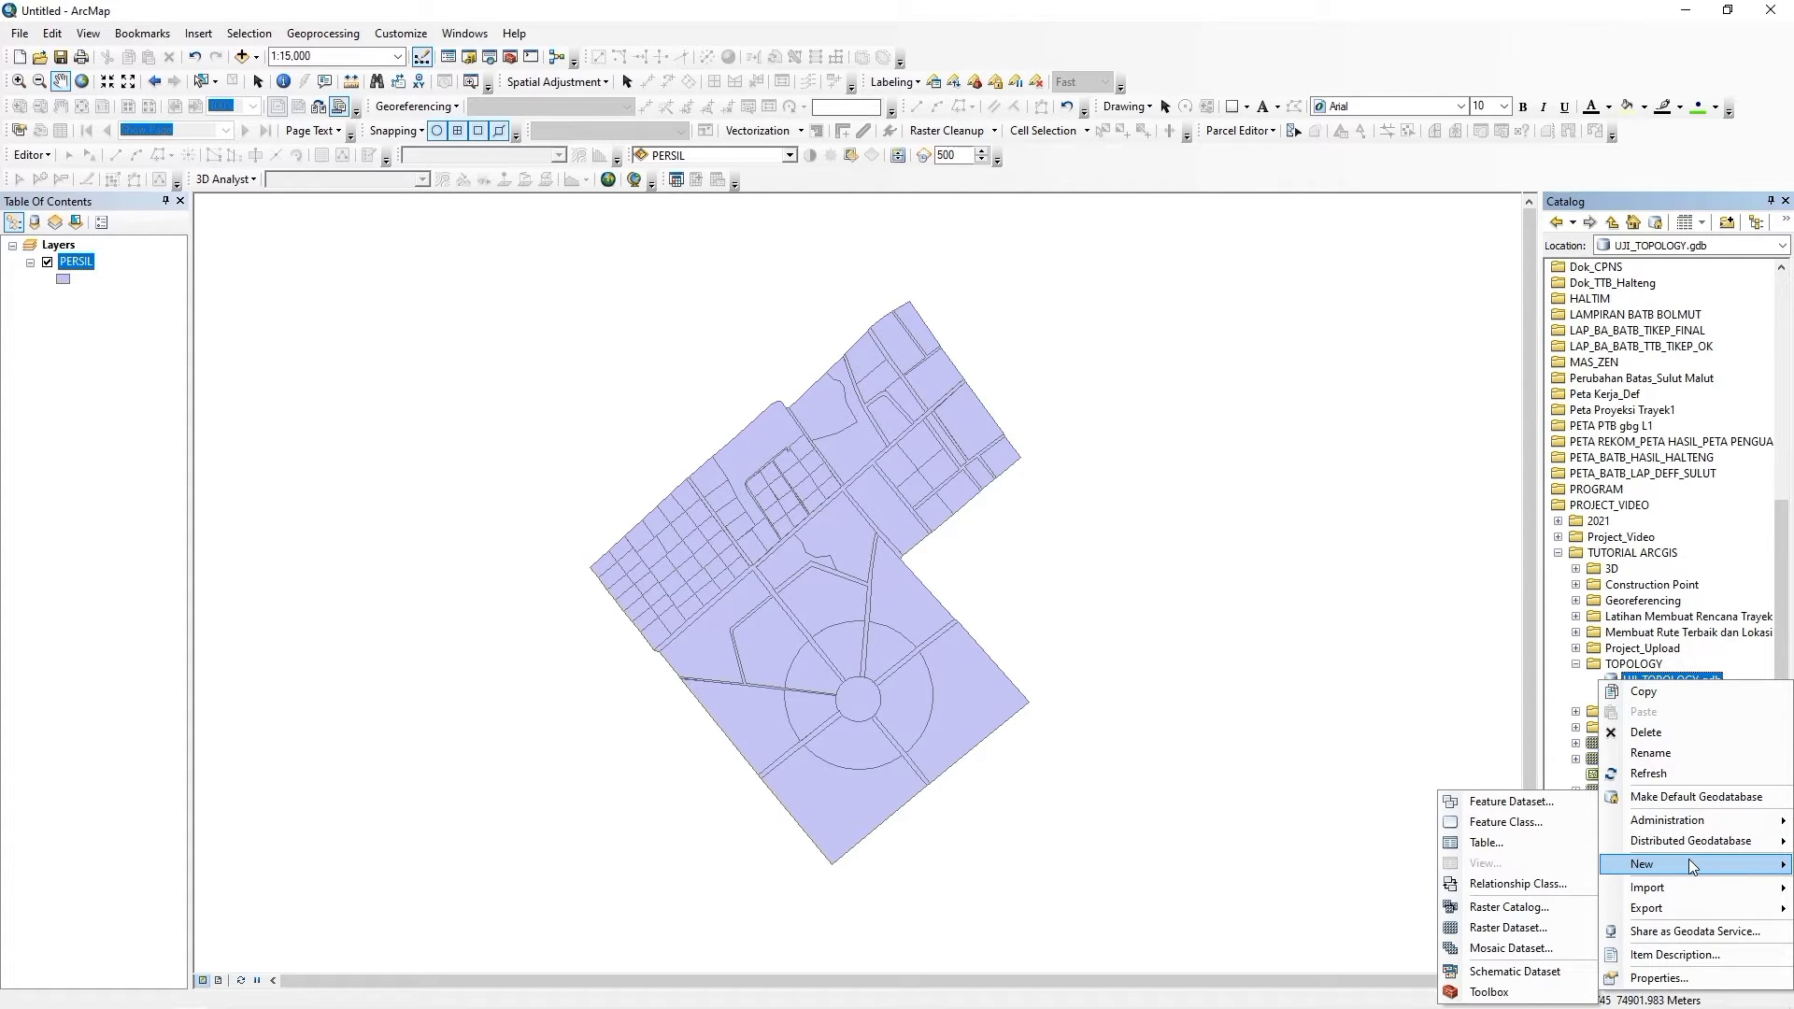
pyautogui.click(1518, 802)
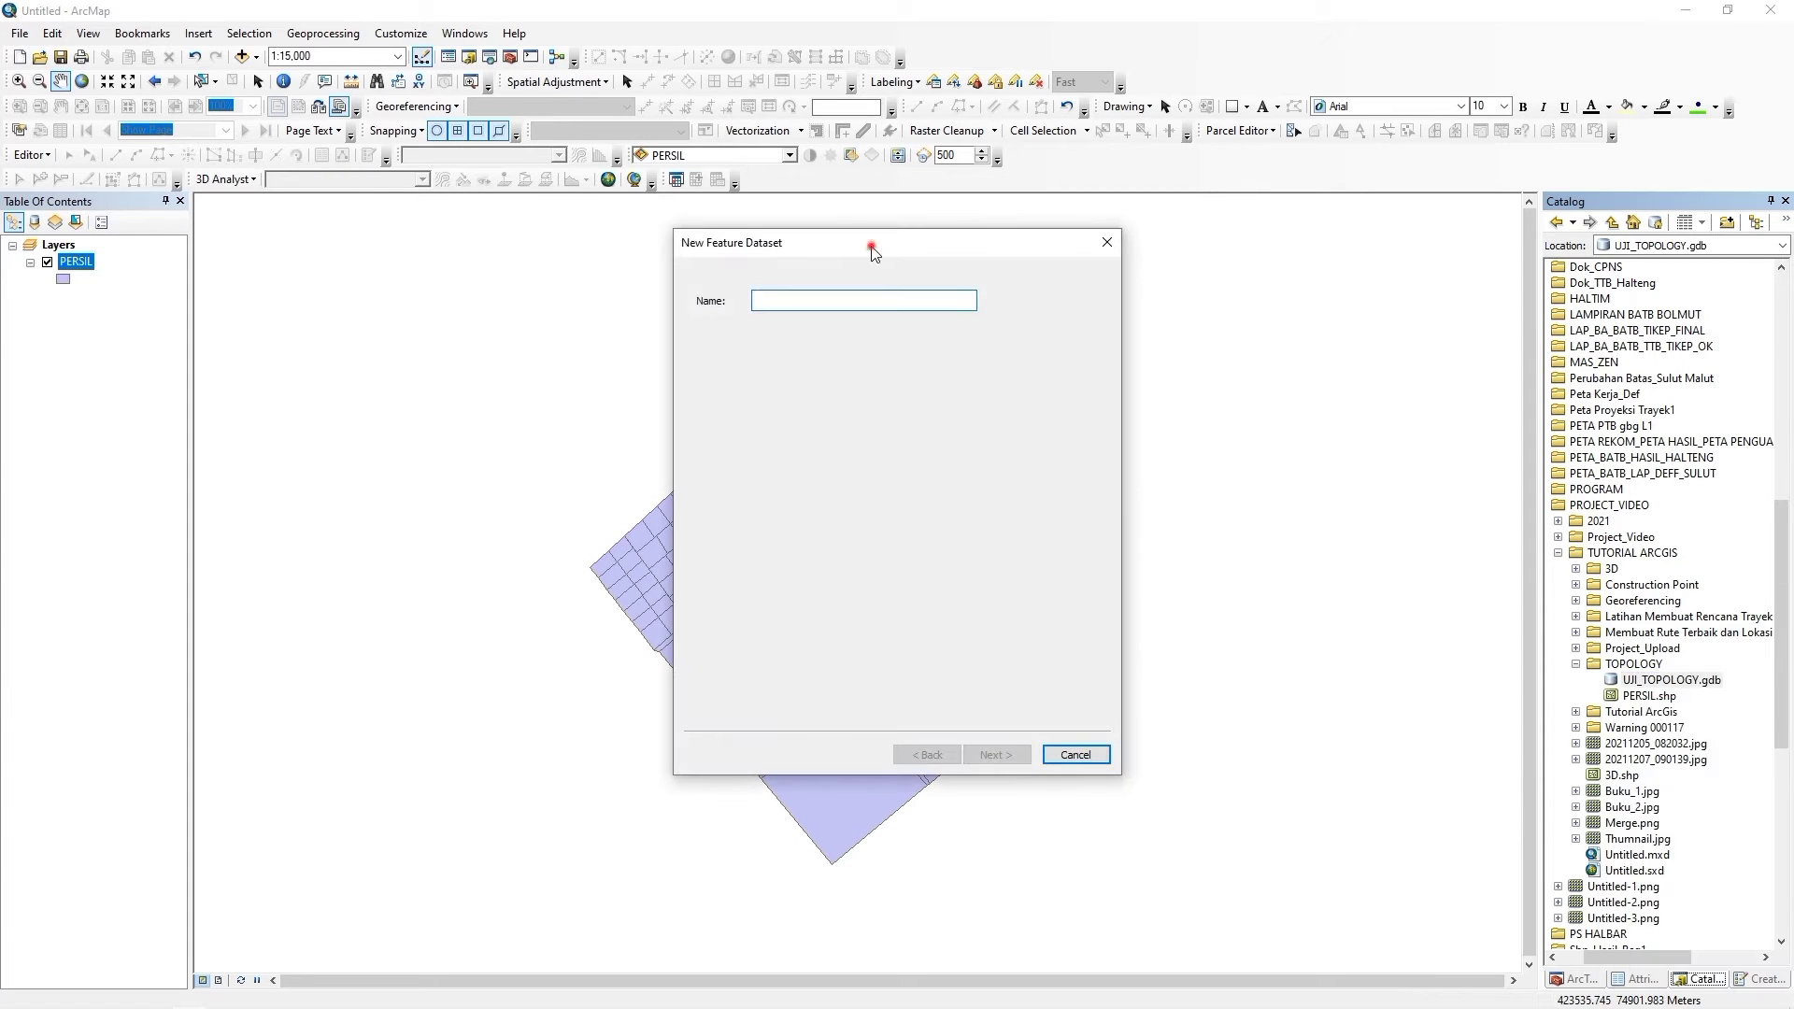
pyautogui.moveTo(871, 250); pyautogui.dragTo(1112, 301)
pyautogui.click(1028, 352)
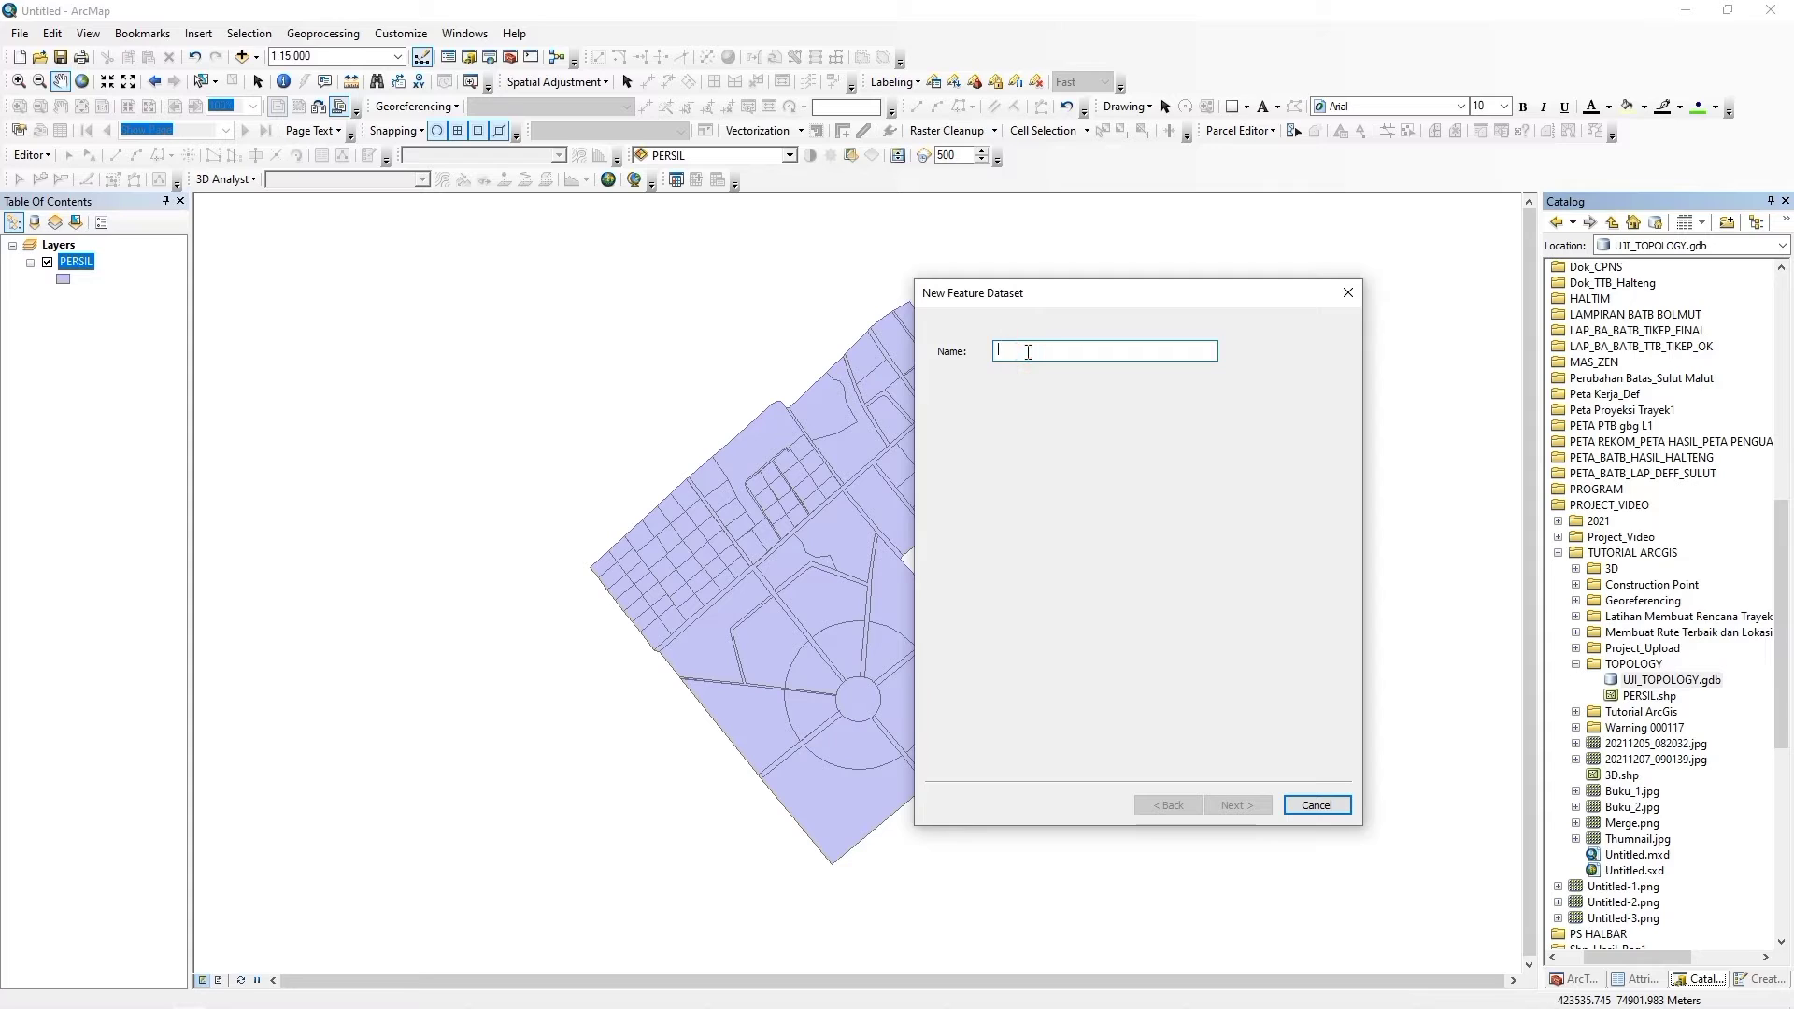
pyautogui.write('UJI')
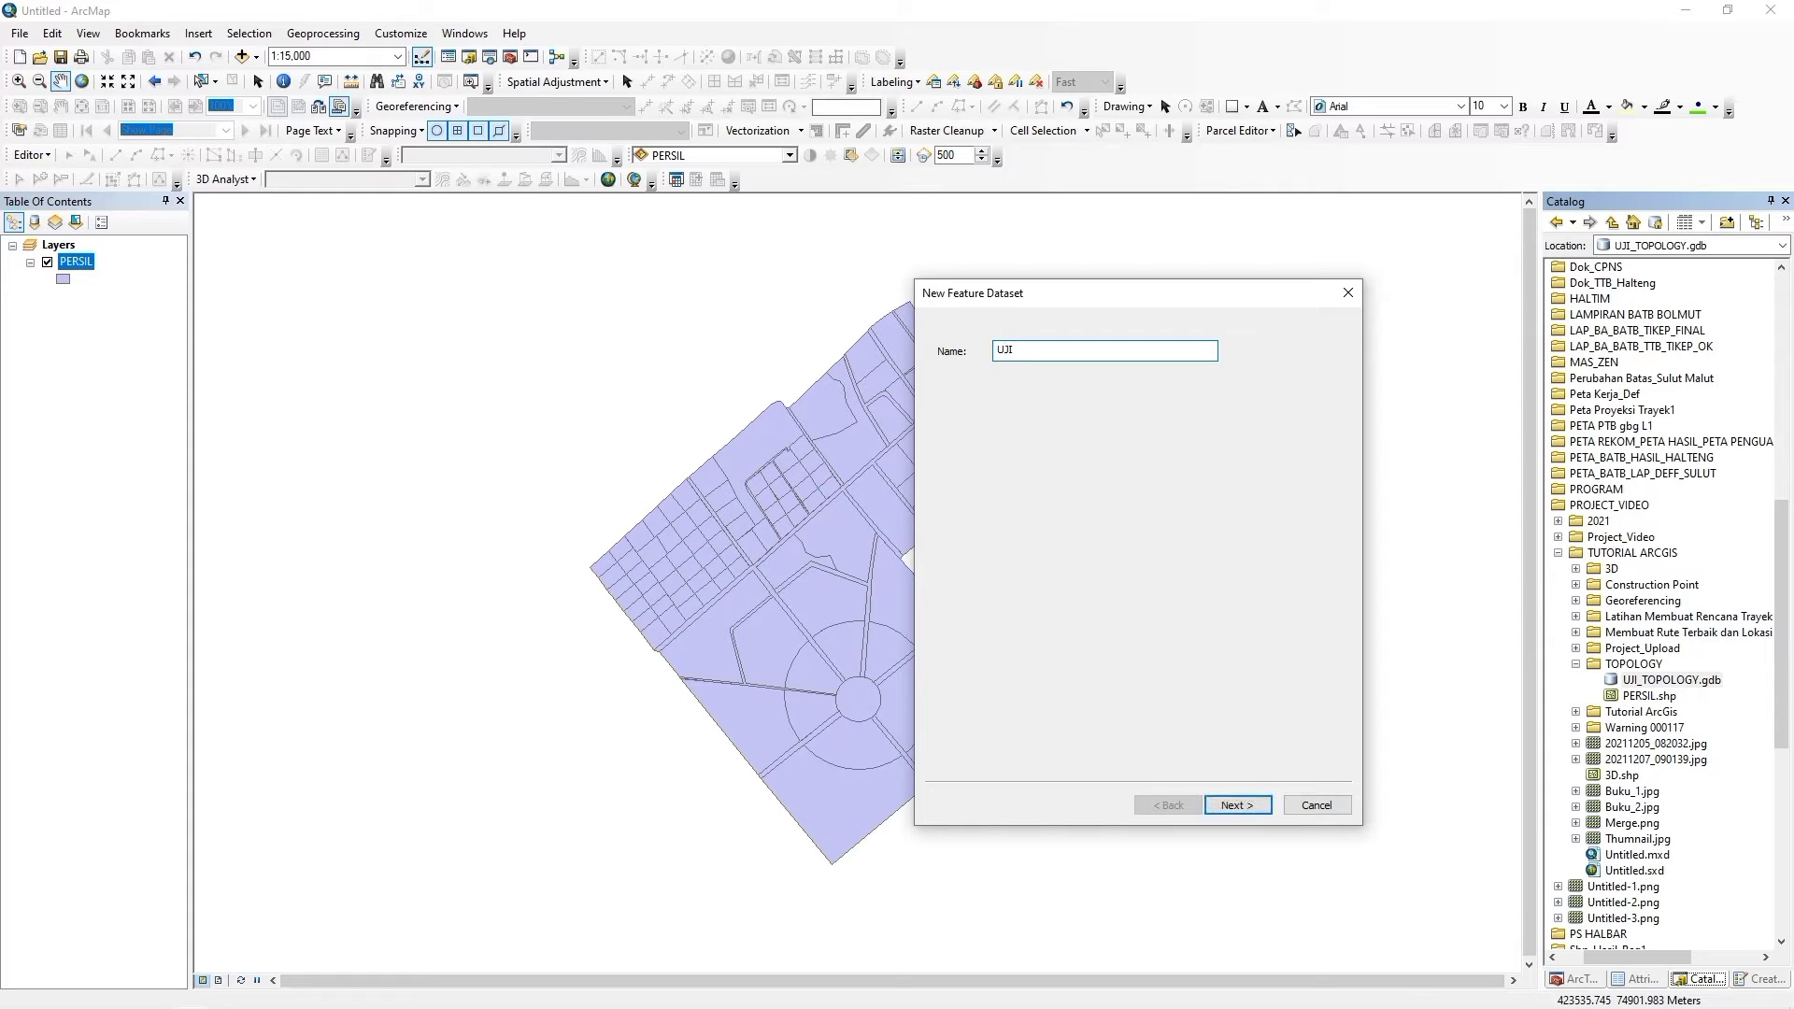
pyautogui.write('_TOPOLOG_1')
pyautogui.click(1254, 806)
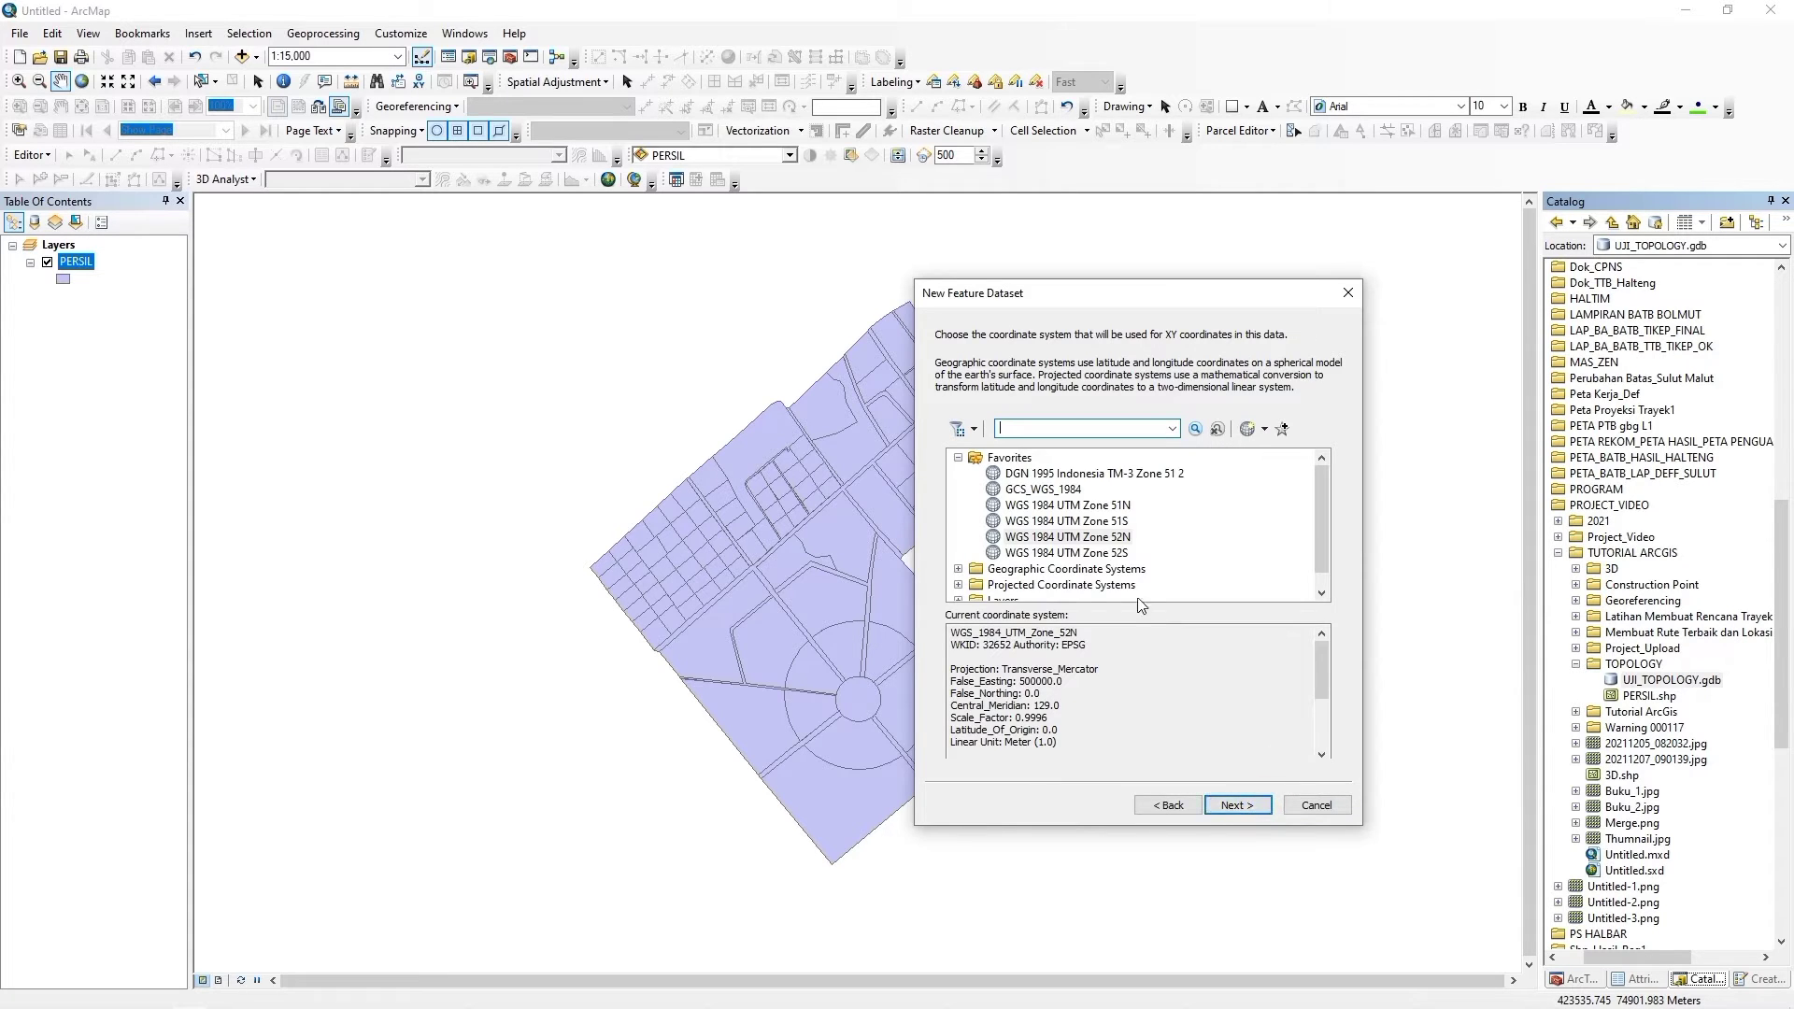
# Choose WGS 1984 UTM Zone 52N as the feature dataset's XY coordinate system.
pyautogui.click(1051, 538)
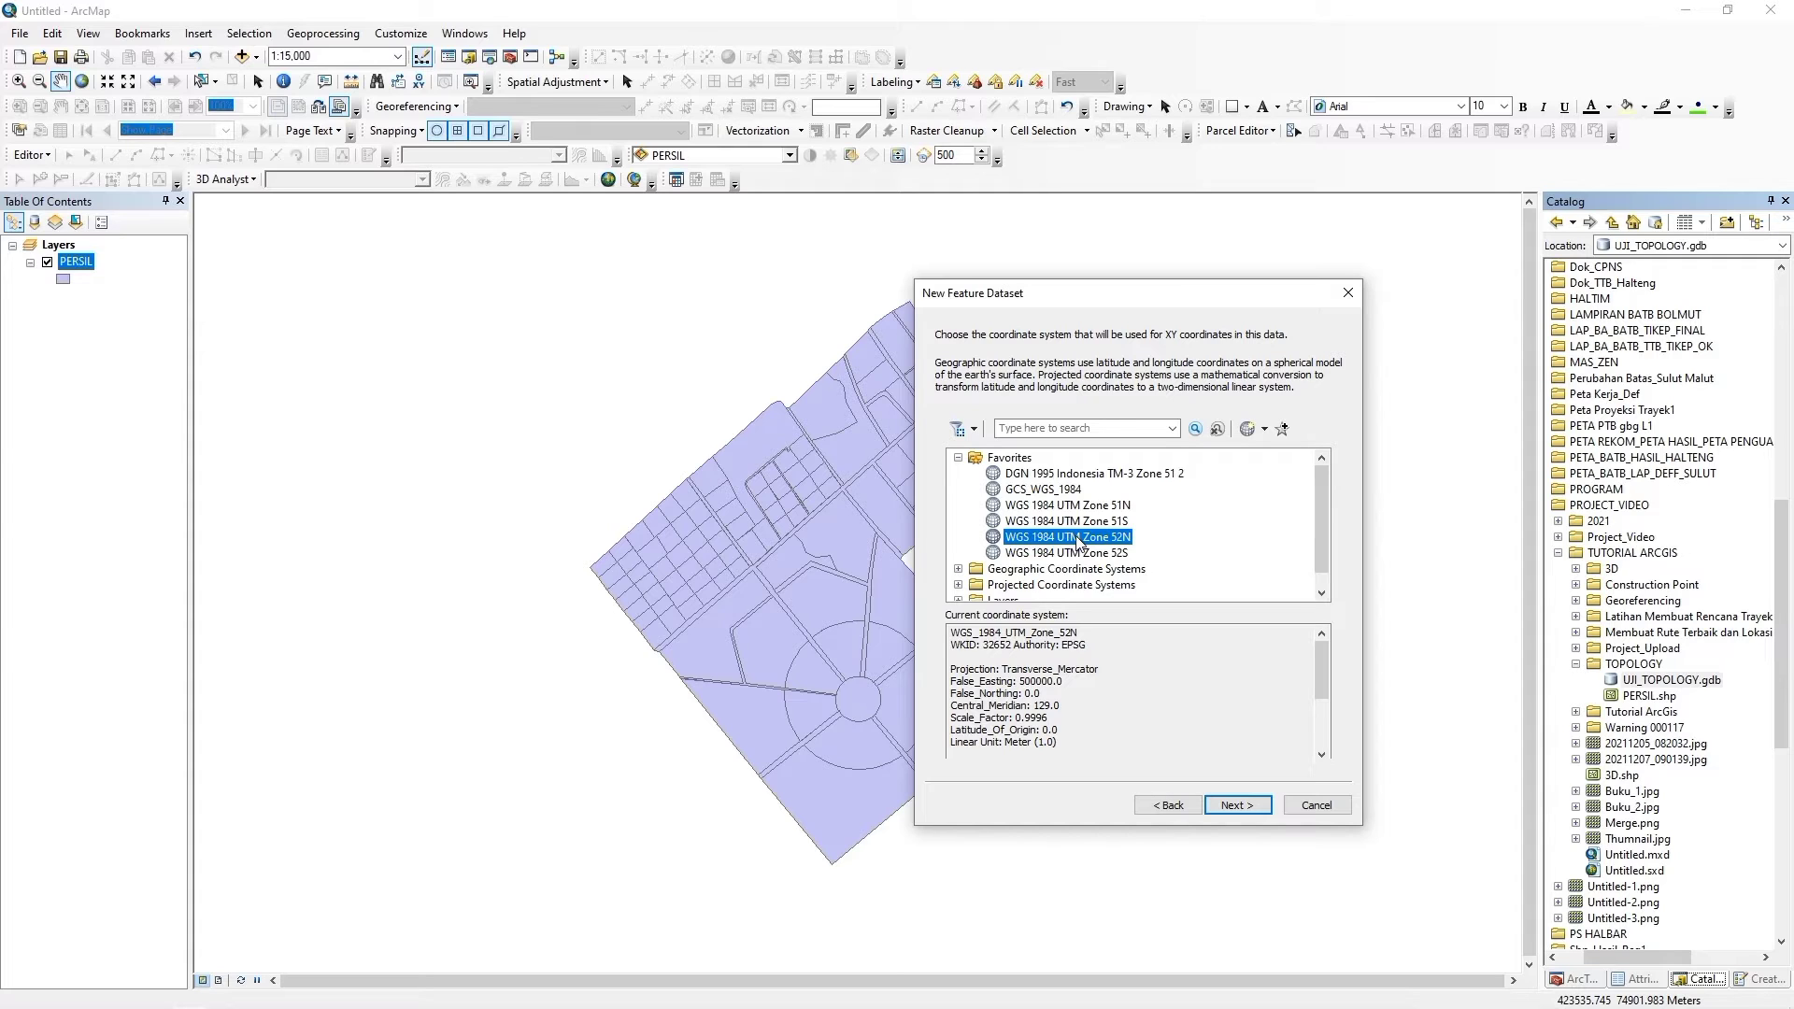
pyautogui.click(1250, 808)
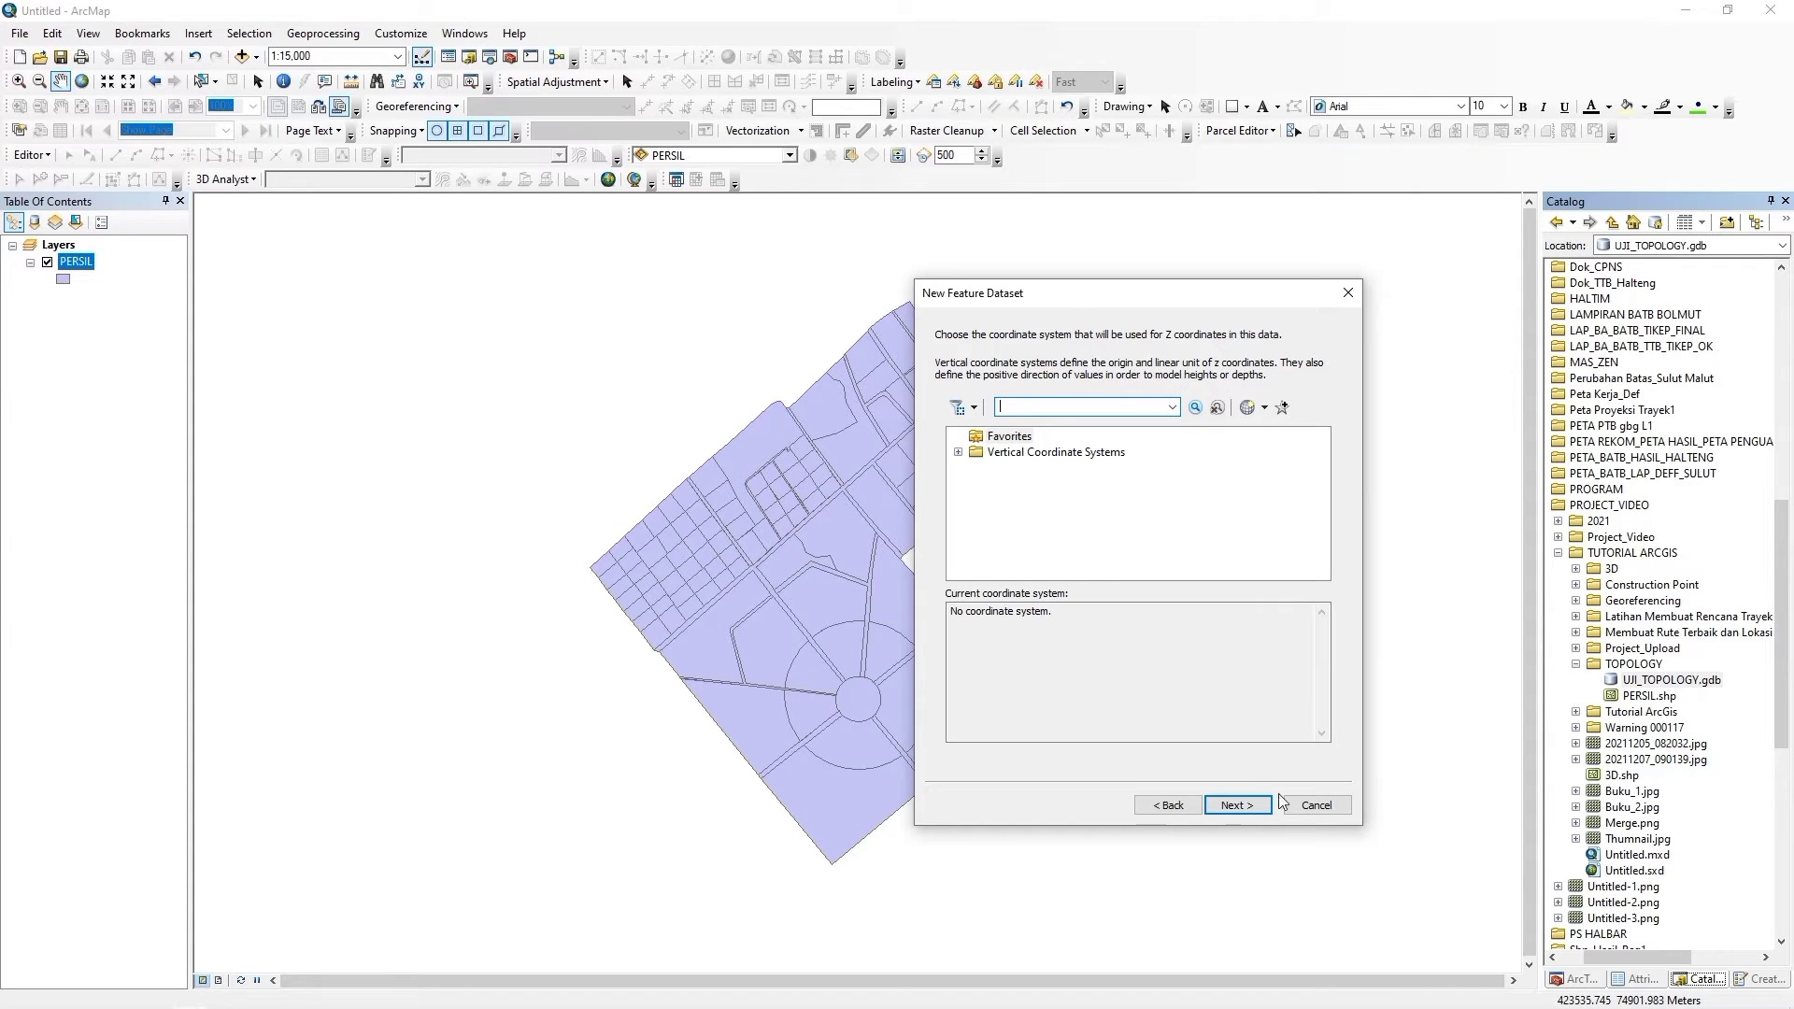
# Finish the feature dataset with no vertical coordinate system and the default 0.001 tolerances, and expand it in UJI_TOPOLOGY.gdb.
pyautogui.click(1230, 806)
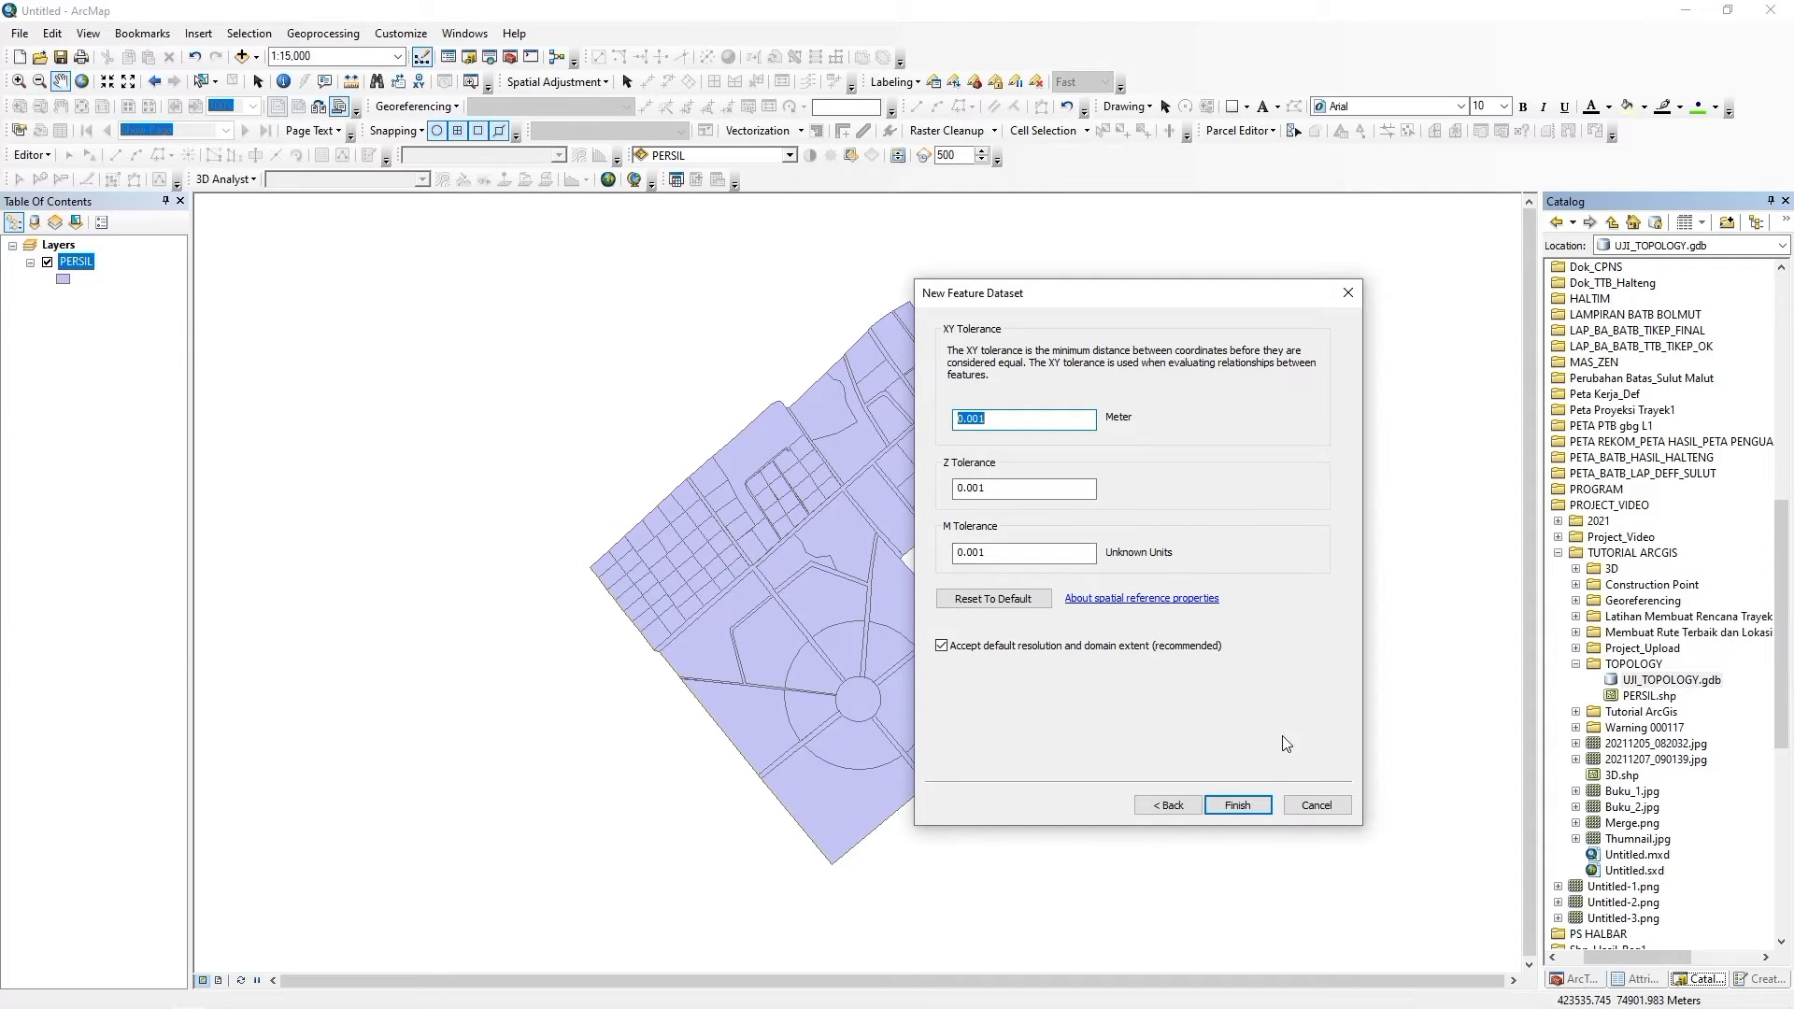
pyautogui.click(1247, 805)
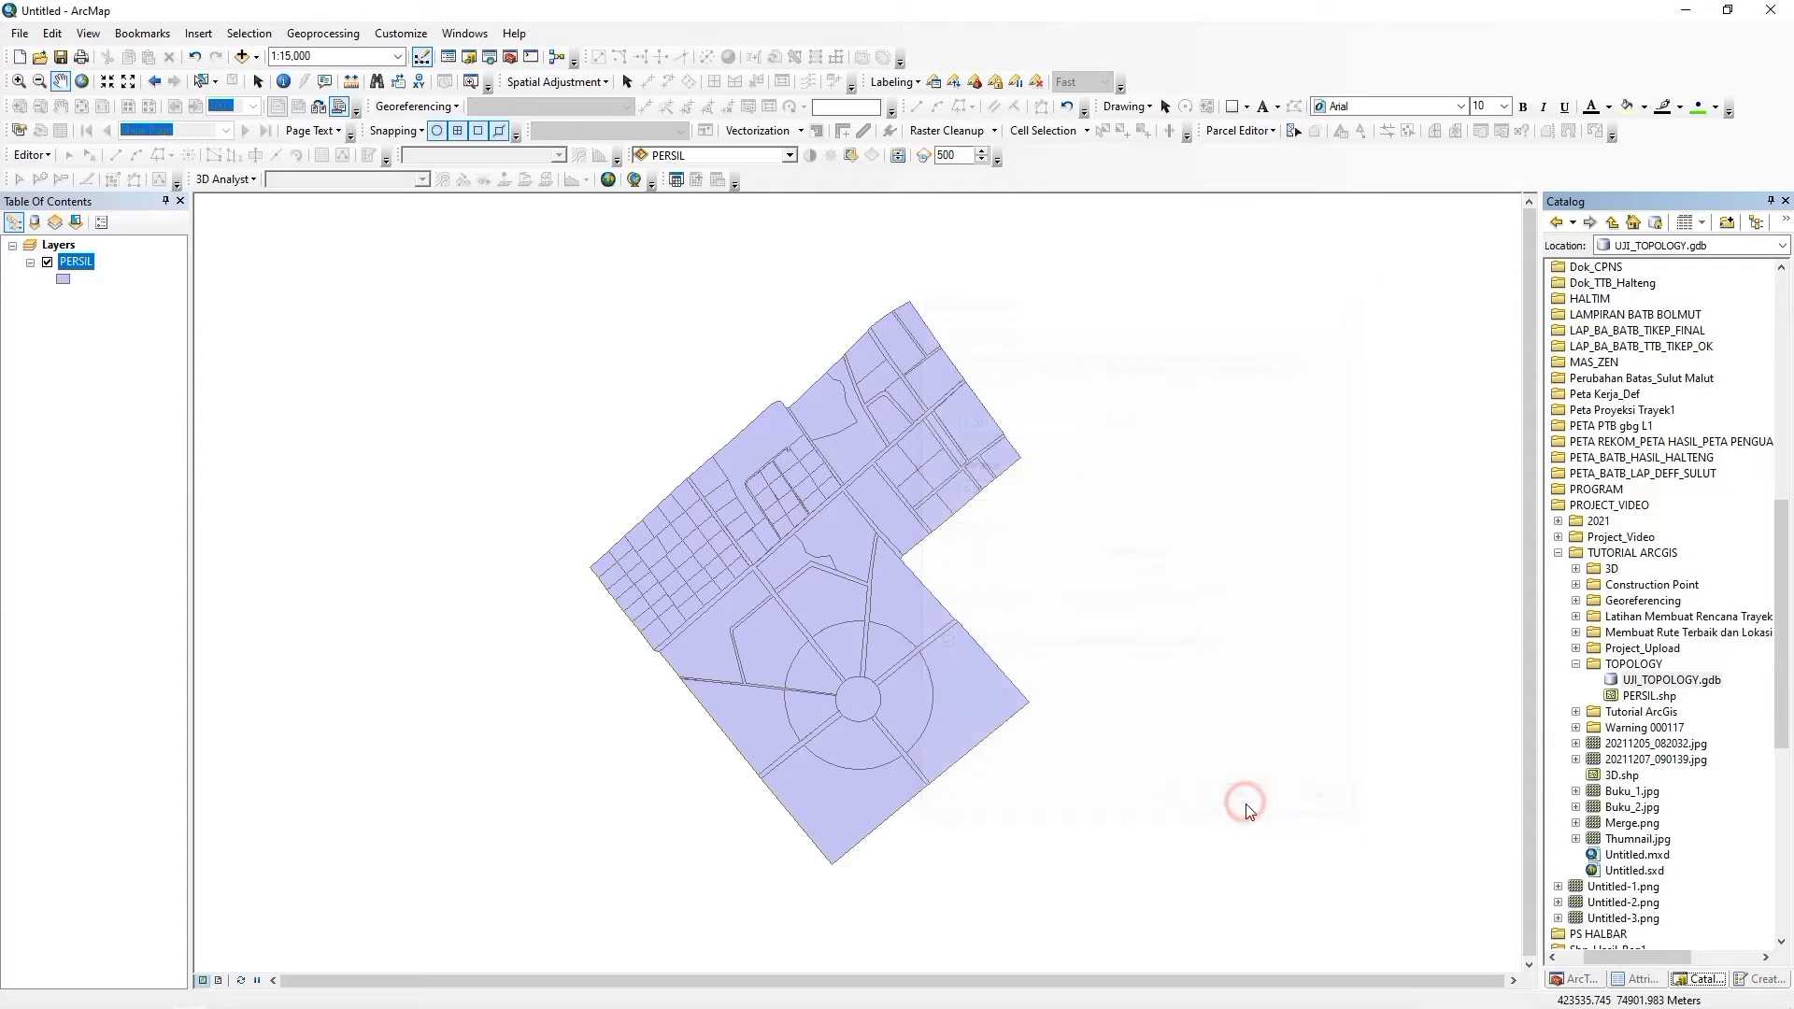
pyautogui.click(1684, 681)
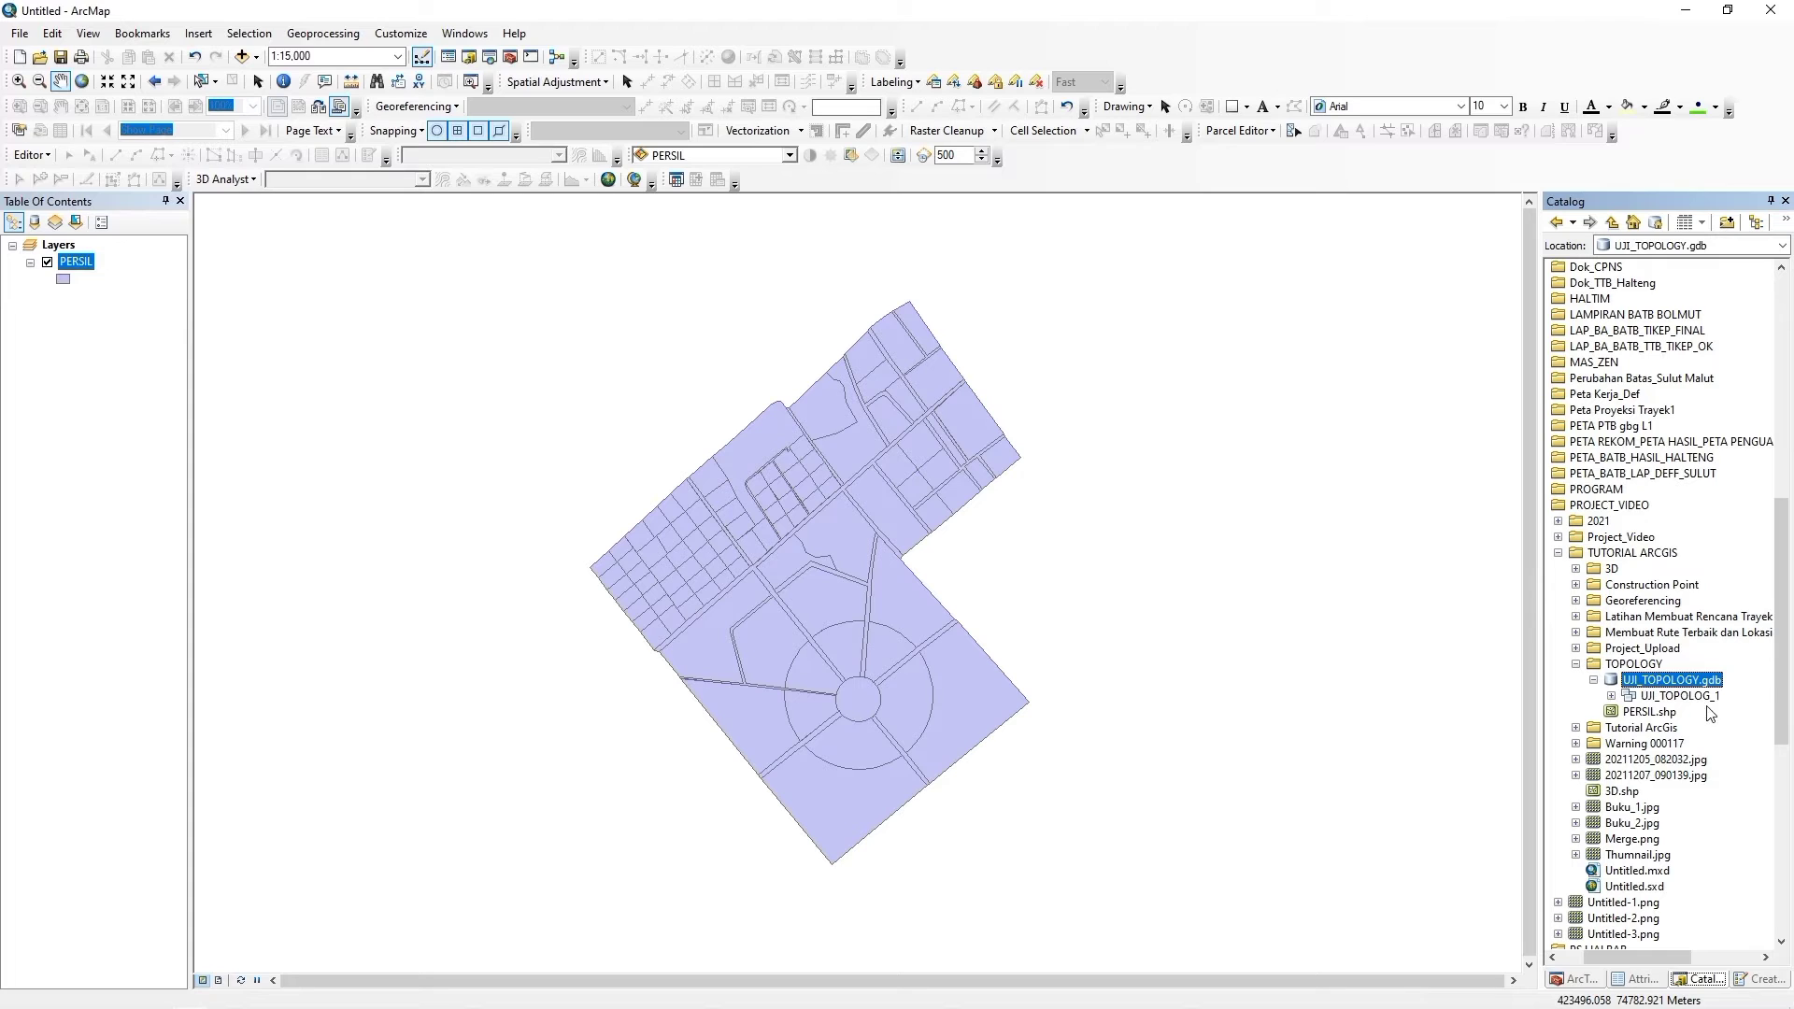
pyautogui.click(1694, 701)
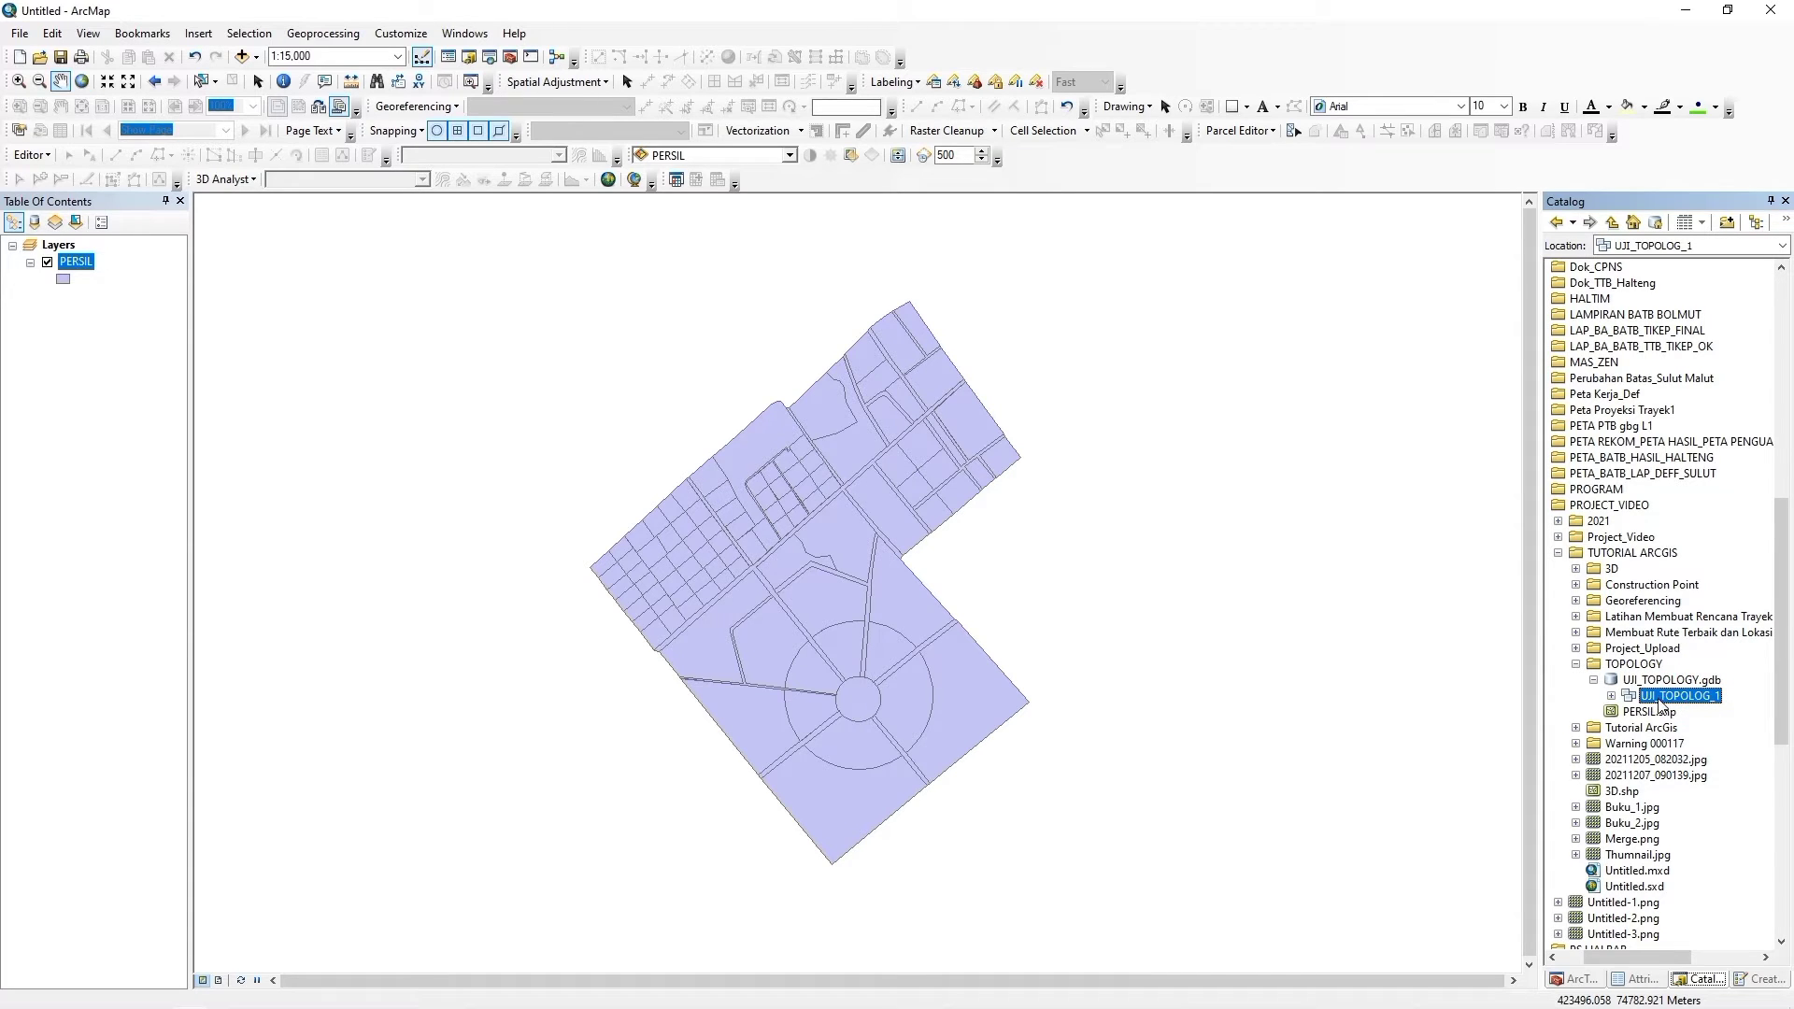
pyautogui.doubleClick(1663, 707)
pyautogui.click(1642, 714)
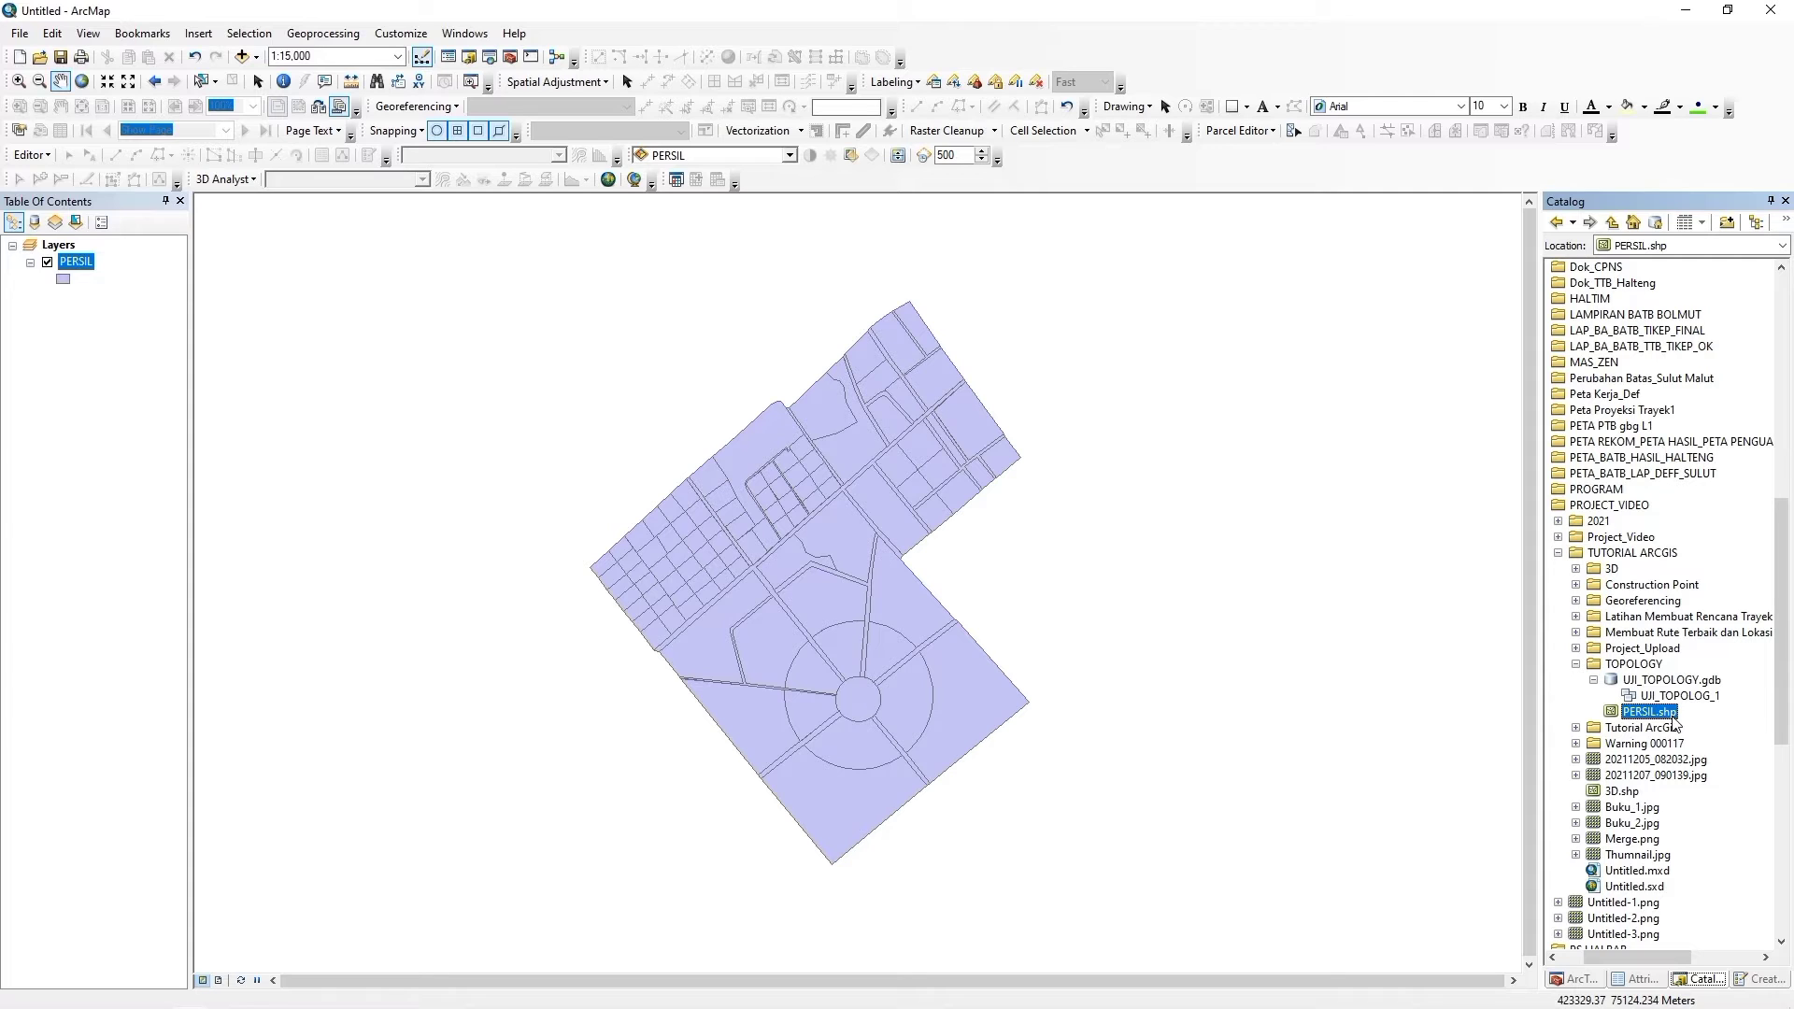
# Start a single feature class import into the UJI_TOPOLOG_1 dataset, using PERSIL.shp from the TOPOLOGY folder as the input features.
pyautogui.click(1671, 697)
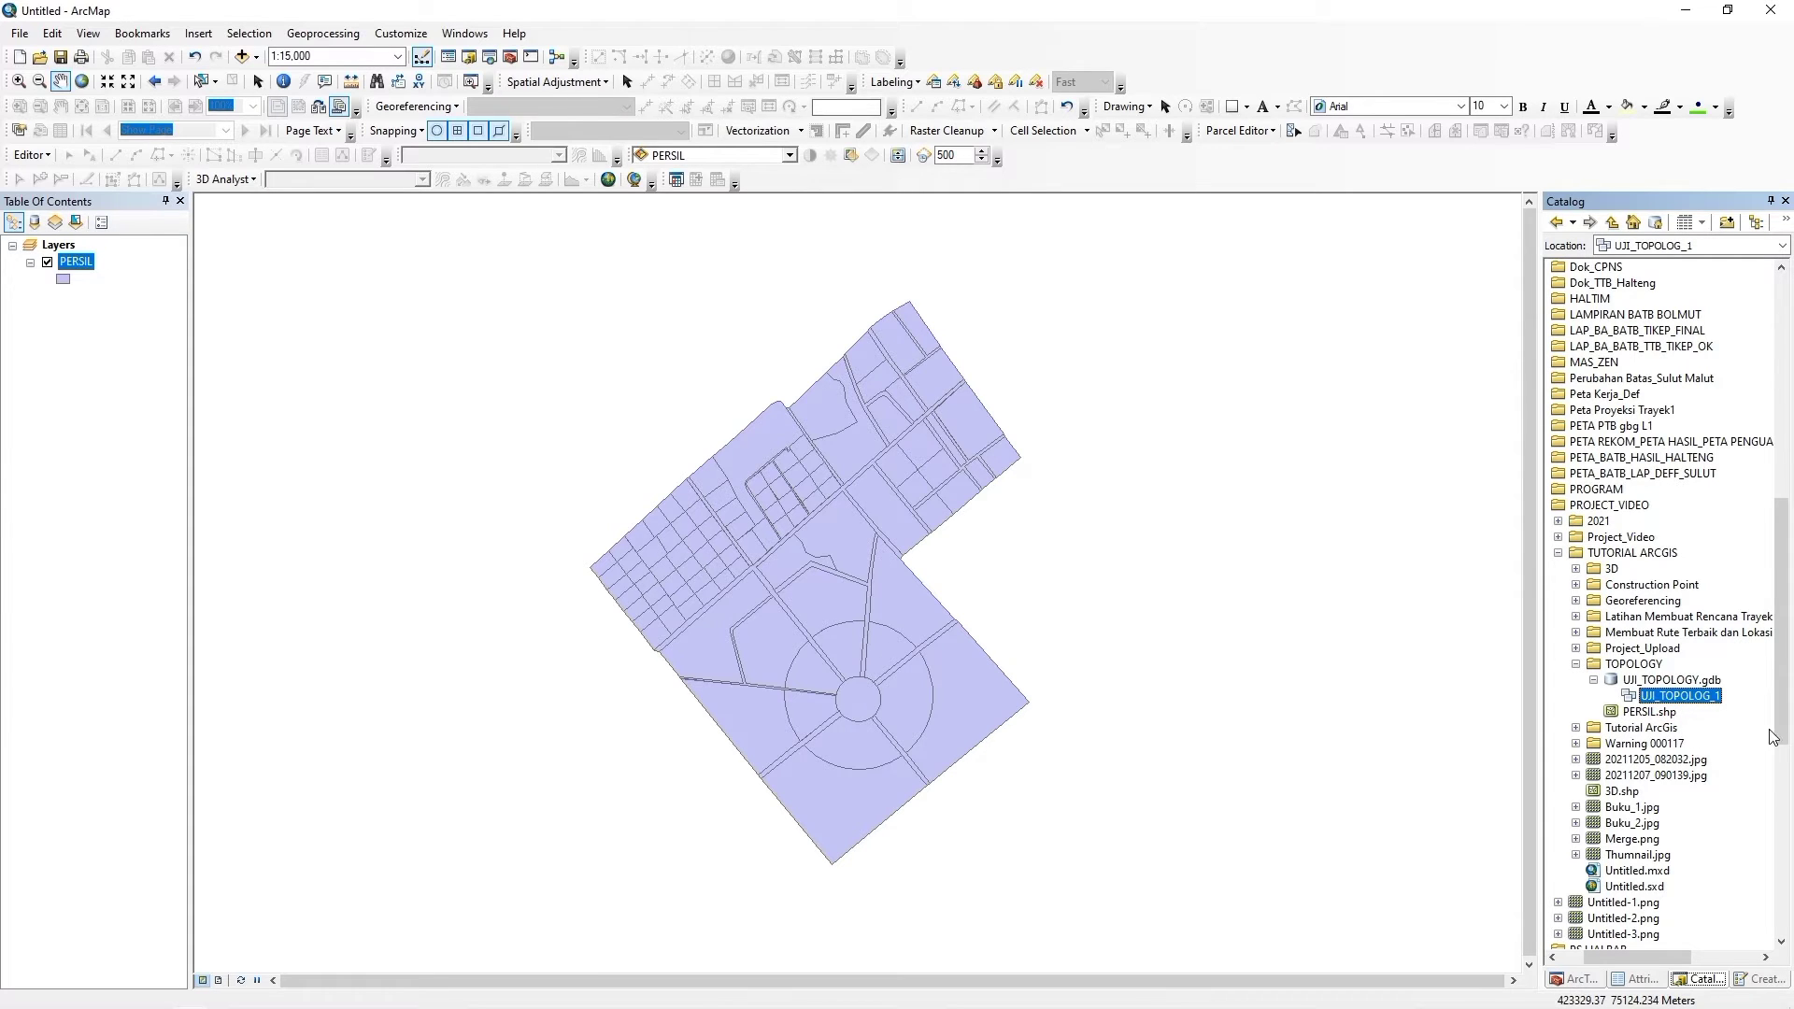
pyautogui.rightClick(1680, 703)
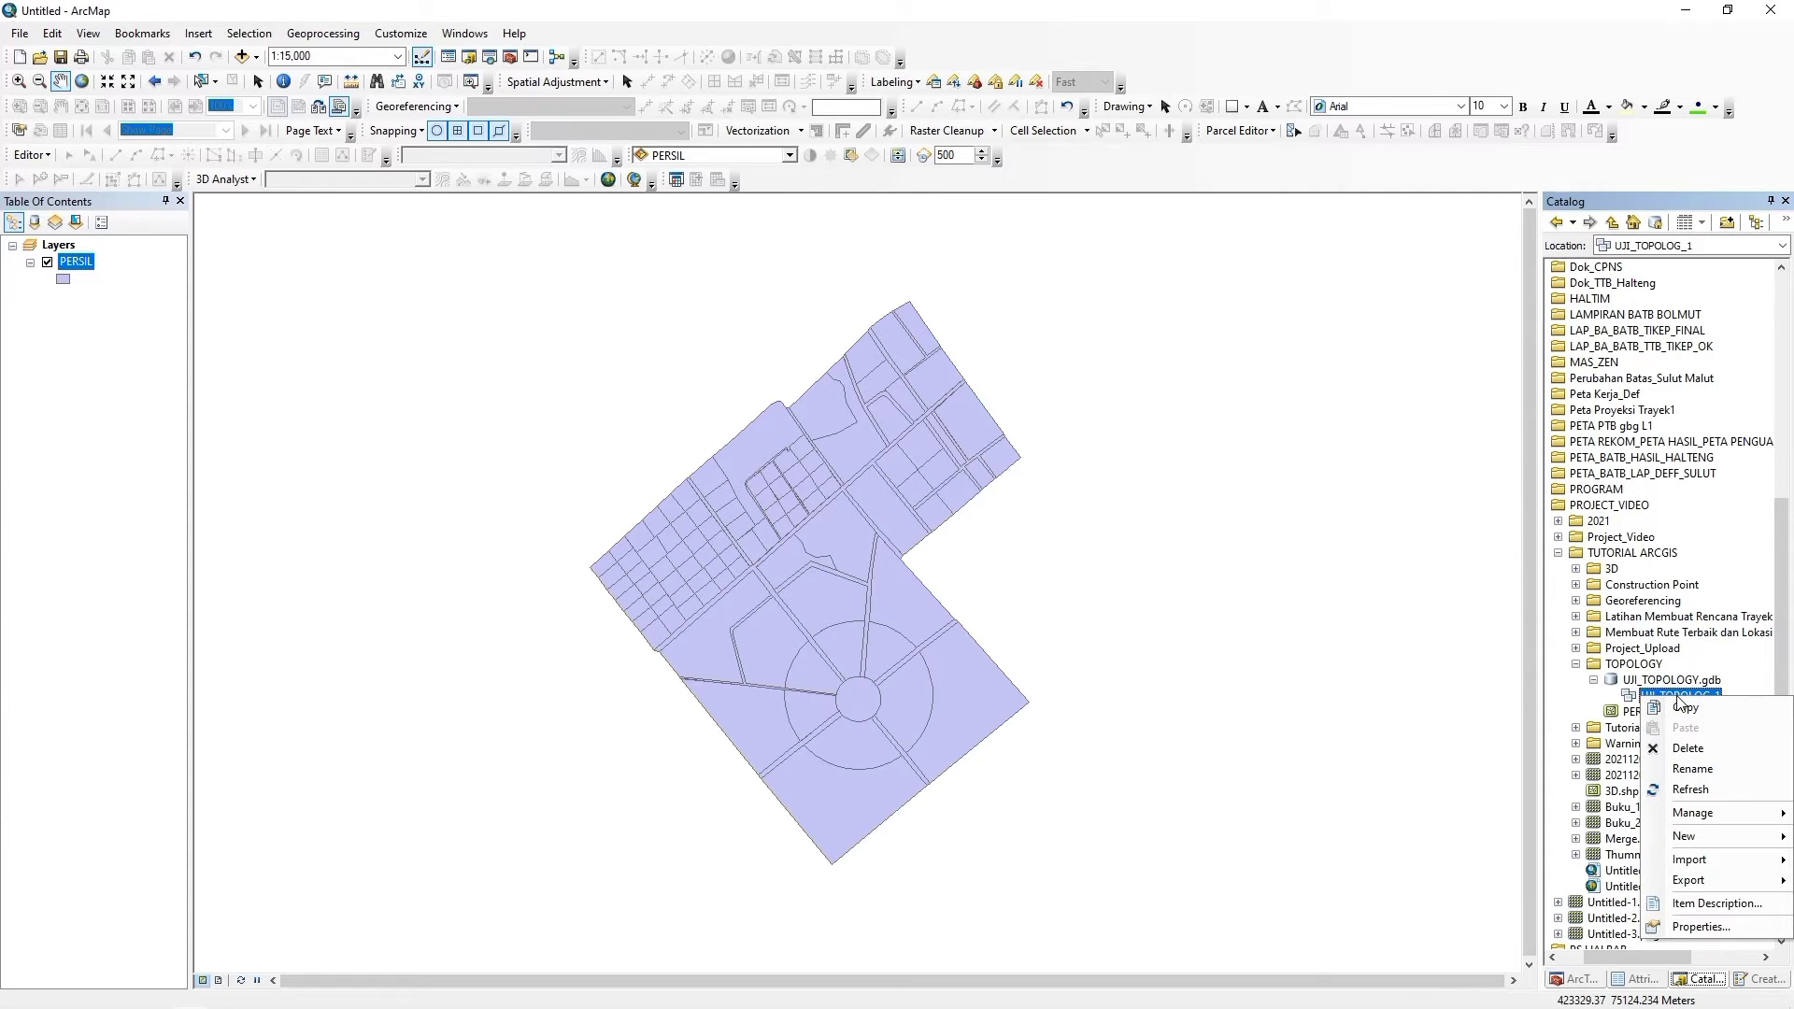
pyautogui.moveTo(1701, 860)
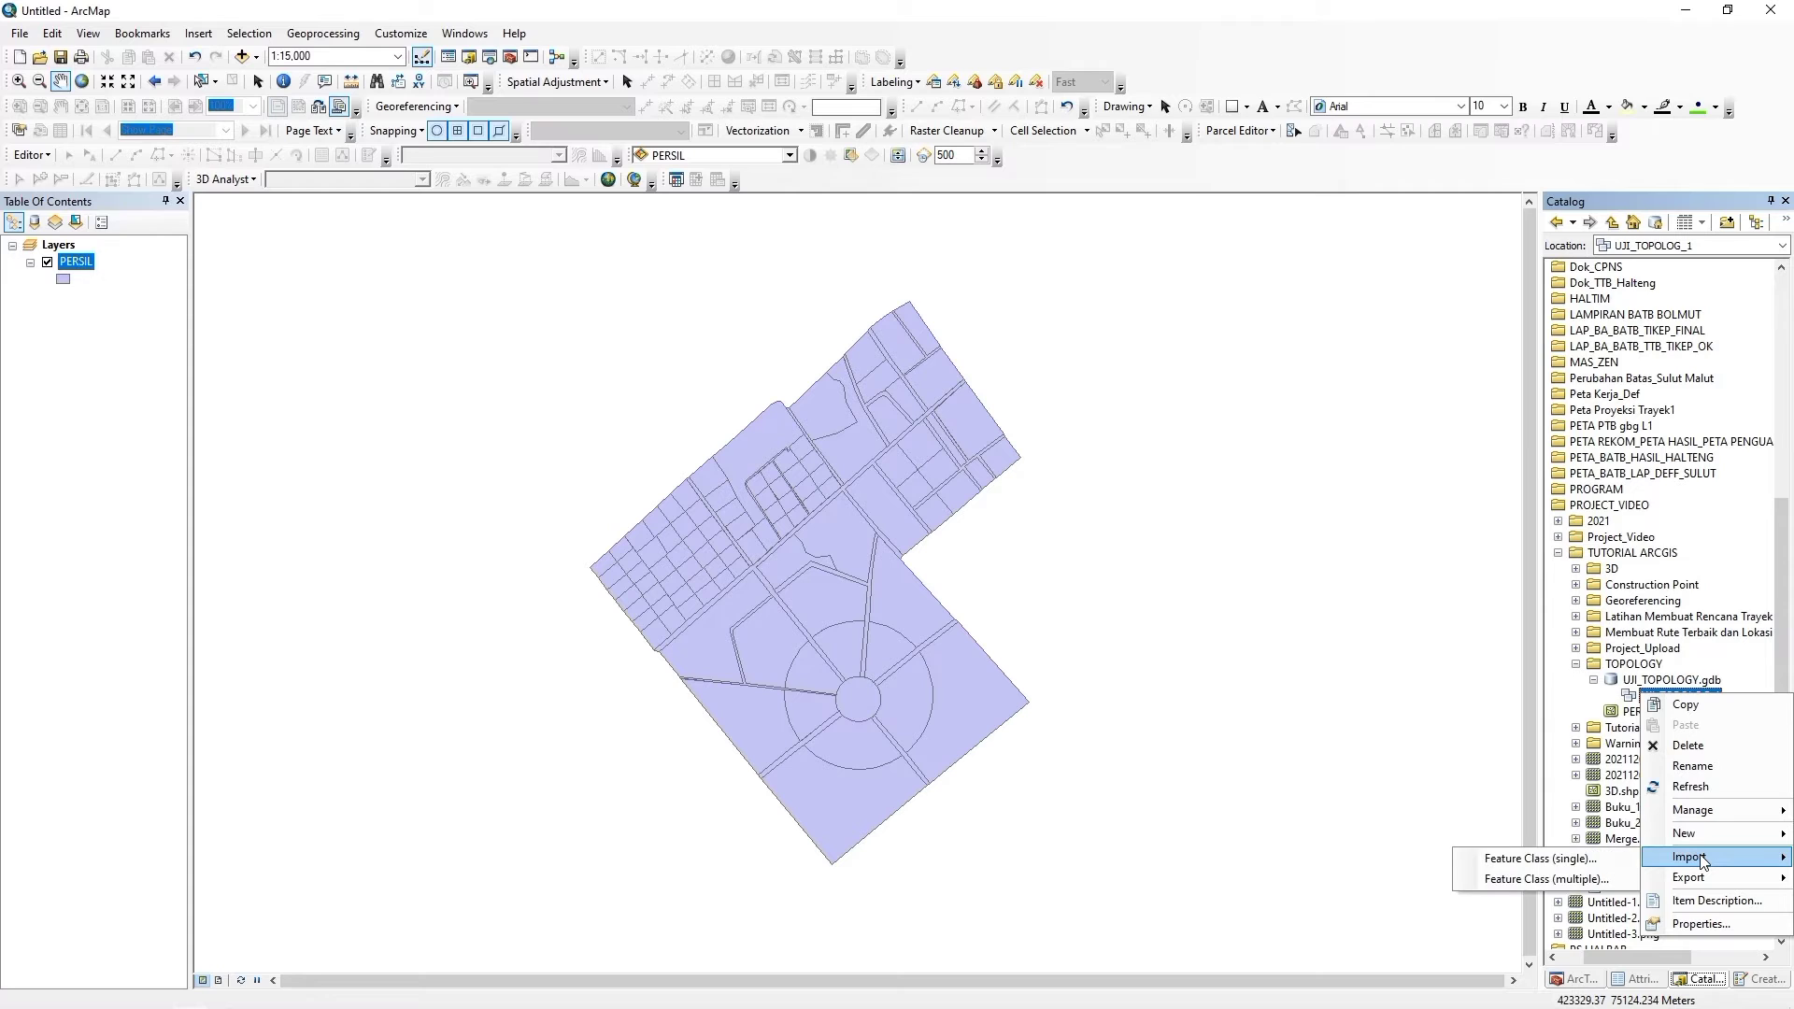
pyautogui.click(1544, 859)
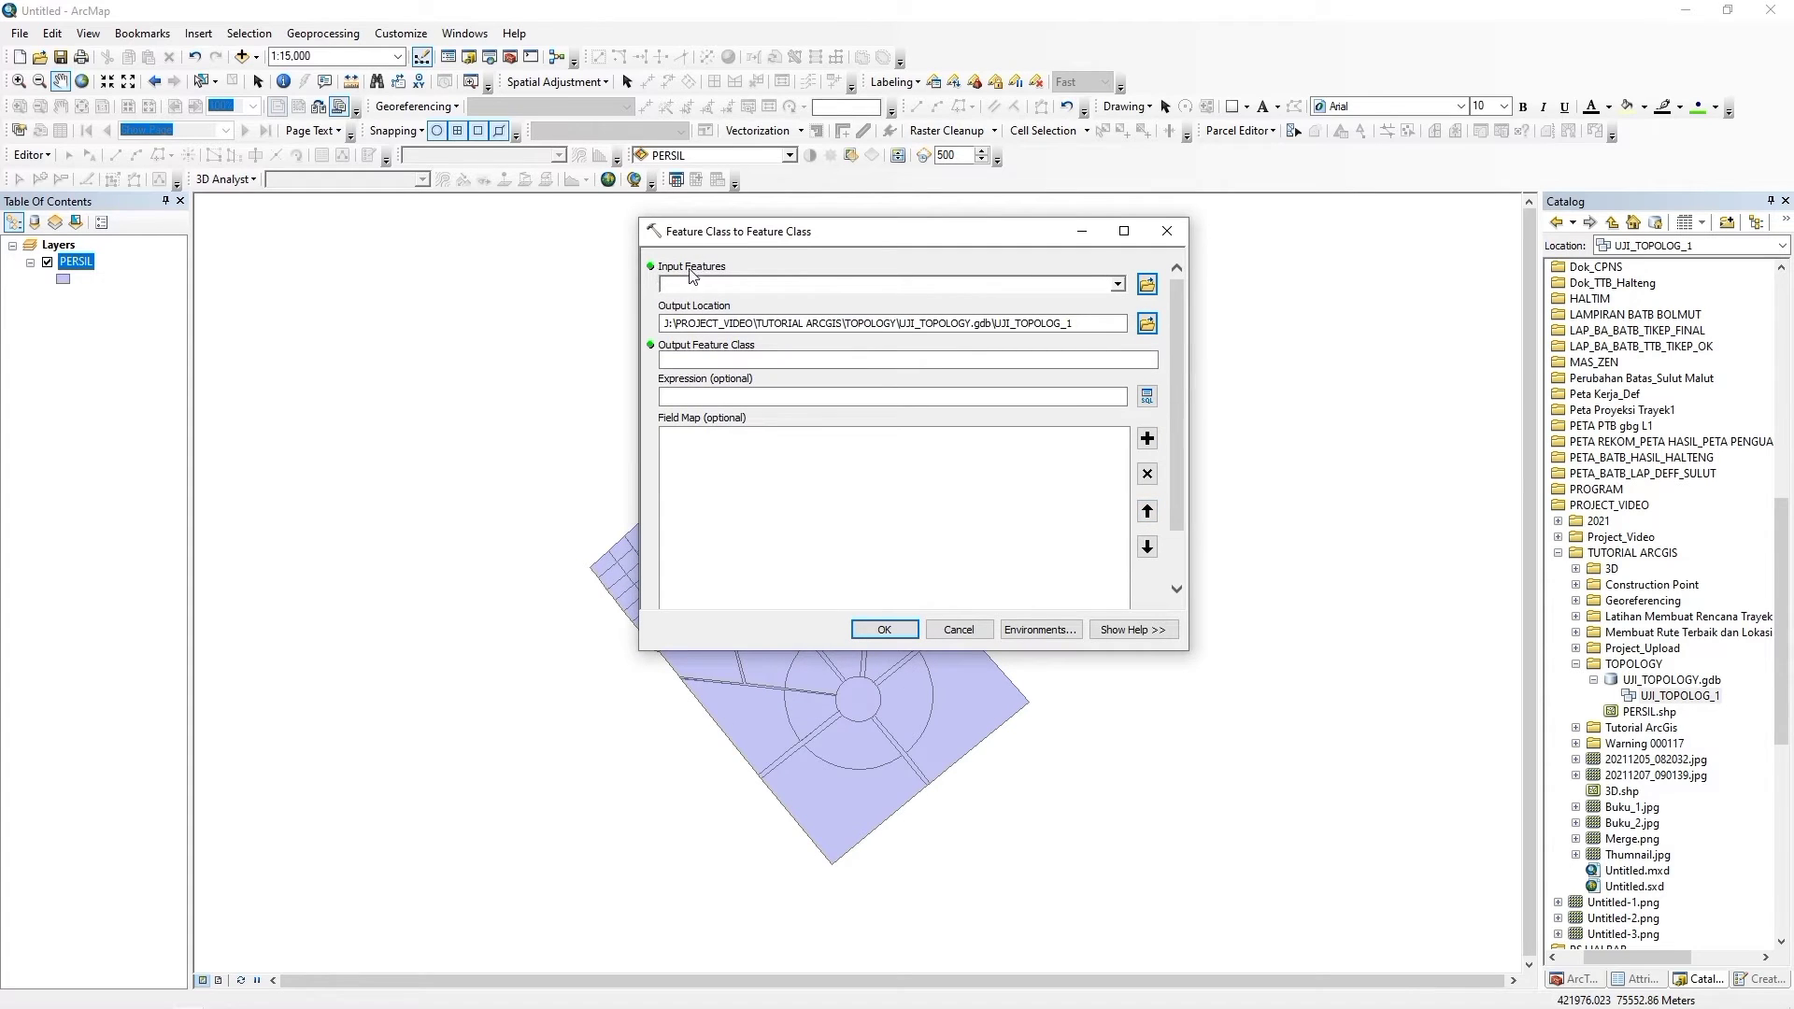
pyautogui.click(1148, 285)
pyautogui.click(735, 365)
pyautogui.click(1097, 538)
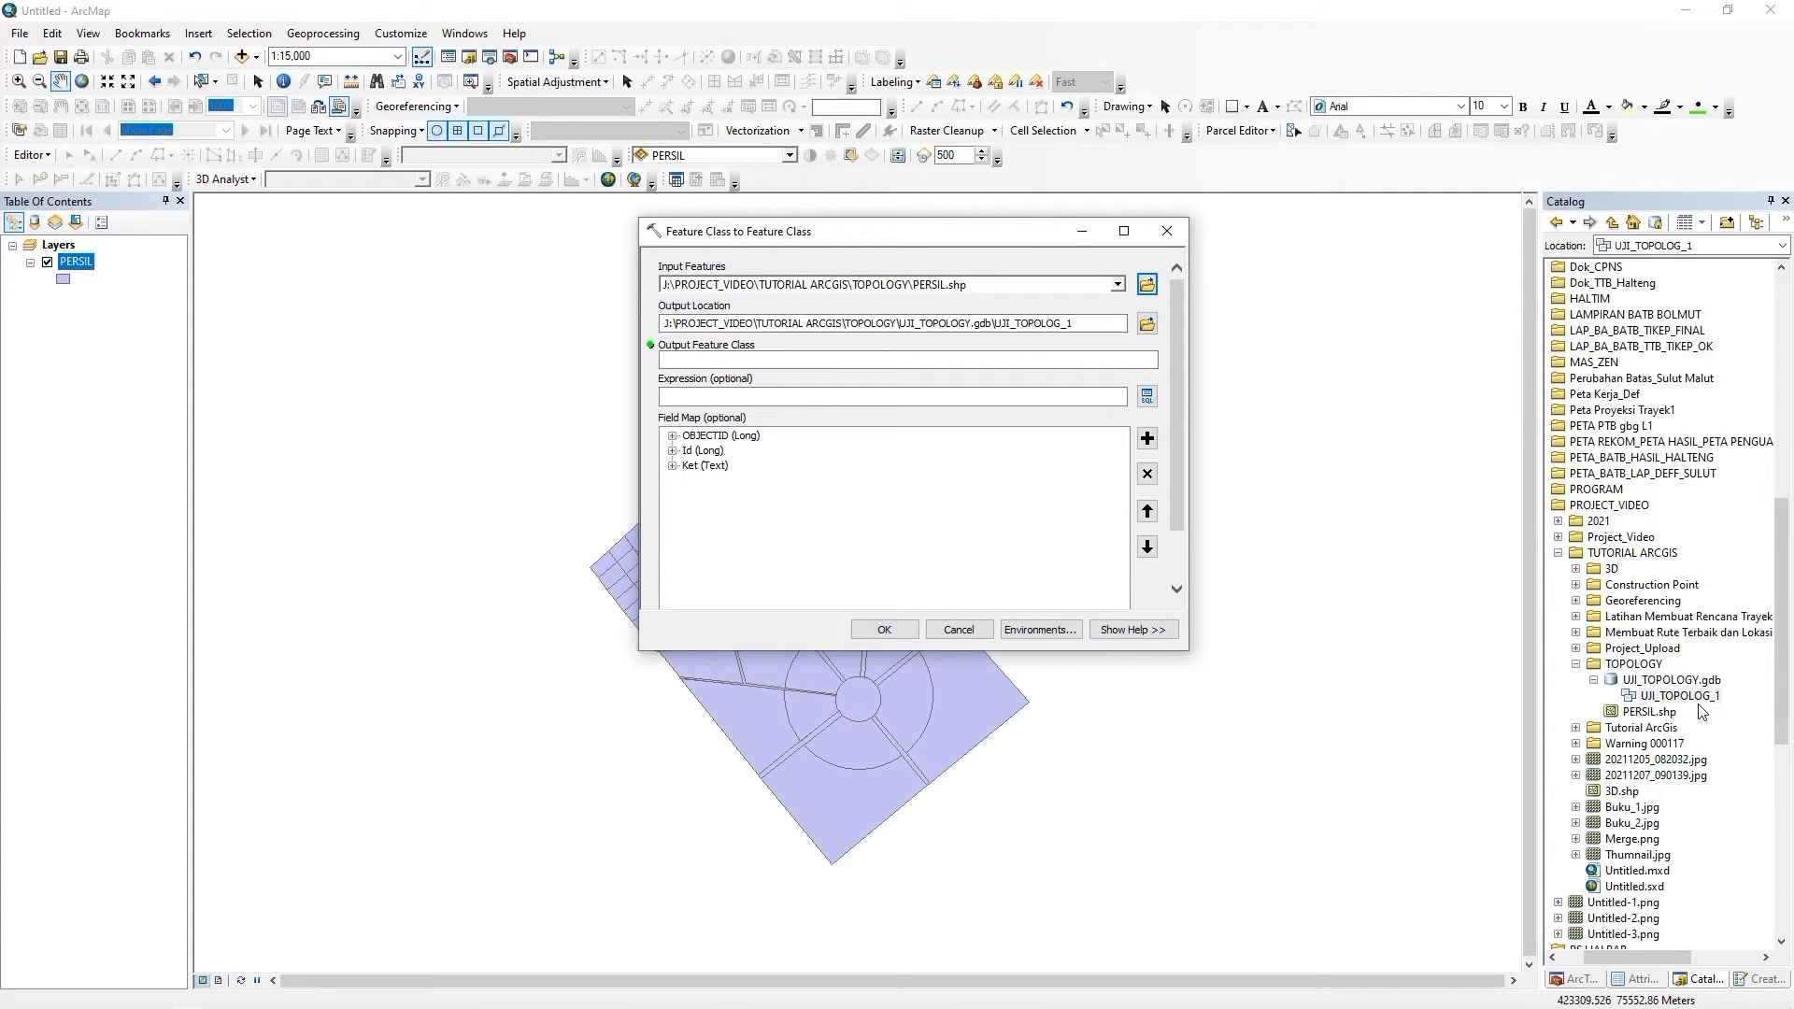
# Set UJI_TOPOLOG_1 as the output location, name the output feature class UJI_TOPOLOG_2, and run the import.
pyautogui.click(1147, 324)
pyautogui.moveTo(976, 293); pyautogui.dragTo(1365, 429)
pyautogui.click(1172, 485)
pyautogui.doubleClick(1172, 484)
pyautogui.click(1157, 485)
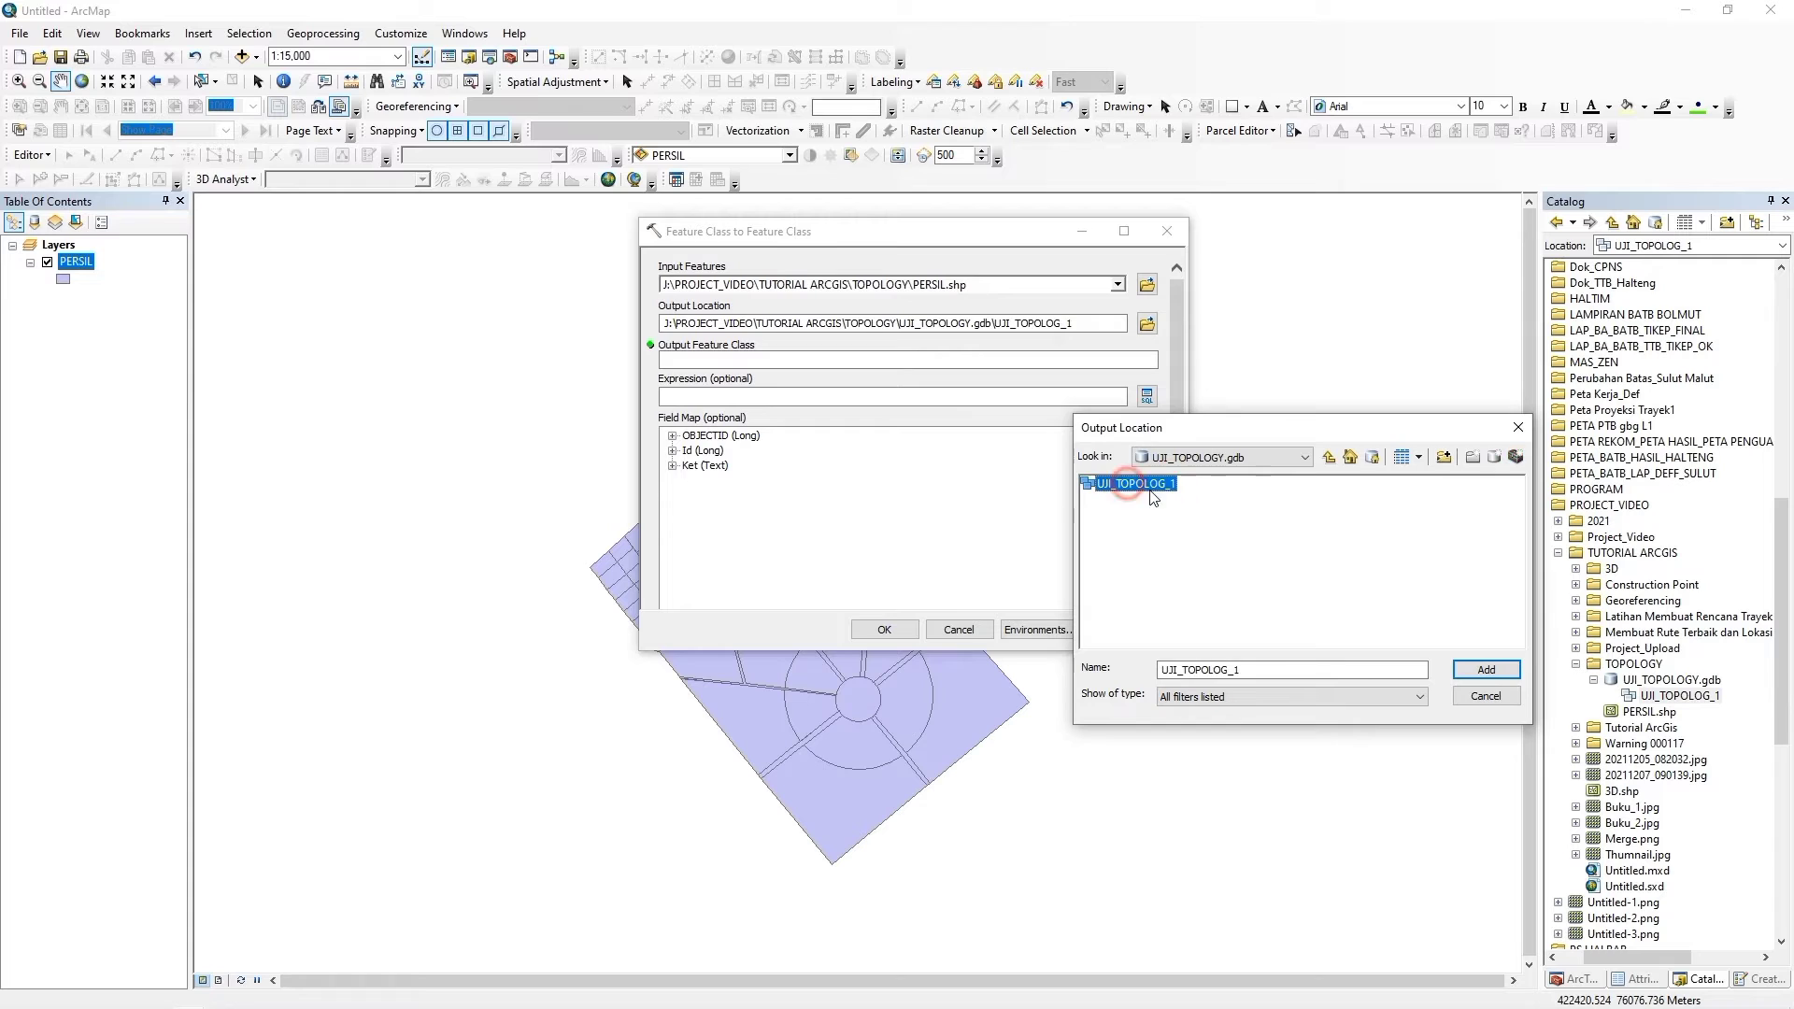
pyautogui.click(1486, 669)
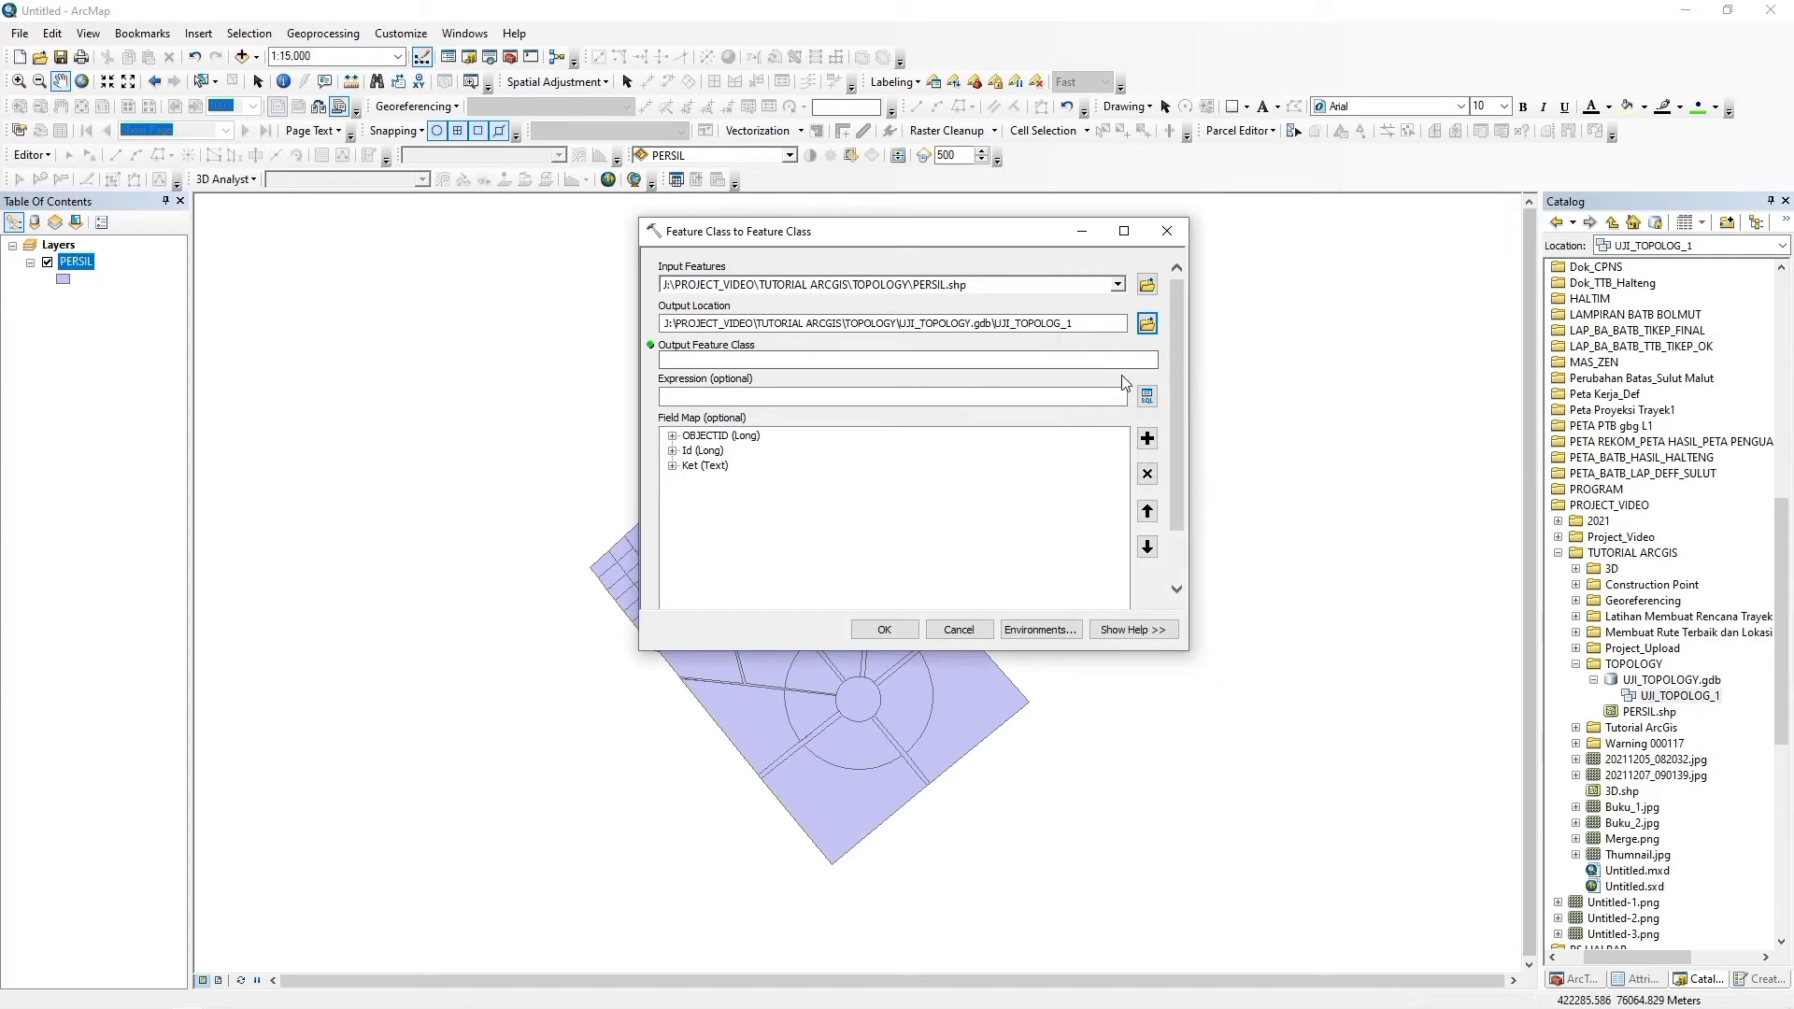
pyautogui.click(745, 360)
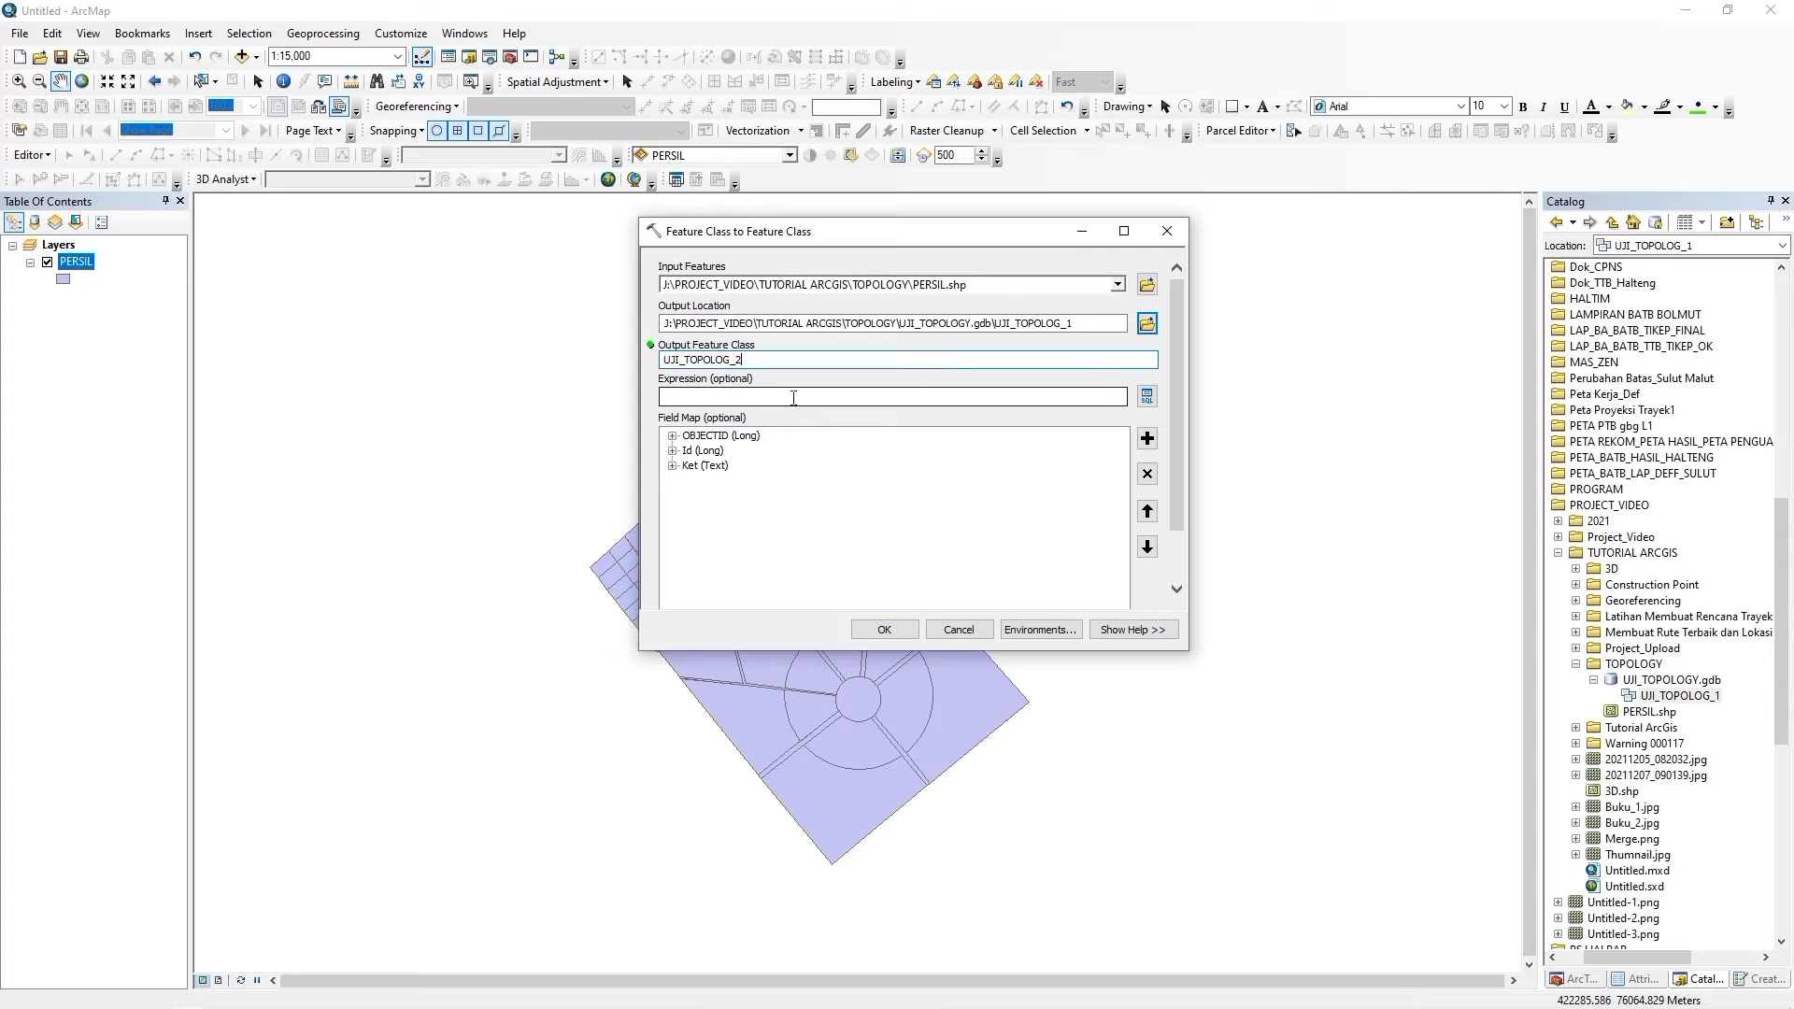
pyautogui.click(887, 632)
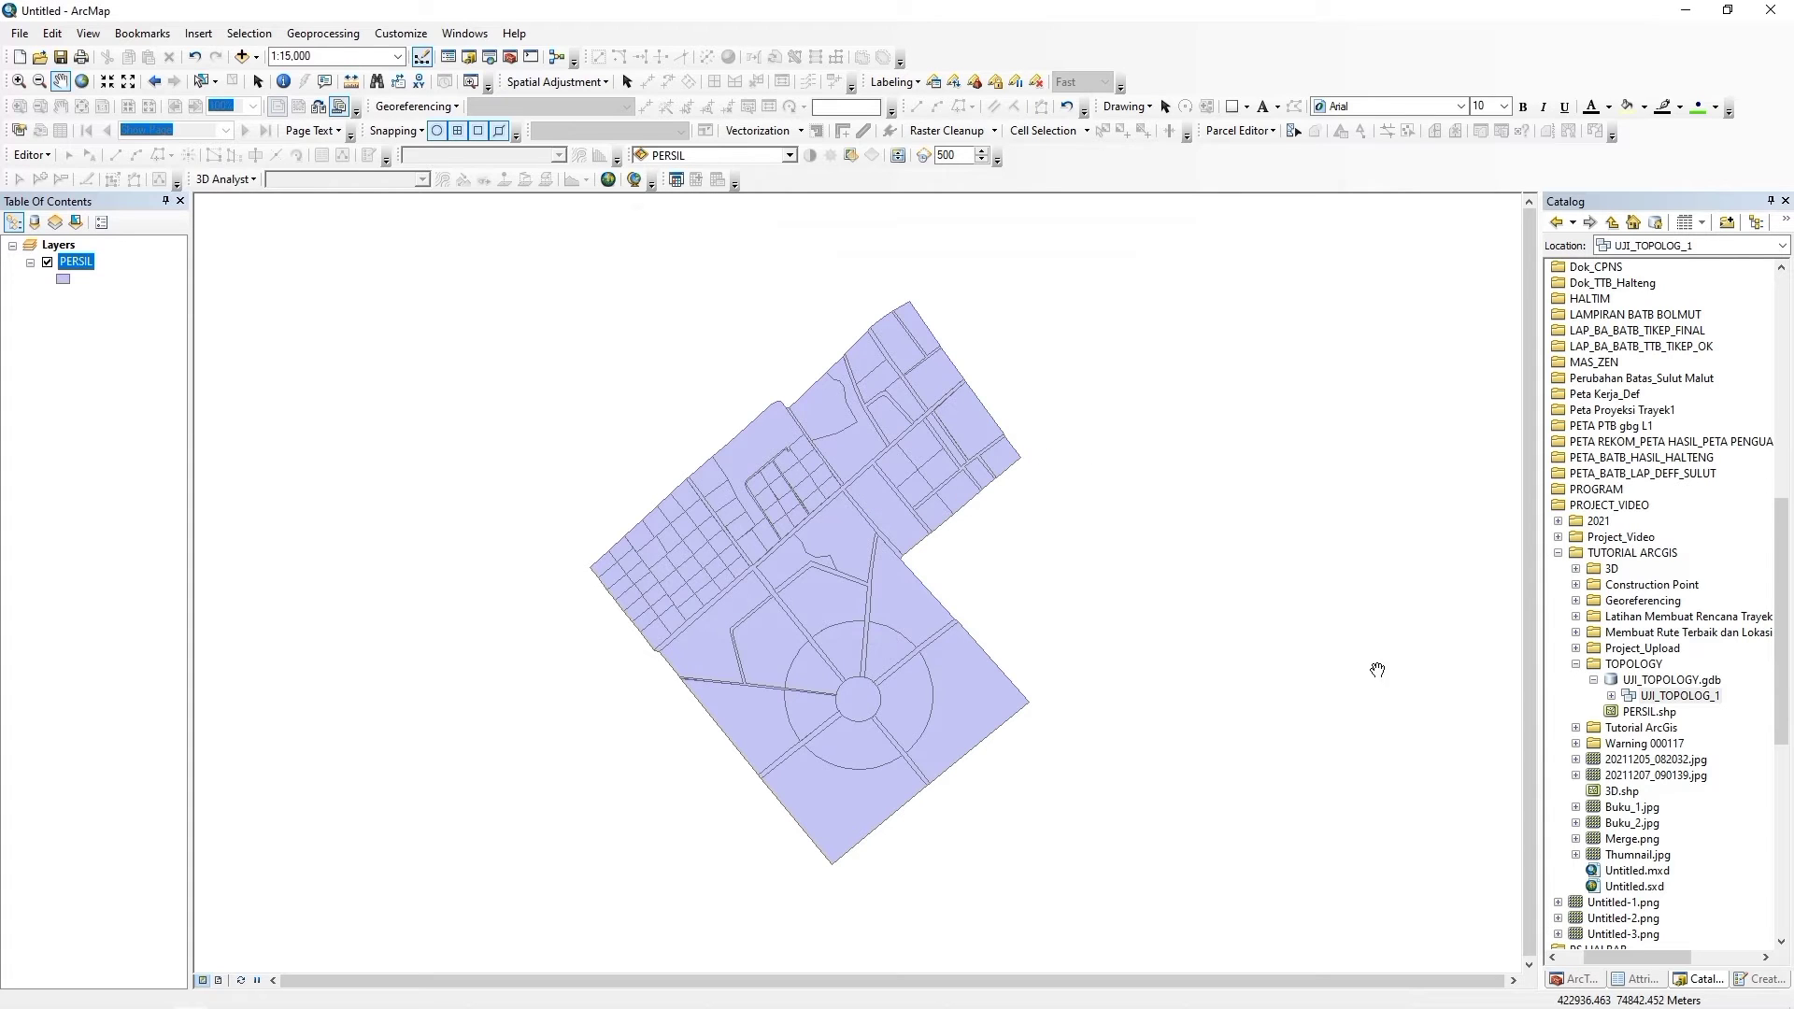
# Expand the UJI_TOPOLOG_1 dataset to show its imported feature class, and hide the PERSIL layer on the map.
pyautogui.click(1612, 697)
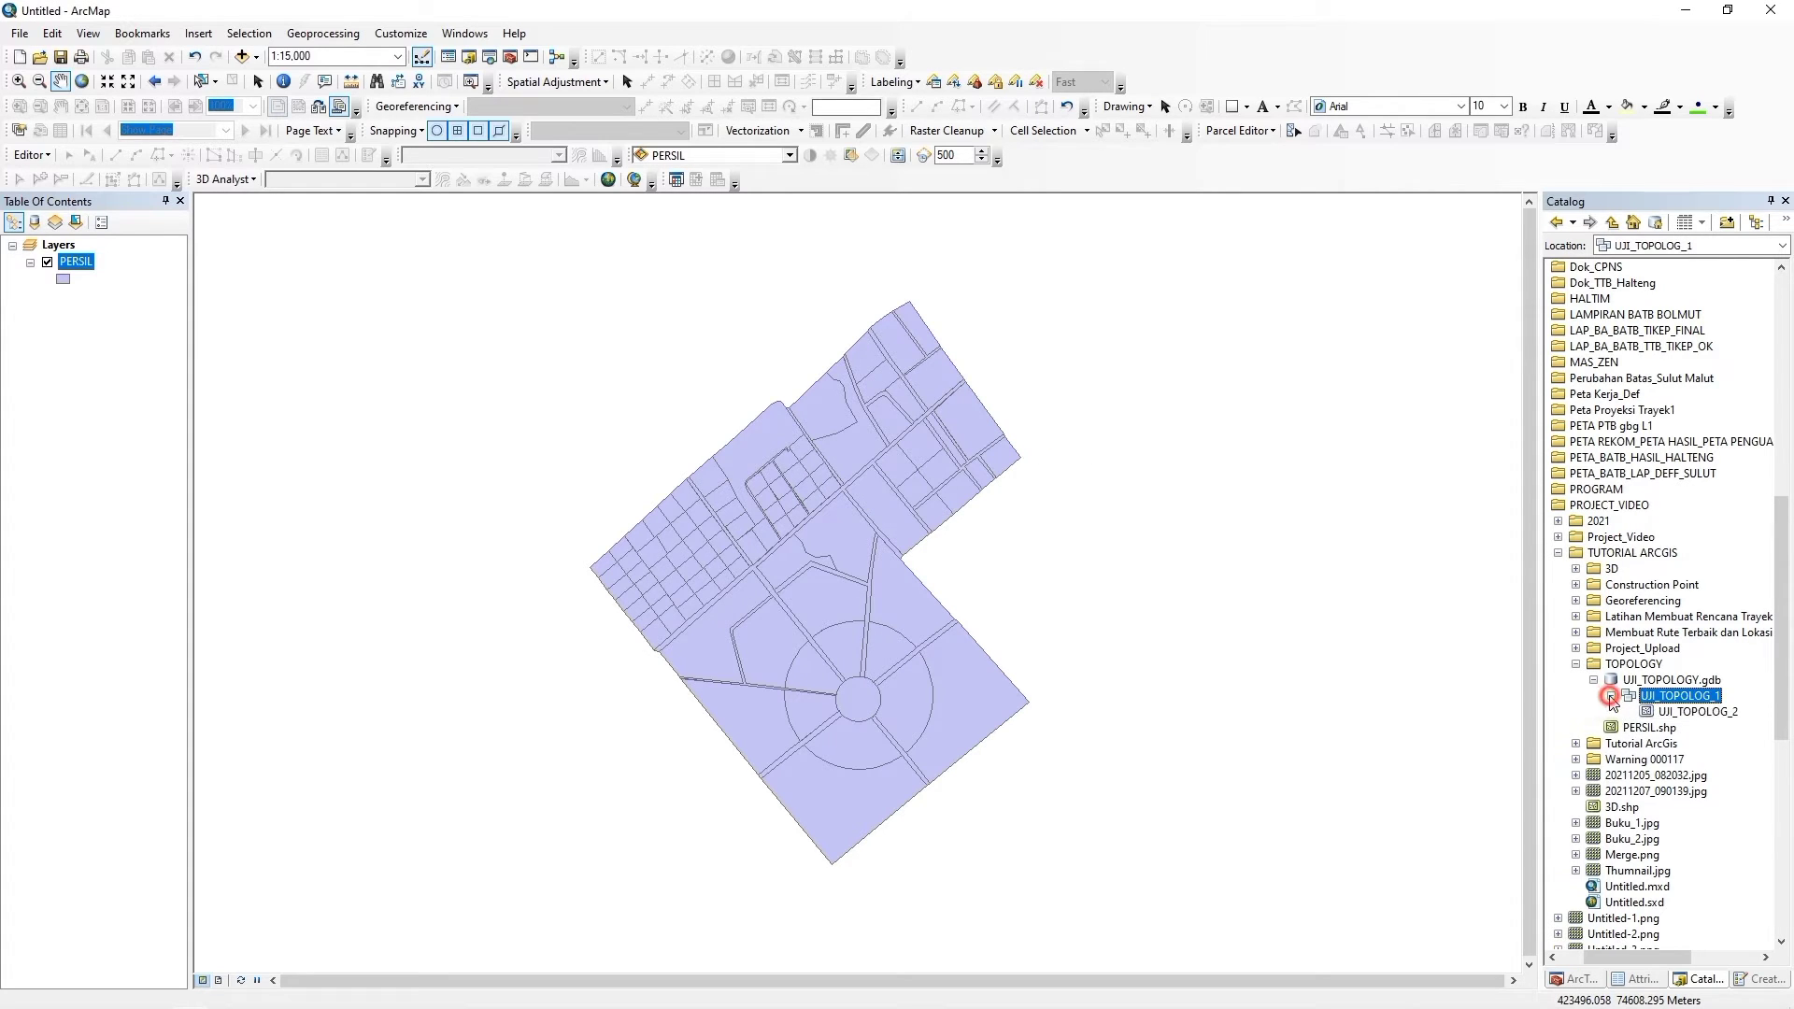
pyautogui.click(1686, 712)
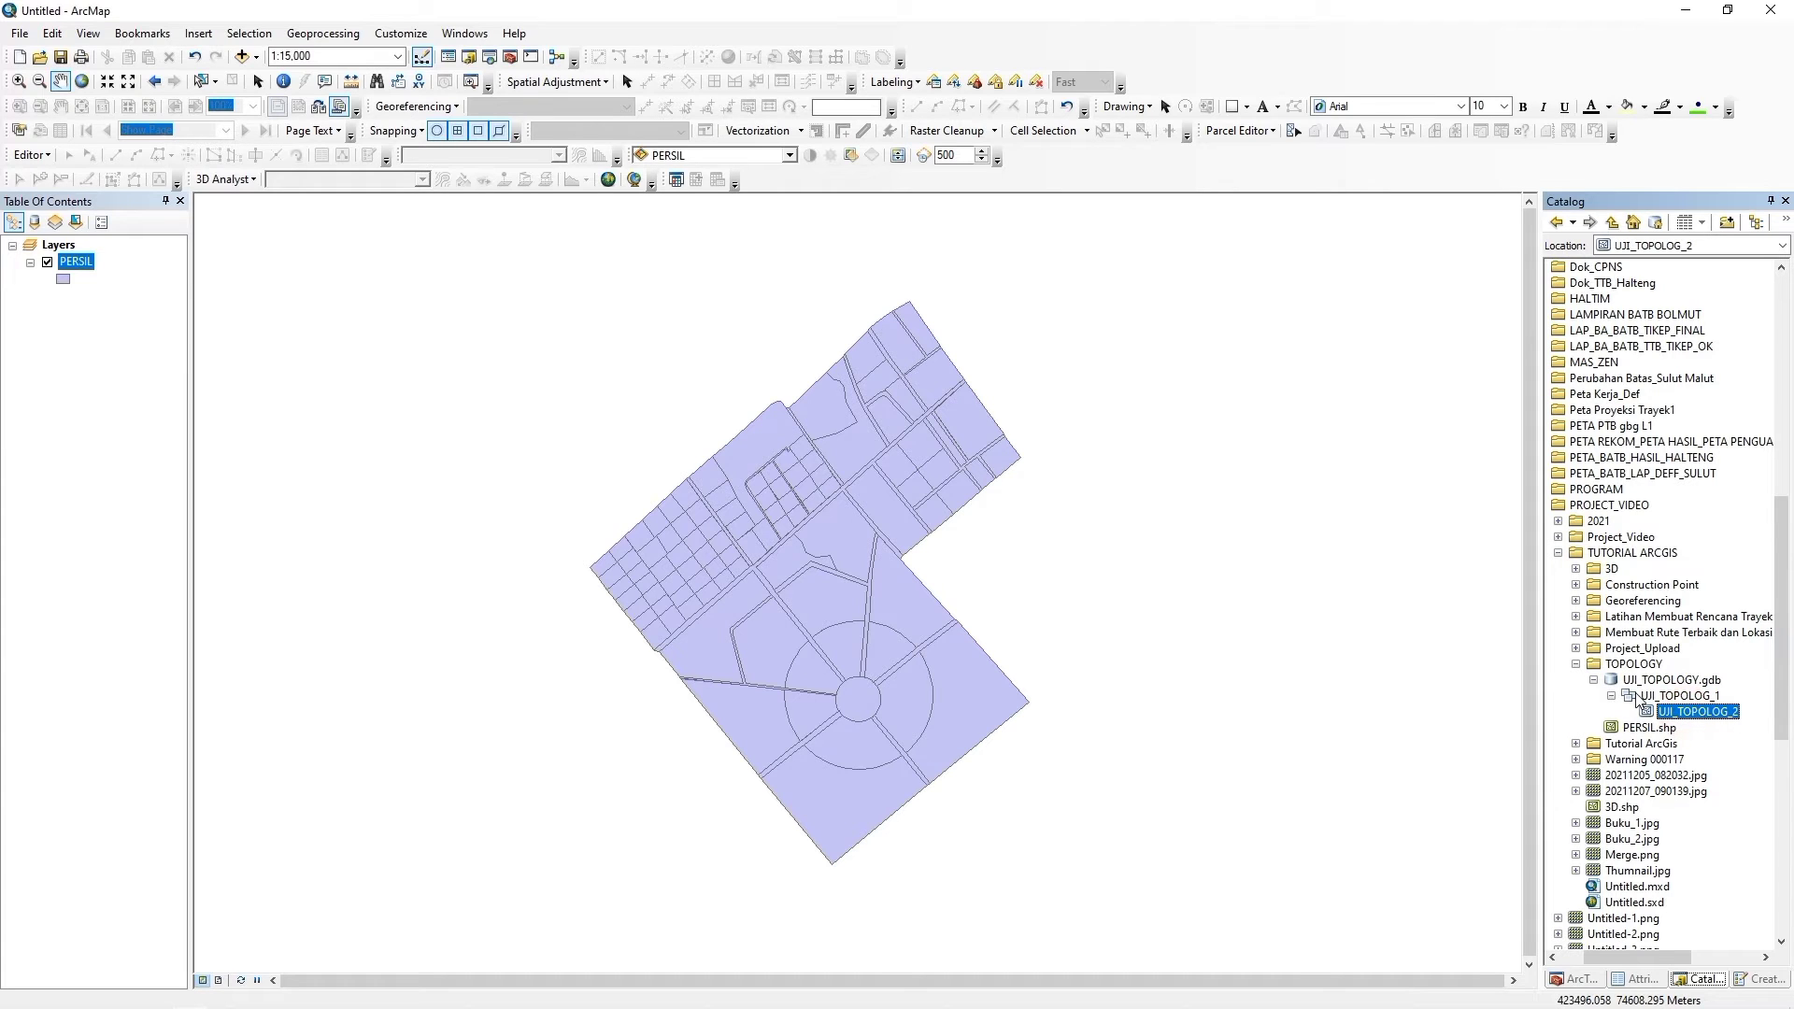
pyautogui.click(1665, 697)
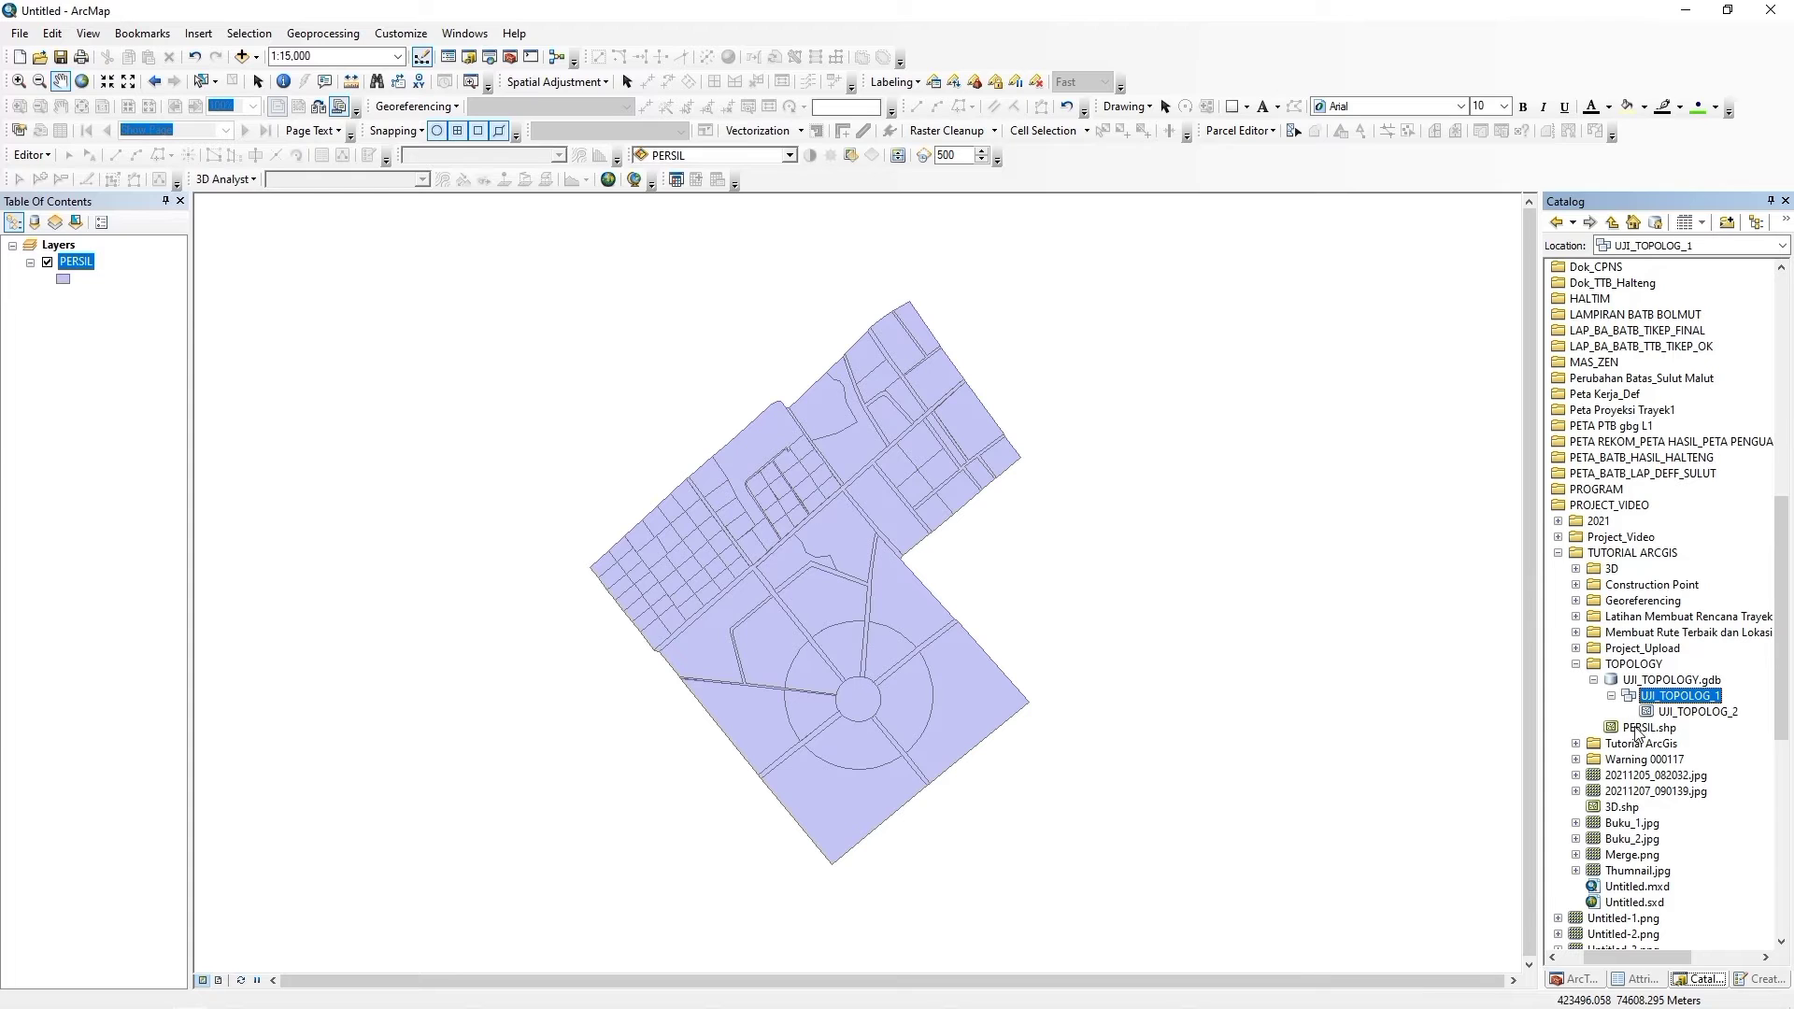
pyautogui.click(1665, 715)
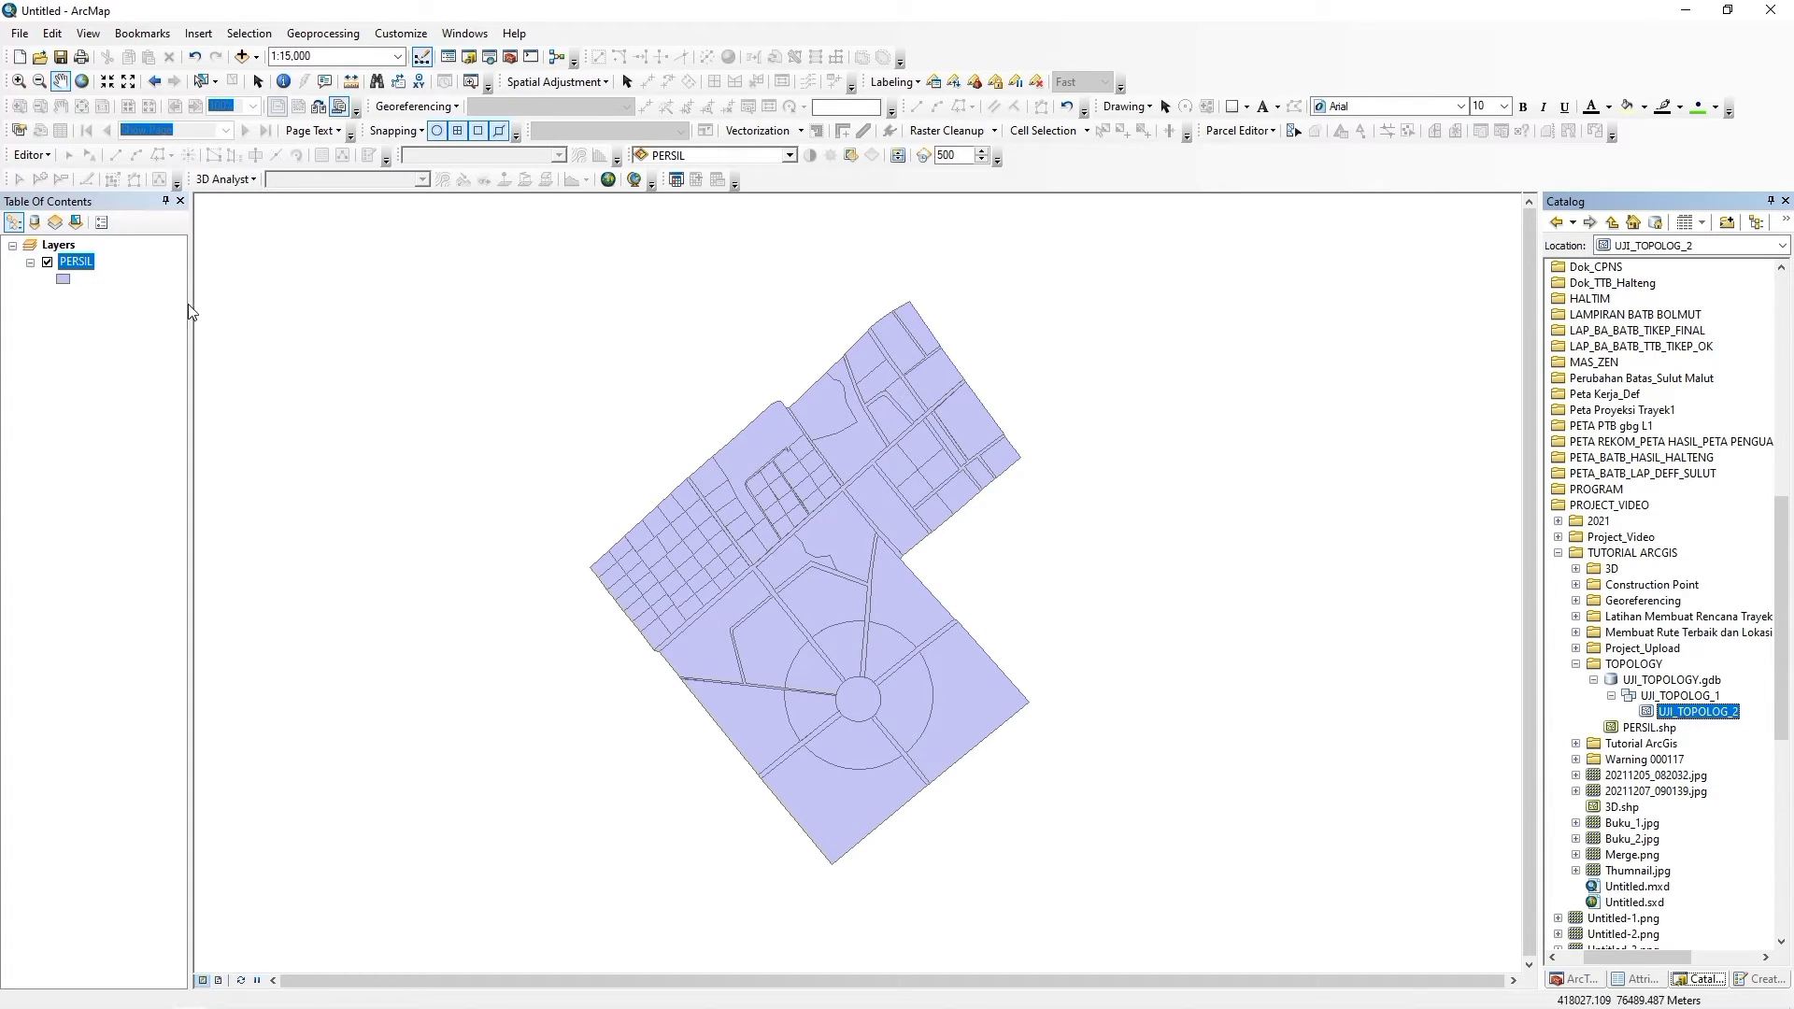
pyautogui.click(46, 262)
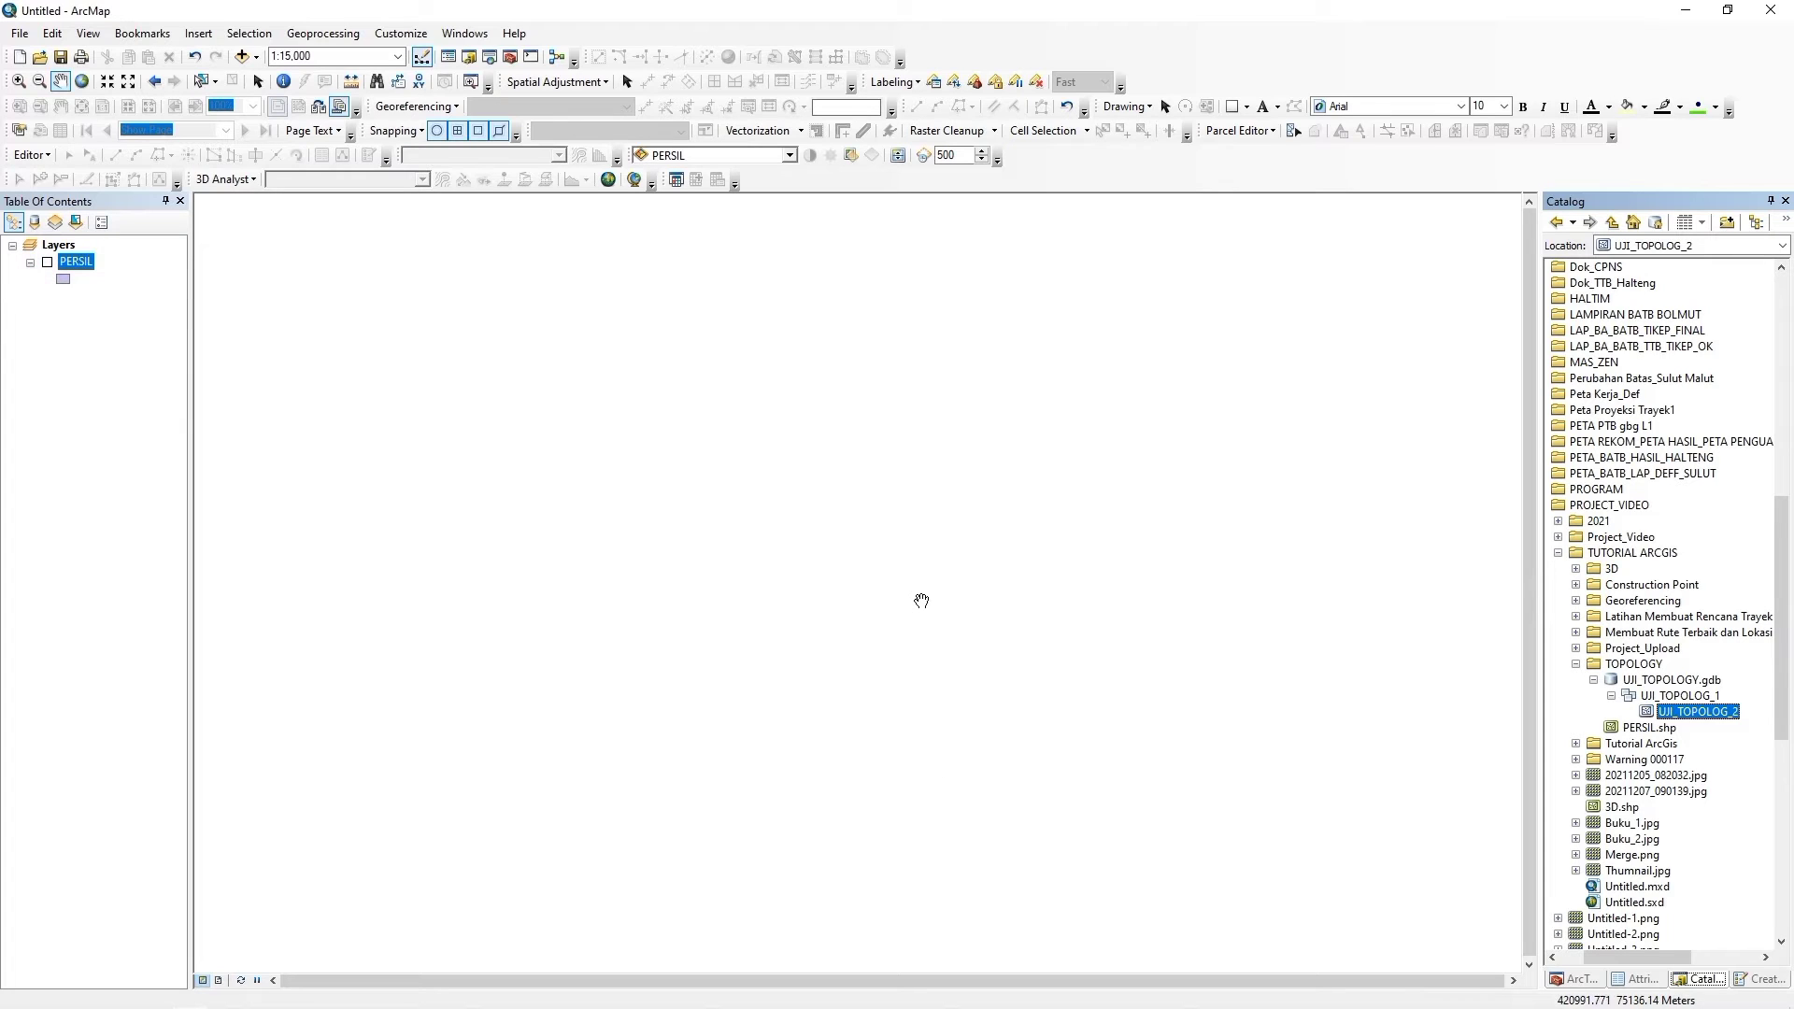
# Start a new topology in the UJI_TOPOLOG_1 dataset, name it UJI_TOPOLOG_3 and keep the 0.001 m cluster tolerance.
pyautogui.click(1672, 696)
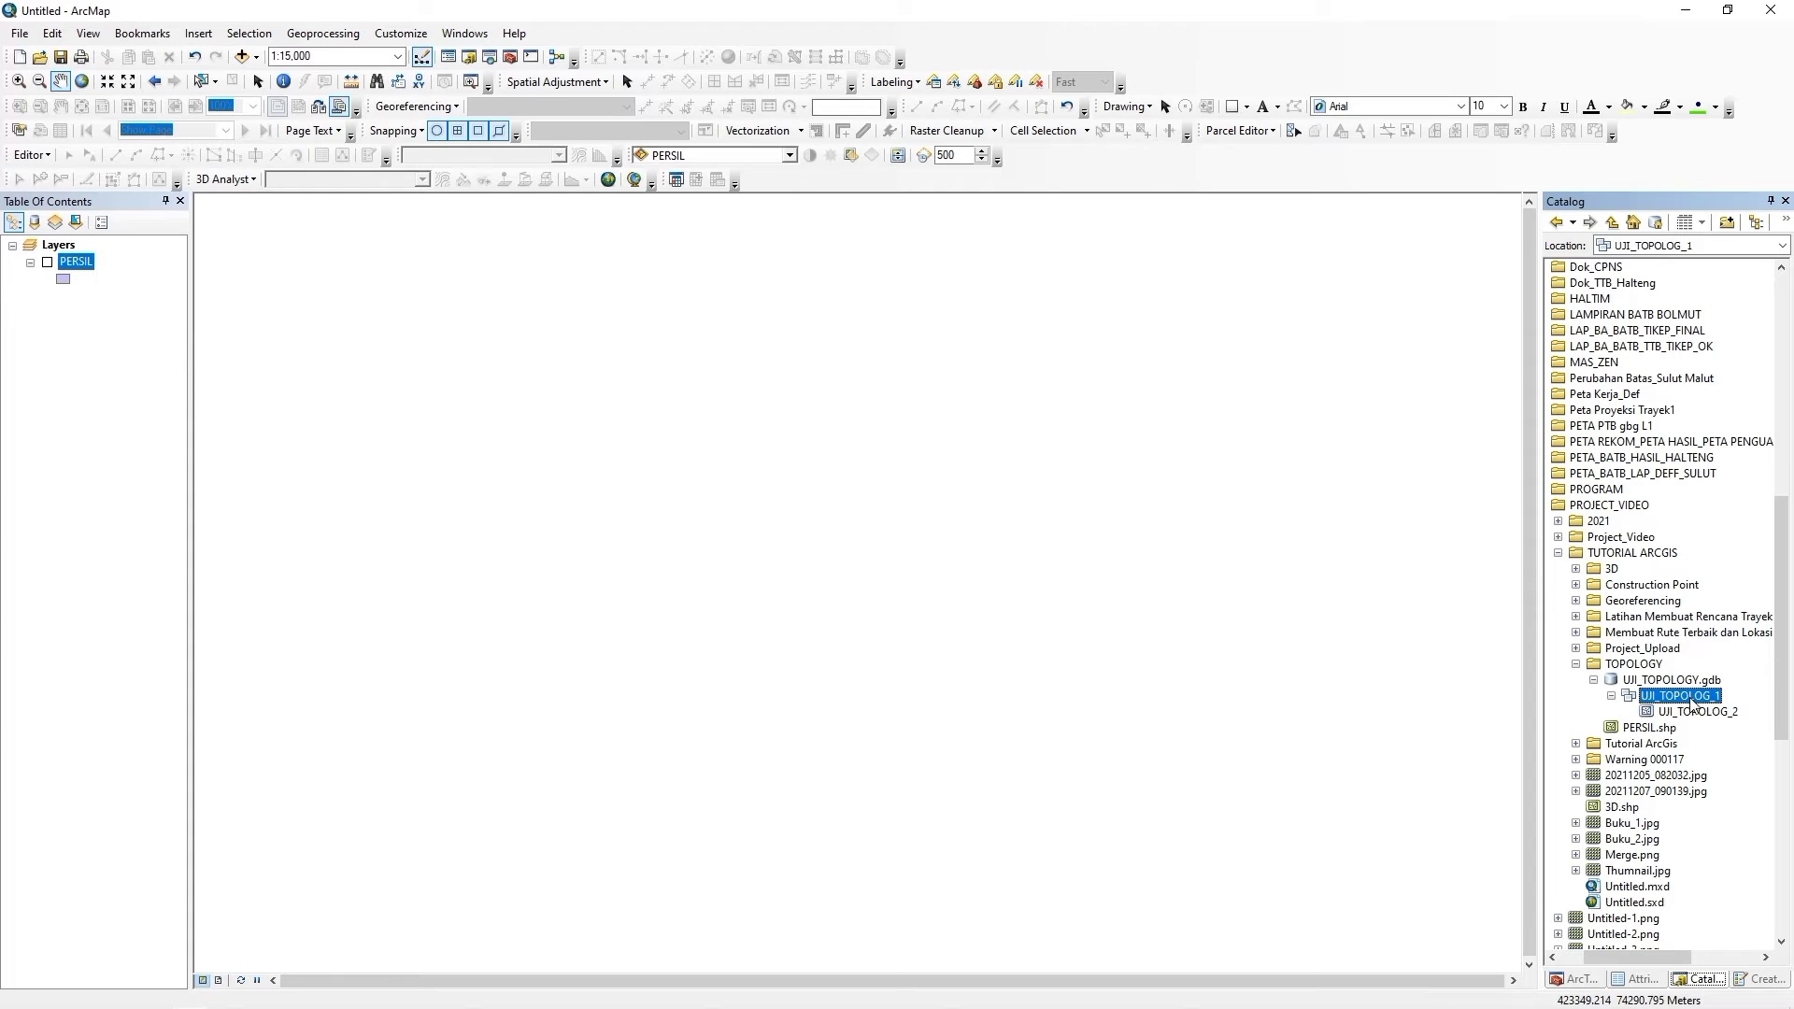
pyautogui.rightClick(1688, 703)
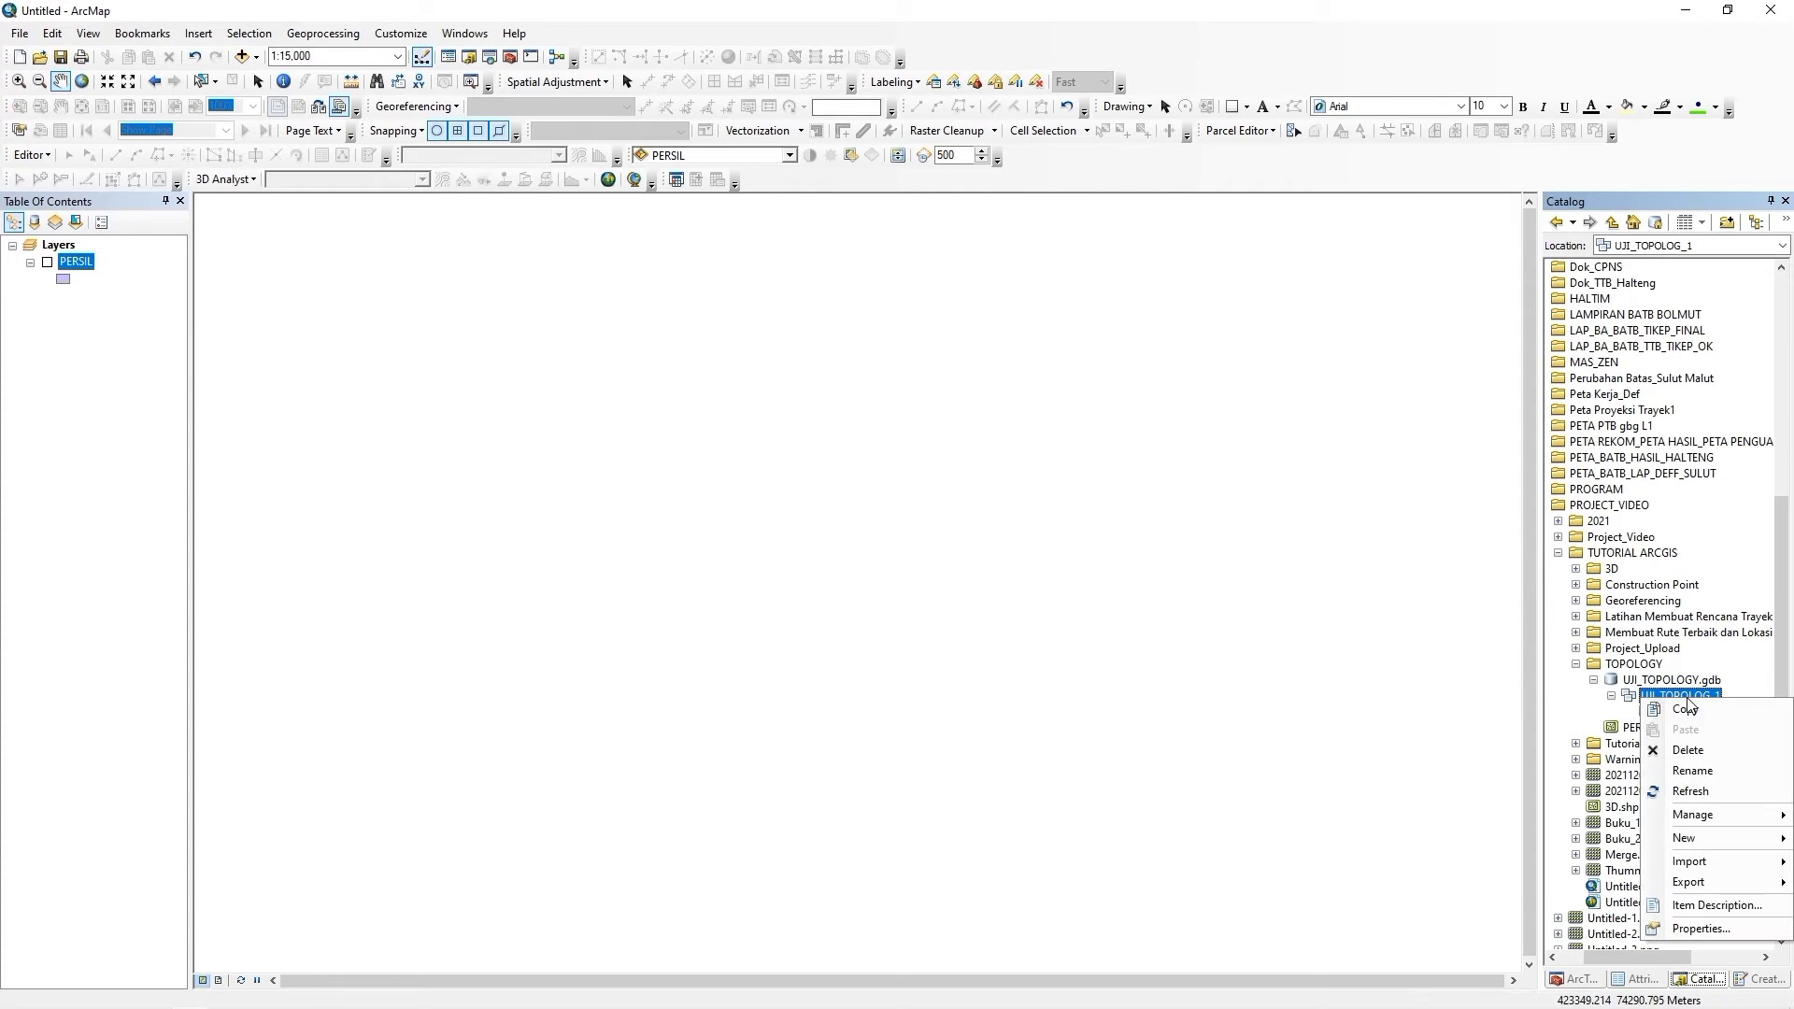
pyautogui.moveTo(1698, 838)
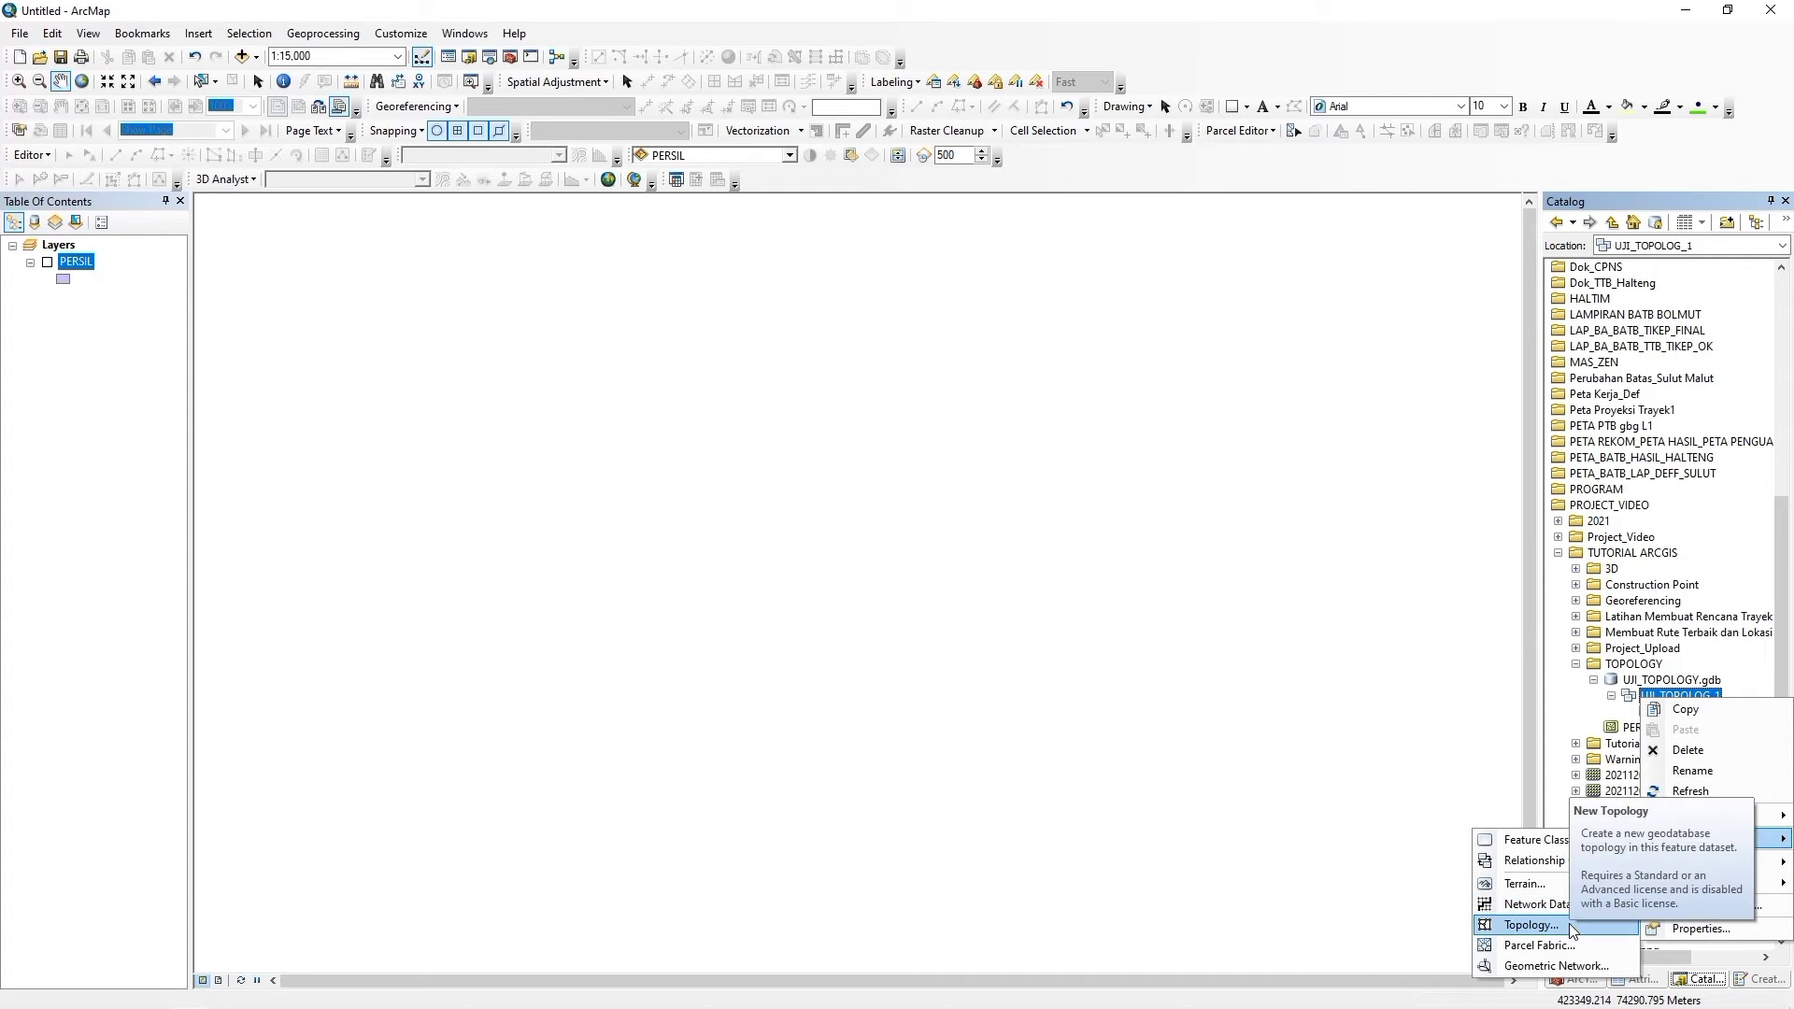
pyautogui.click(1530, 925)
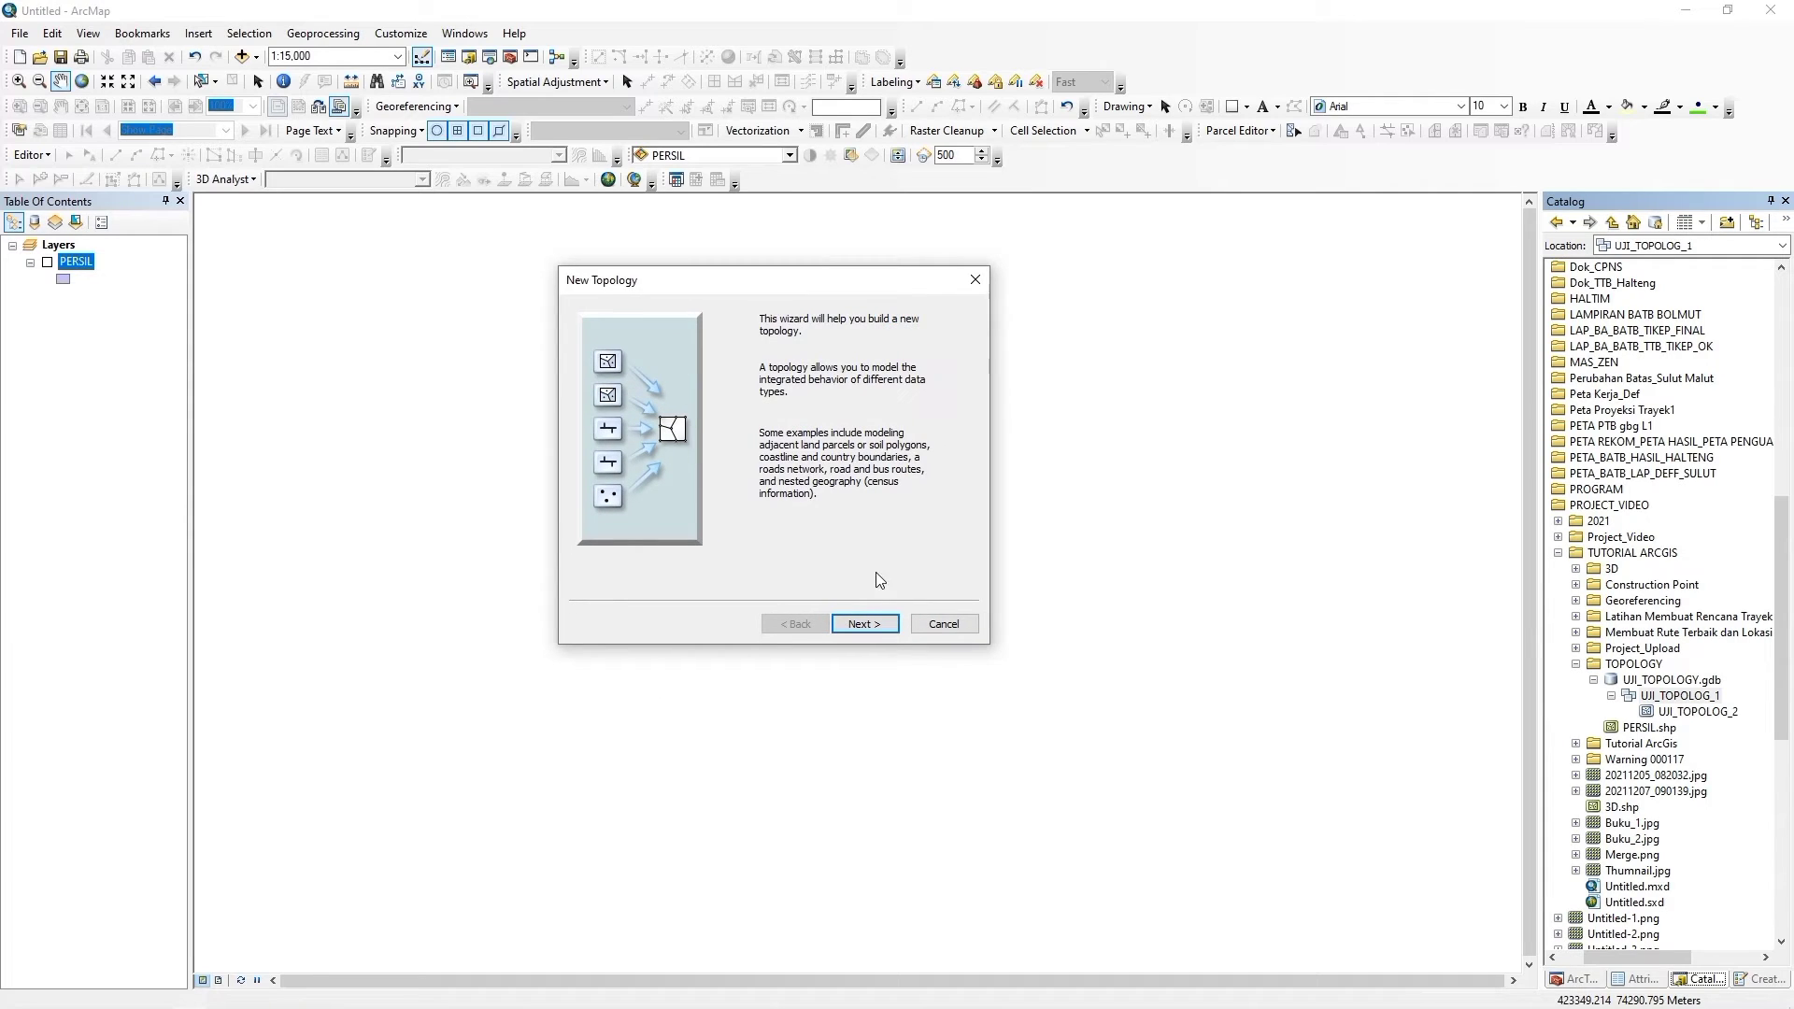
pyautogui.click(861, 625)
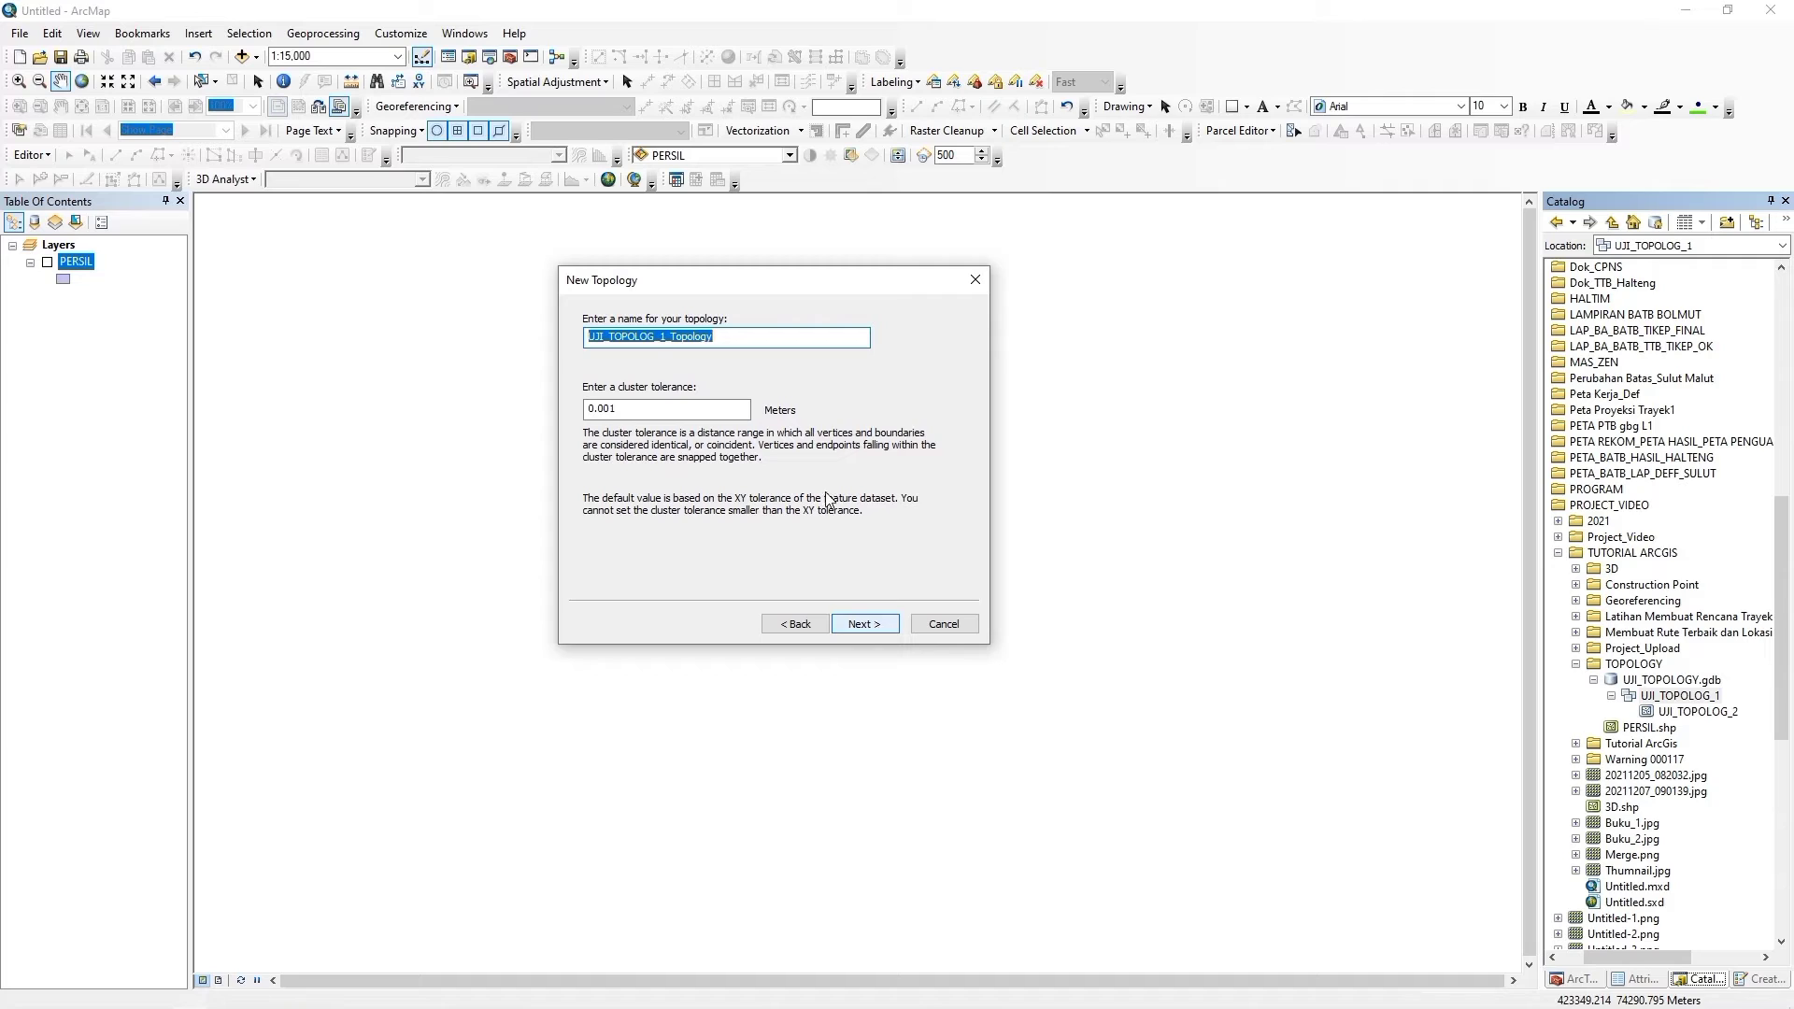
pyautogui.click(658, 337)
pyautogui.hotkey('shift', 'End')
pyautogui.write('3')
pyautogui.click(885, 626)
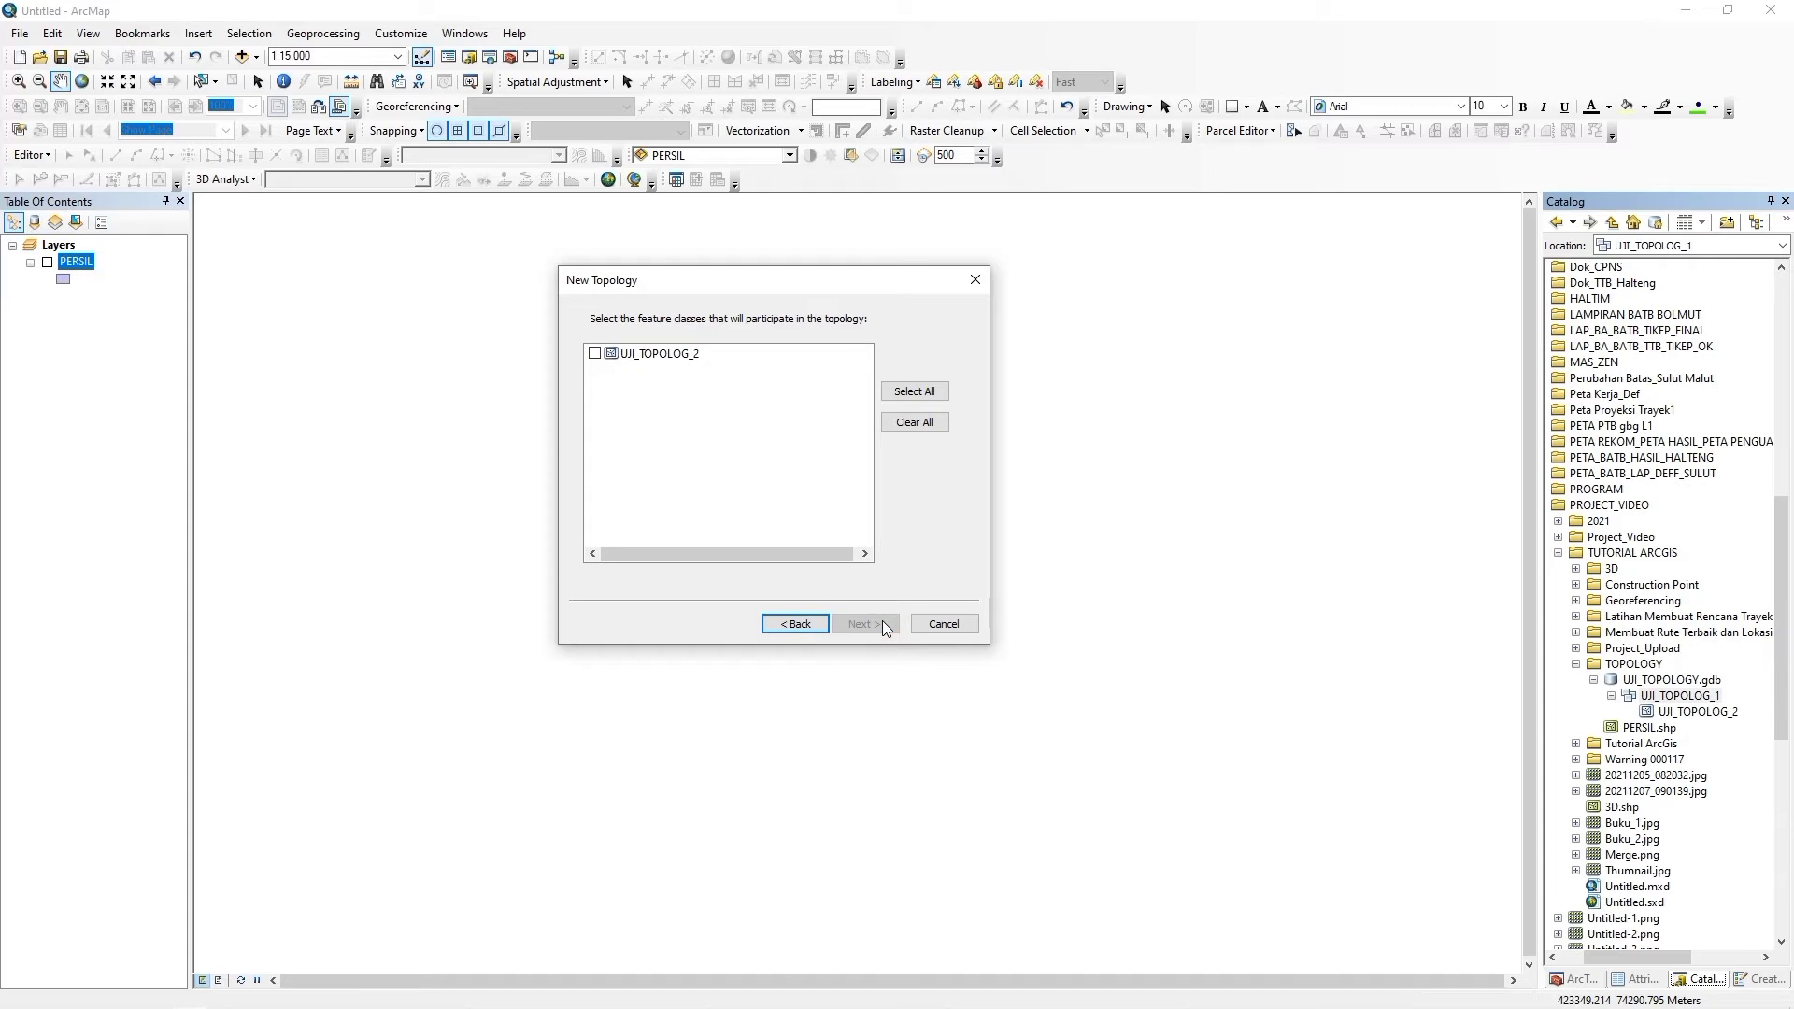
# Include the UJI_TOPOLOG_2 feature class in the topology and accept the default ranks.
pyautogui.click(595, 354)
pyautogui.click(595, 354)
pyautogui.click(929, 396)
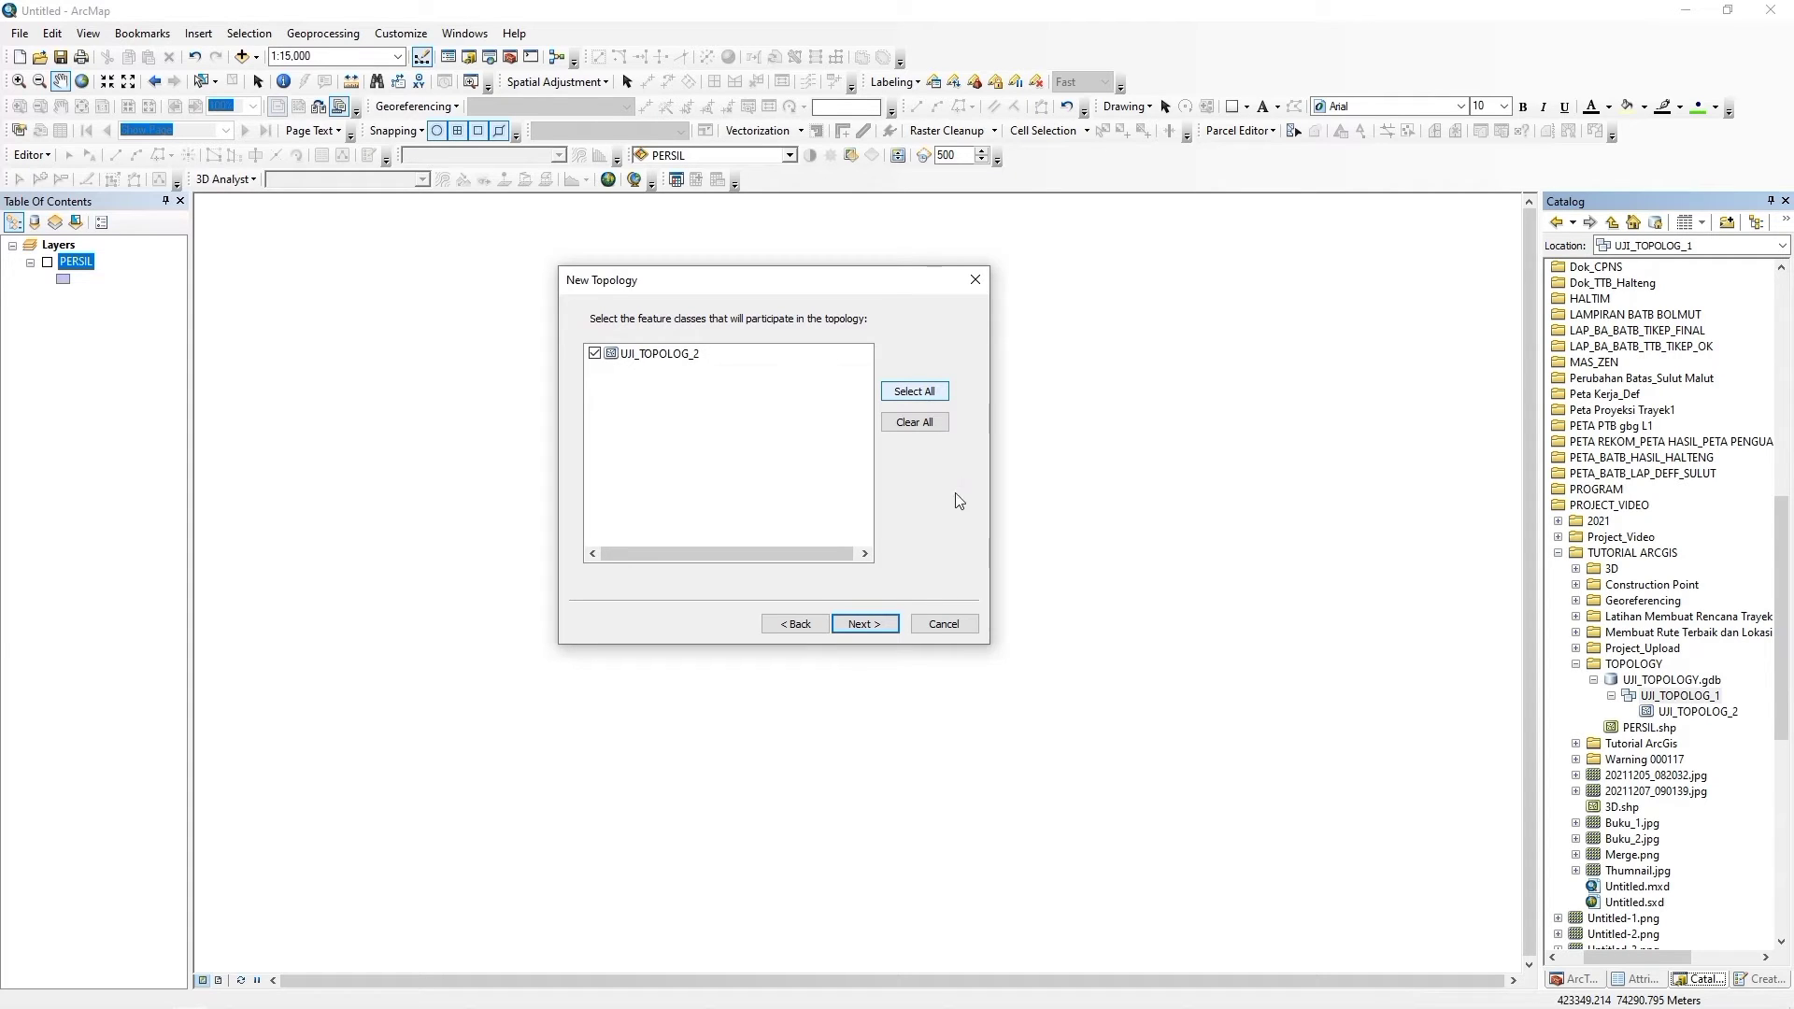
pyautogui.click(877, 625)
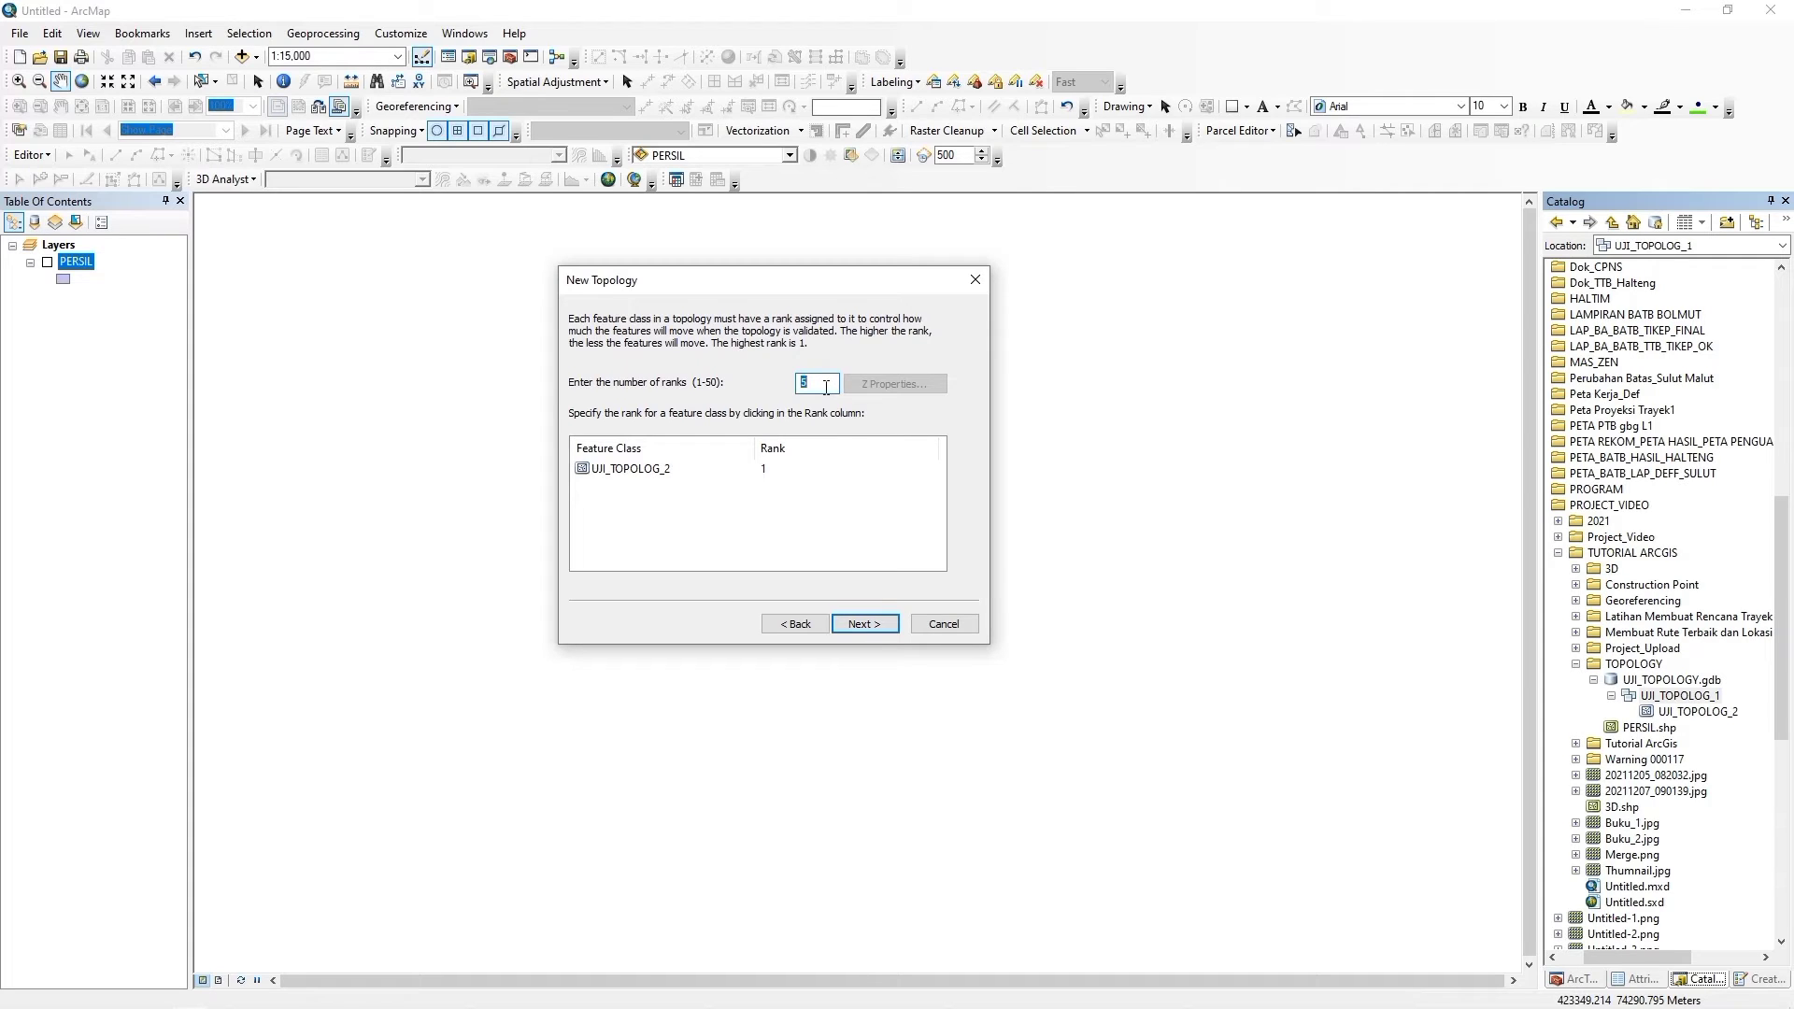
pyautogui.click(866, 625)
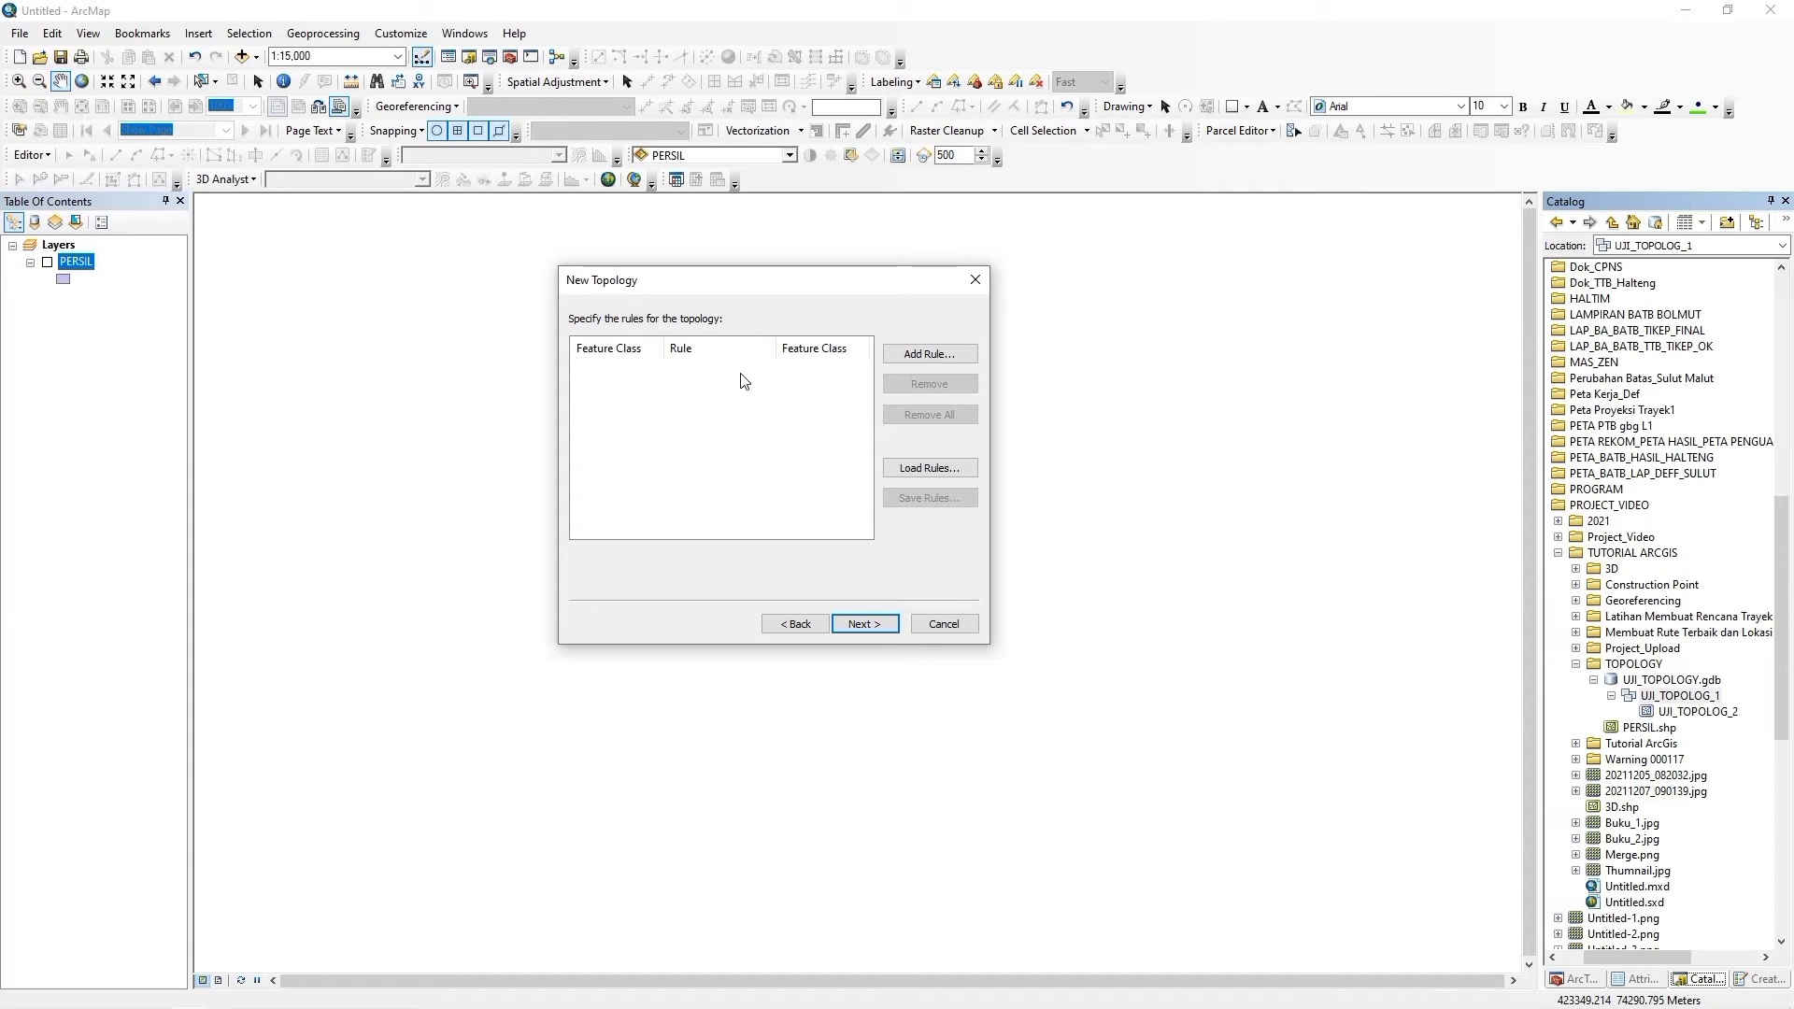
# Add a Must Not Overlap rule for UJI_TOPOLOG_2 to the topology, with errors shown.
pyautogui.click(924, 355)
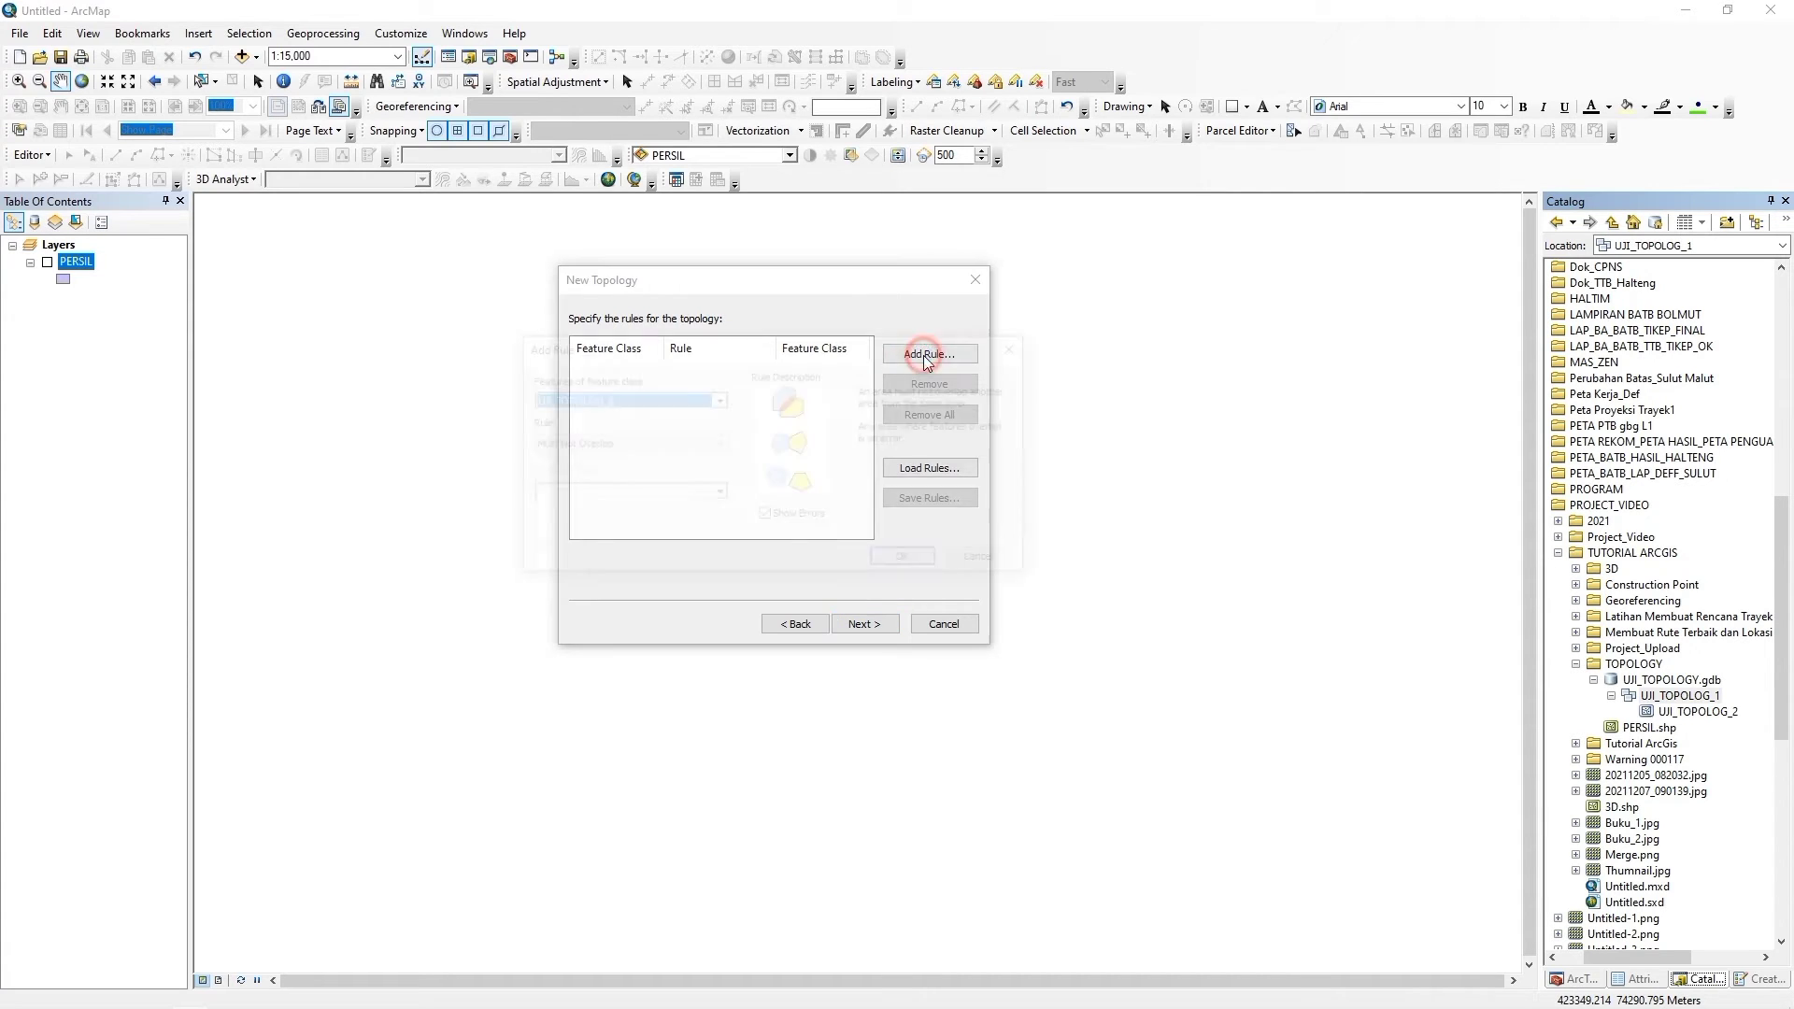
pyautogui.moveTo(862, 360); pyautogui.dragTo(953, 472)
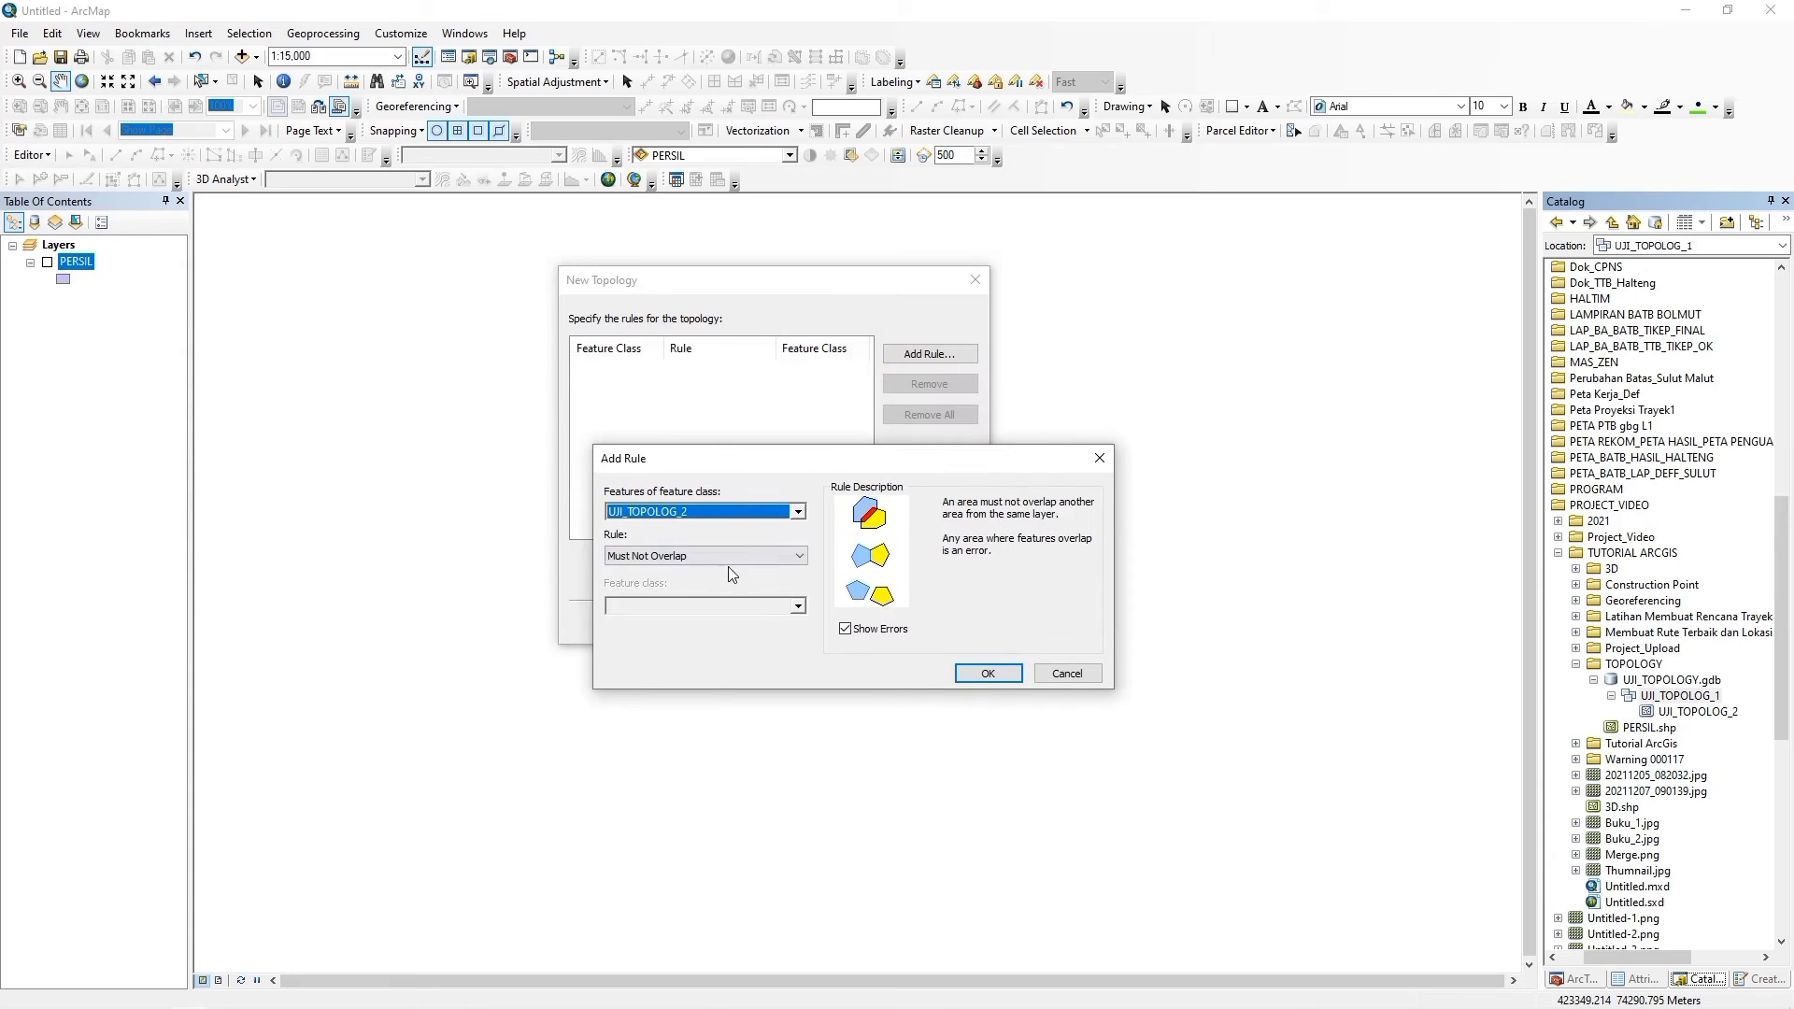
pyautogui.click(668, 557)
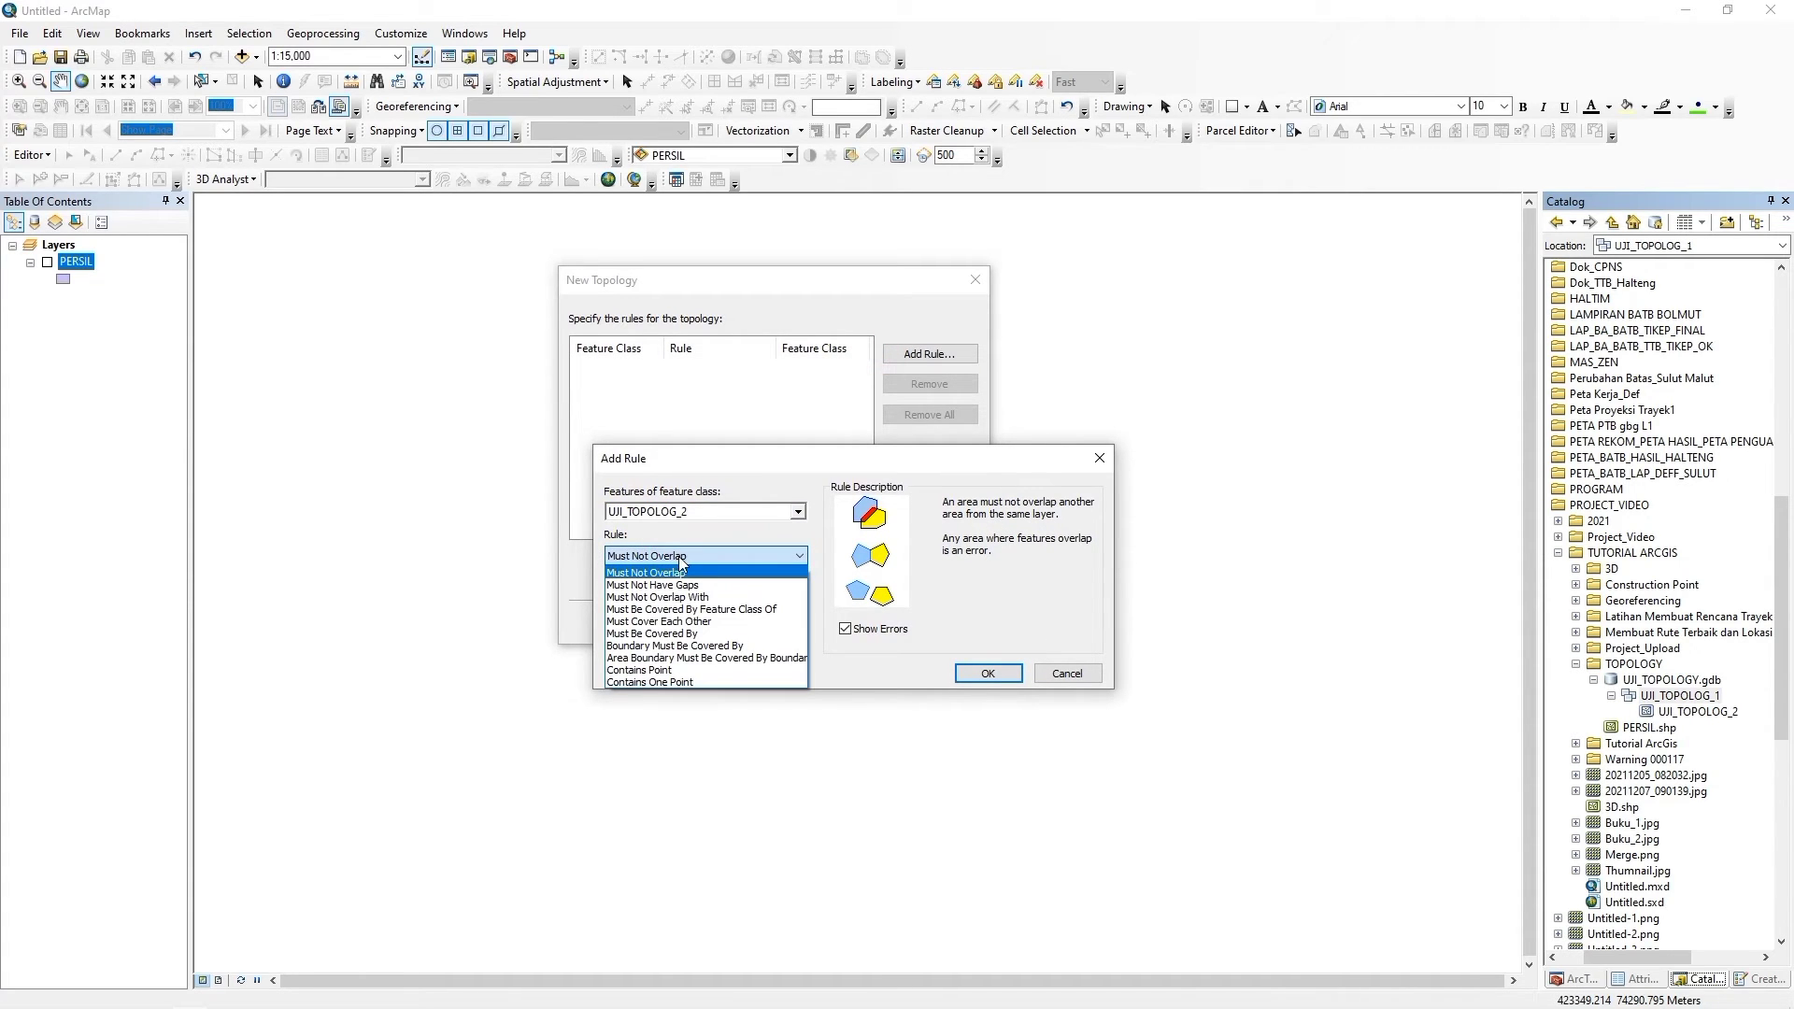
pyautogui.click(683, 556)
pyautogui.click(691, 554)
pyautogui.click(664, 574)
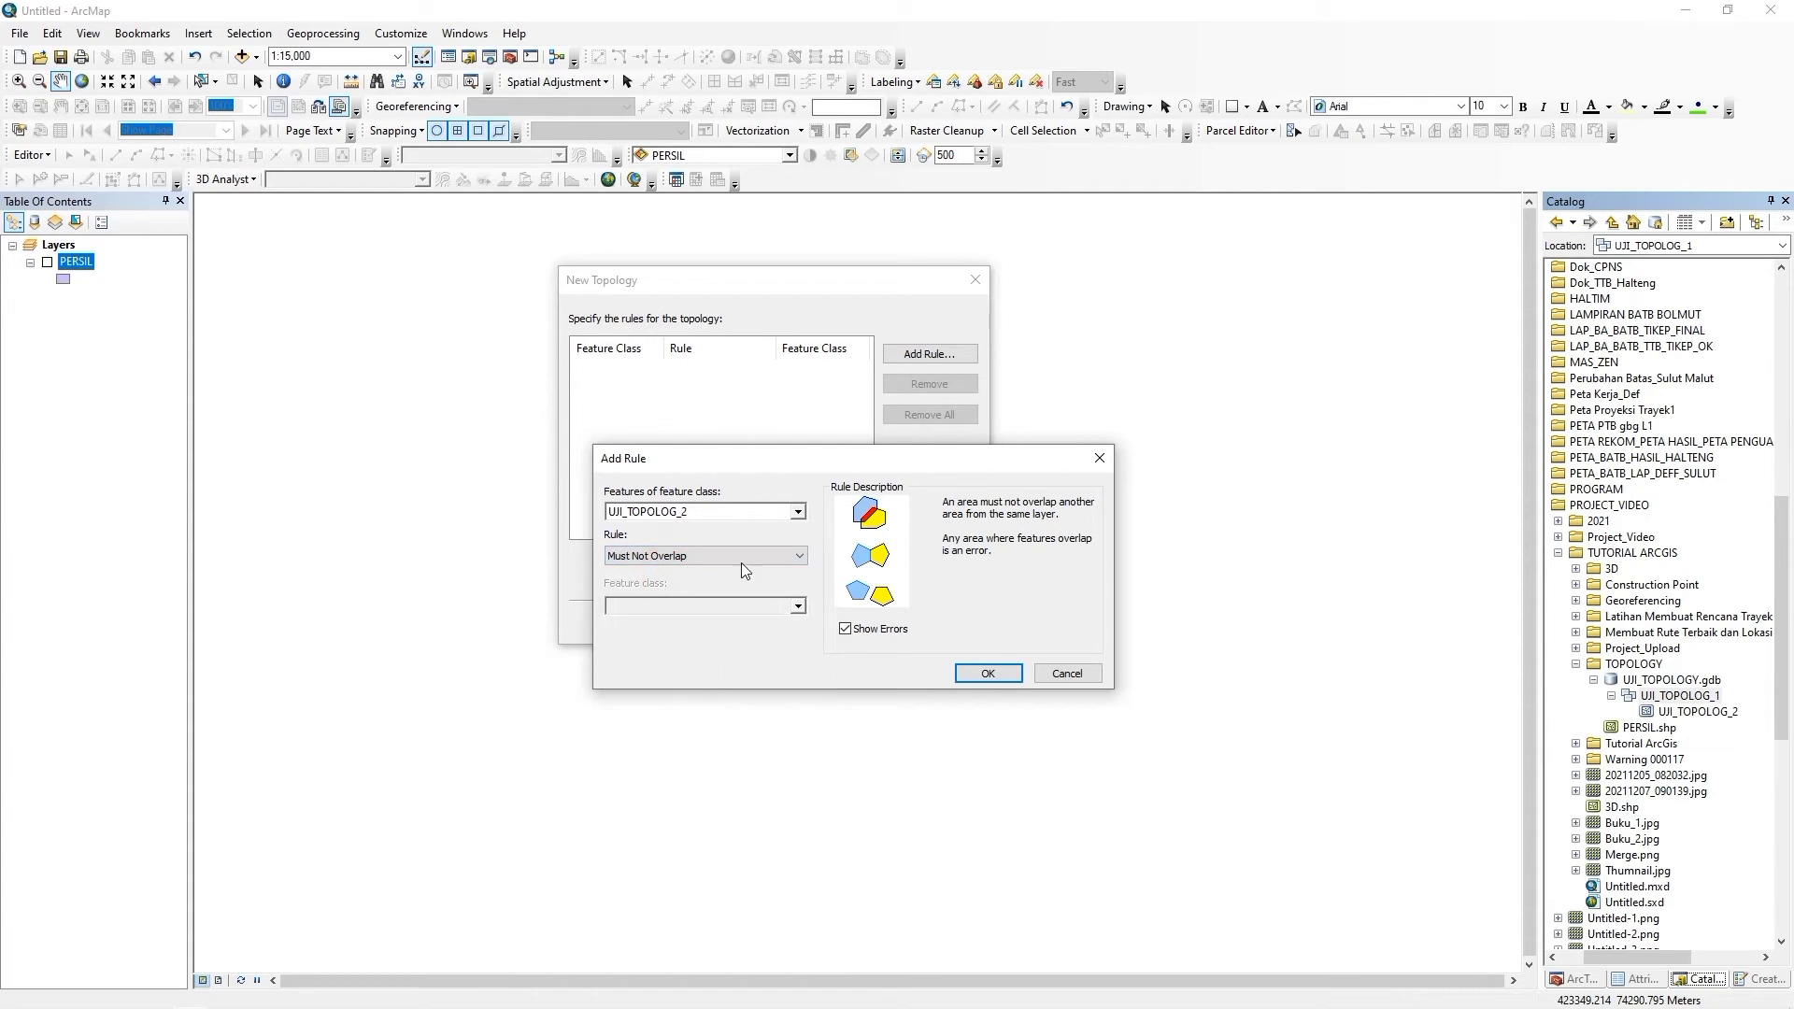
pyautogui.click(780, 556)
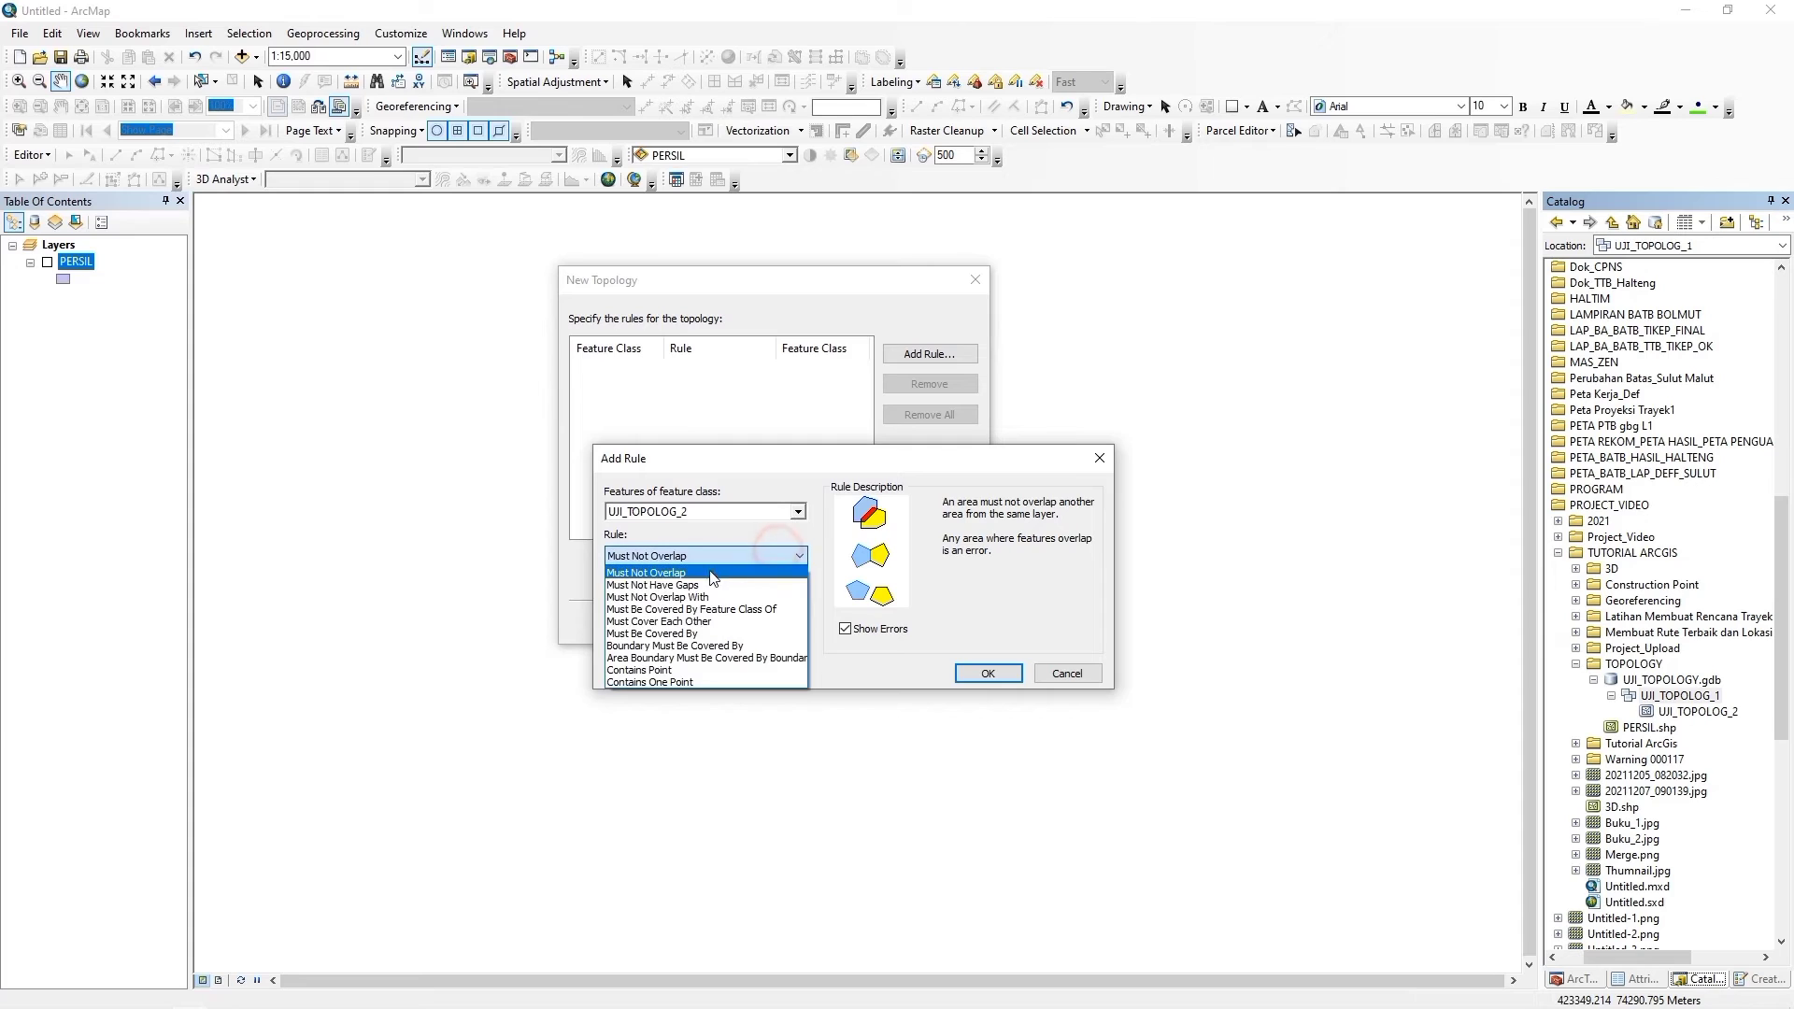
pyautogui.click(693, 565)
pyautogui.click(845, 630)
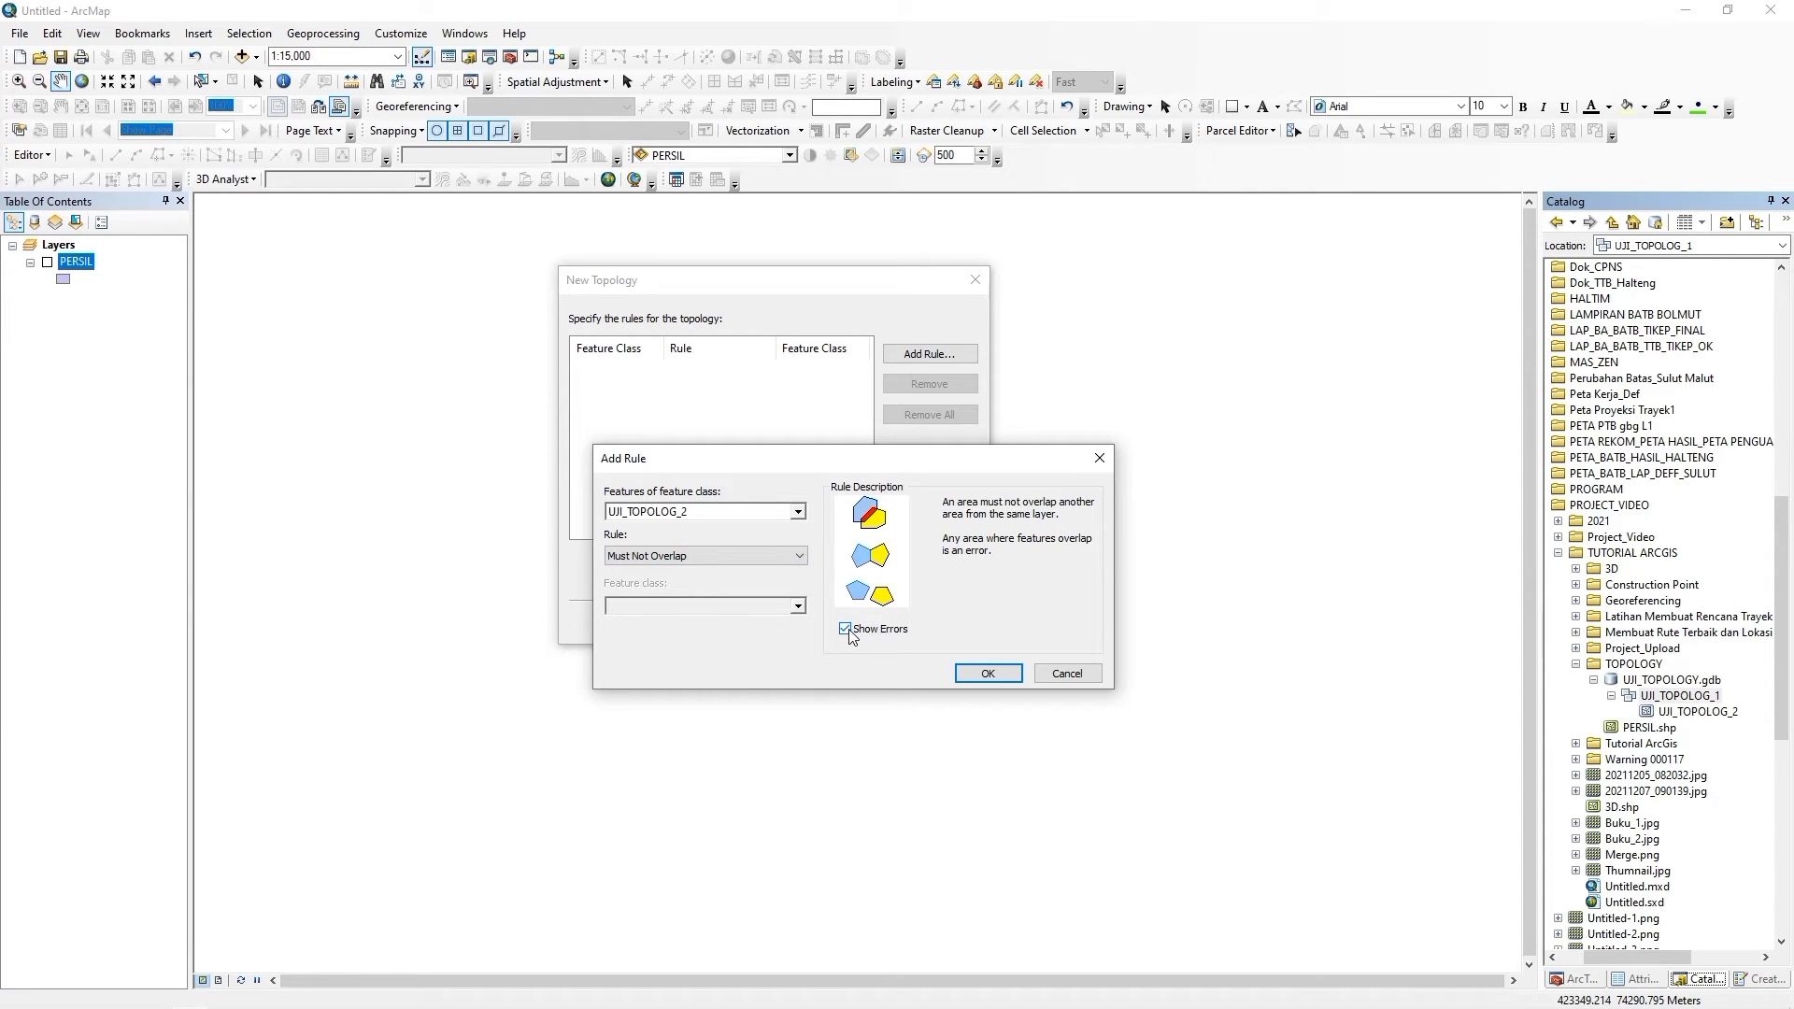
pyautogui.click(848, 632)
pyautogui.click(847, 633)
pyautogui.click(986, 674)
pyautogui.click(617, 370)
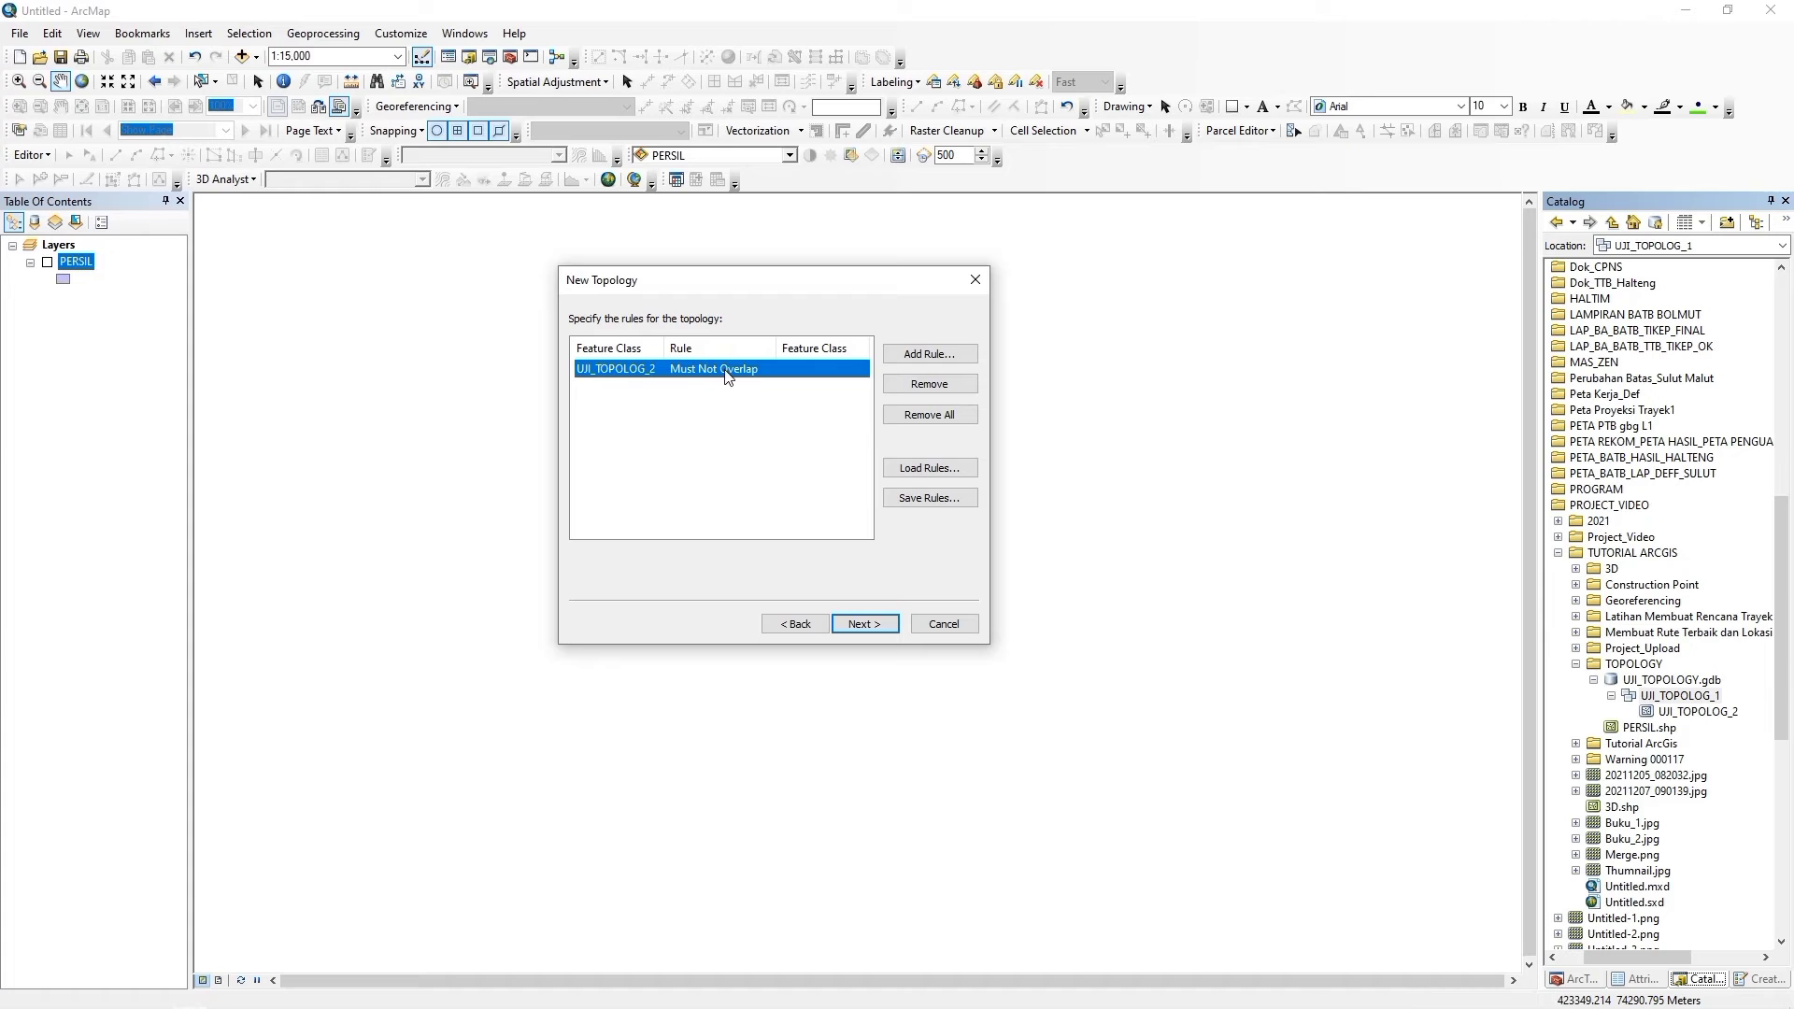
# Add a Must Not Have Gaps rule for UJI_TOPOLOG_2 to the topology, with errors shown.
pyautogui.click(916, 357)
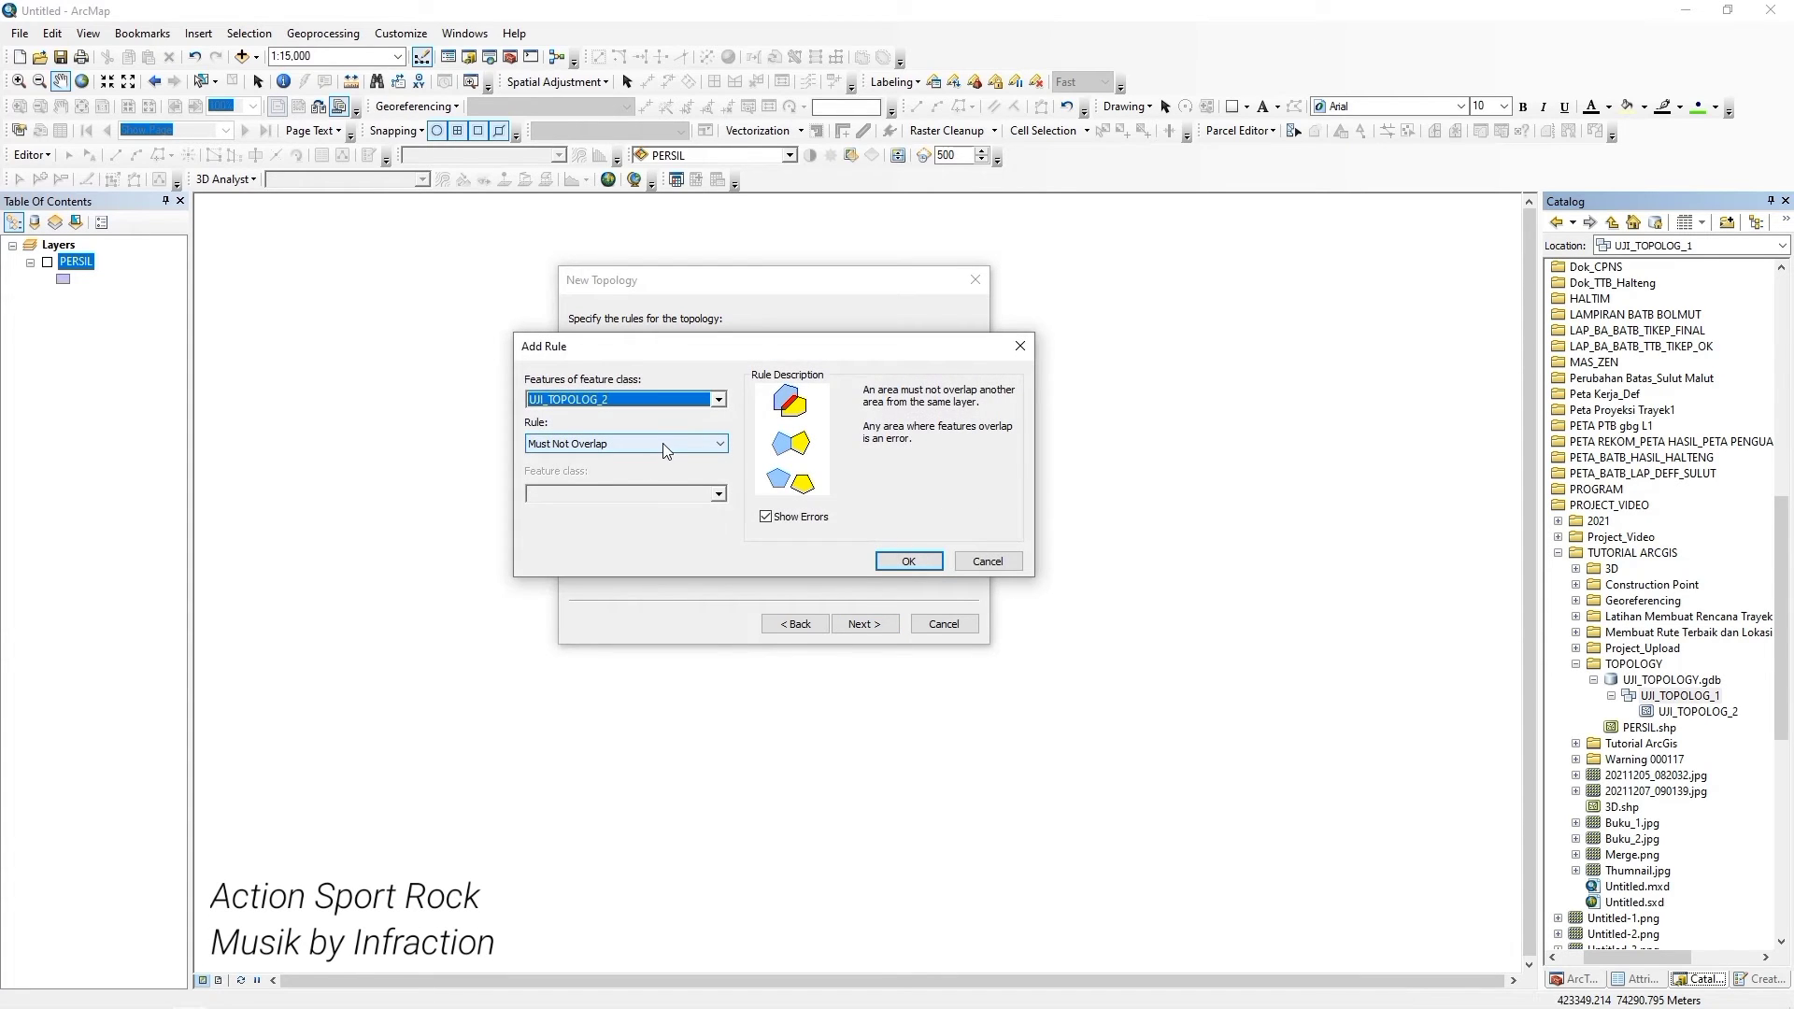
pyautogui.click(667, 451)
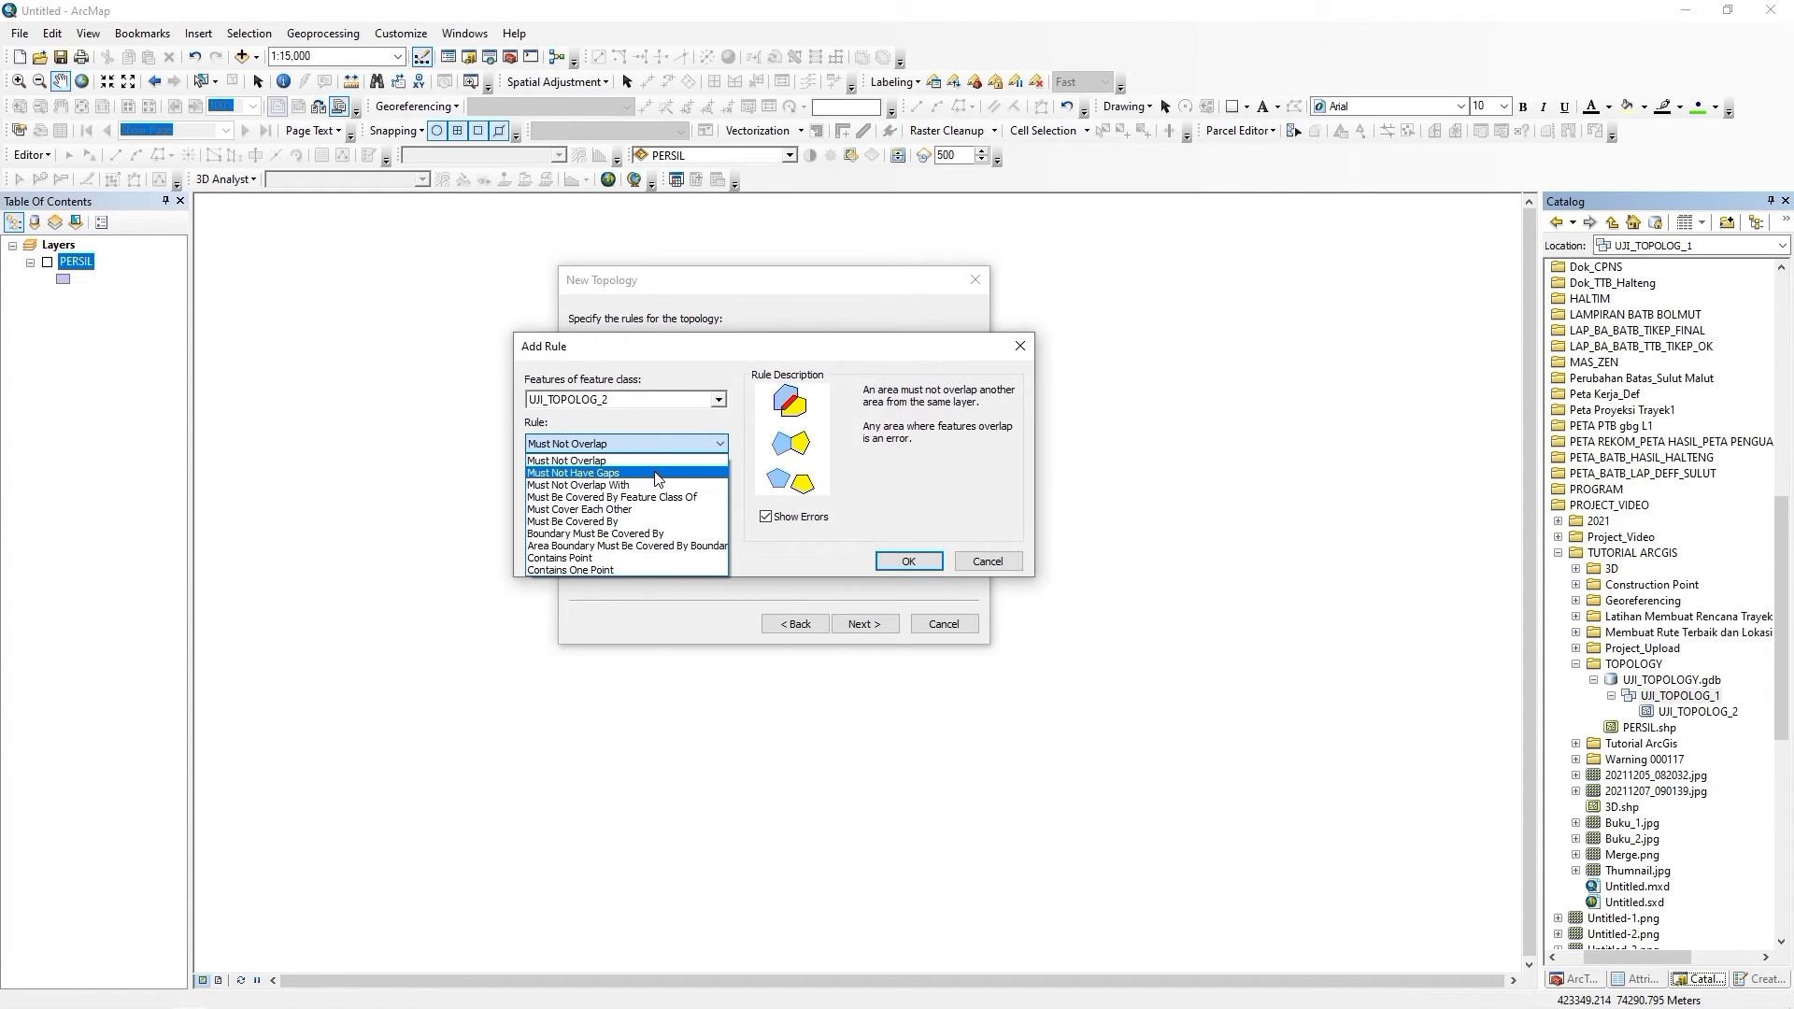
pyautogui.click(659, 474)
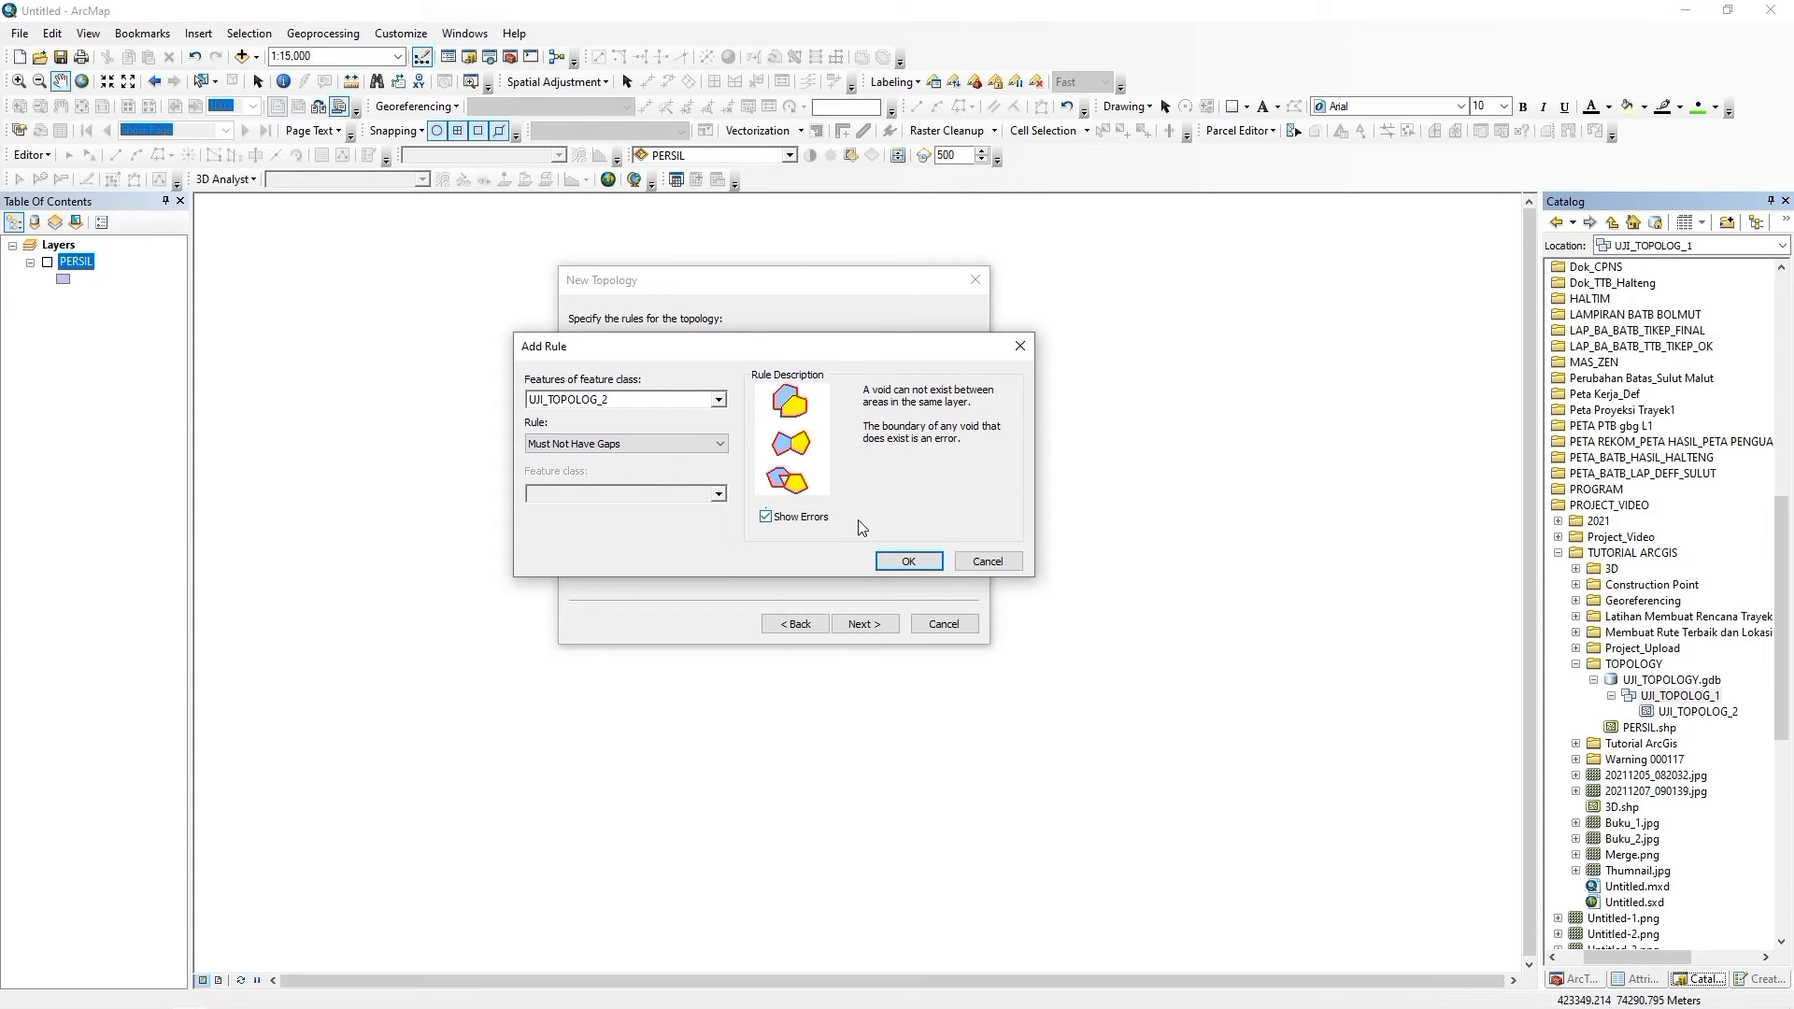
pyautogui.click(905, 564)
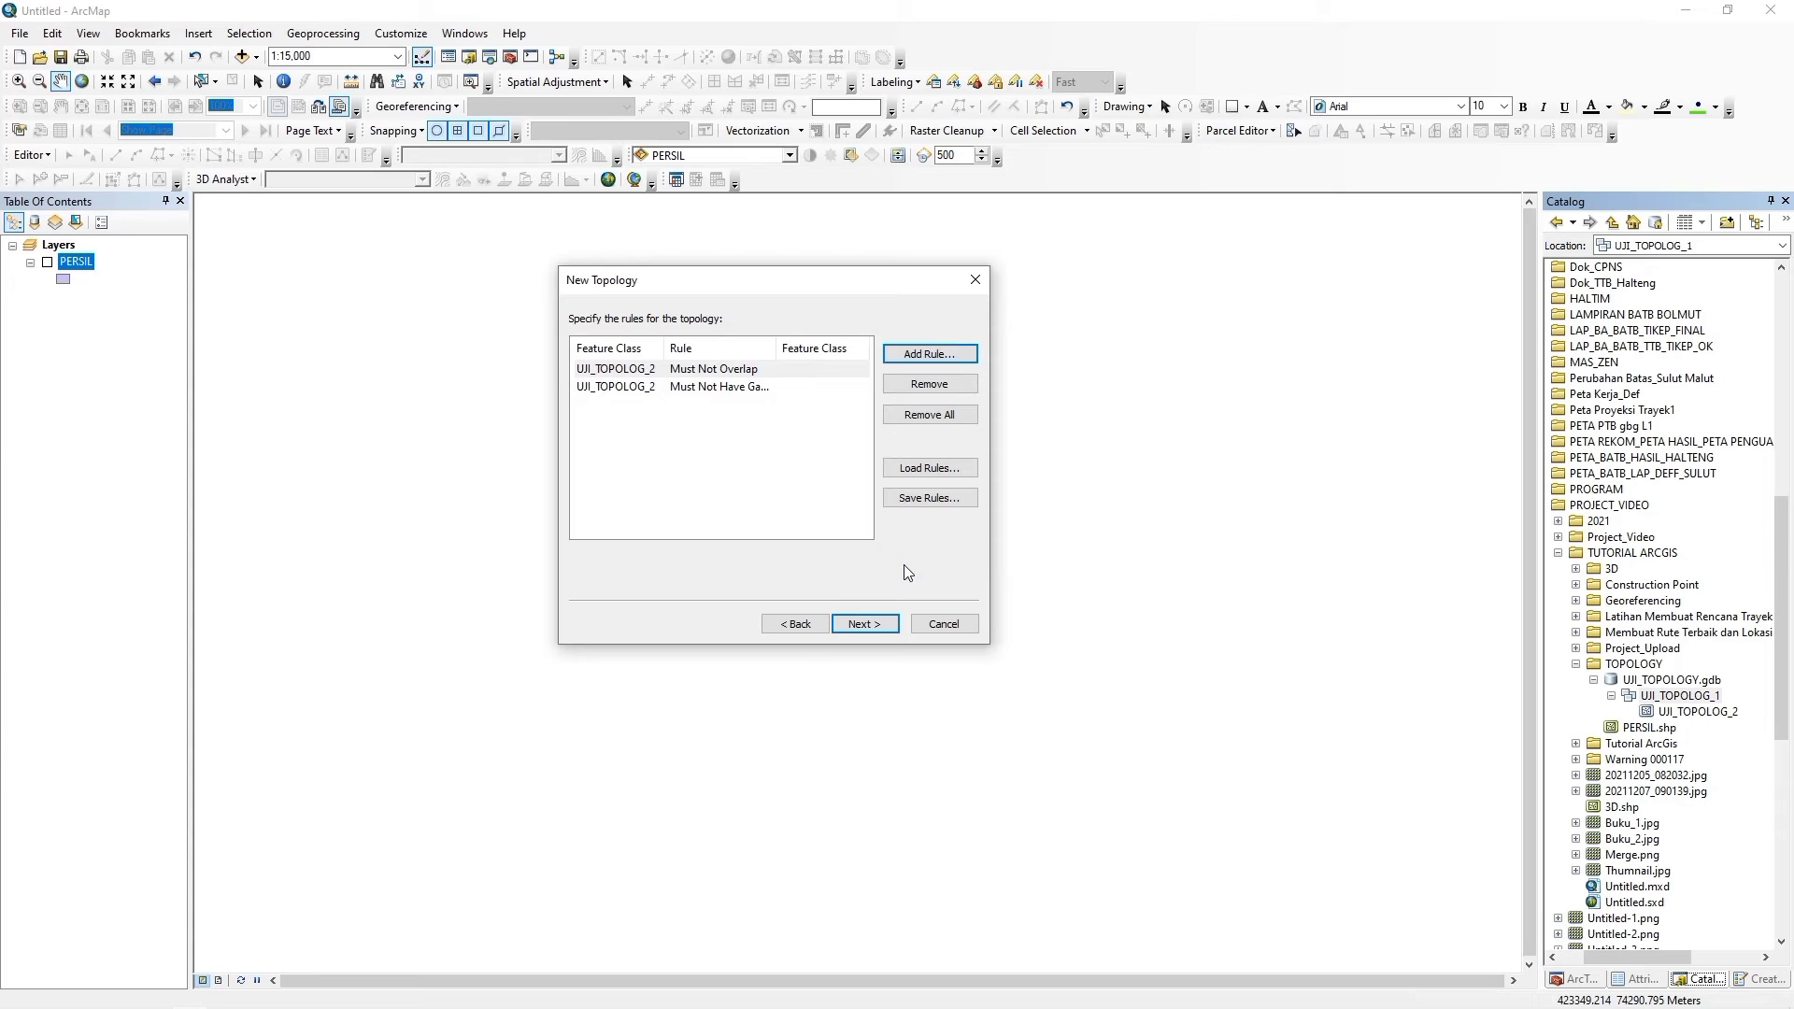
# Review the two topology rules, finish creating UJI_TOPOLOG_3 and validate it right away.
pyautogui.click(745, 370)
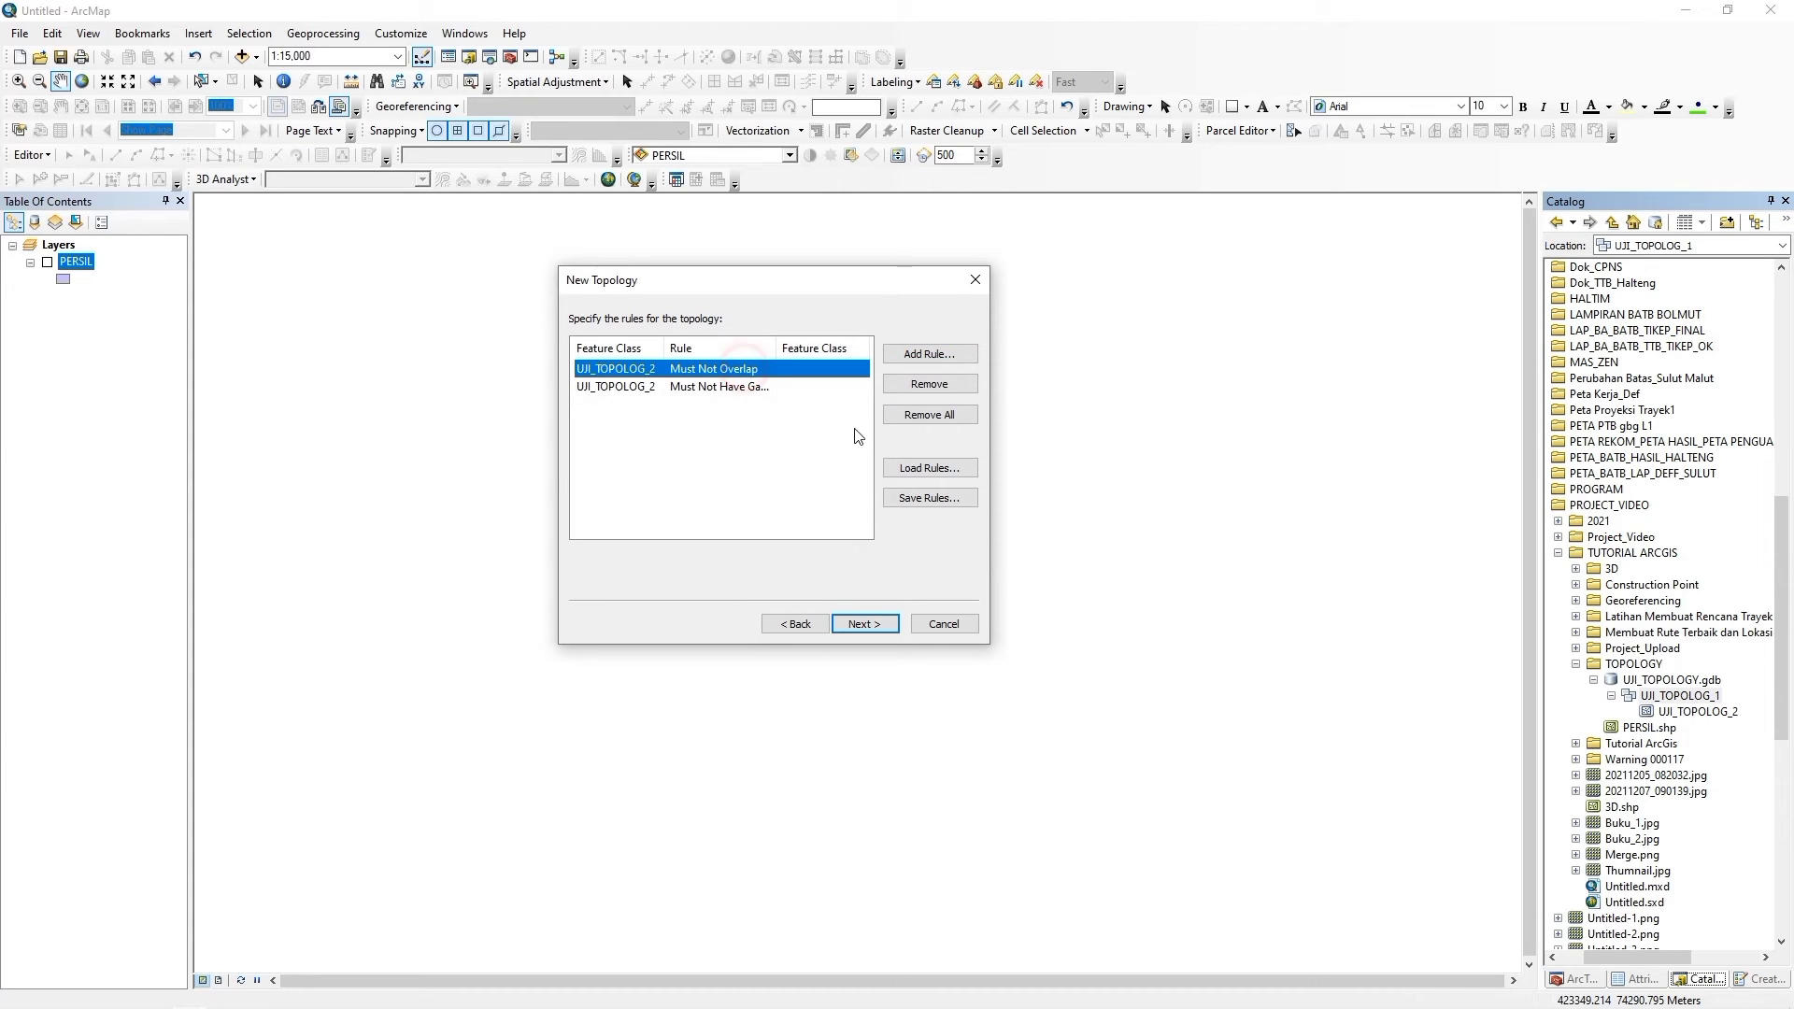
pyautogui.click(753, 387)
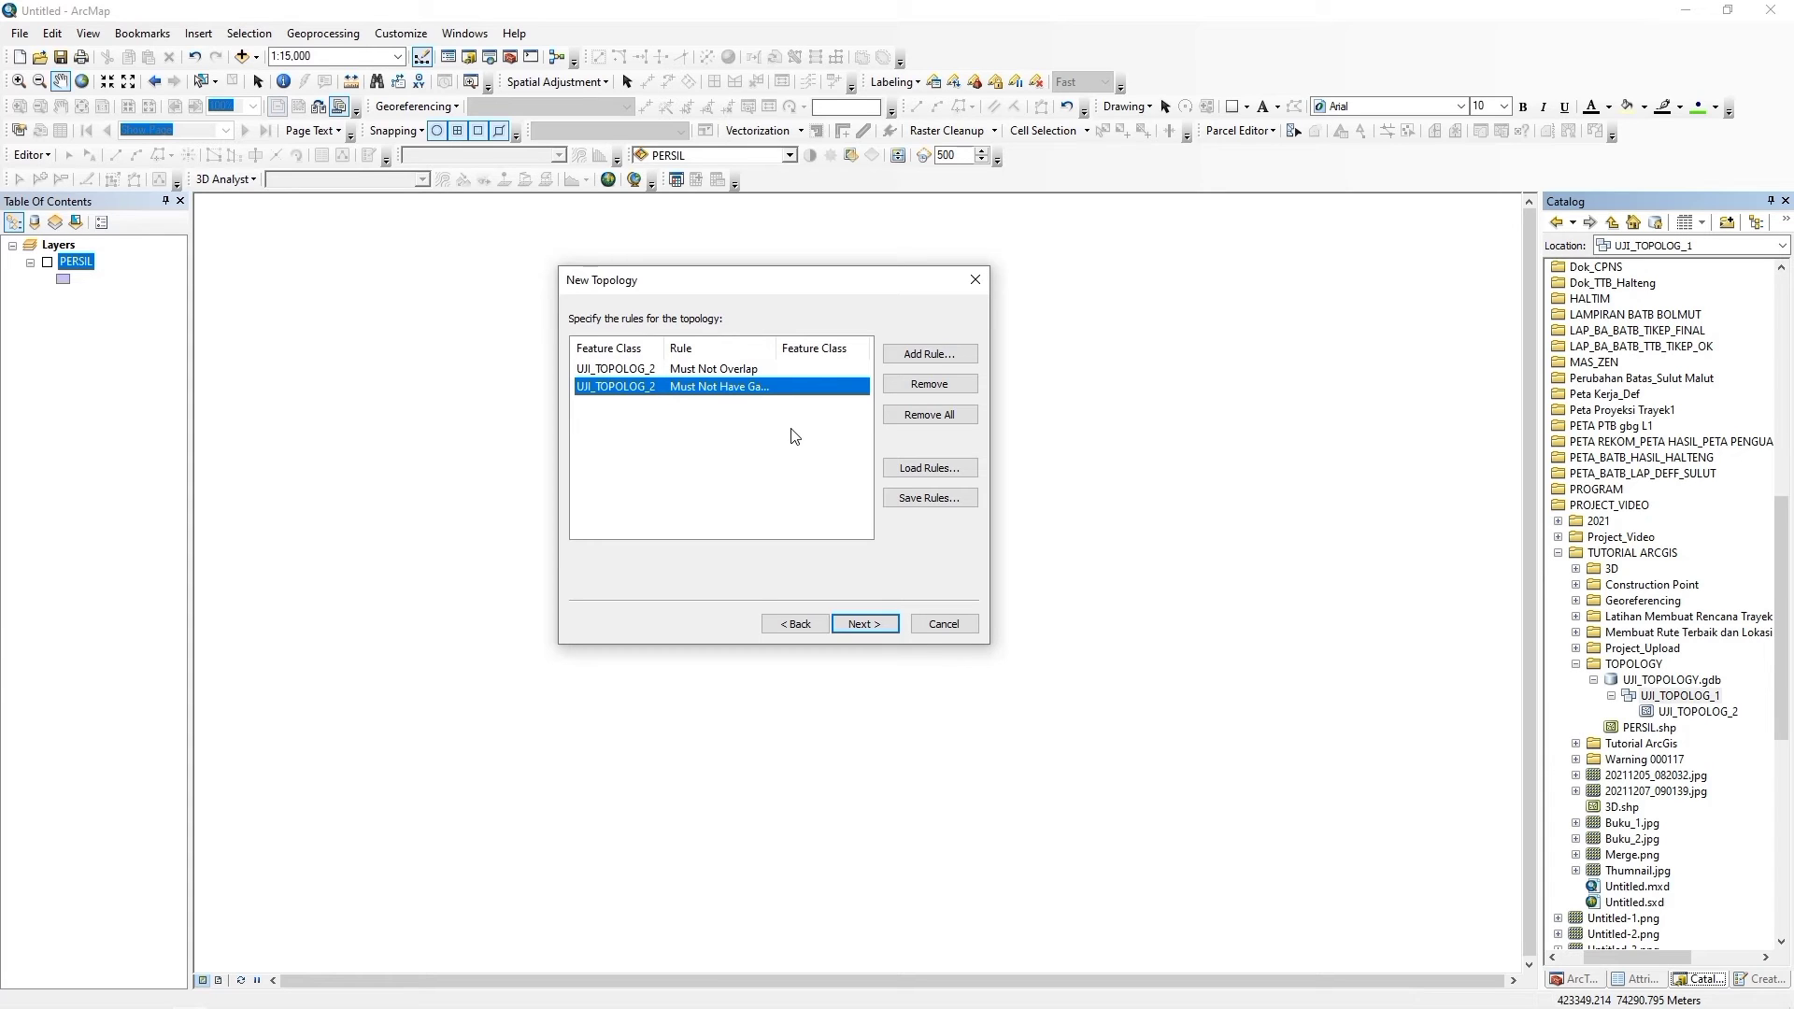
pyautogui.click(865, 625)
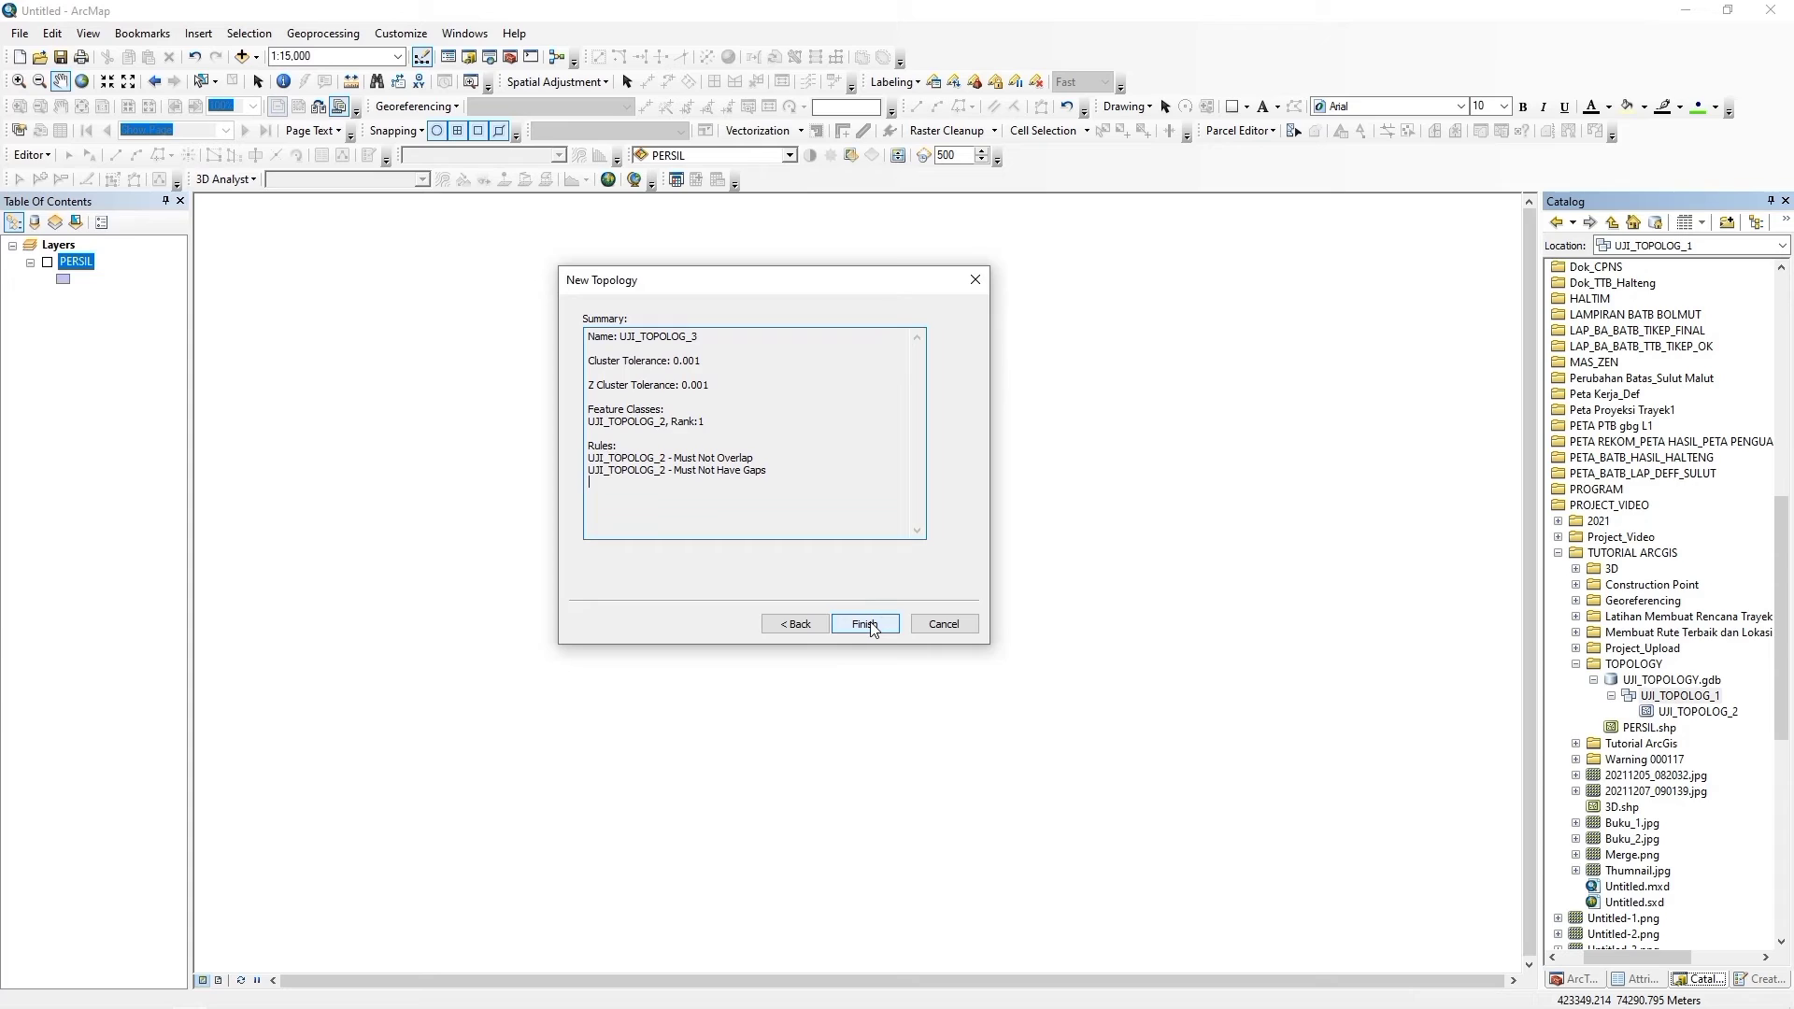
pyautogui.click(871, 628)
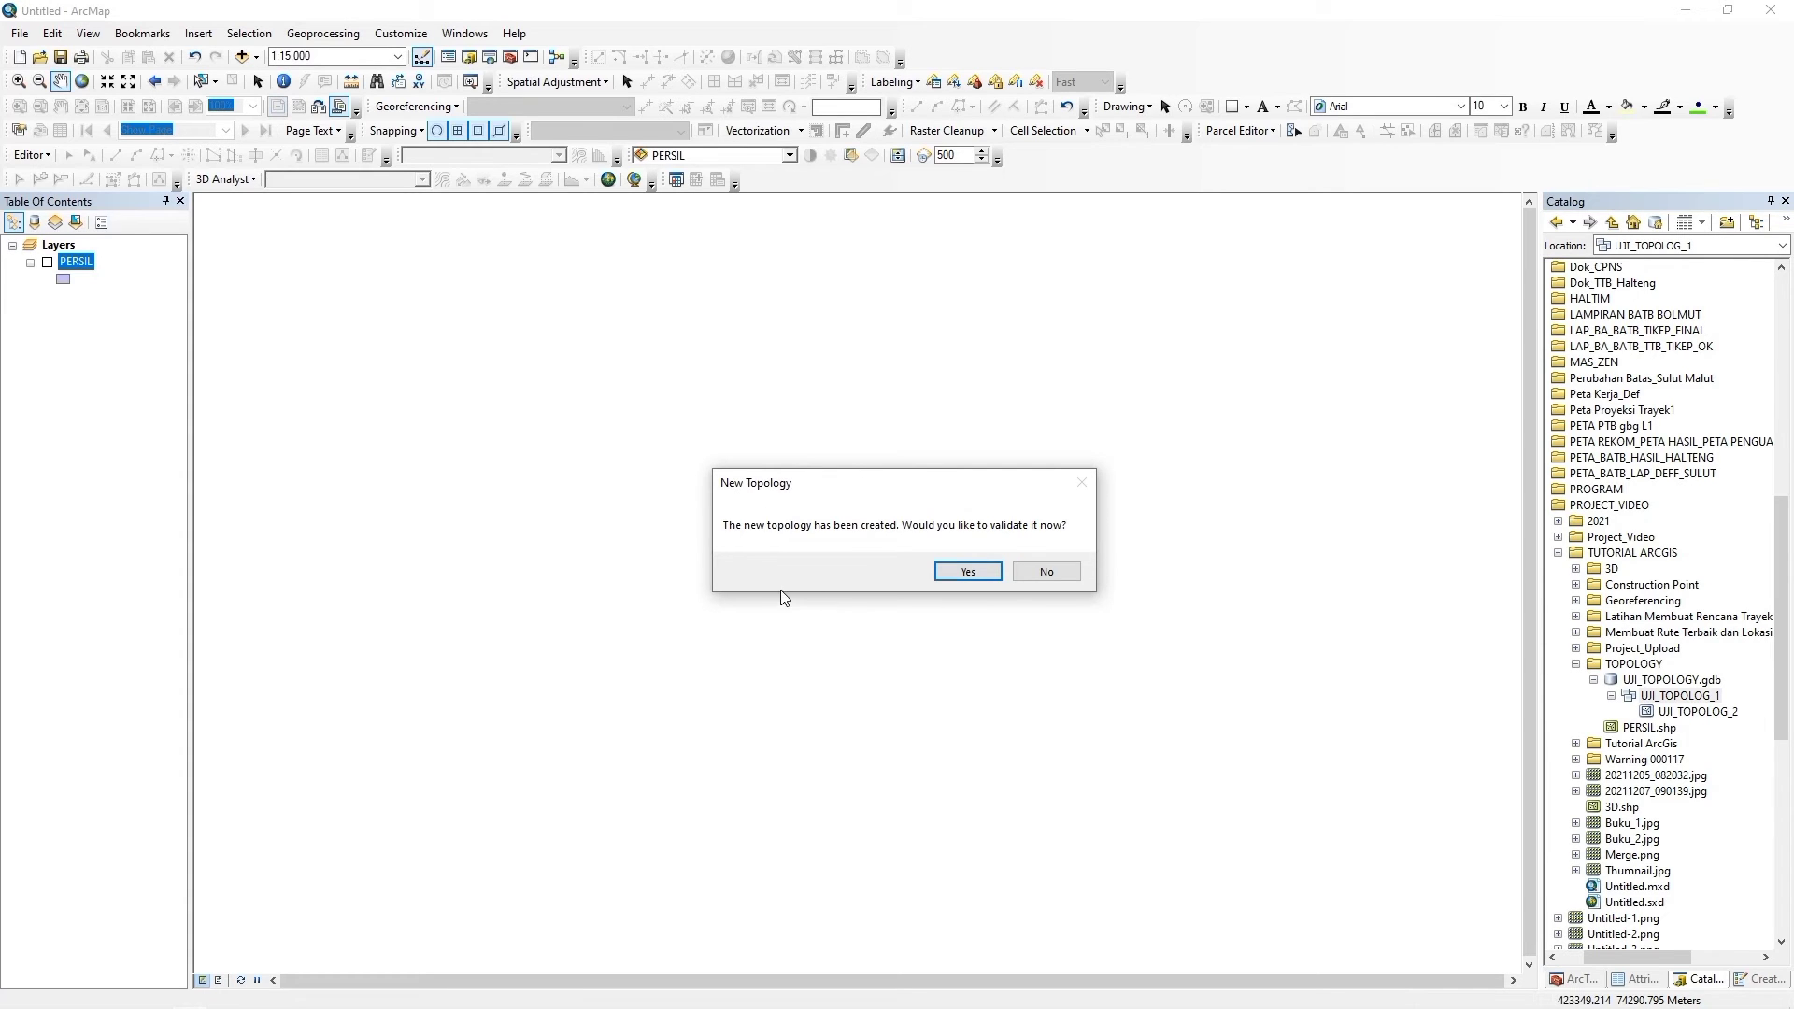
pyautogui.click(968, 578)
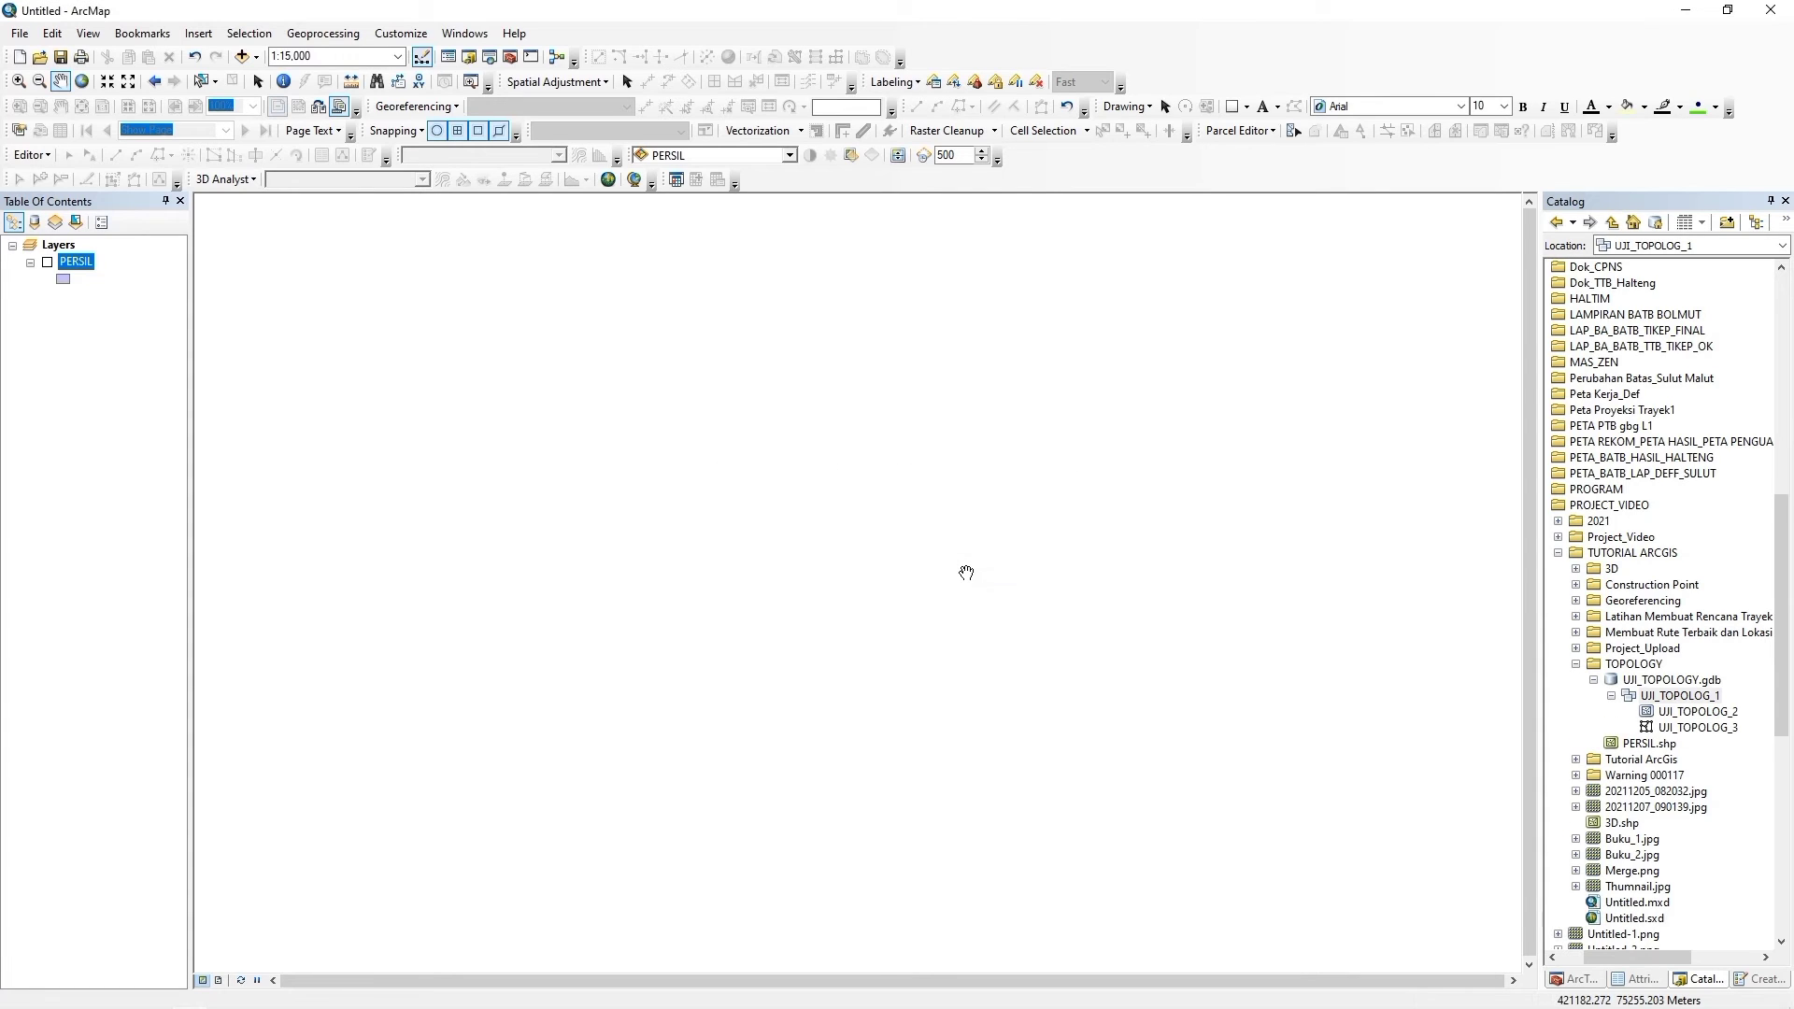
# Add the UJI_TOPOLOG_3 topology to the map together with all its participating feature classes.
pyautogui.click(1690, 698)
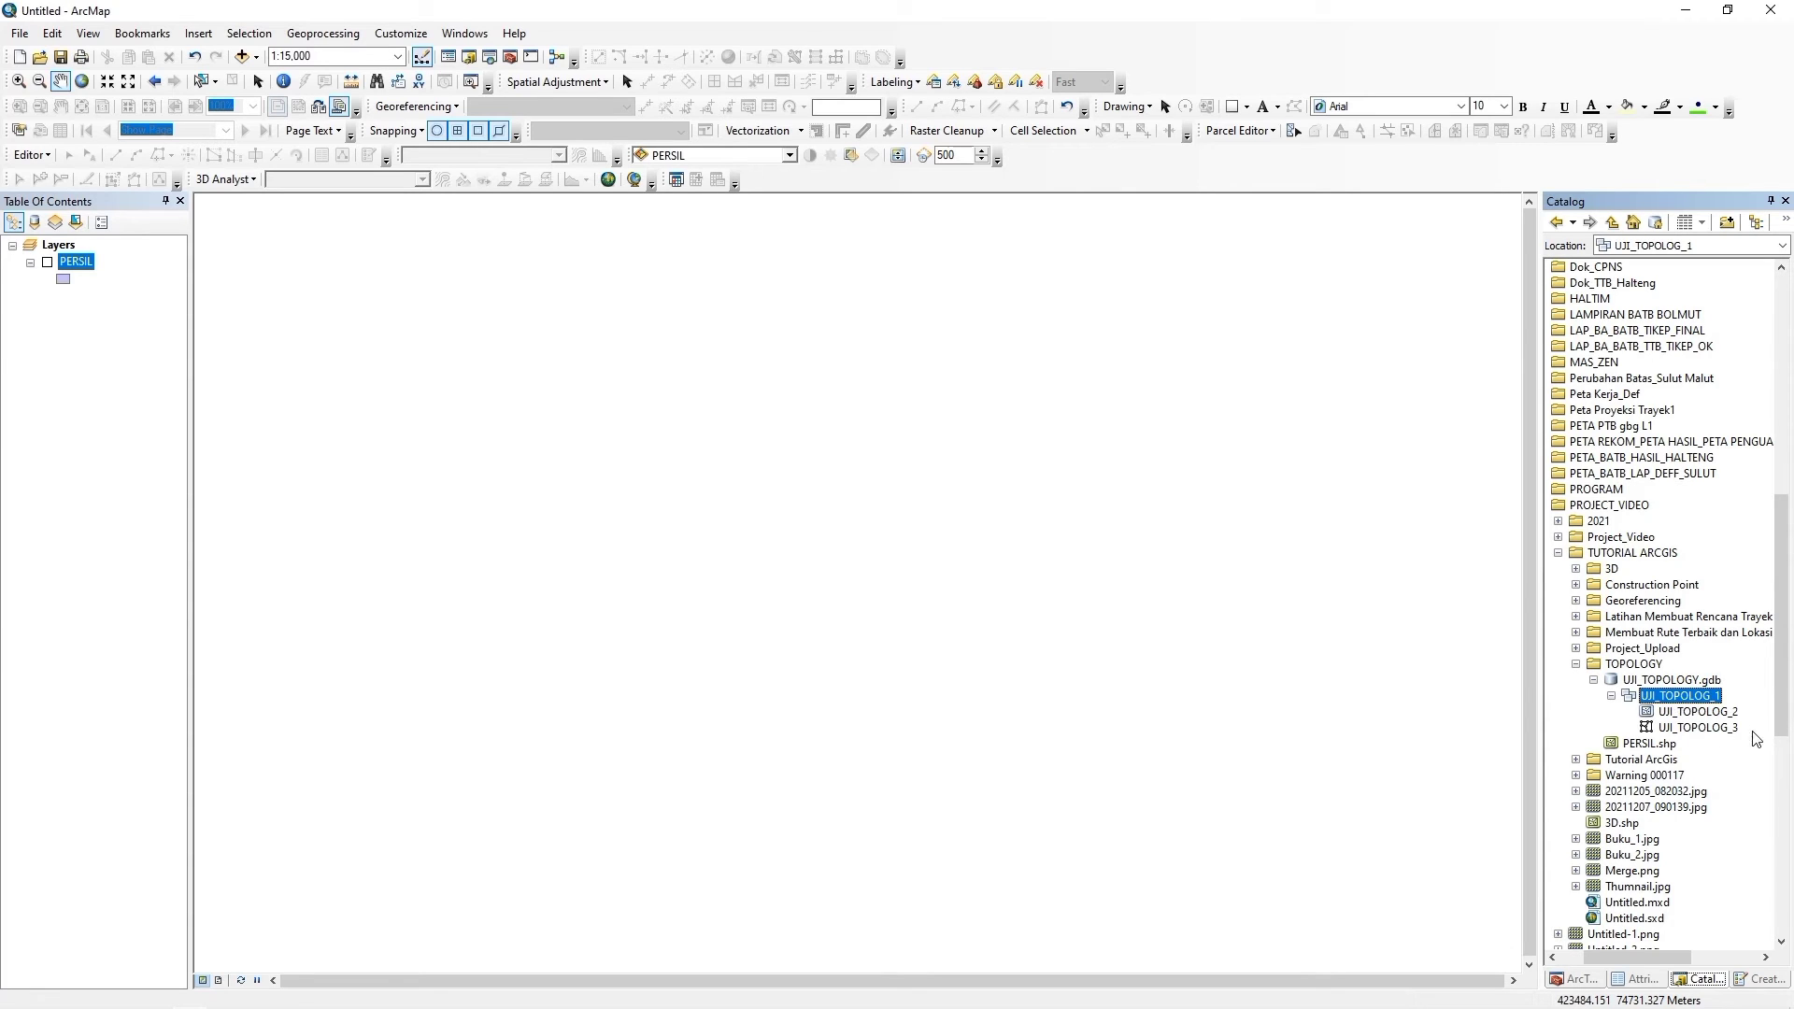
pyautogui.click(1718, 728)
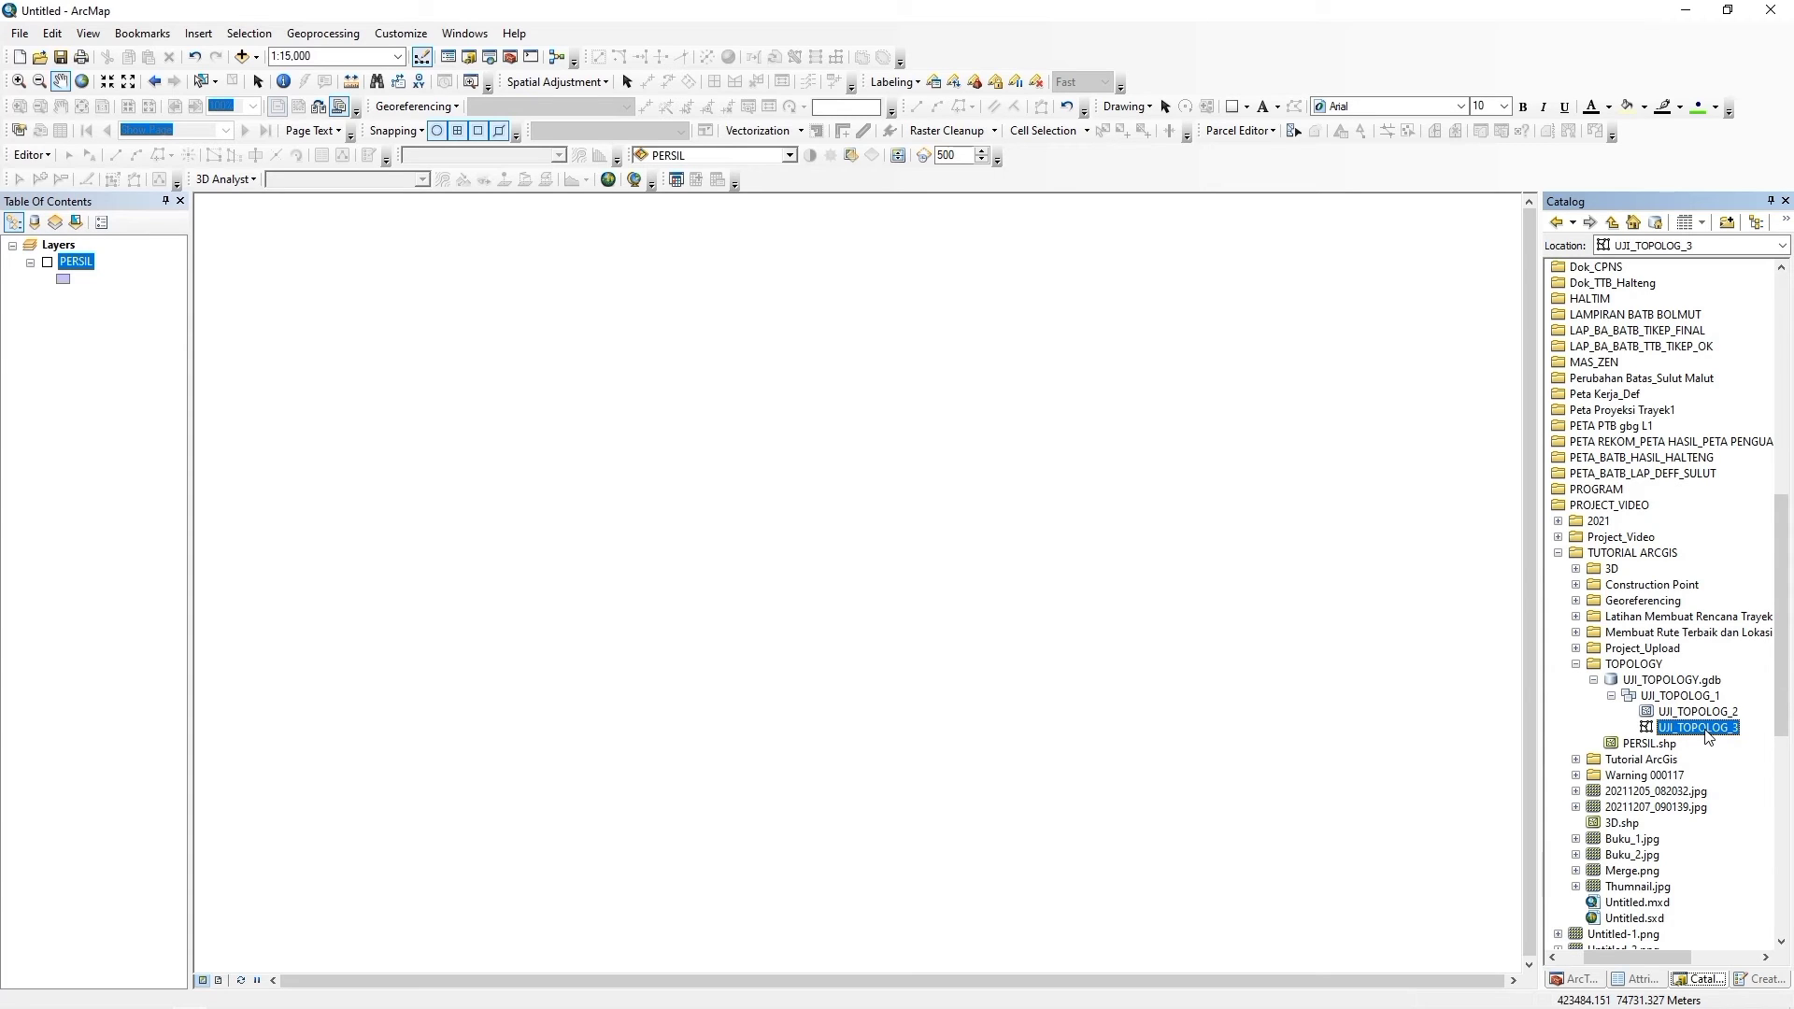
pyautogui.moveTo(1717, 728); pyautogui.dragTo(728, 505)
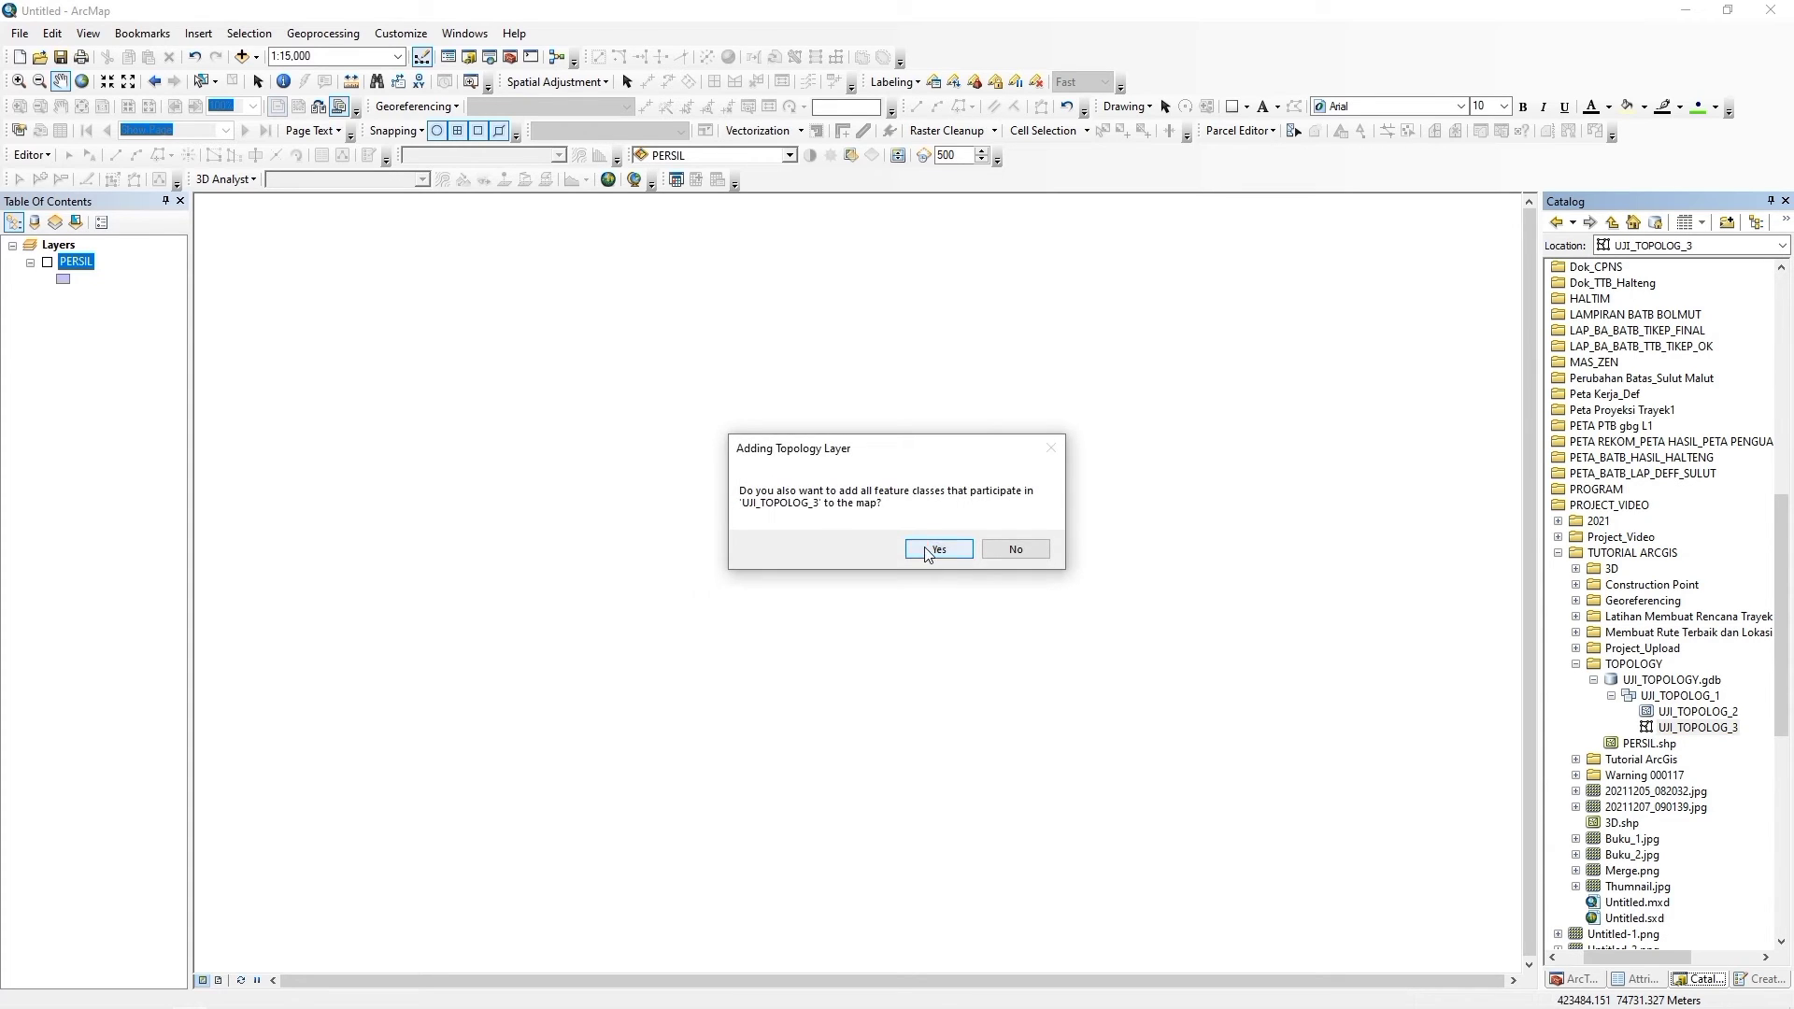
pyautogui.click(937, 549)
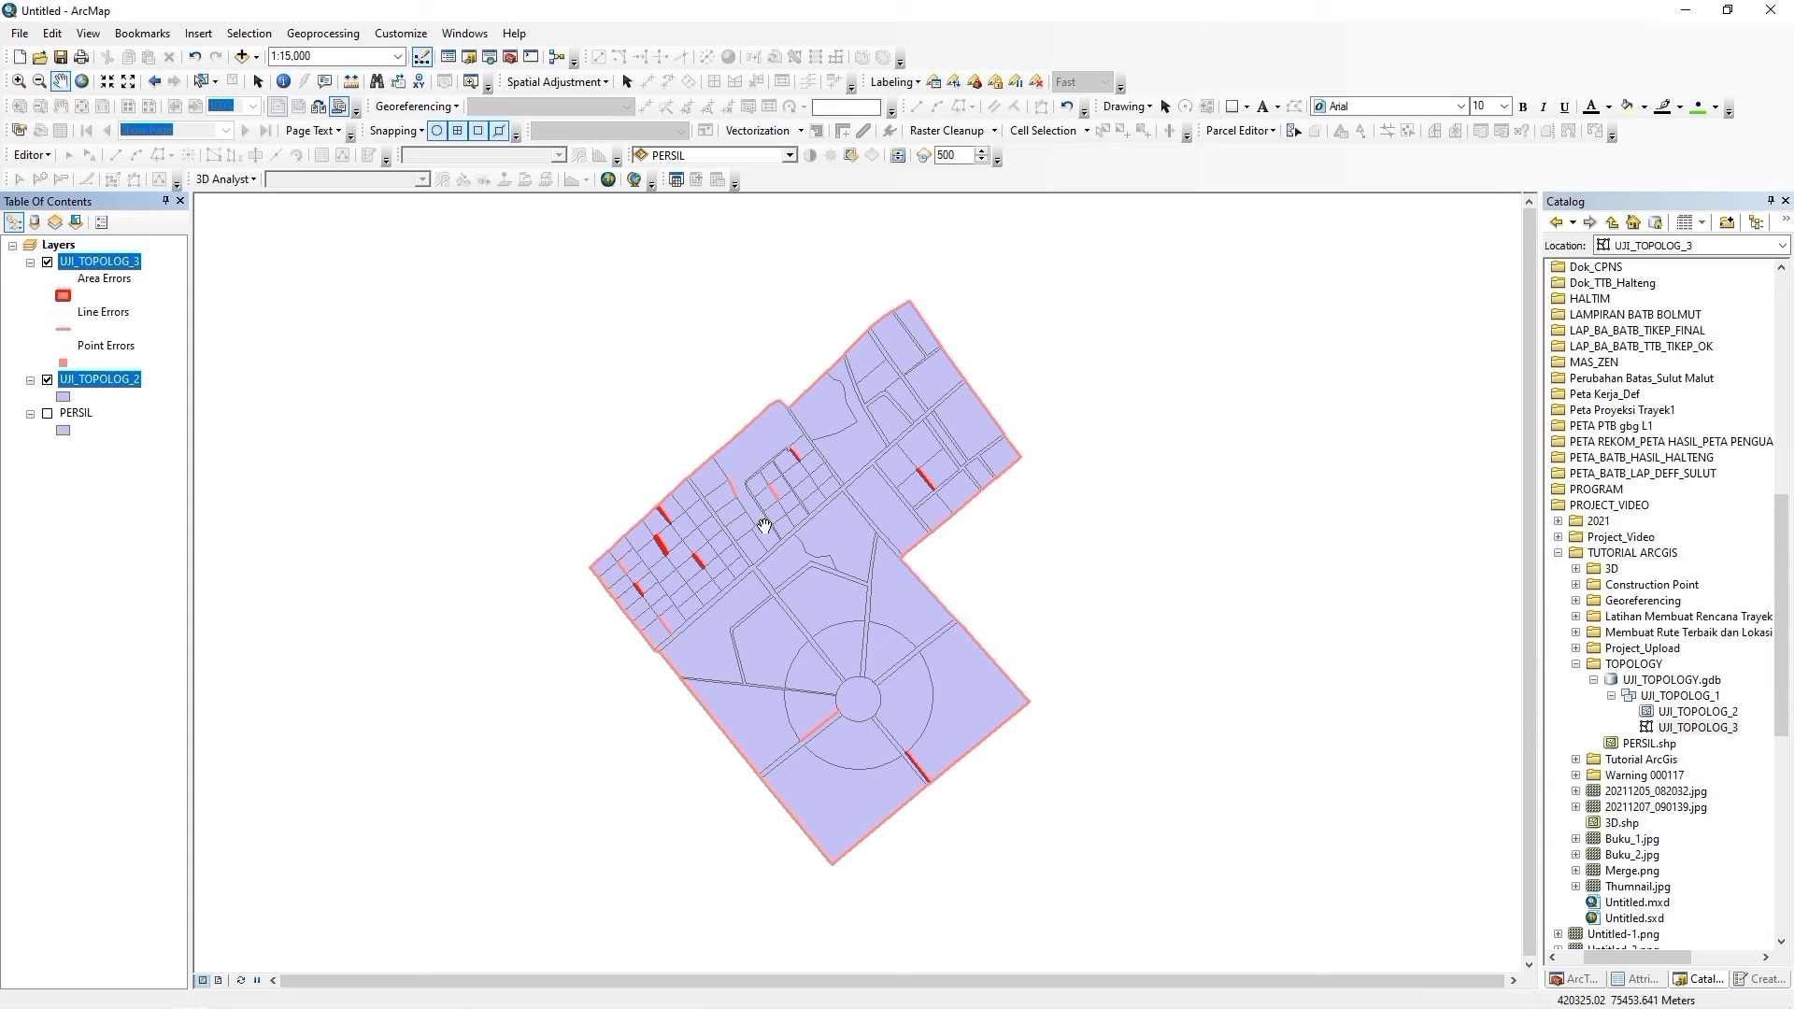
# Remove the original PERSIL layer from the map.
pyautogui.keyDown('ctrl'); pyautogui.click(79, 415); pyautogui.keyUp('ctrl')
pyautogui.click(71, 417)
pyautogui.rightClick(80, 417)
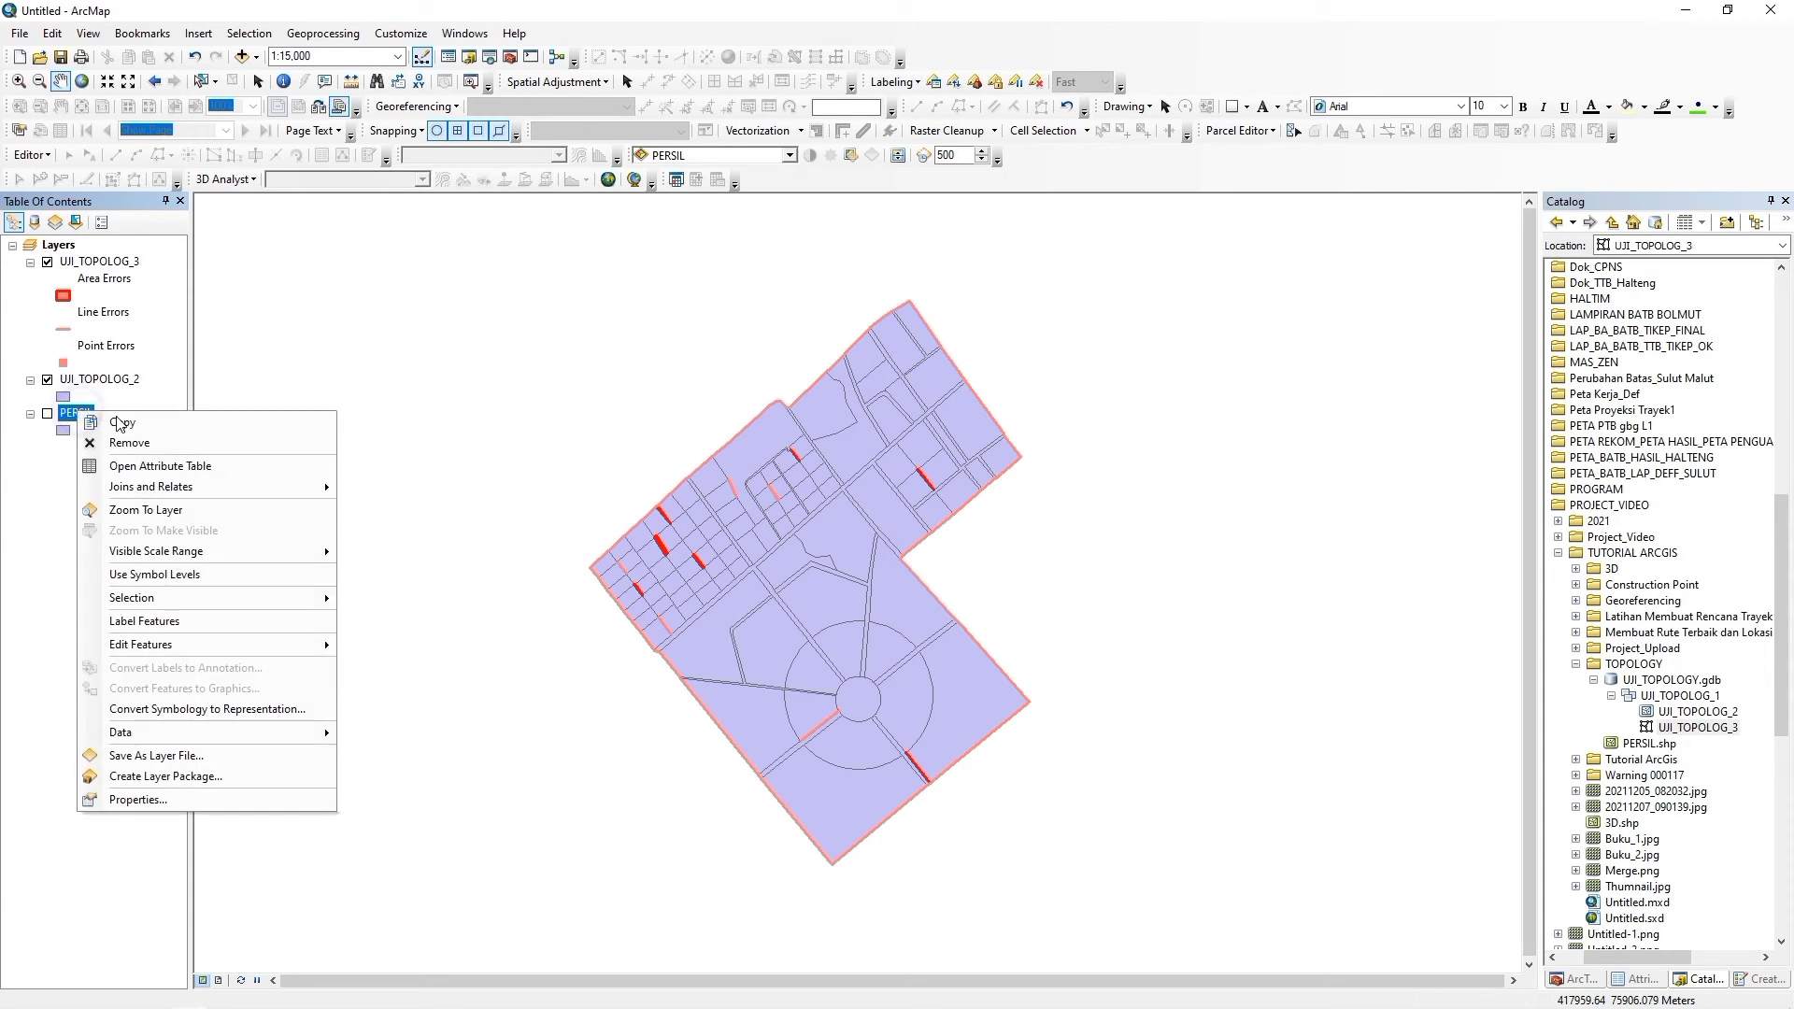
pyautogui.click(125, 444)
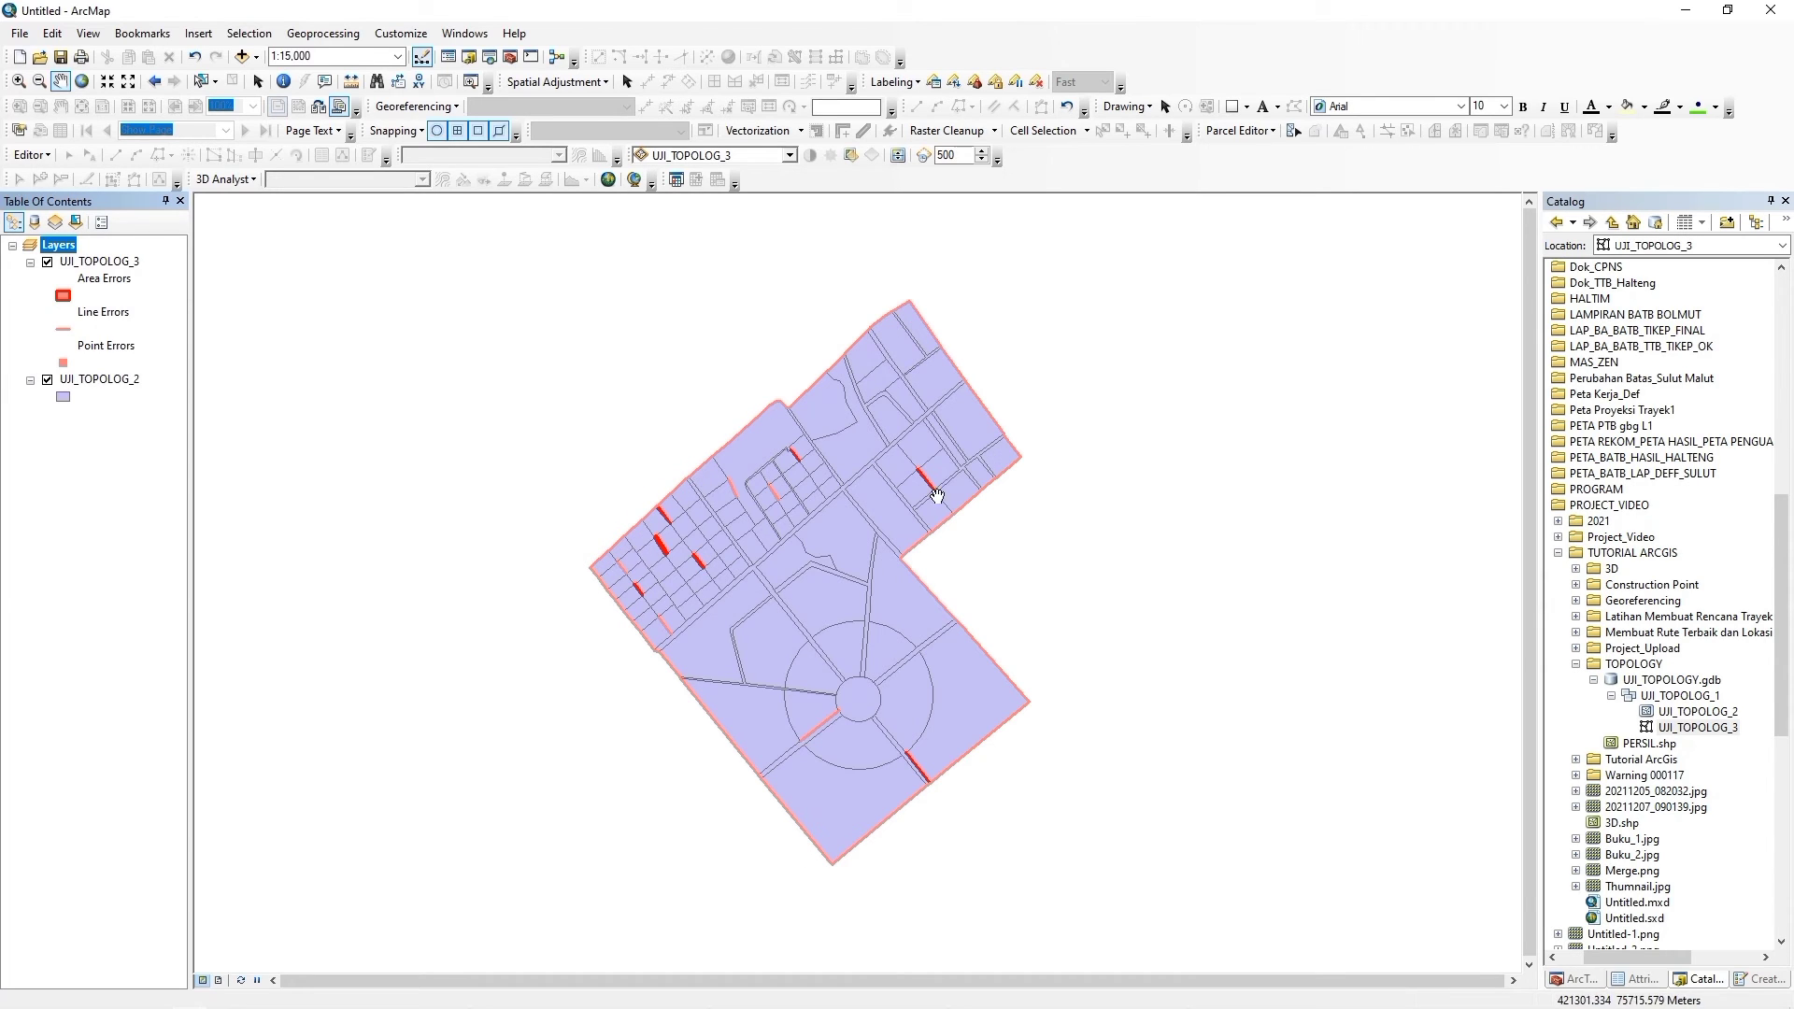
# Change the Line Errors symbol of UJI_TOPOLOG_3 to yellow.
pyautogui.moveTo(855, 652); pyautogui.dragTo(755, 610)
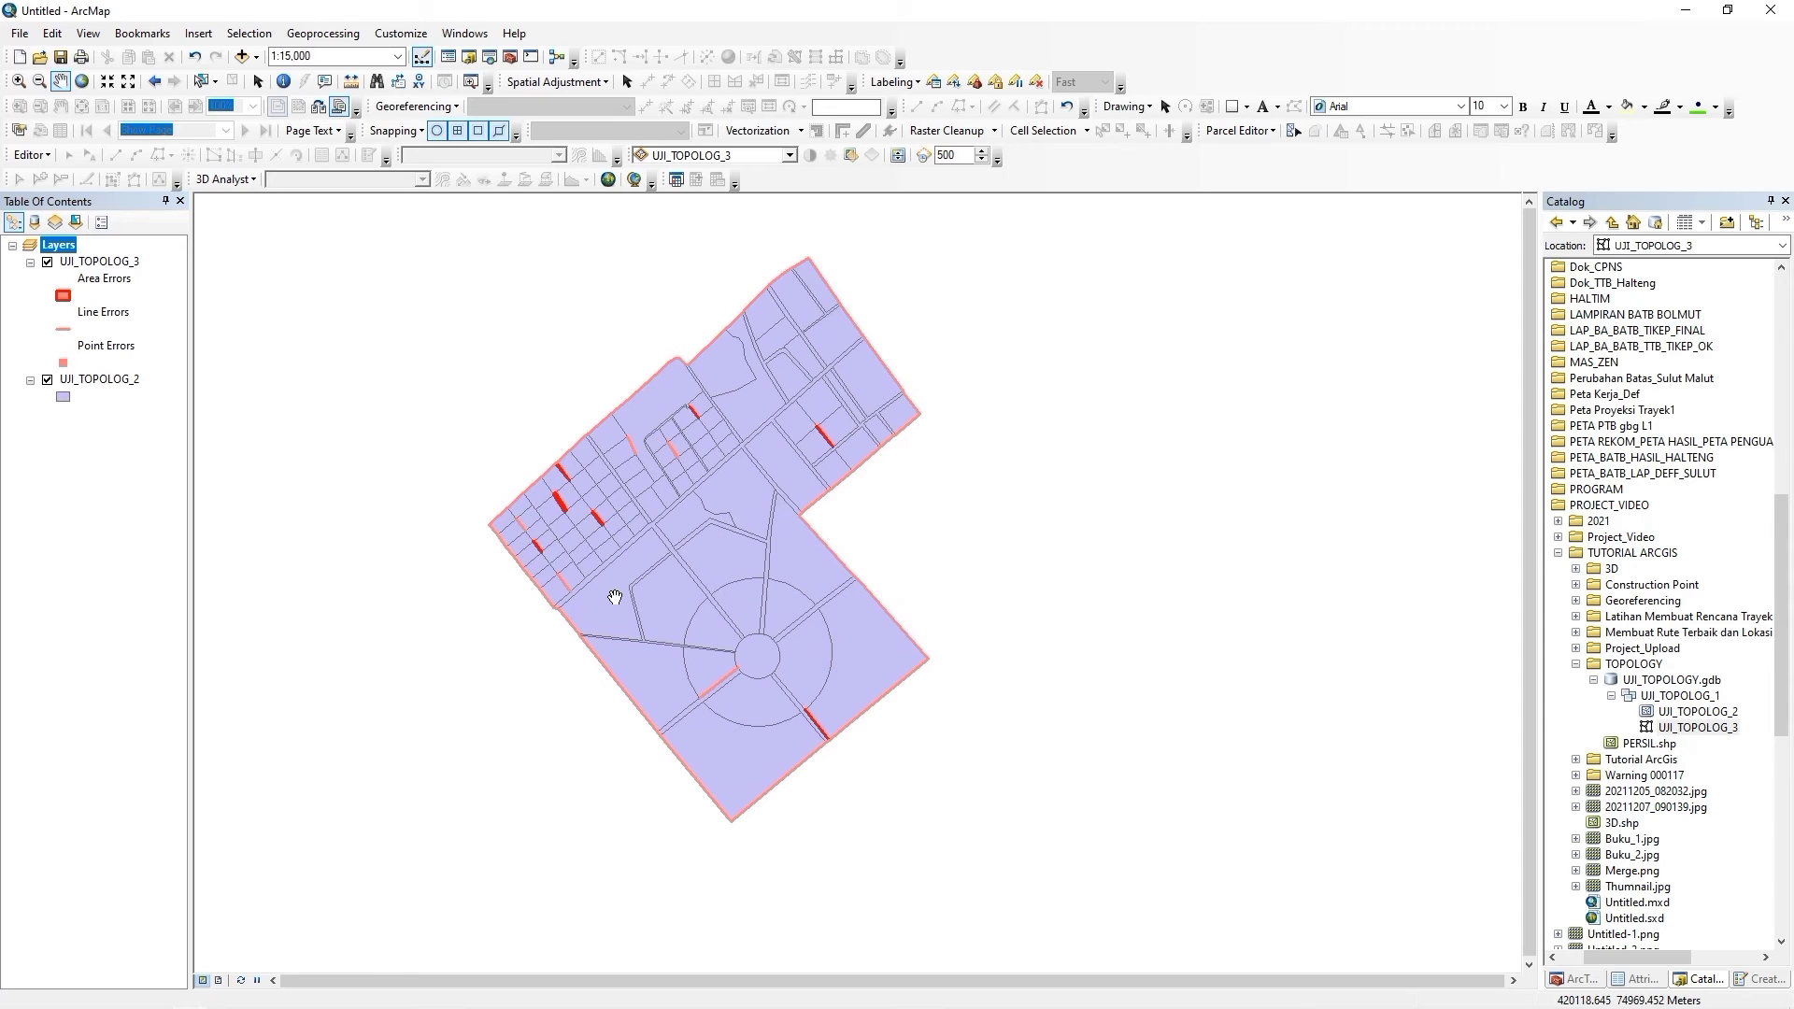
pyautogui.scroll(2, 594, 594)
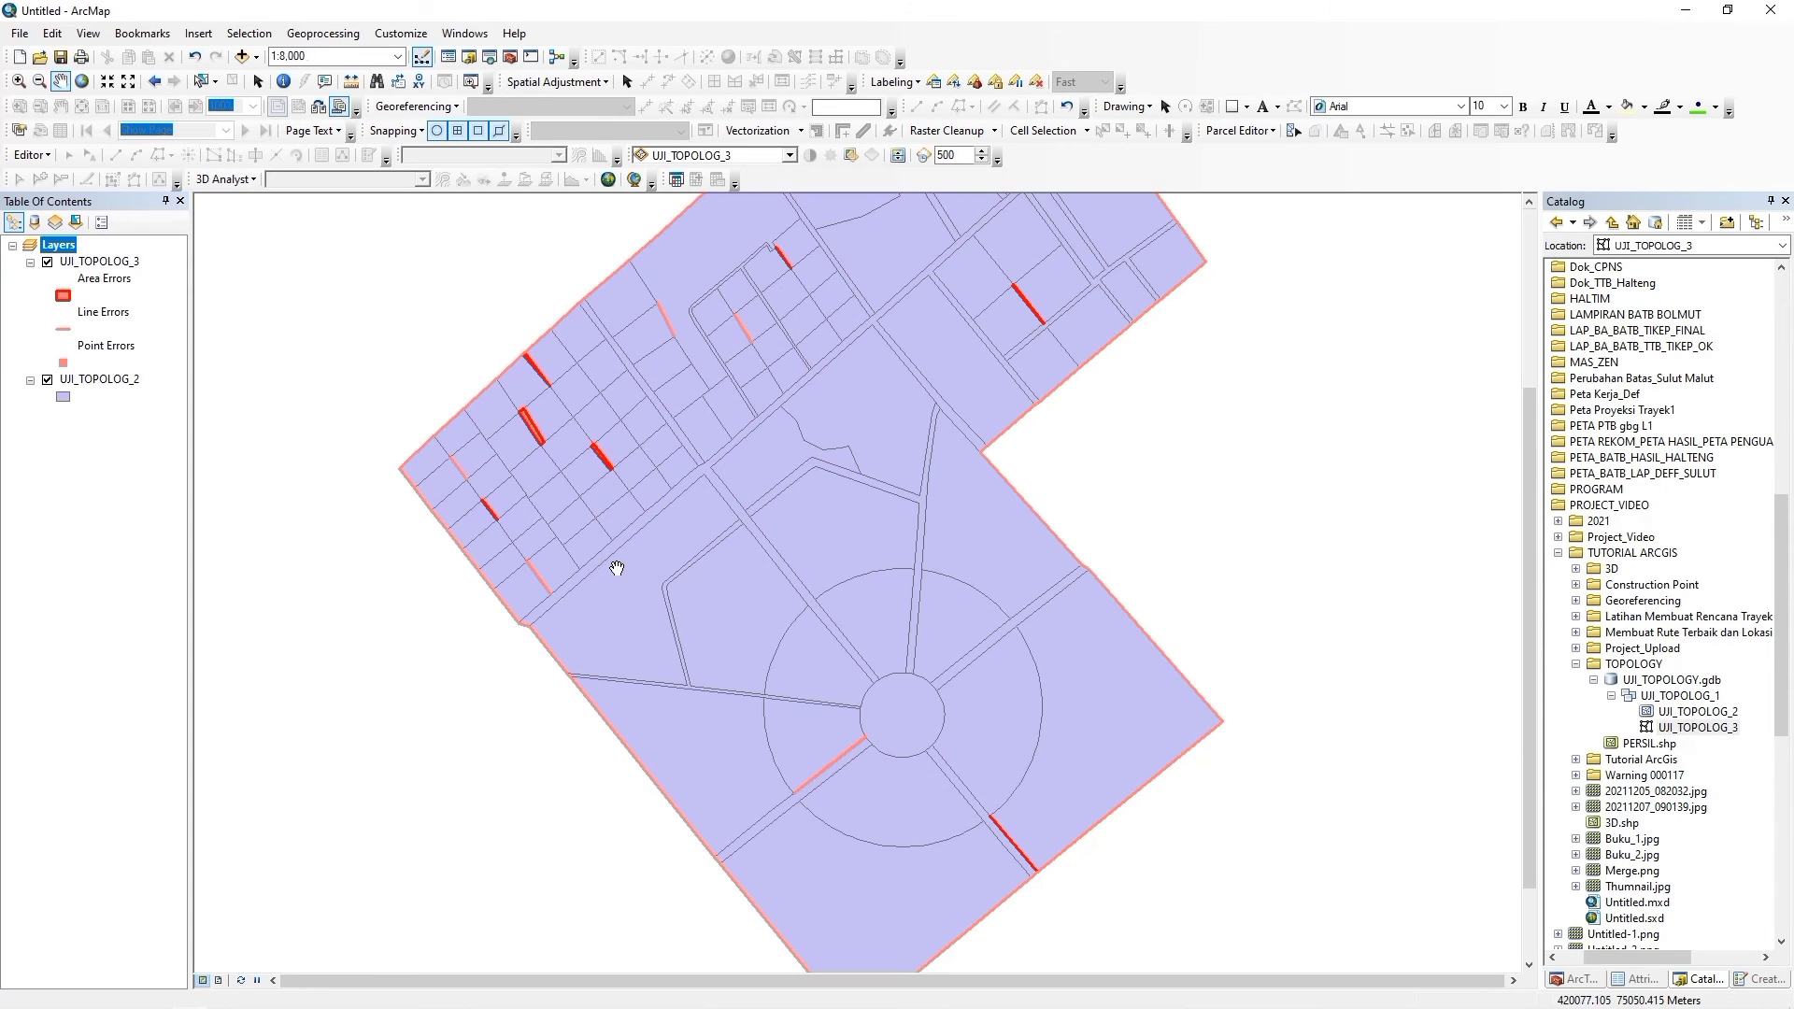
pyautogui.click(63, 331)
pyautogui.click(1600, 460)
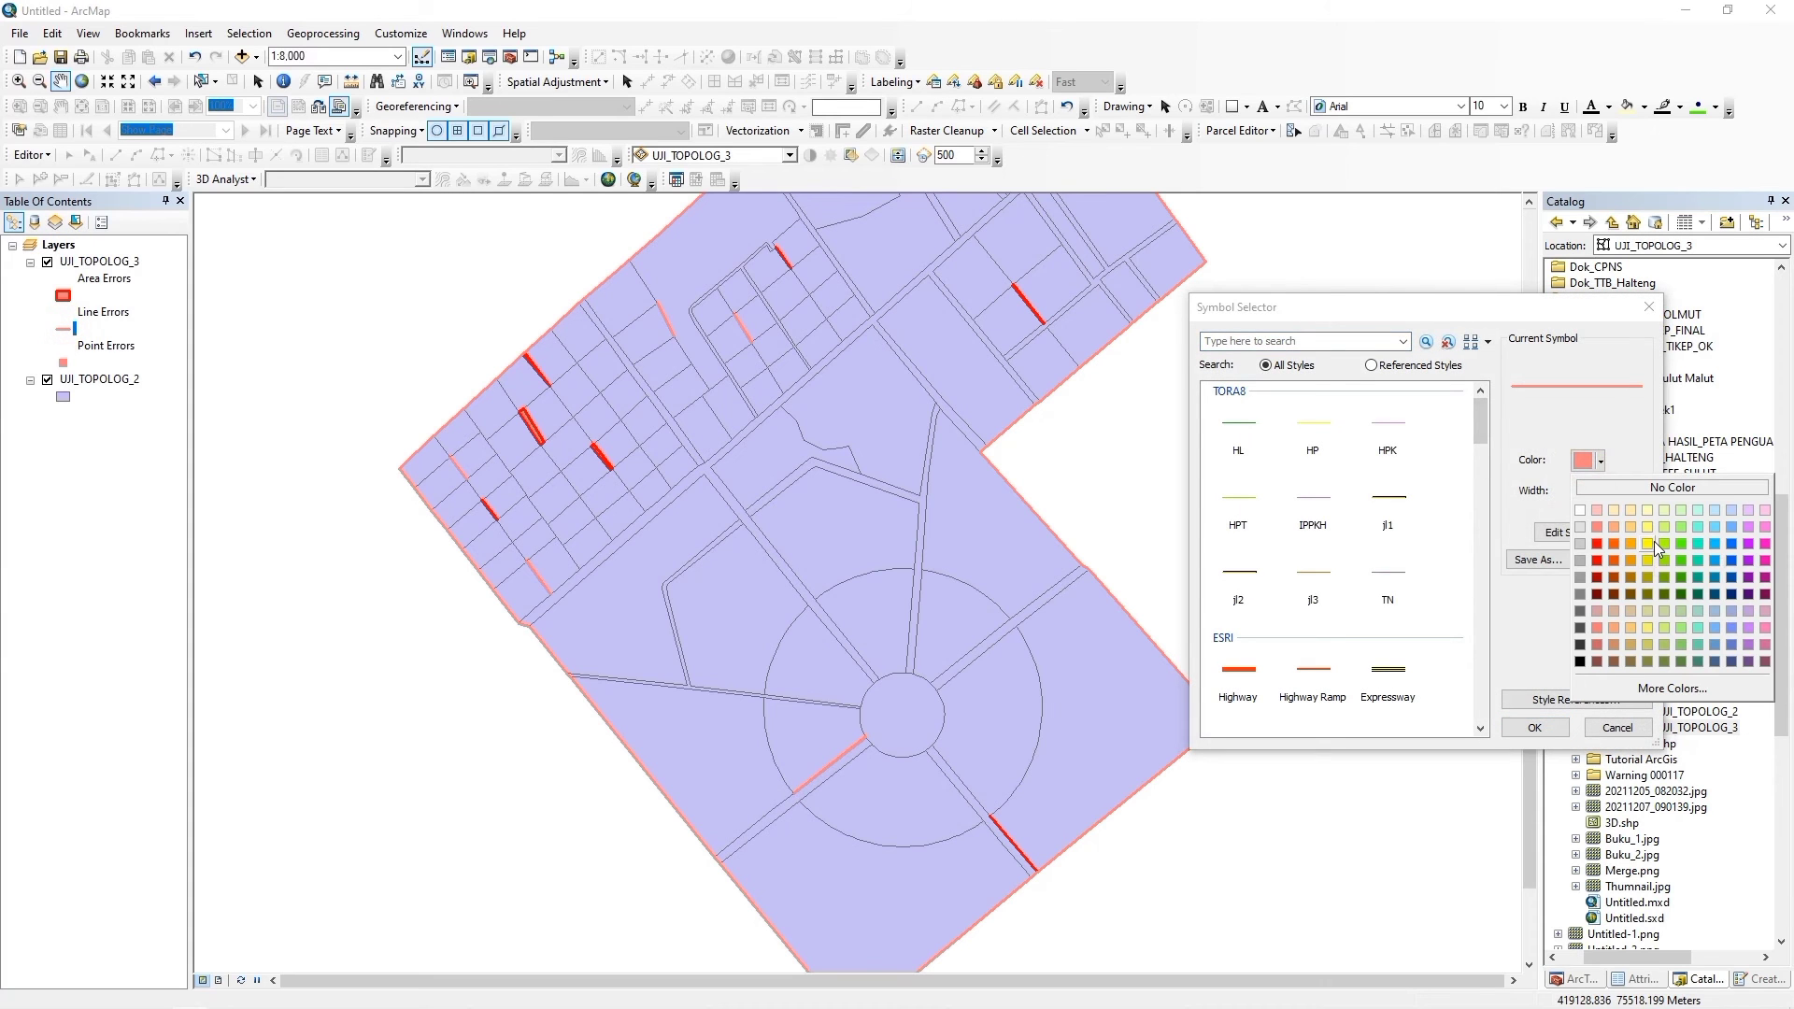
pyautogui.click(1650, 545)
pyautogui.click(1535, 728)
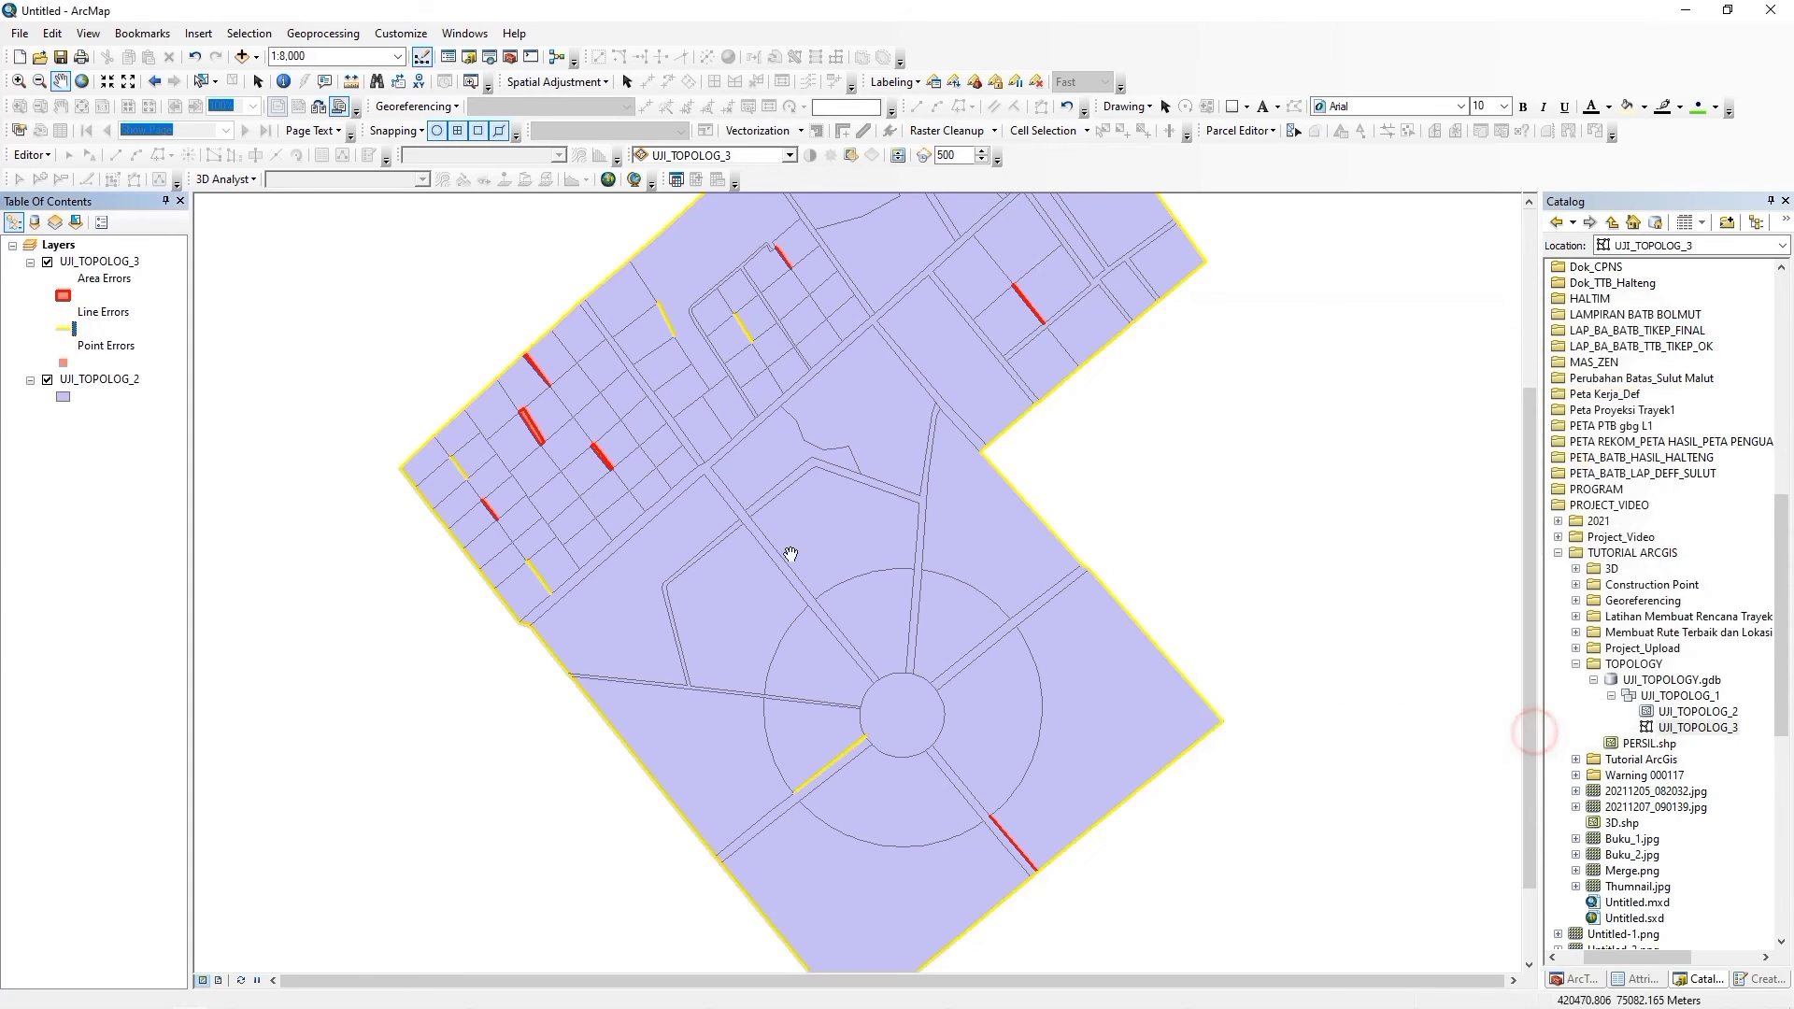
# Examine how the red area errors and yellow line errors are distributed over the parcels.
pyautogui.moveTo(339, 419); pyautogui.dragTo(444, 437)
pyautogui.click(105, 279)
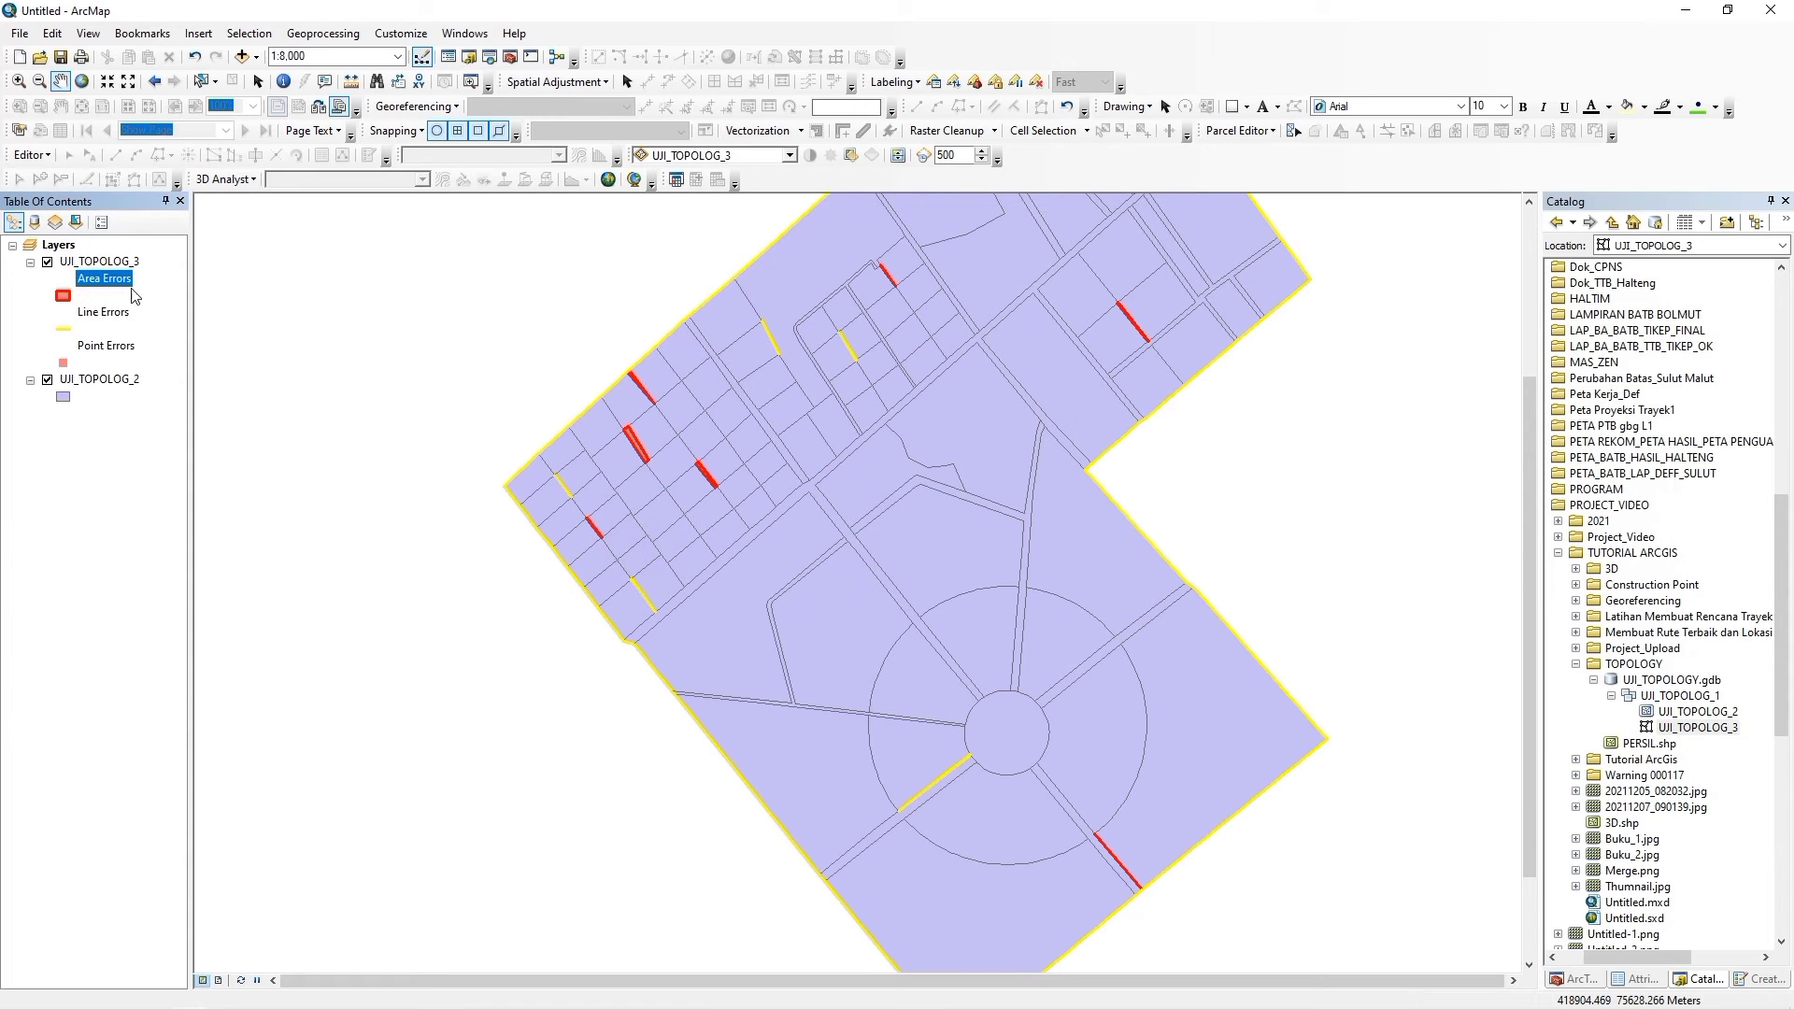
pyautogui.moveTo(776, 544); pyautogui.dragTo(734, 514)
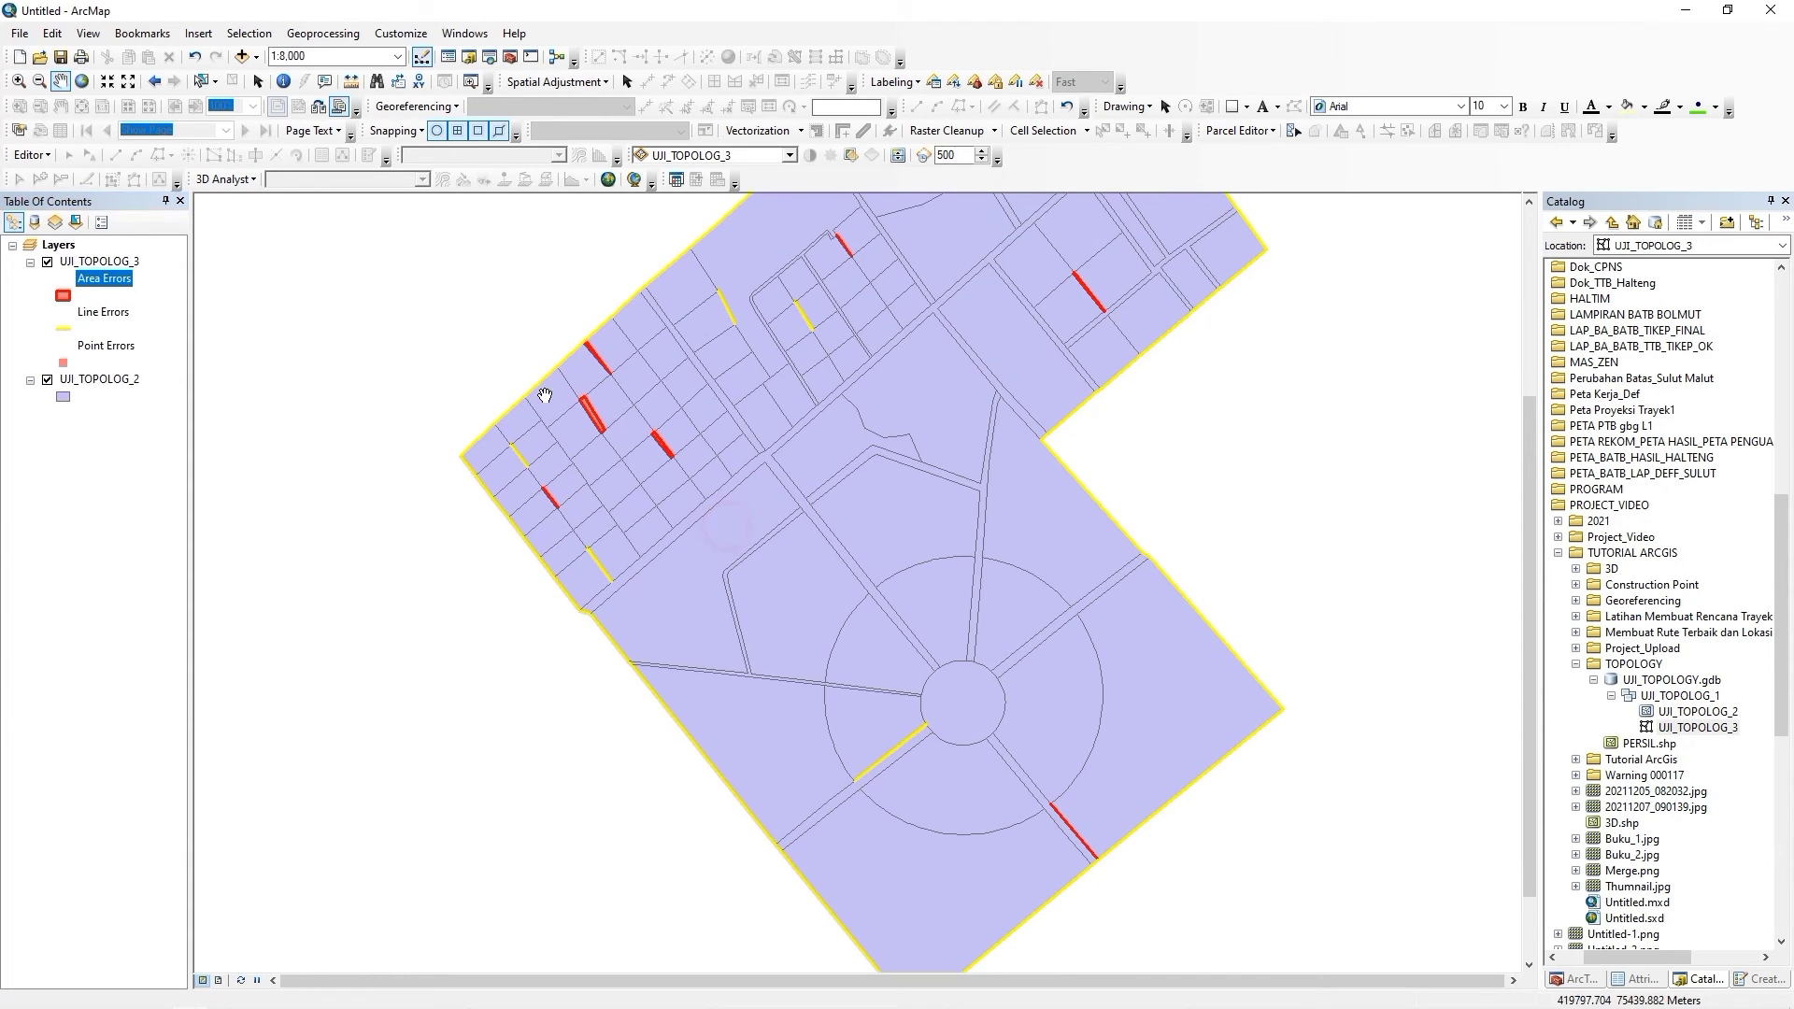
pyautogui.moveTo(596, 408); pyautogui.dragTo(548, 488)
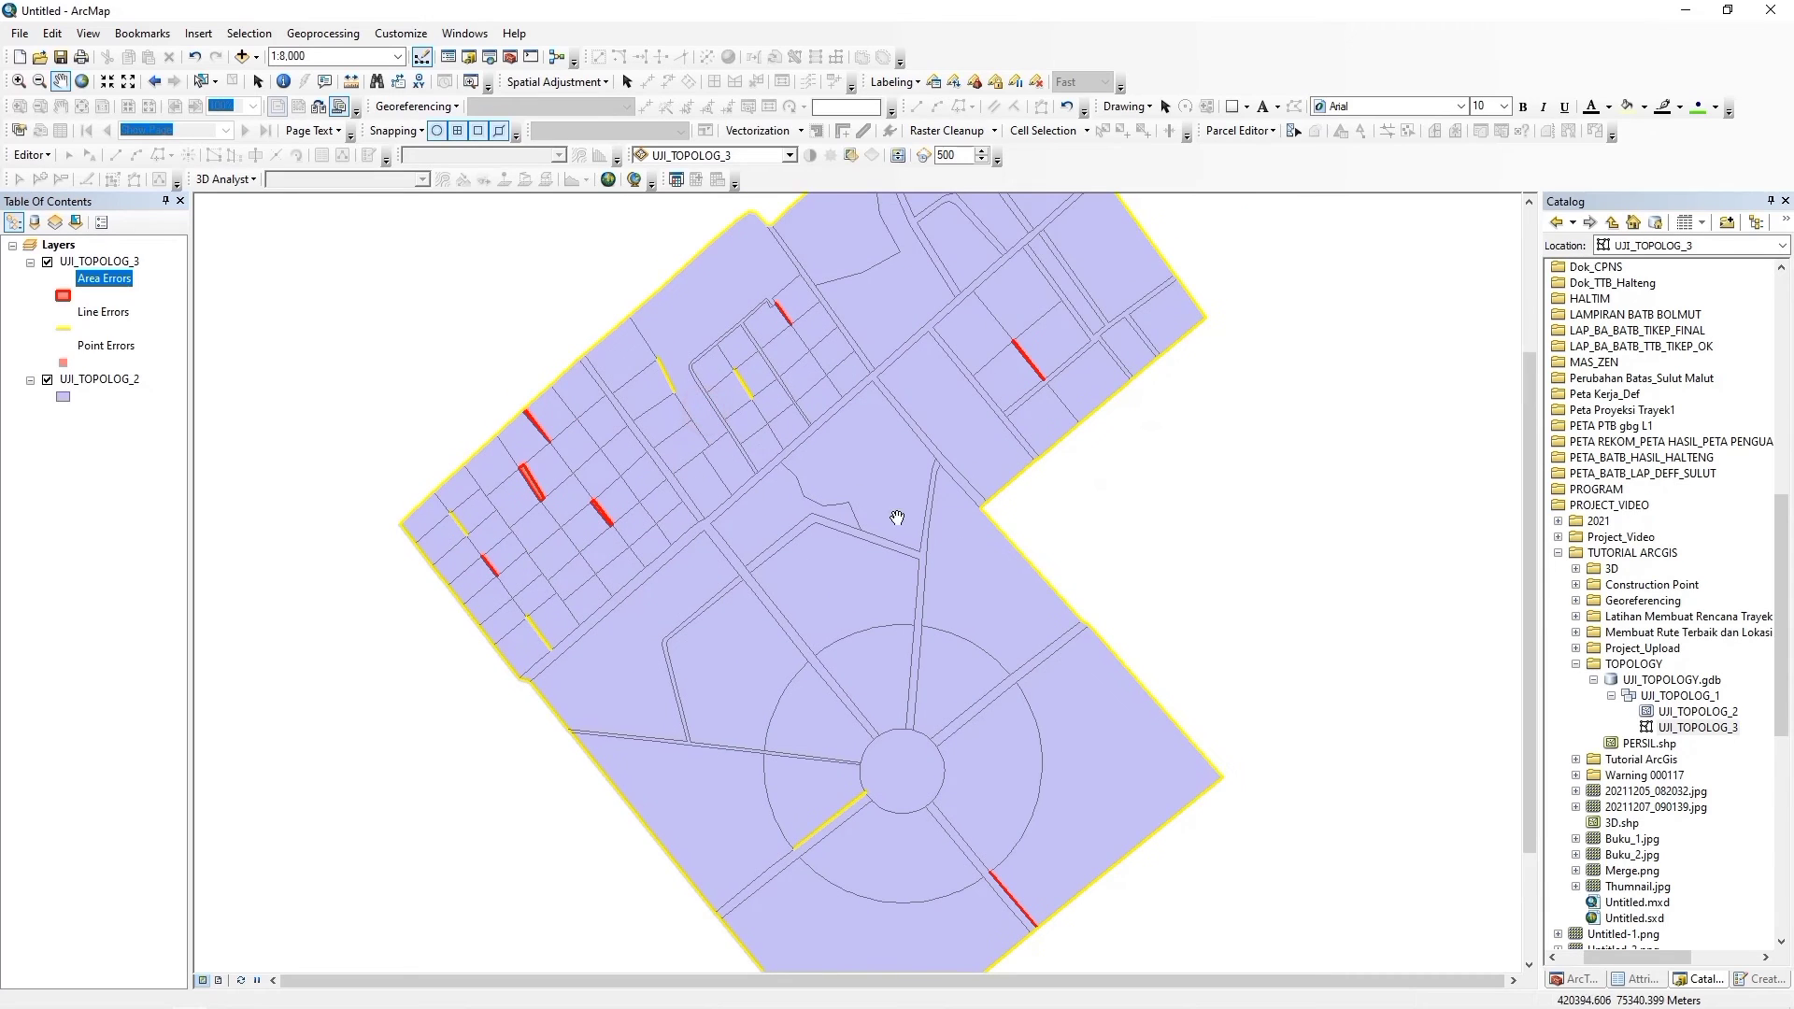
pyautogui.click(911, 576)
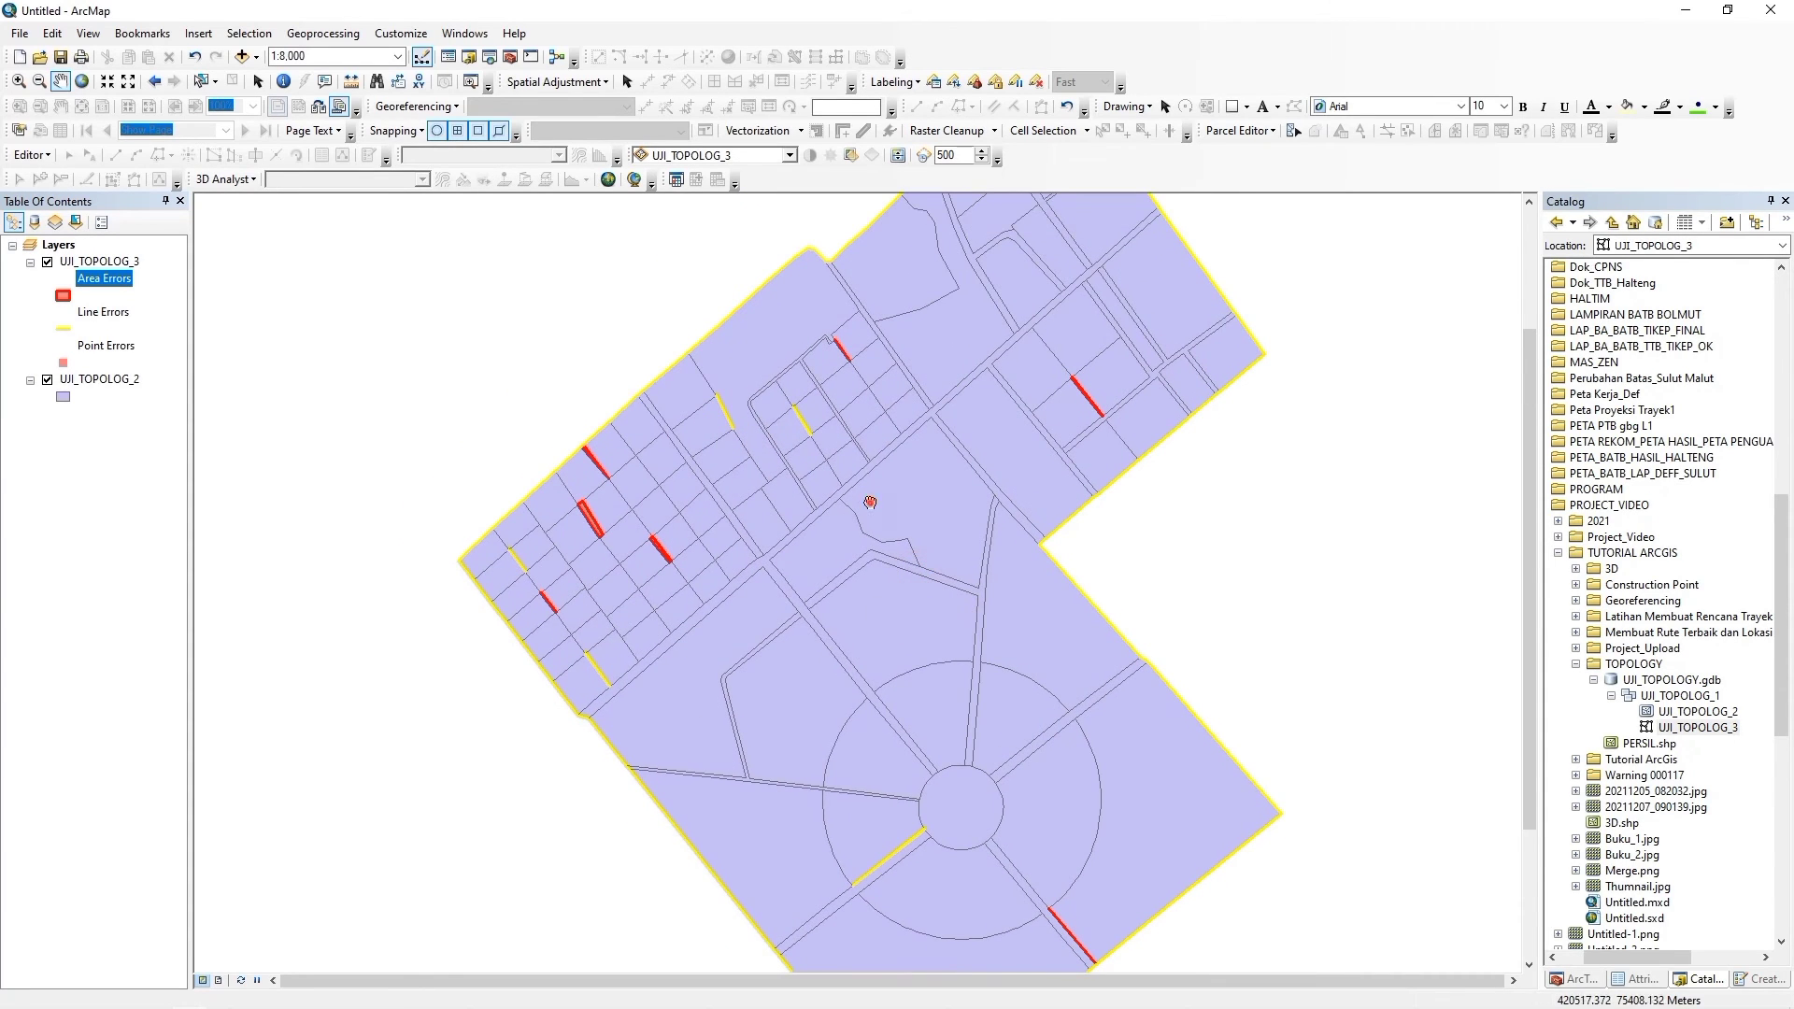
pyautogui.moveTo(870, 503); pyautogui.dragTo(851, 514)
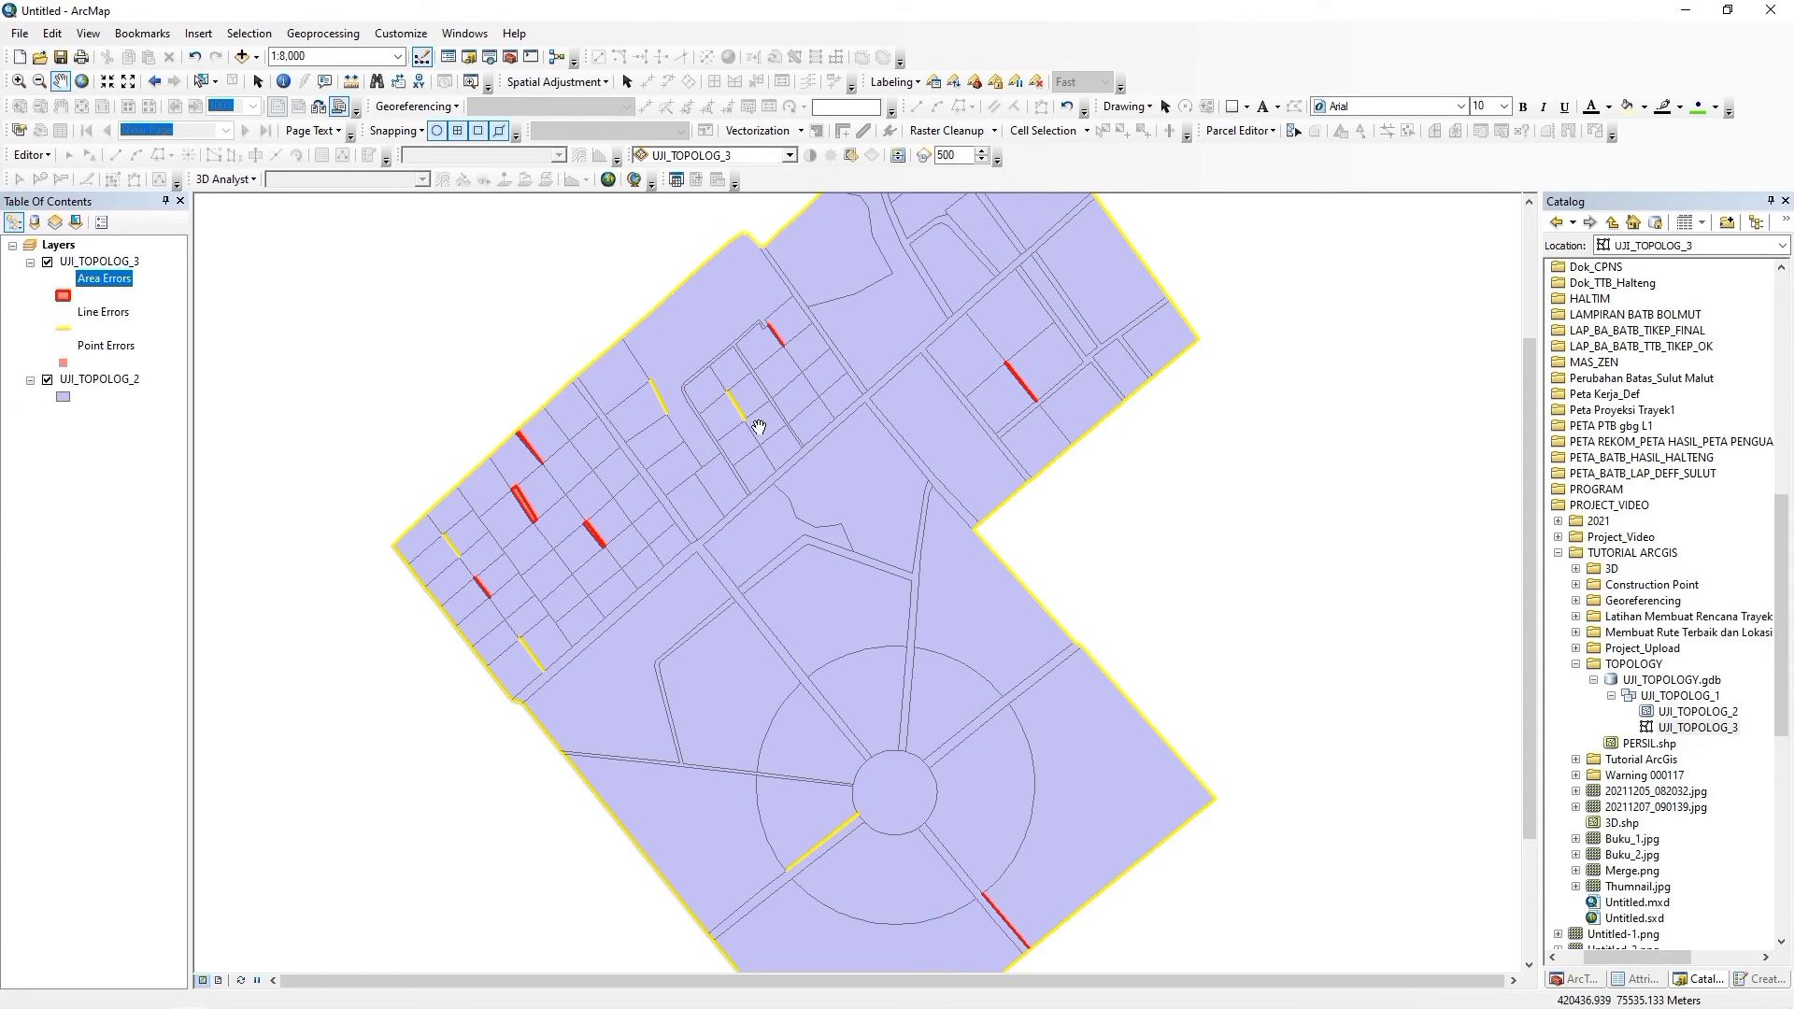
pyautogui.moveTo(852, 597); pyautogui.dragTo(819, 548)
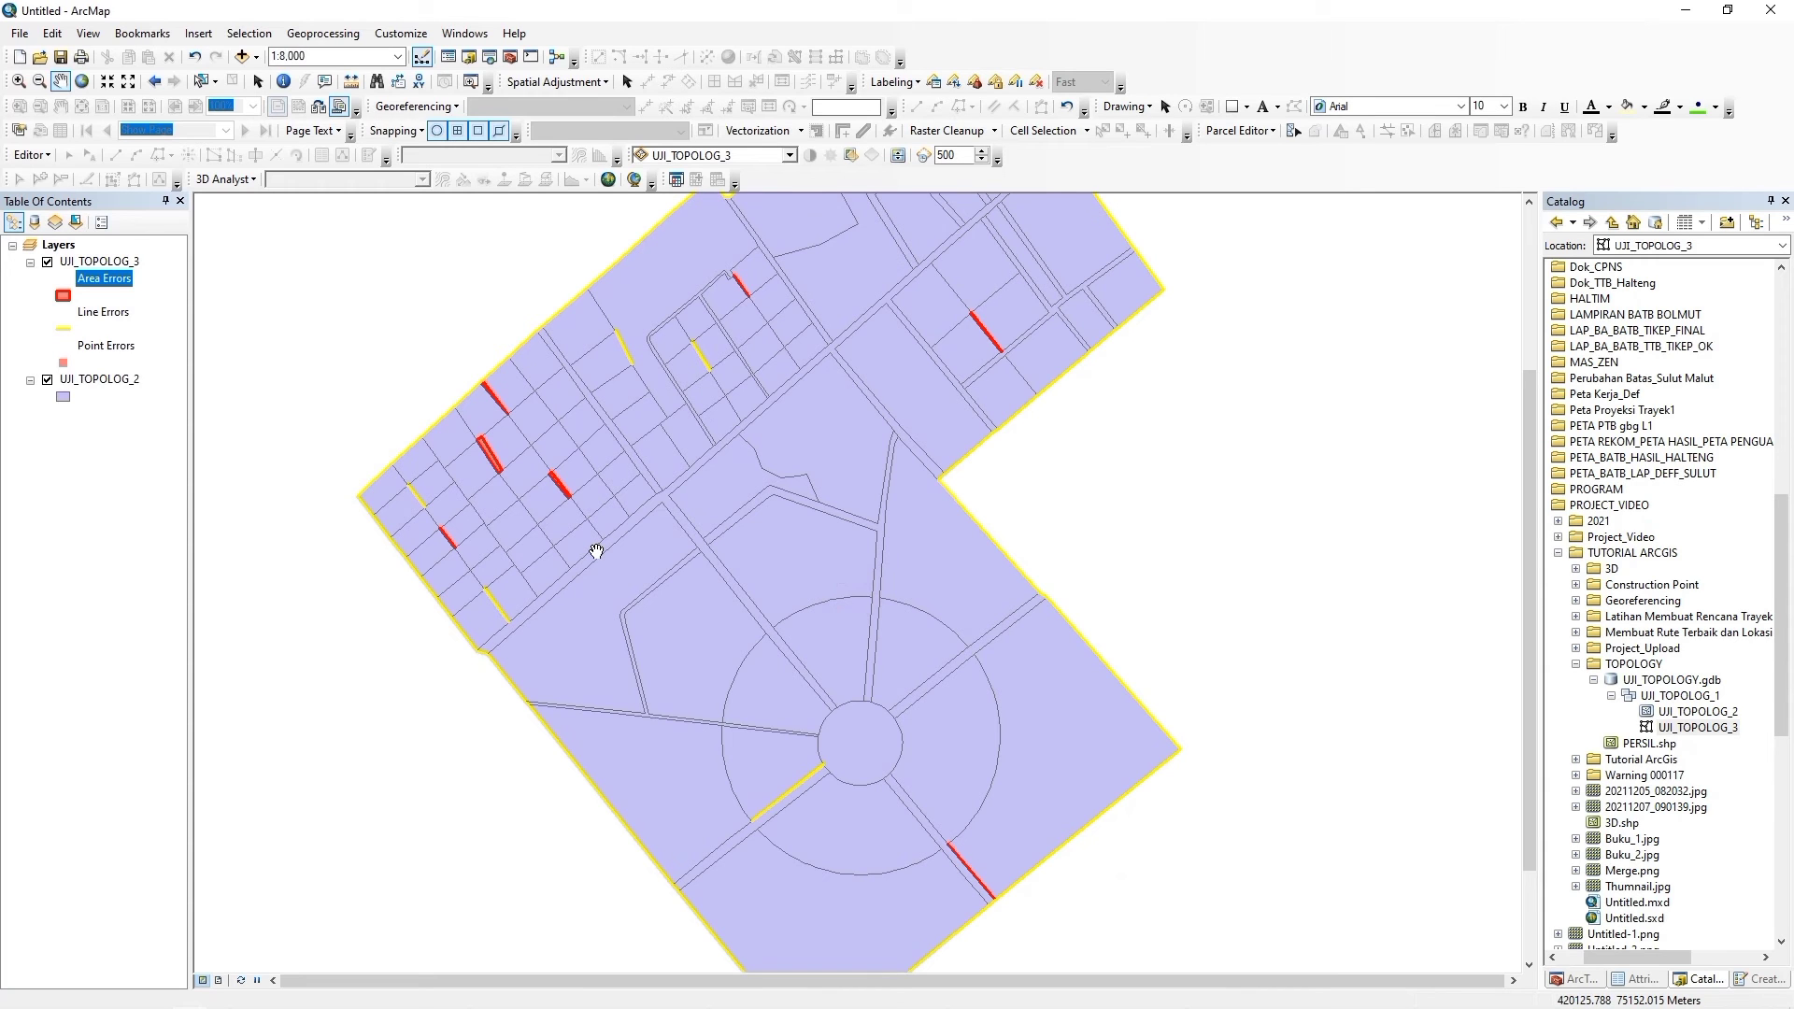
# Inspect a yellow gap error up close by selecting the parcels on either side of it, and clear the selection.
pyautogui.scroll(-6, 673, 420)
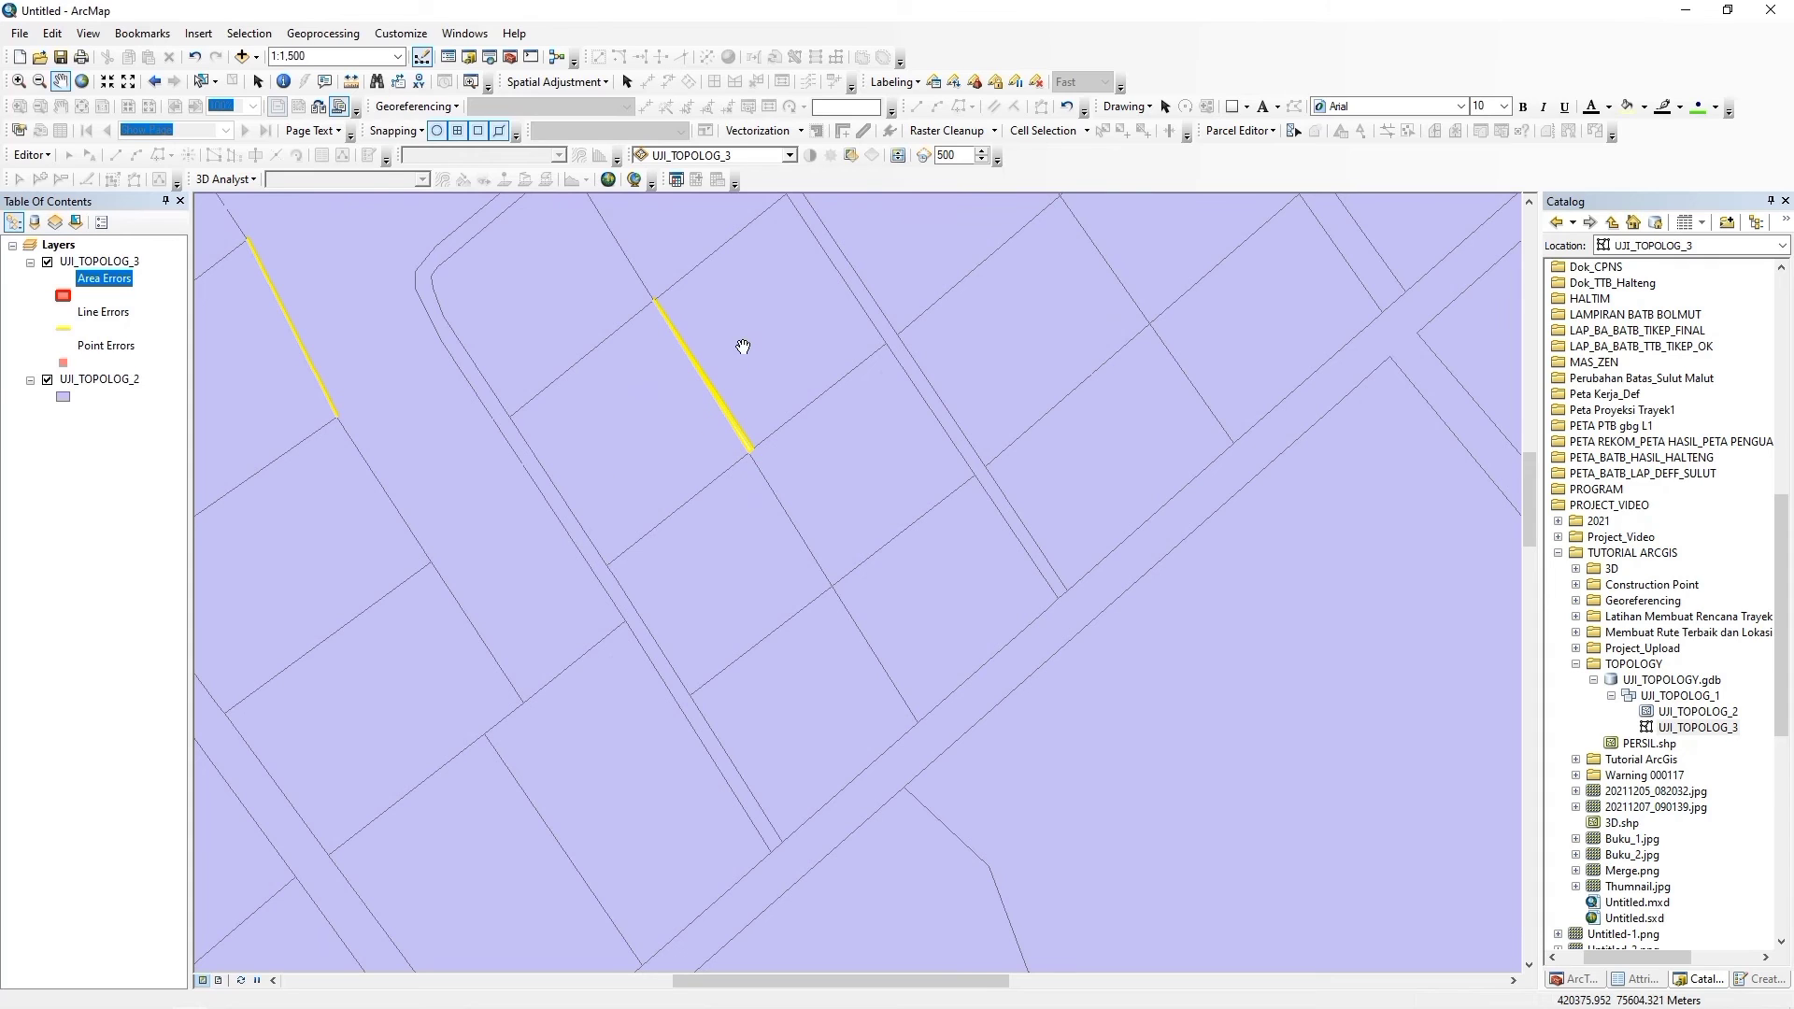
pyautogui.click(199, 81)
pyautogui.click(642, 458)
pyautogui.click(765, 348)
pyautogui.click(664, 426)
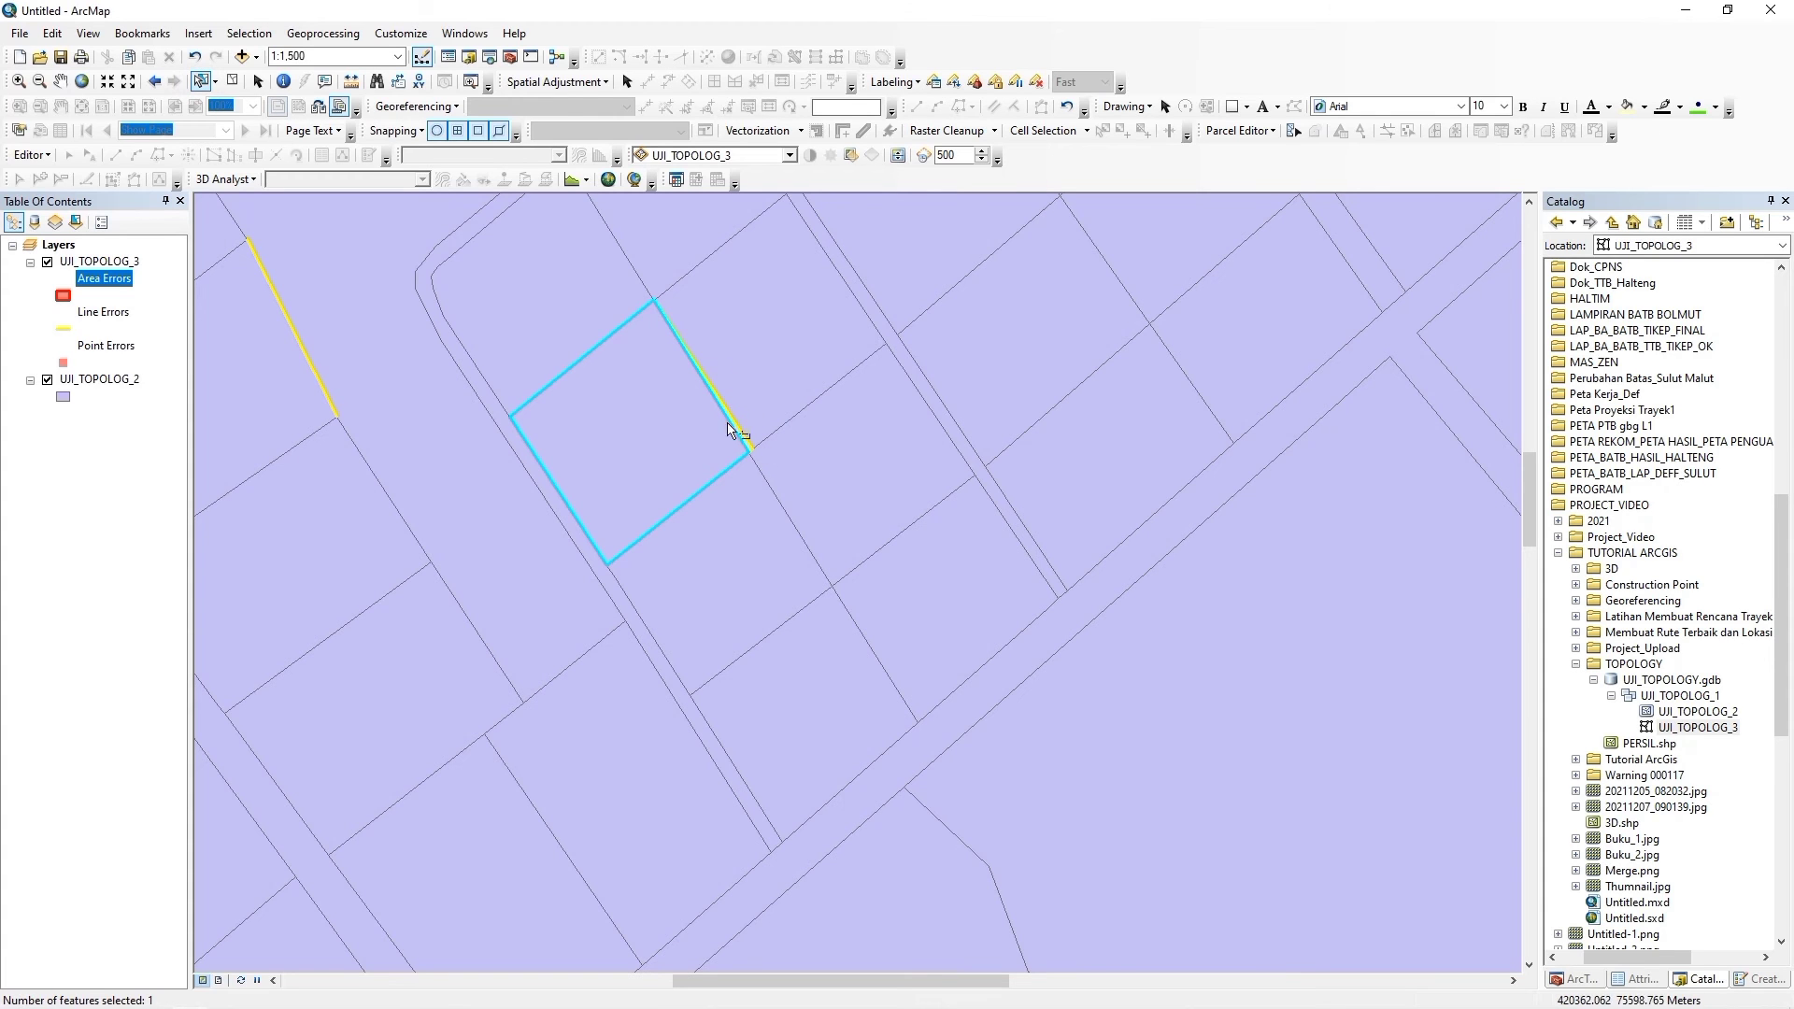
pyautogui.click(233, 79)
# Inspect a red overlap error up close by selecting the two adjoining parcels alternately.
pyautogui.scroll(3, 921, 533)
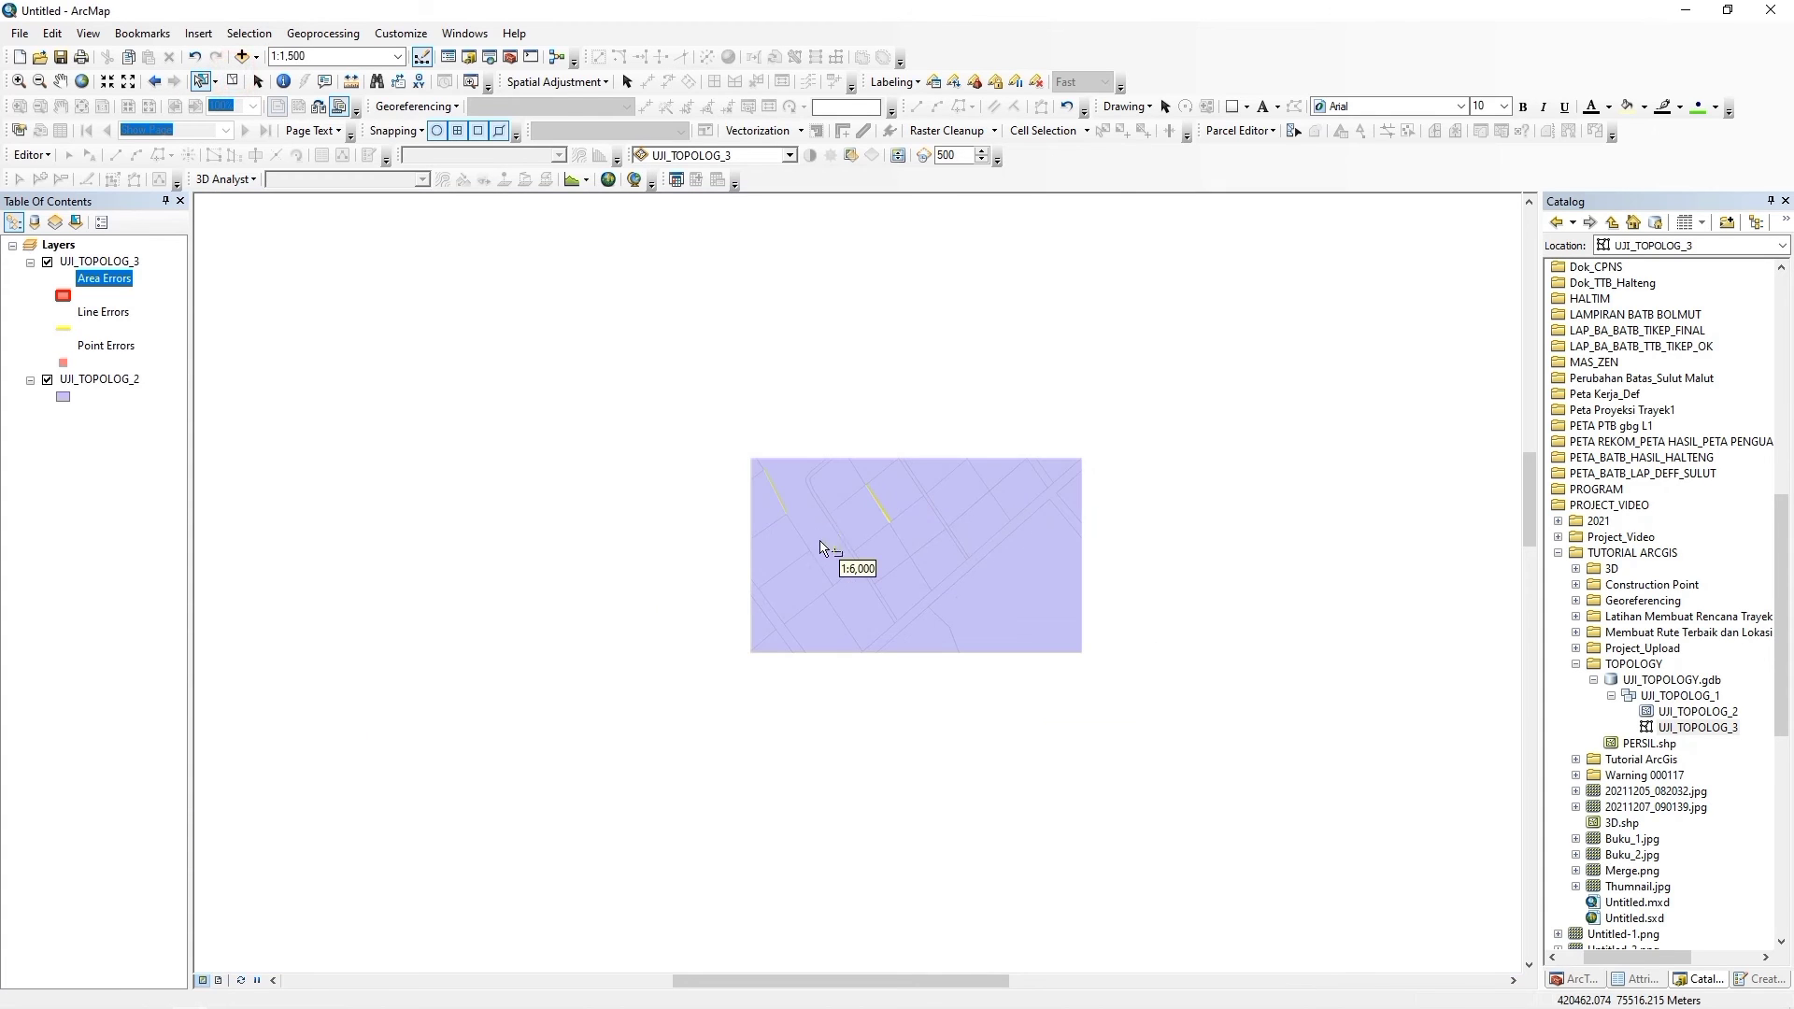
pyautogui.scroll(-3, 862, 477)
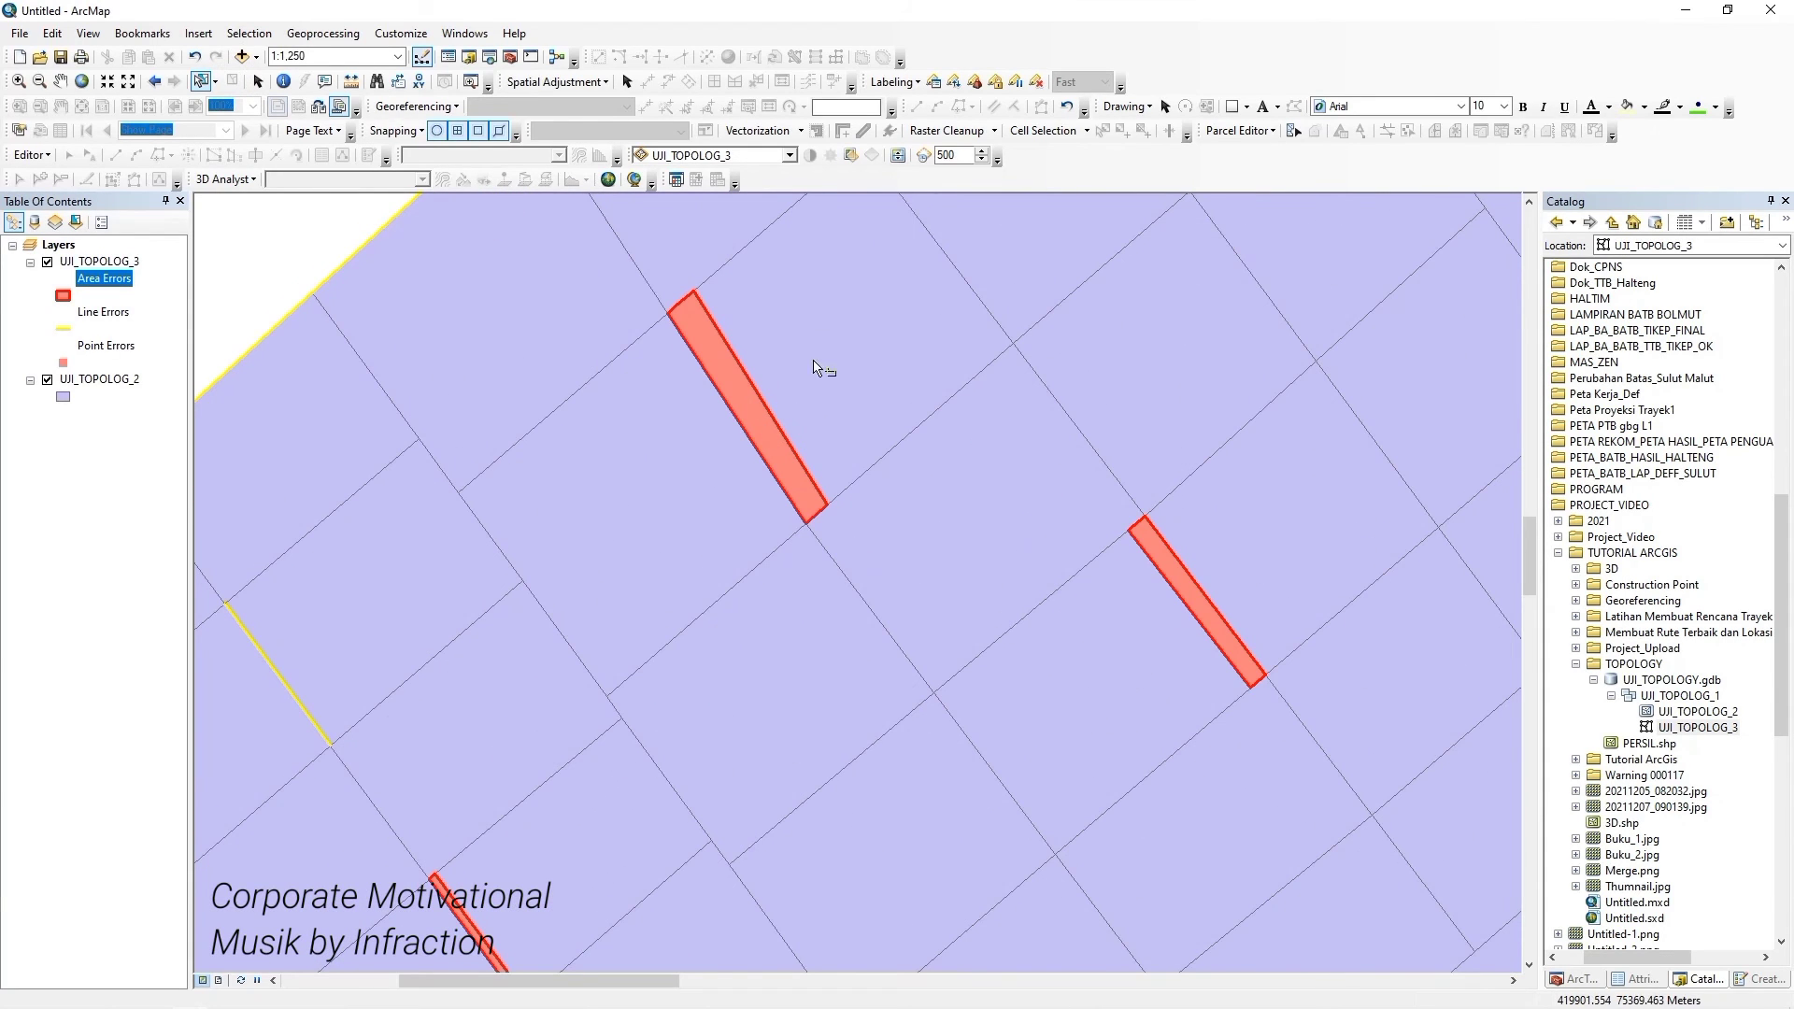
pyautogui.click(869, 345)
pyautogui.click(641, 521)
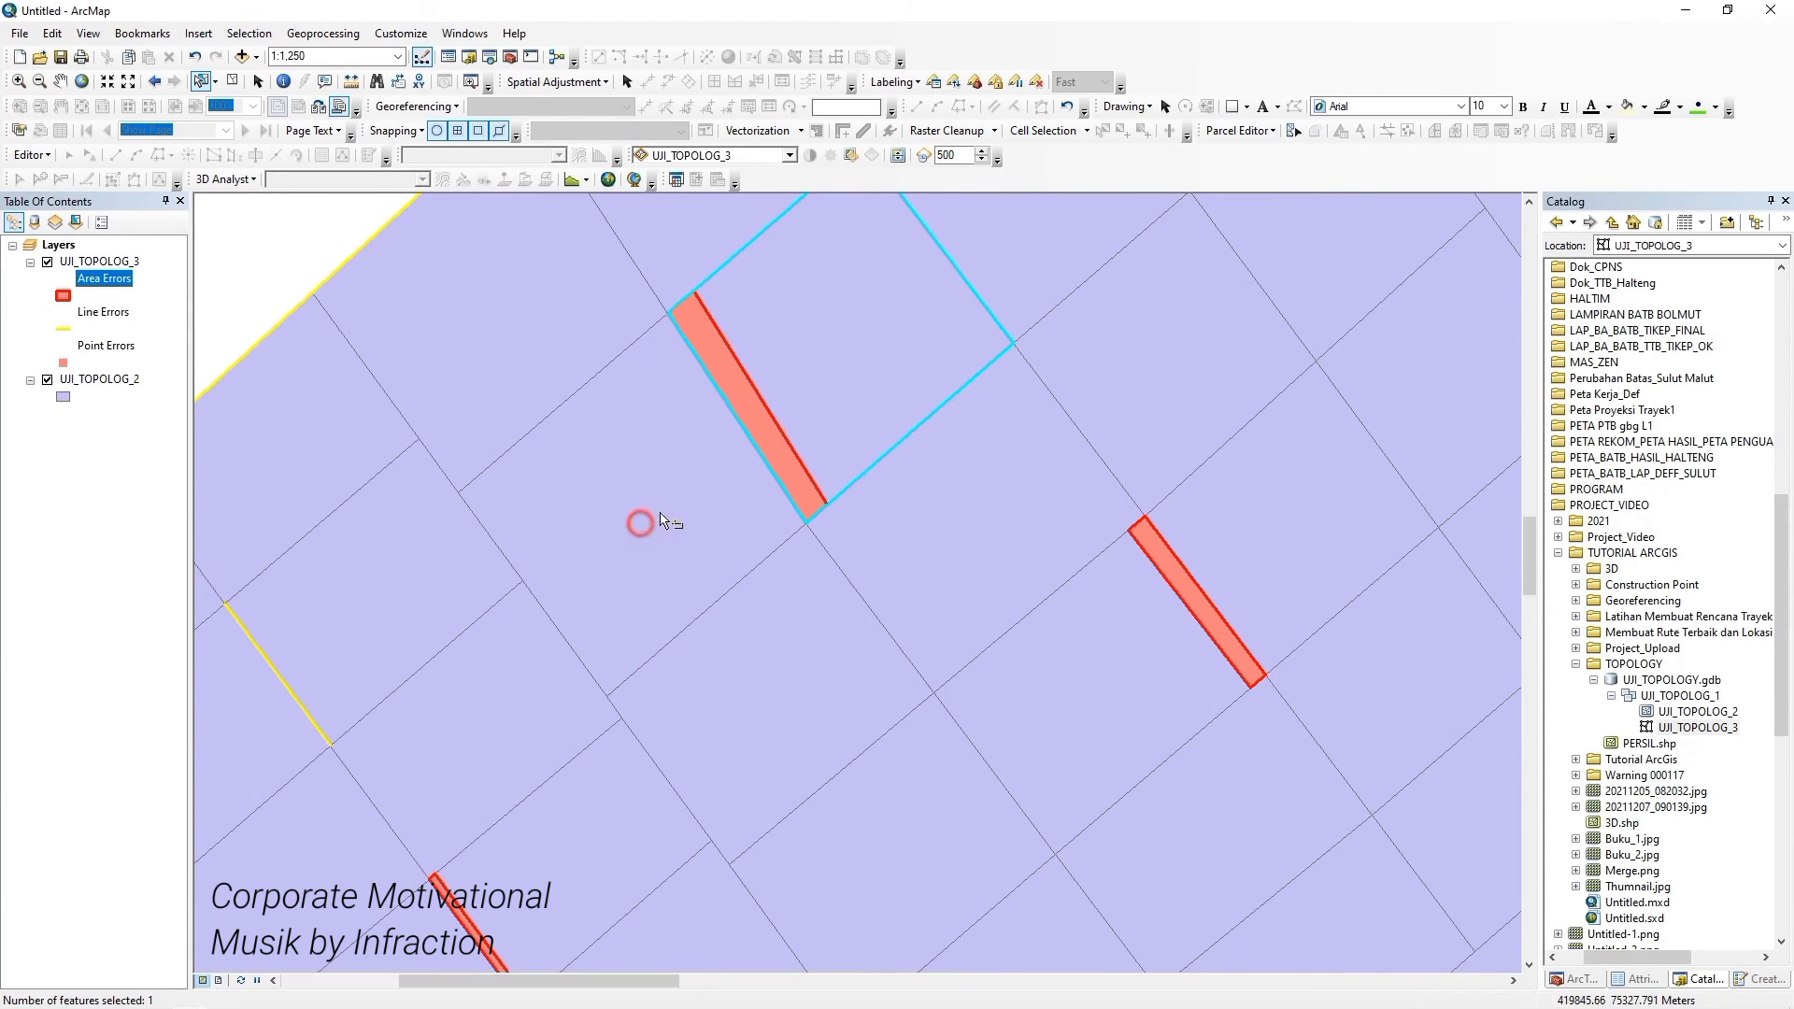
pyautogui.click(881, 320)
pyautogui.click(652, 532)
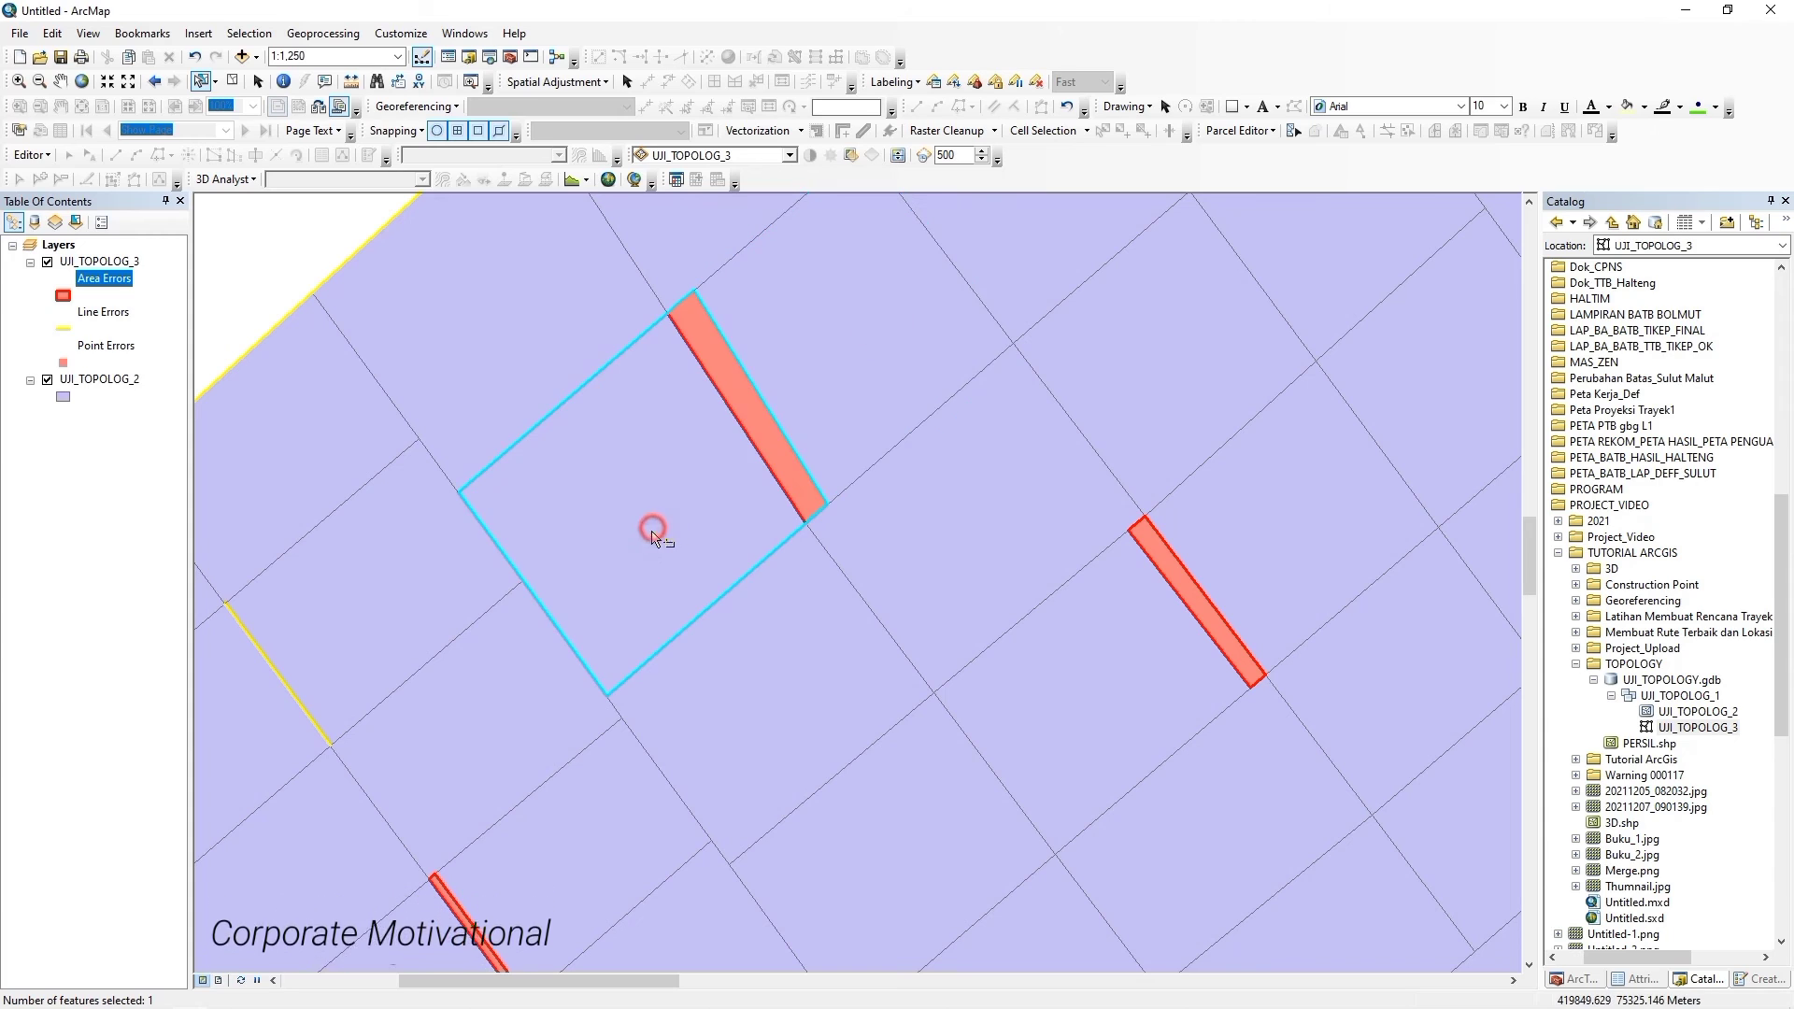
pyautogui.click(896, 327)
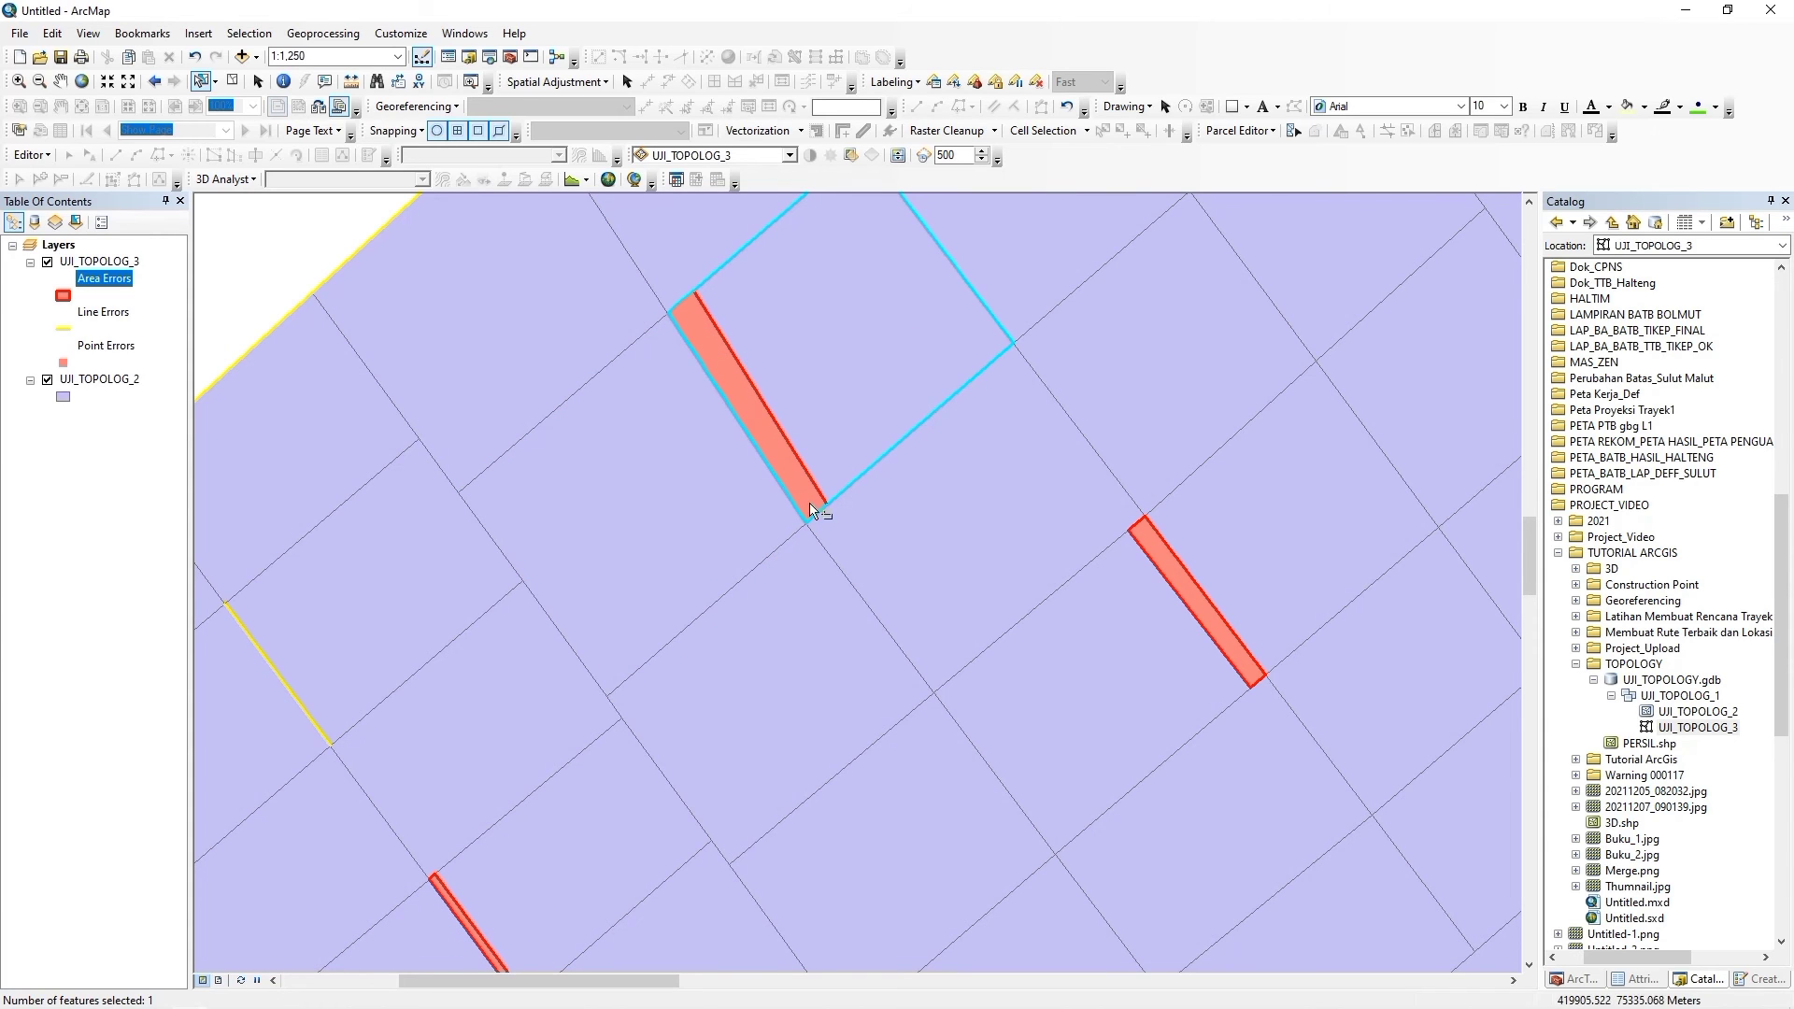
# Generate a summary of the topology errors in the layer properties of UJI_TOPOLOG_3.
pyautogui.scroll(3, 806, 504)
pyautogui.scroll(3, 898, 541)
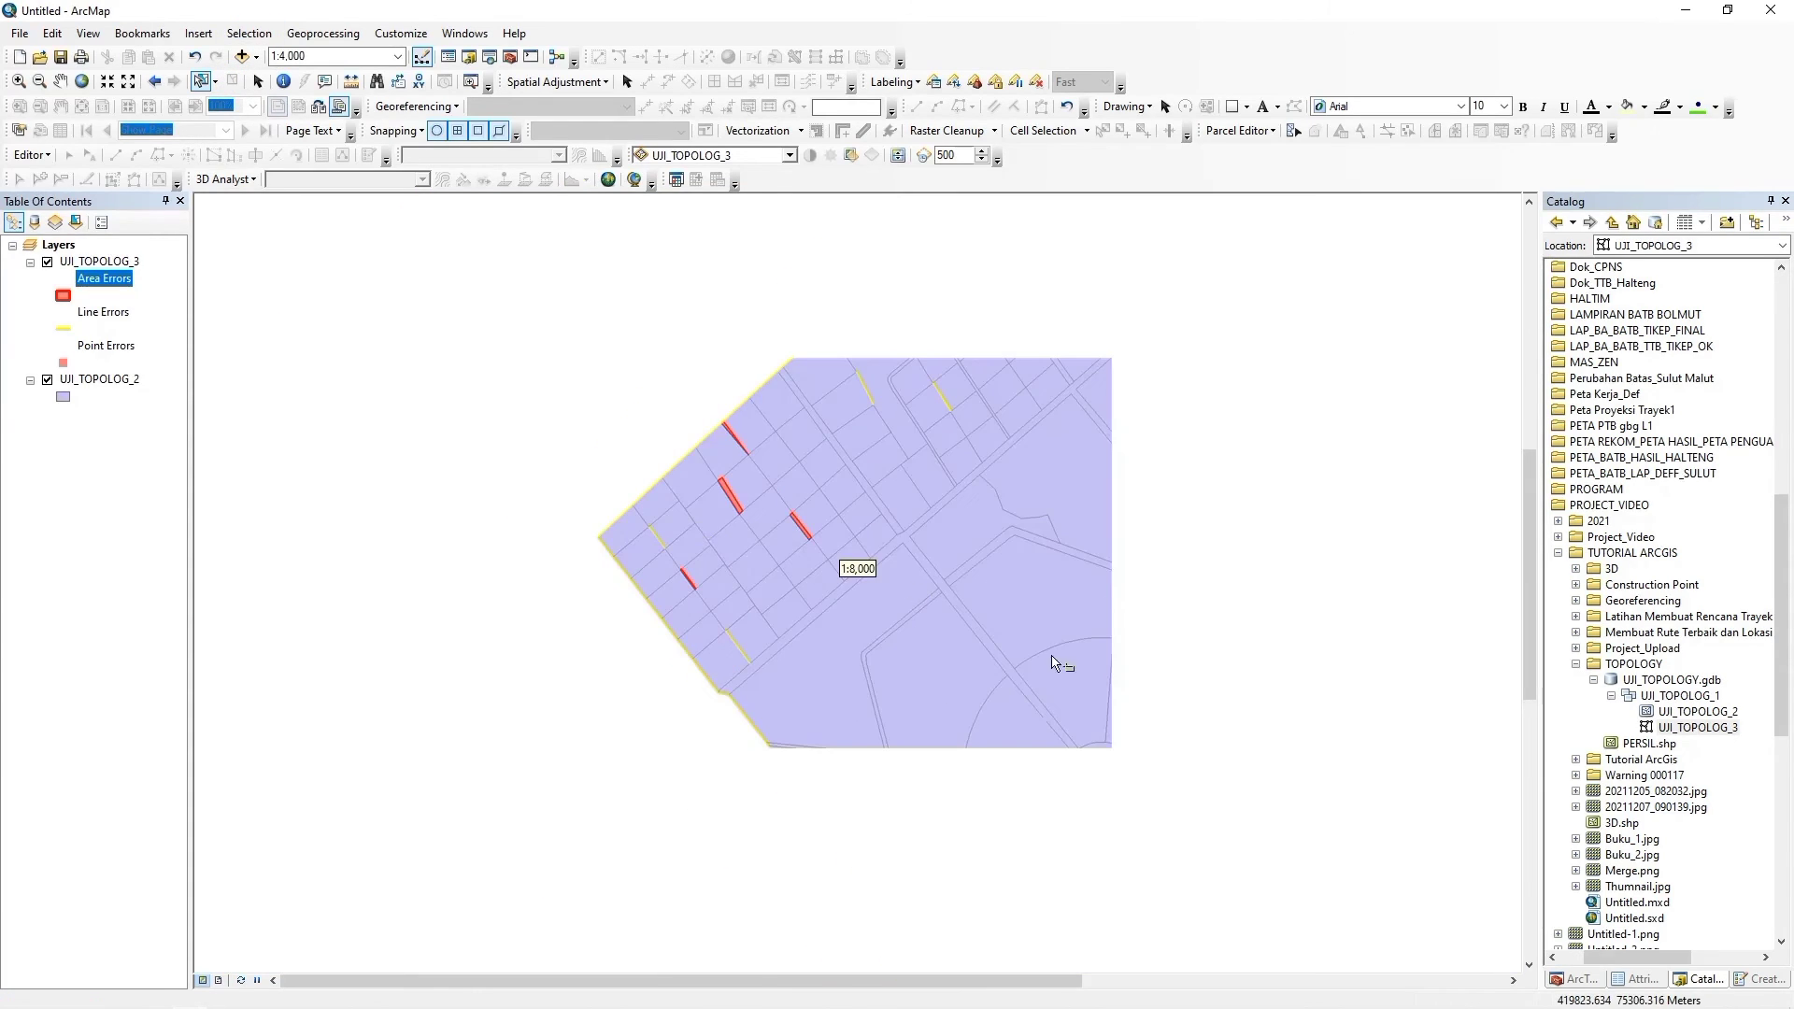
pyautogui.moveTo(946, 509); pyautogui.dragTo(892, 533)
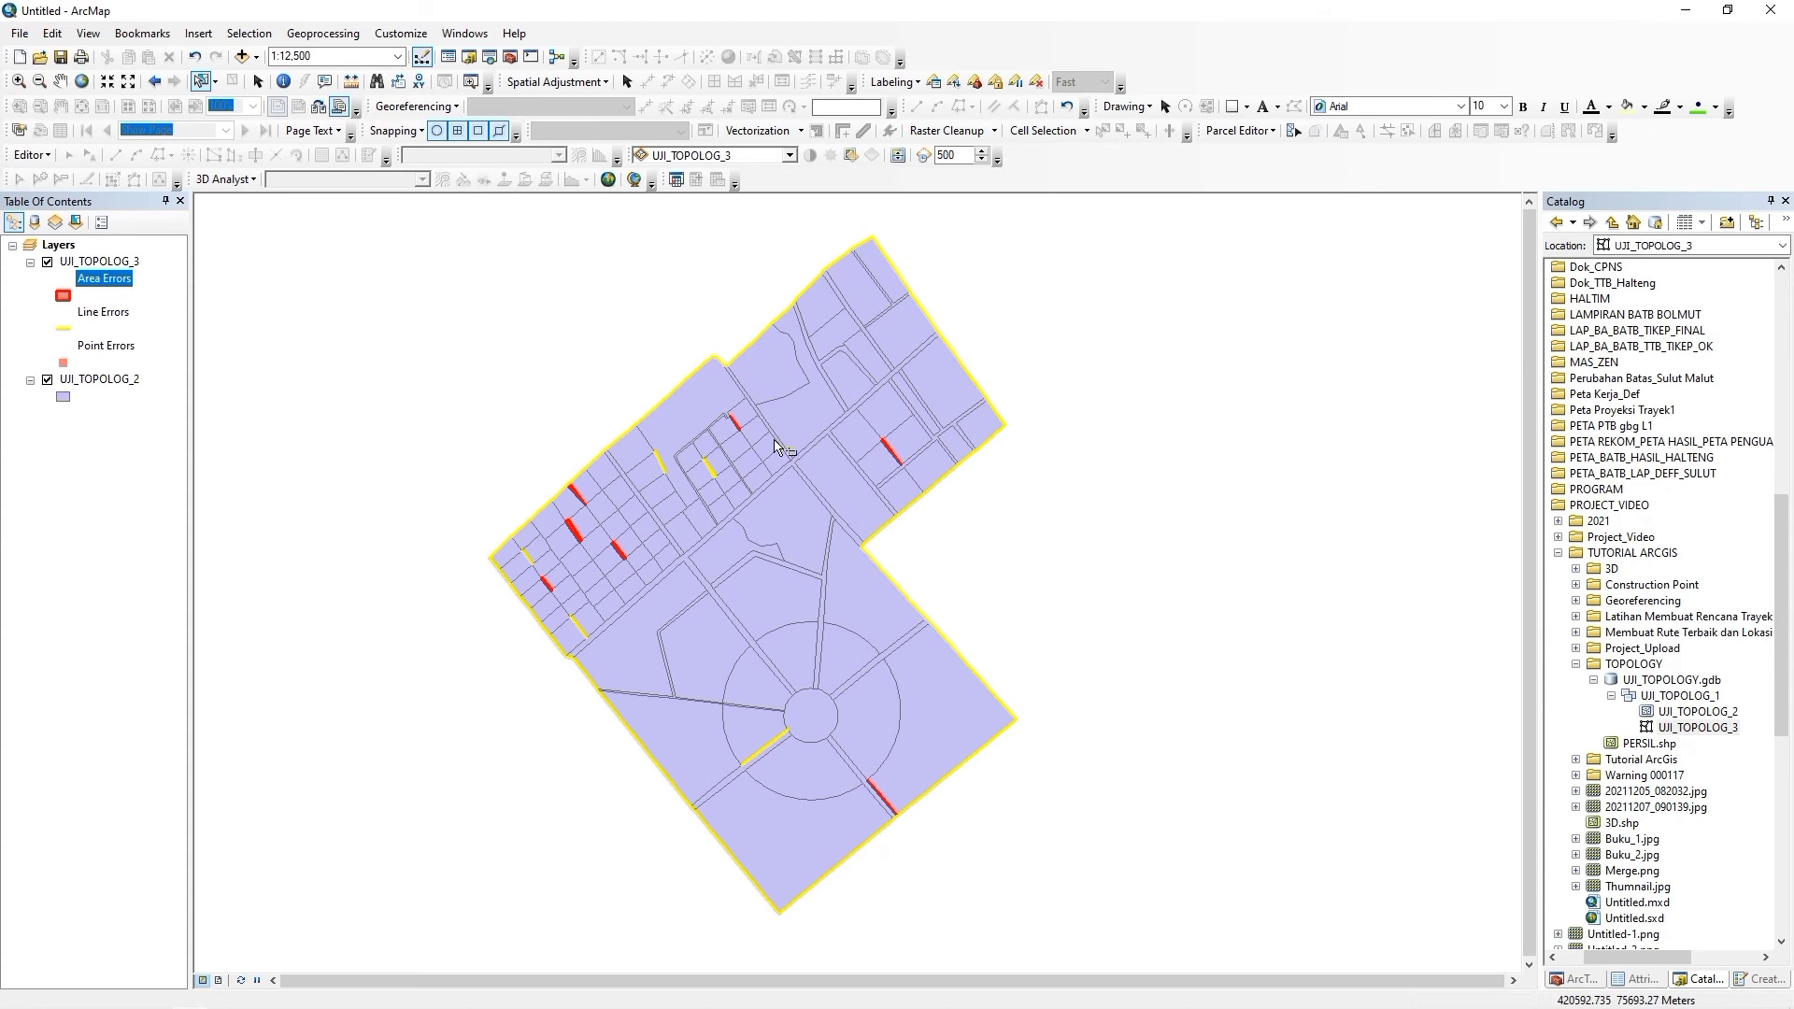
pyautogui.rightClick(105, 263)
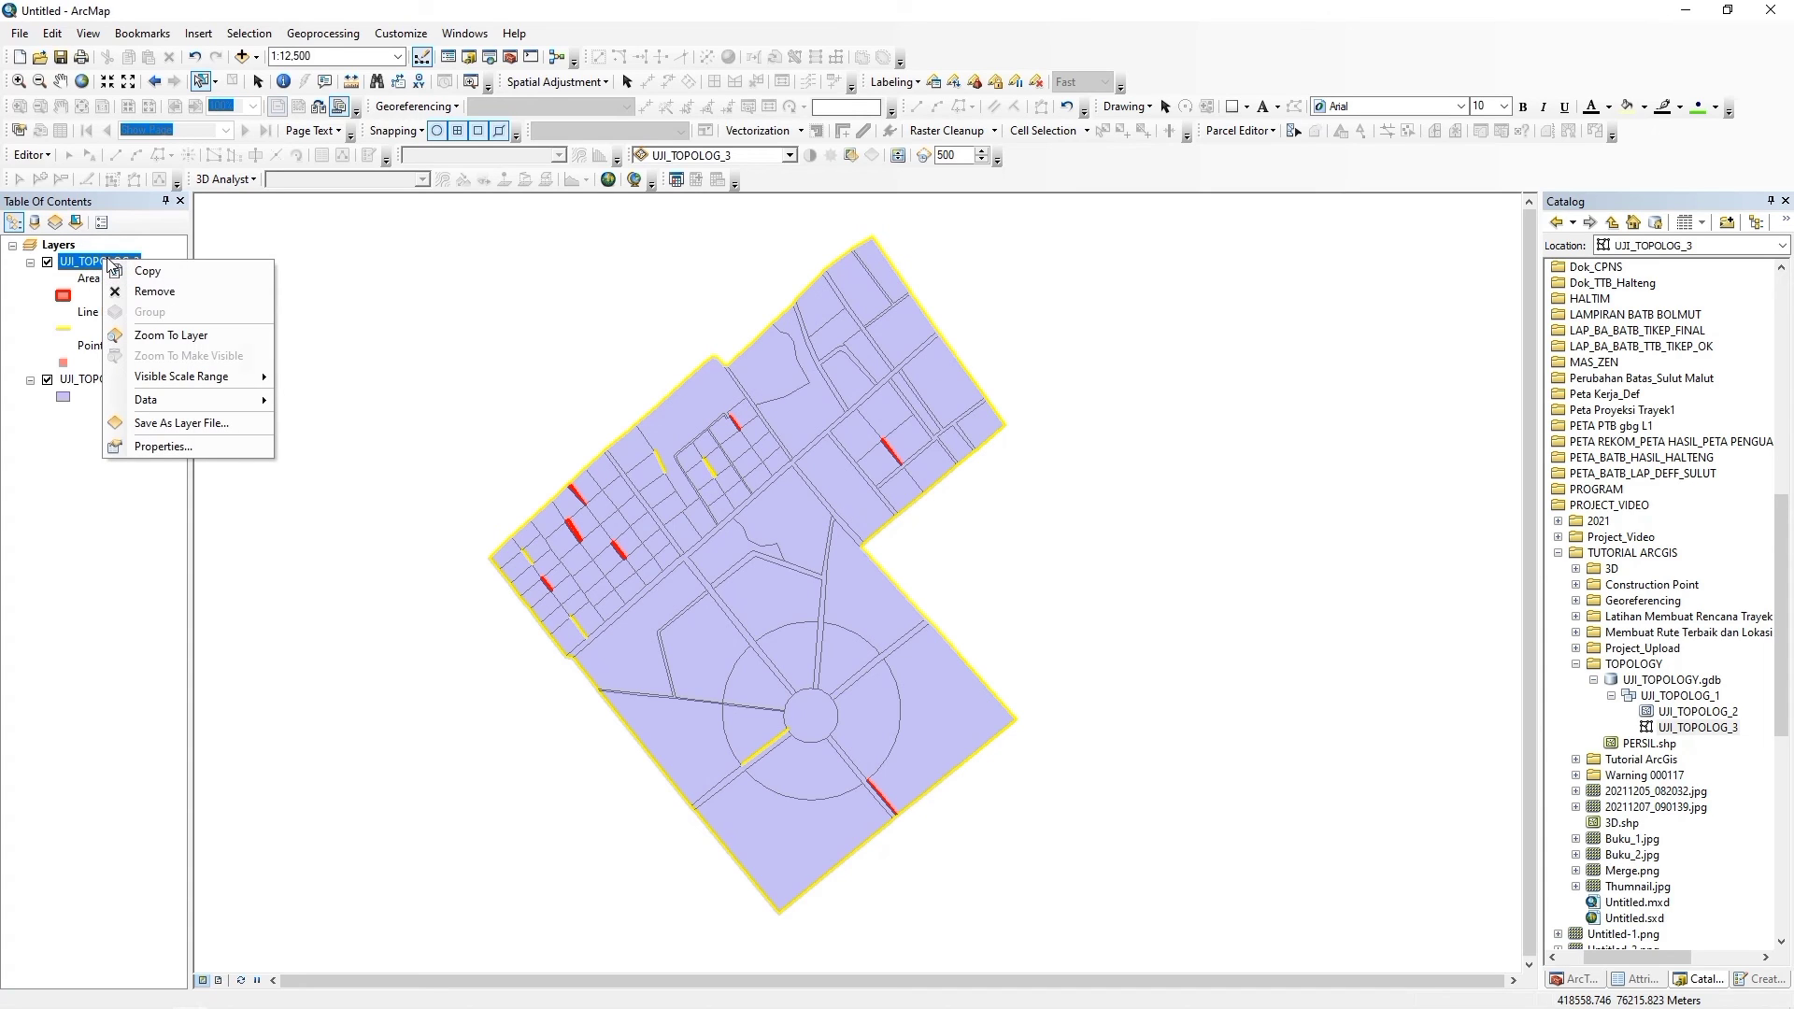
pyautogui.click(200, 450)
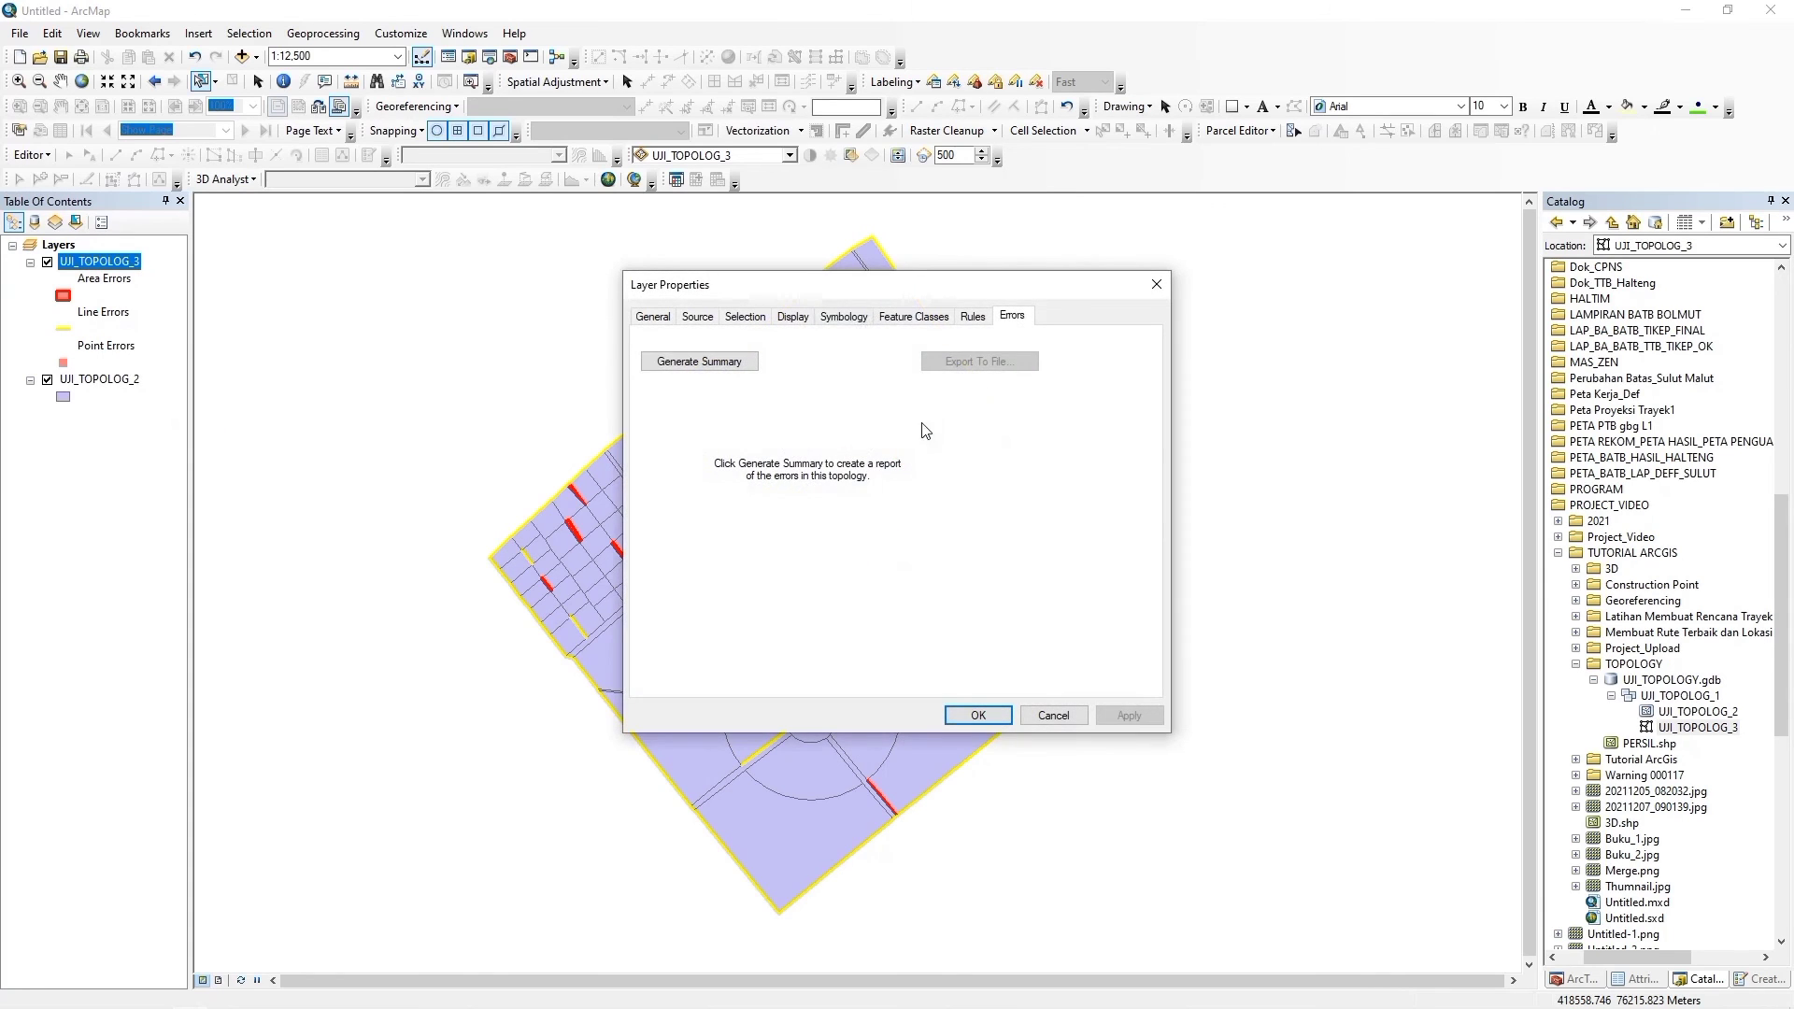
pyautogui.moveTo(897, 287); pyautogui.dragTo(1320, 260)
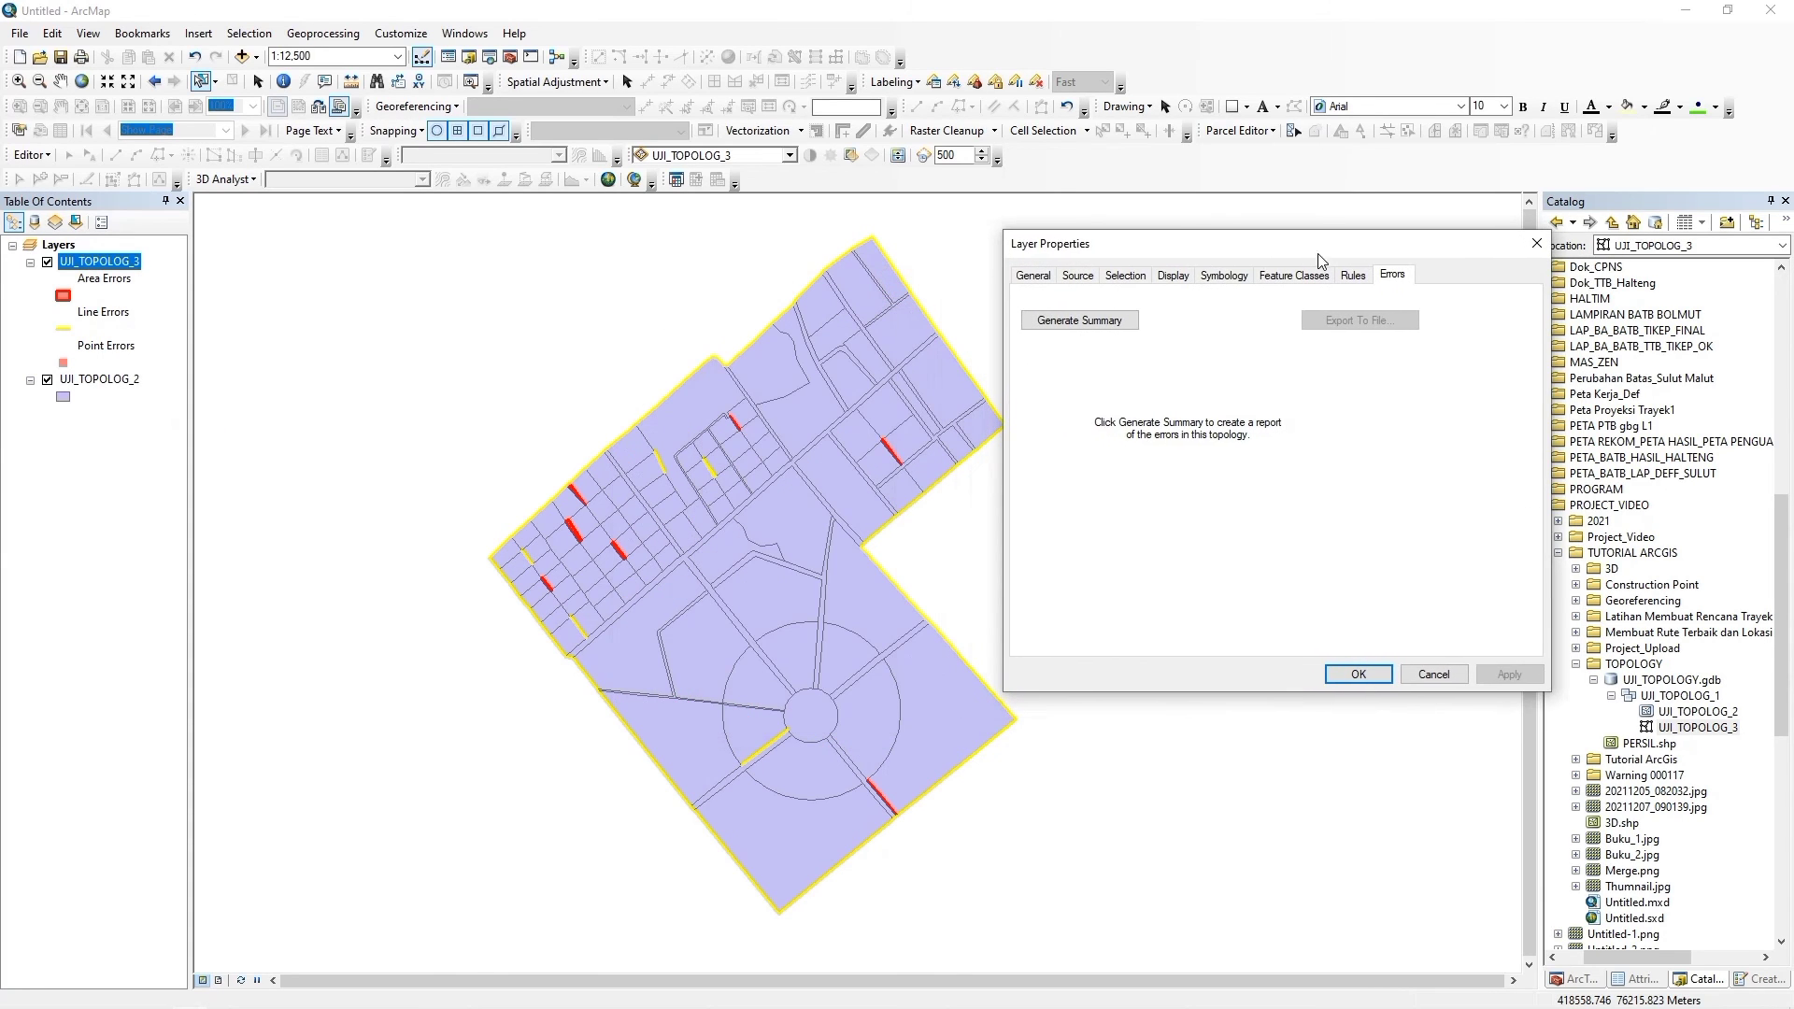
pyautogui.click(1106, 333)
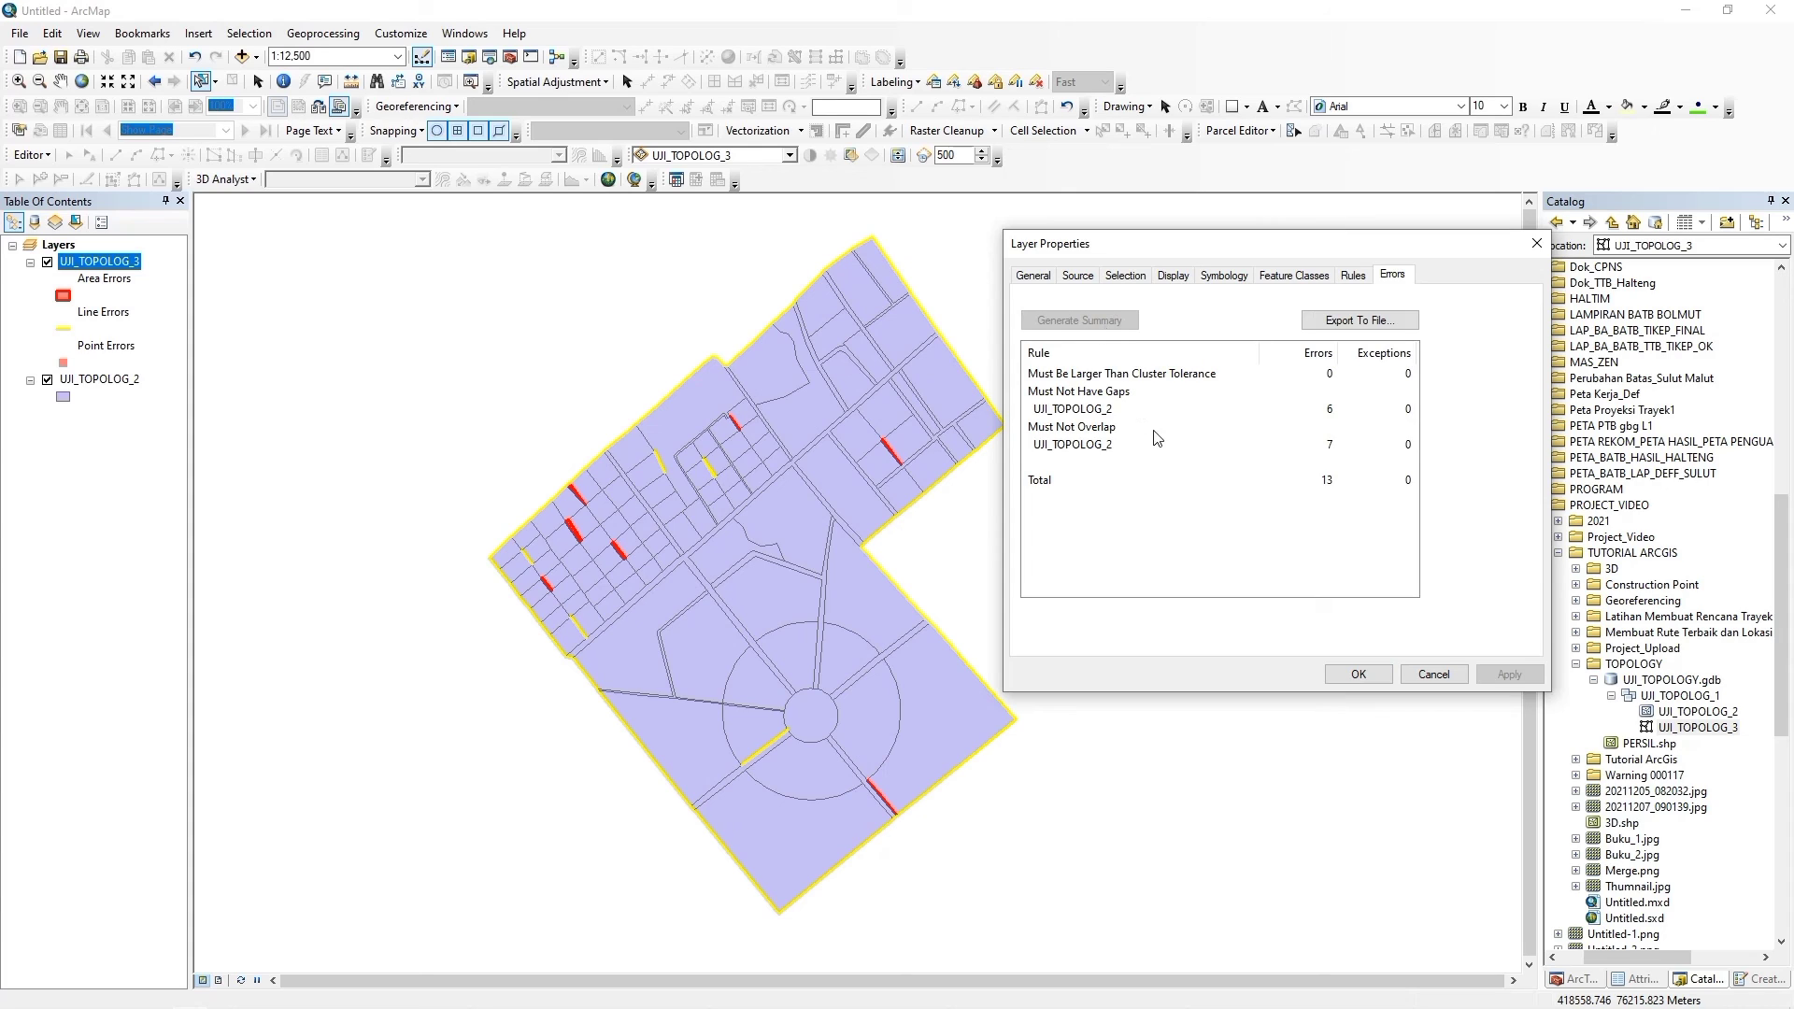
# Review the error counts for the Must Not Have Gaps and Must Not Overlap rules and the total, and close the layer properties.
pyautogui.click(1091, 397)
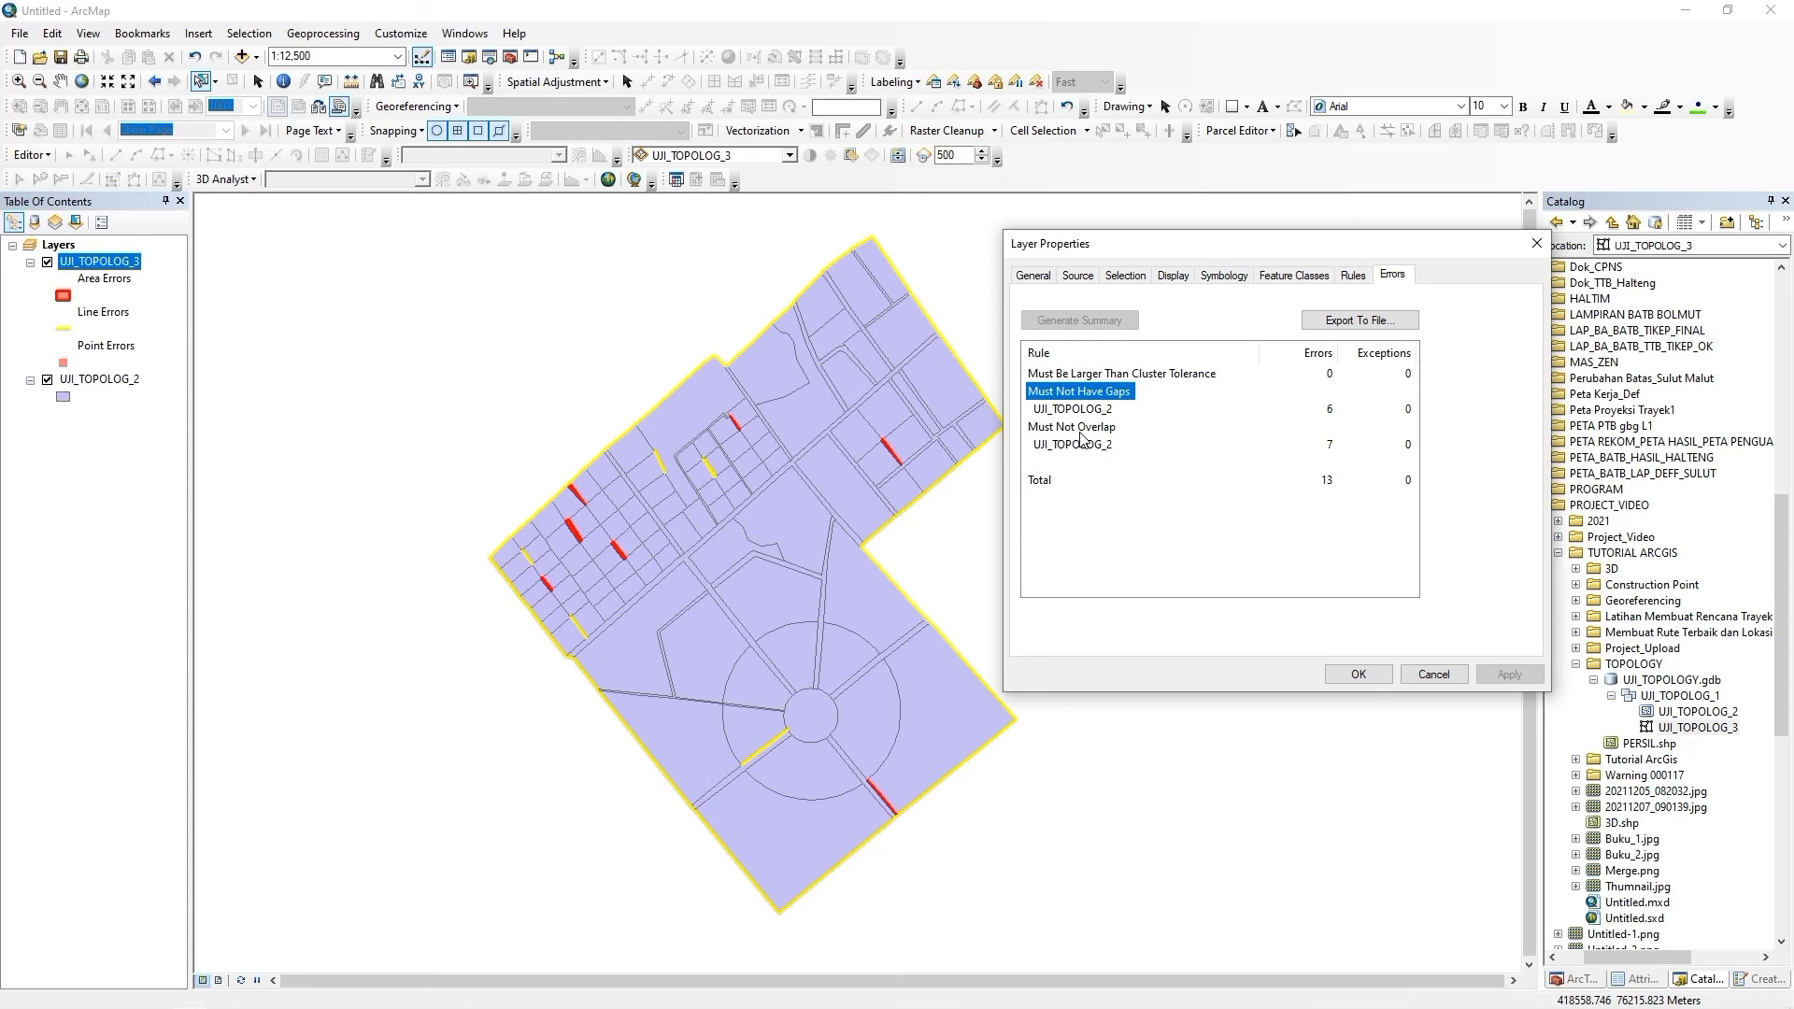
pyautogui.click(1104, 453)
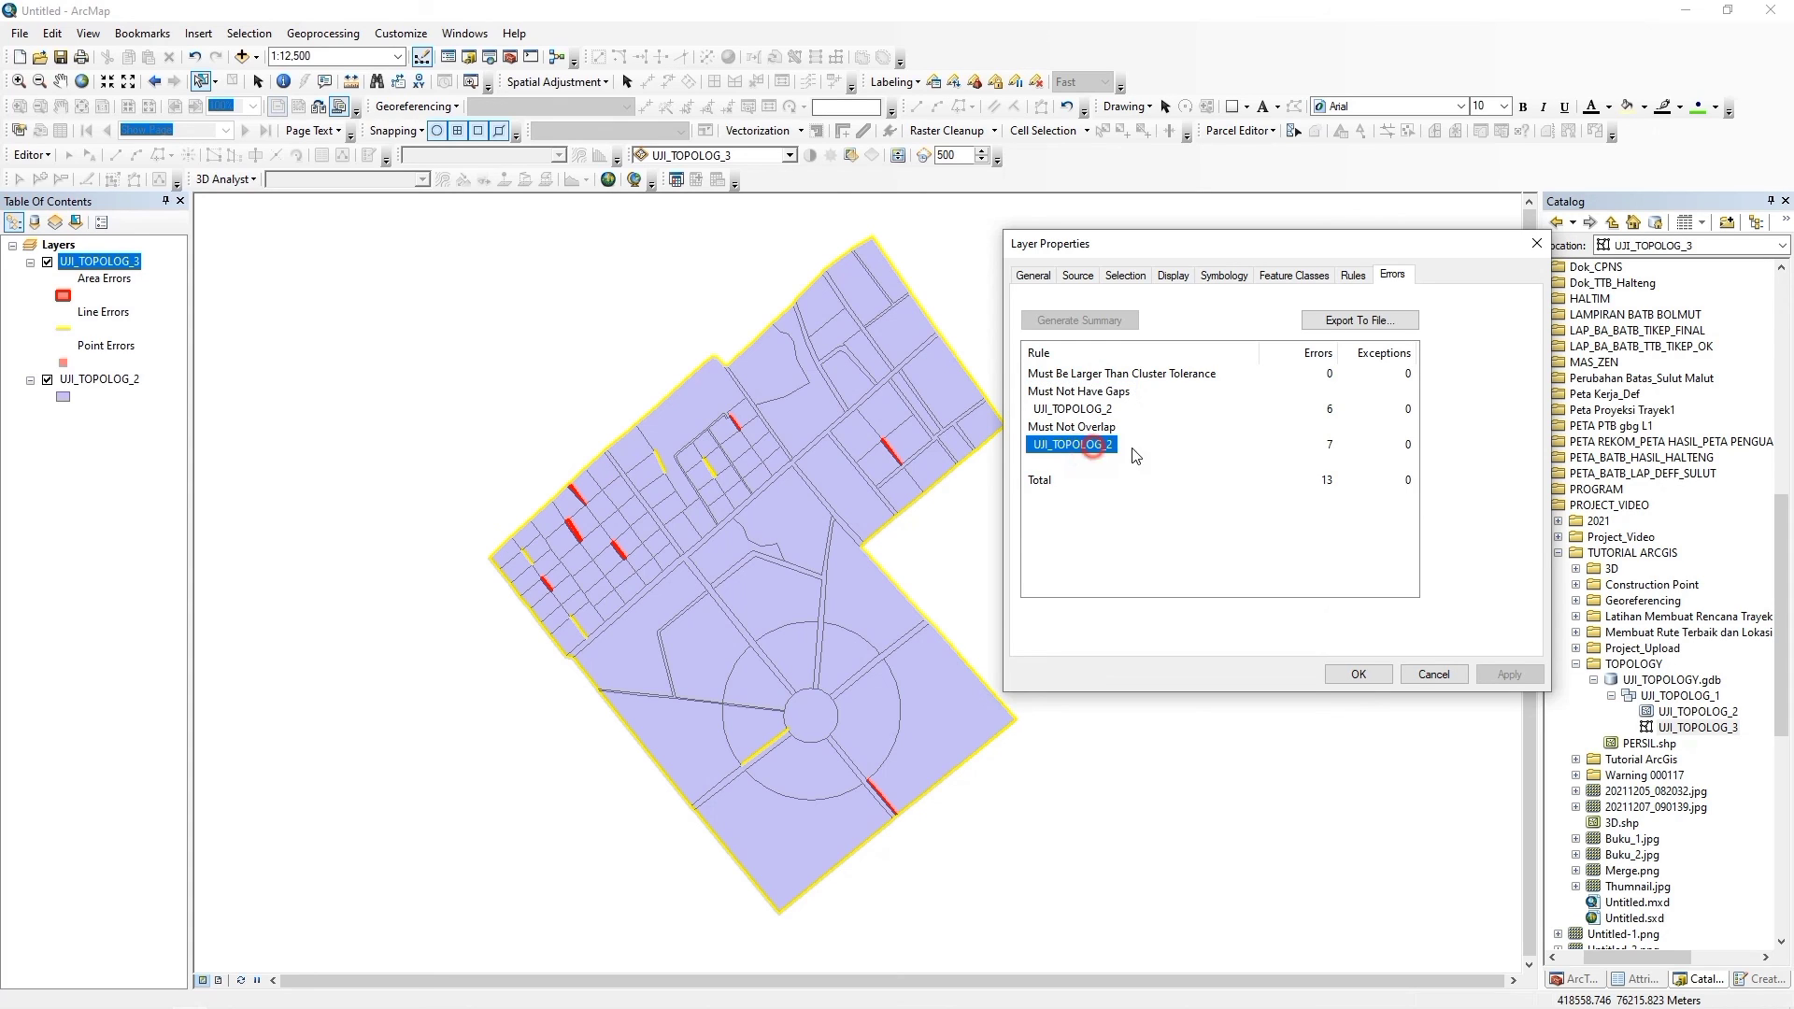
pyautogui.click(1329, 452)
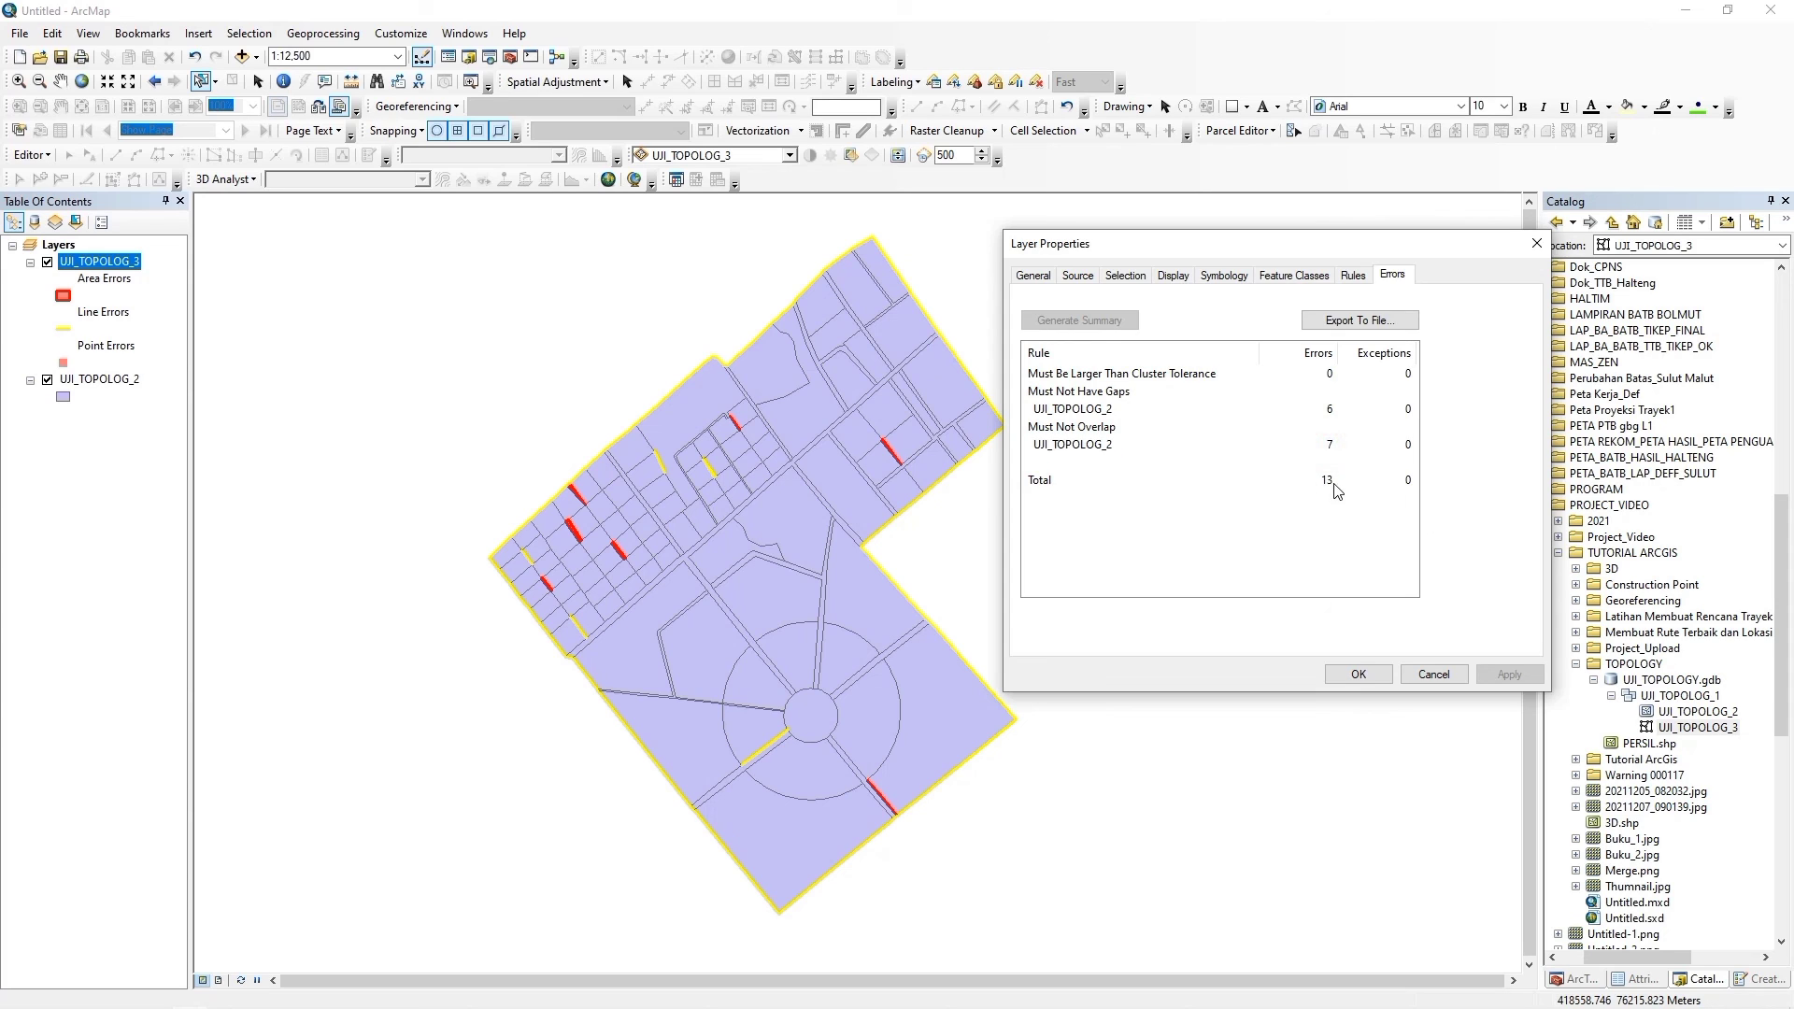
pyautogui.click(1360, 674)
pyautogui.moveTo(1081, 589); pyautogui.dragTo(1007, 629)
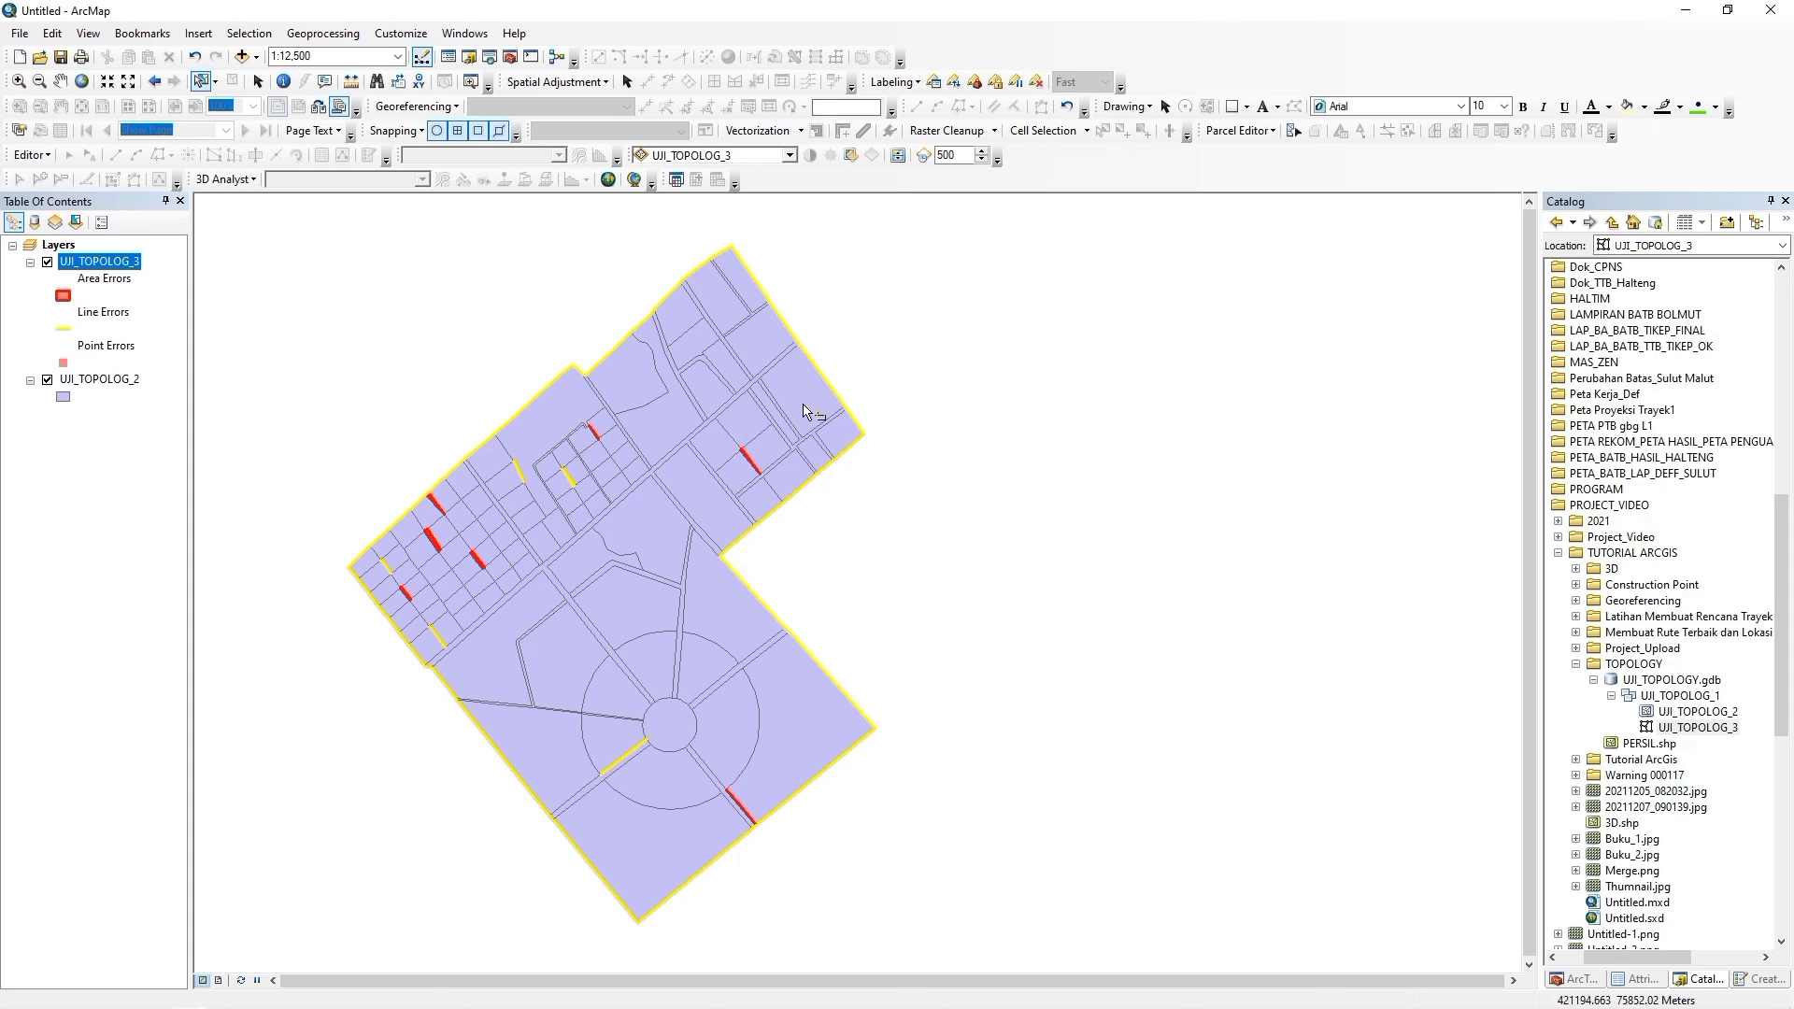
pyautogui.moveTo(892, 591); pyautogui.dragTo(924, 562)
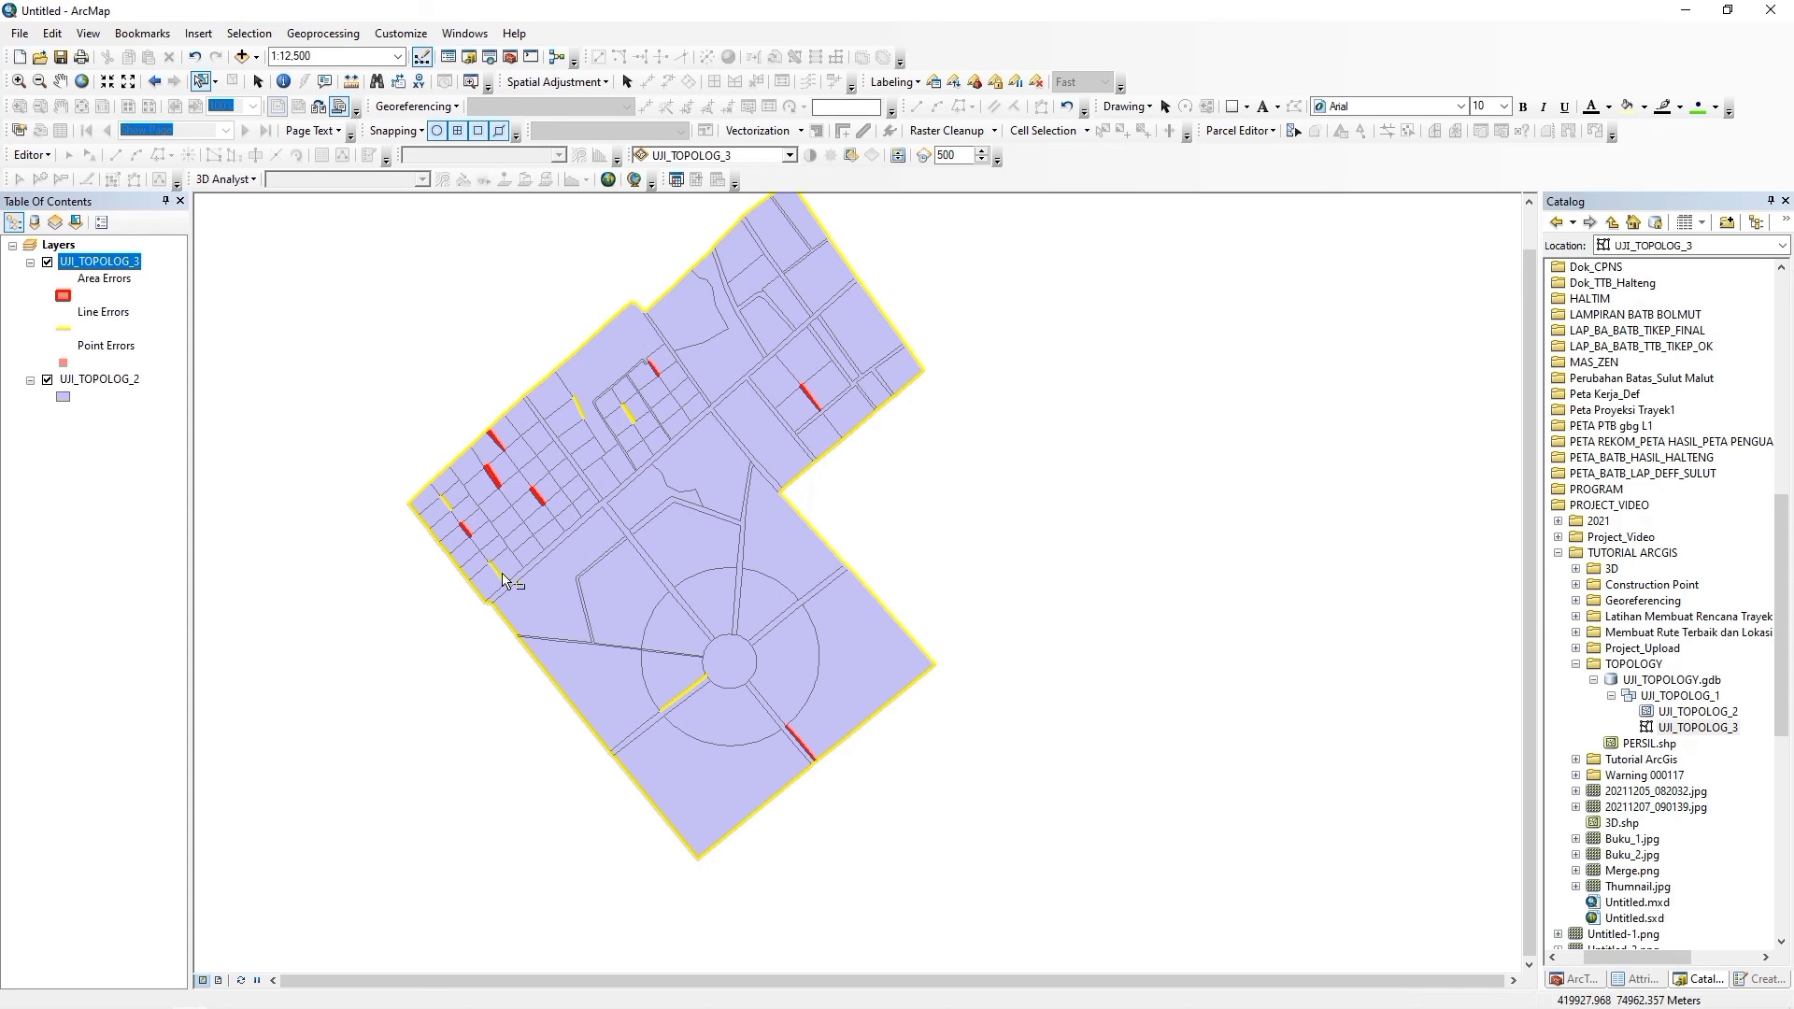
pyautogui.scroll(2, 503, 579)
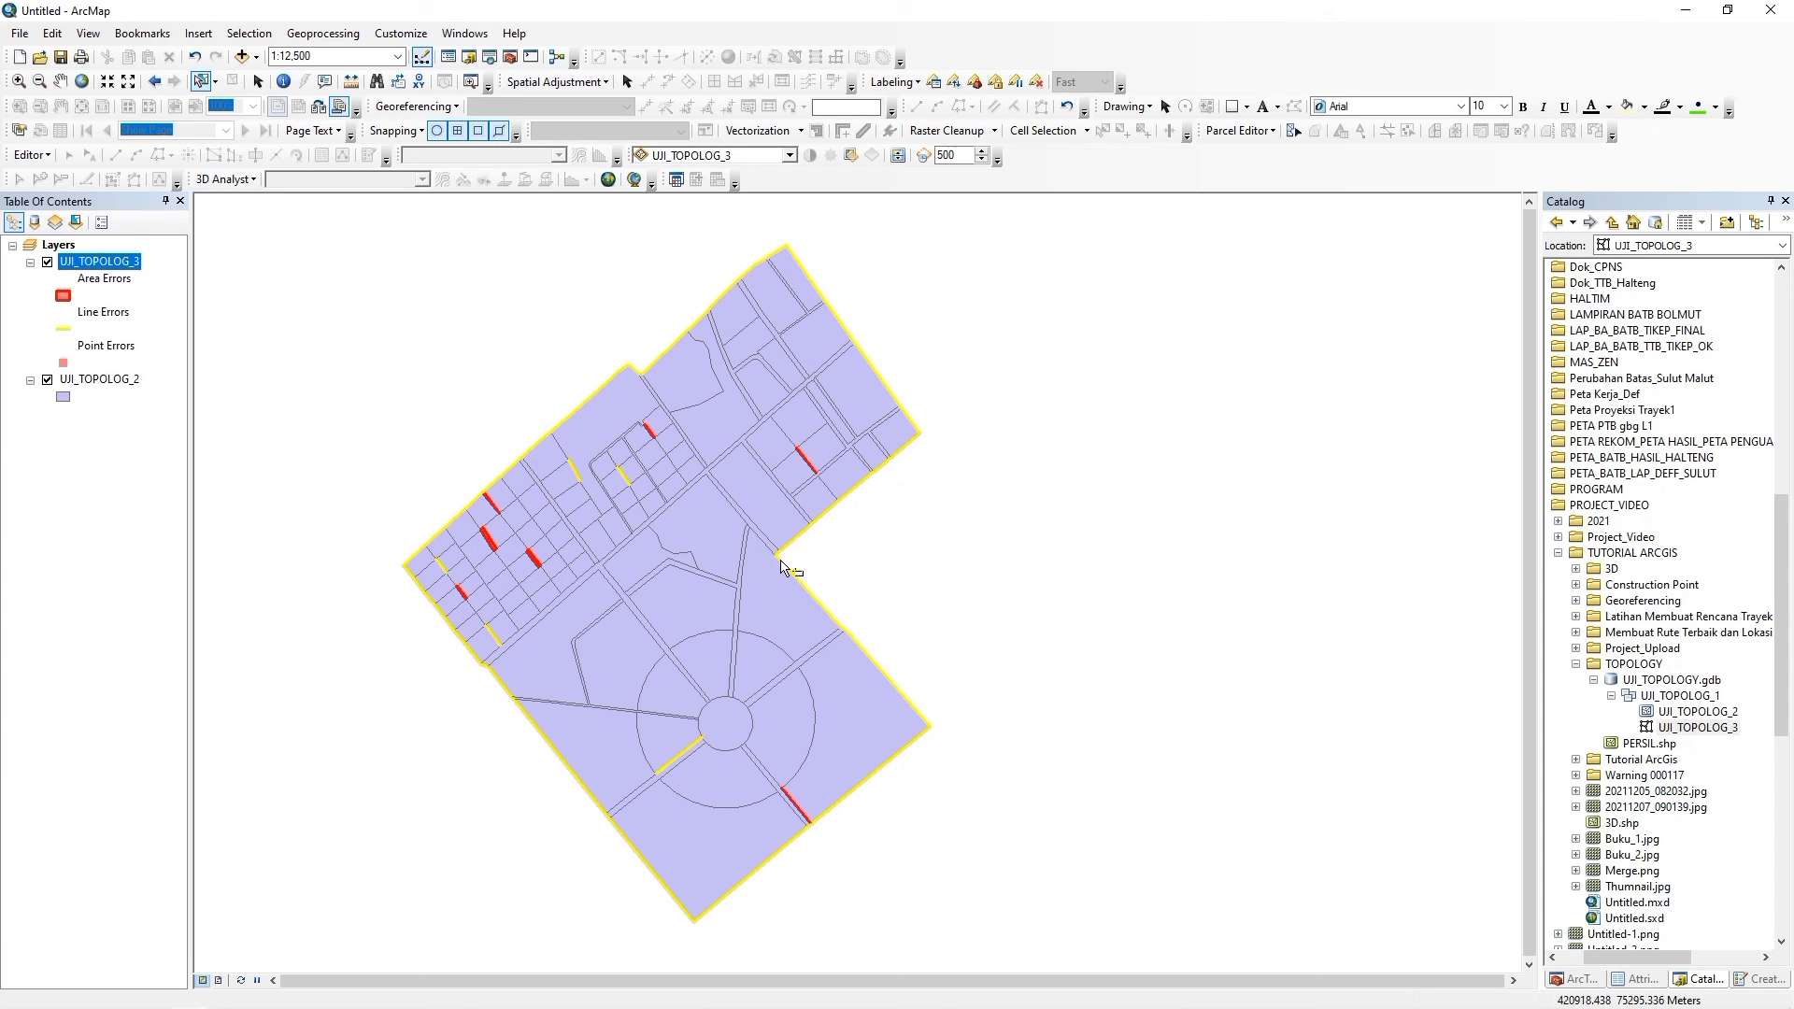
pyautogui.moveTo(1093, 505); pyautogui.dragTo(980, 502)
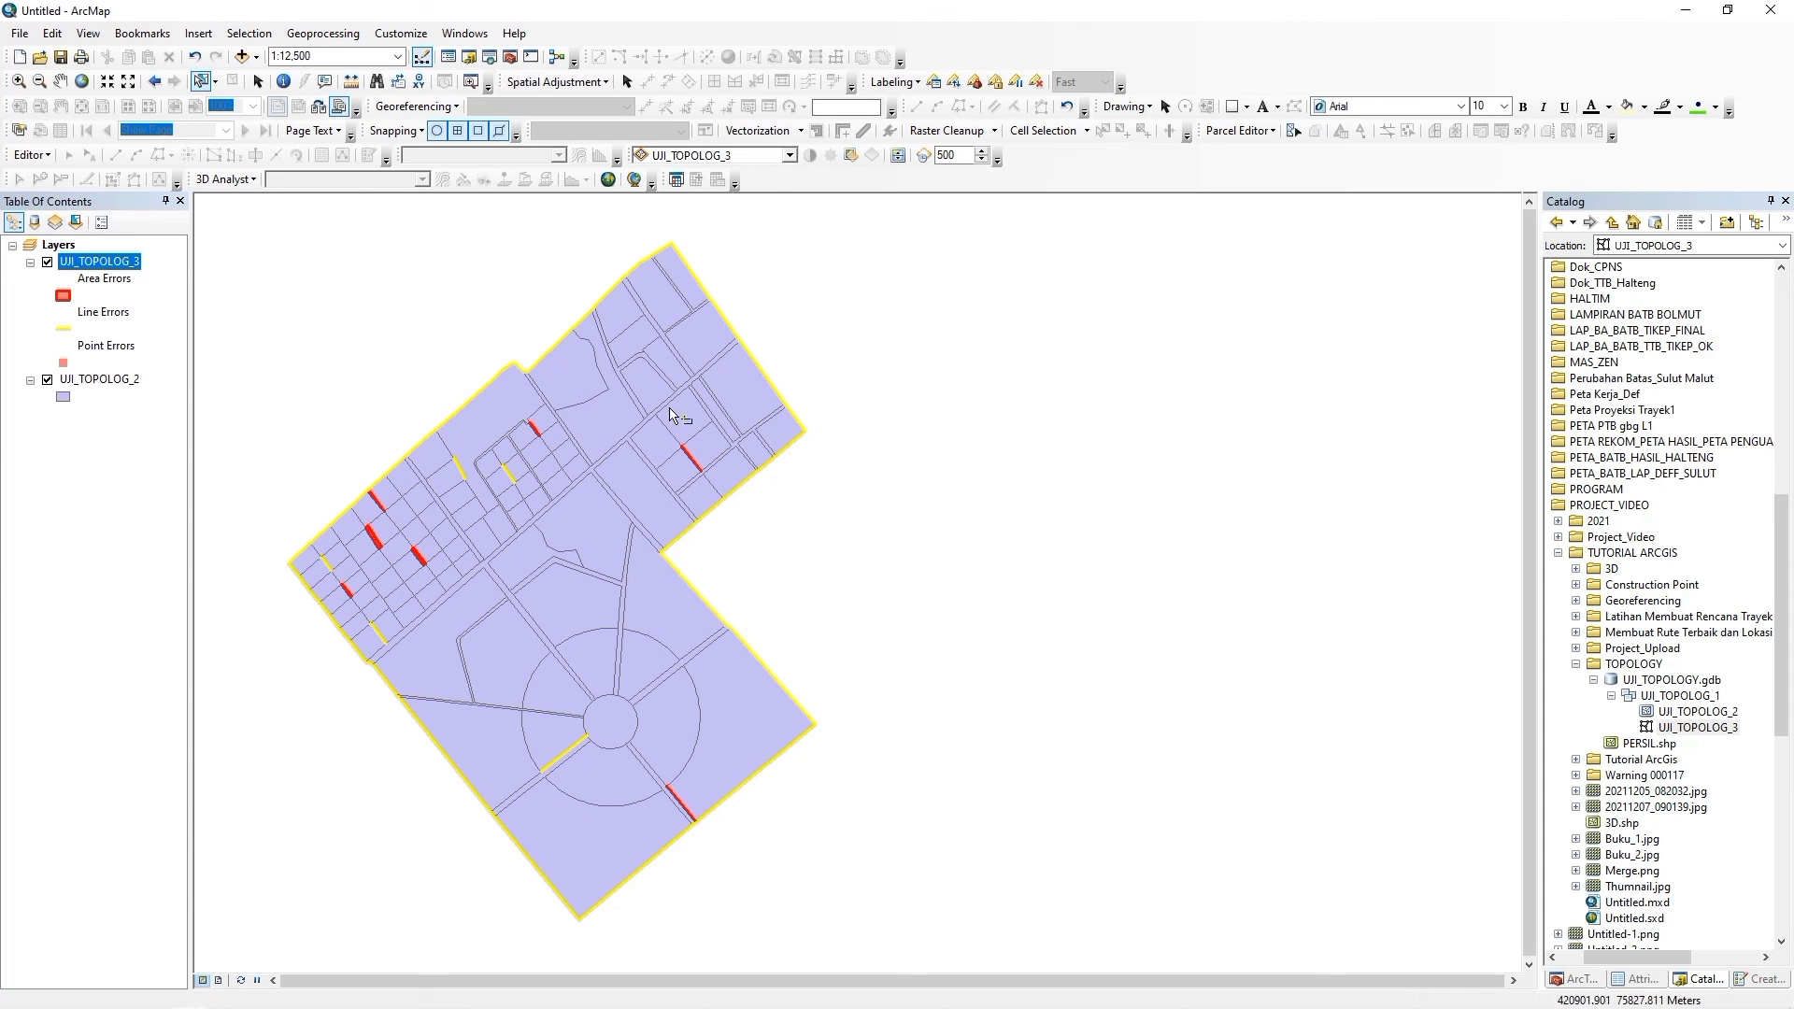
pyautogui.moveTo(672, 534); pyautogui.dragTo(793, 452)
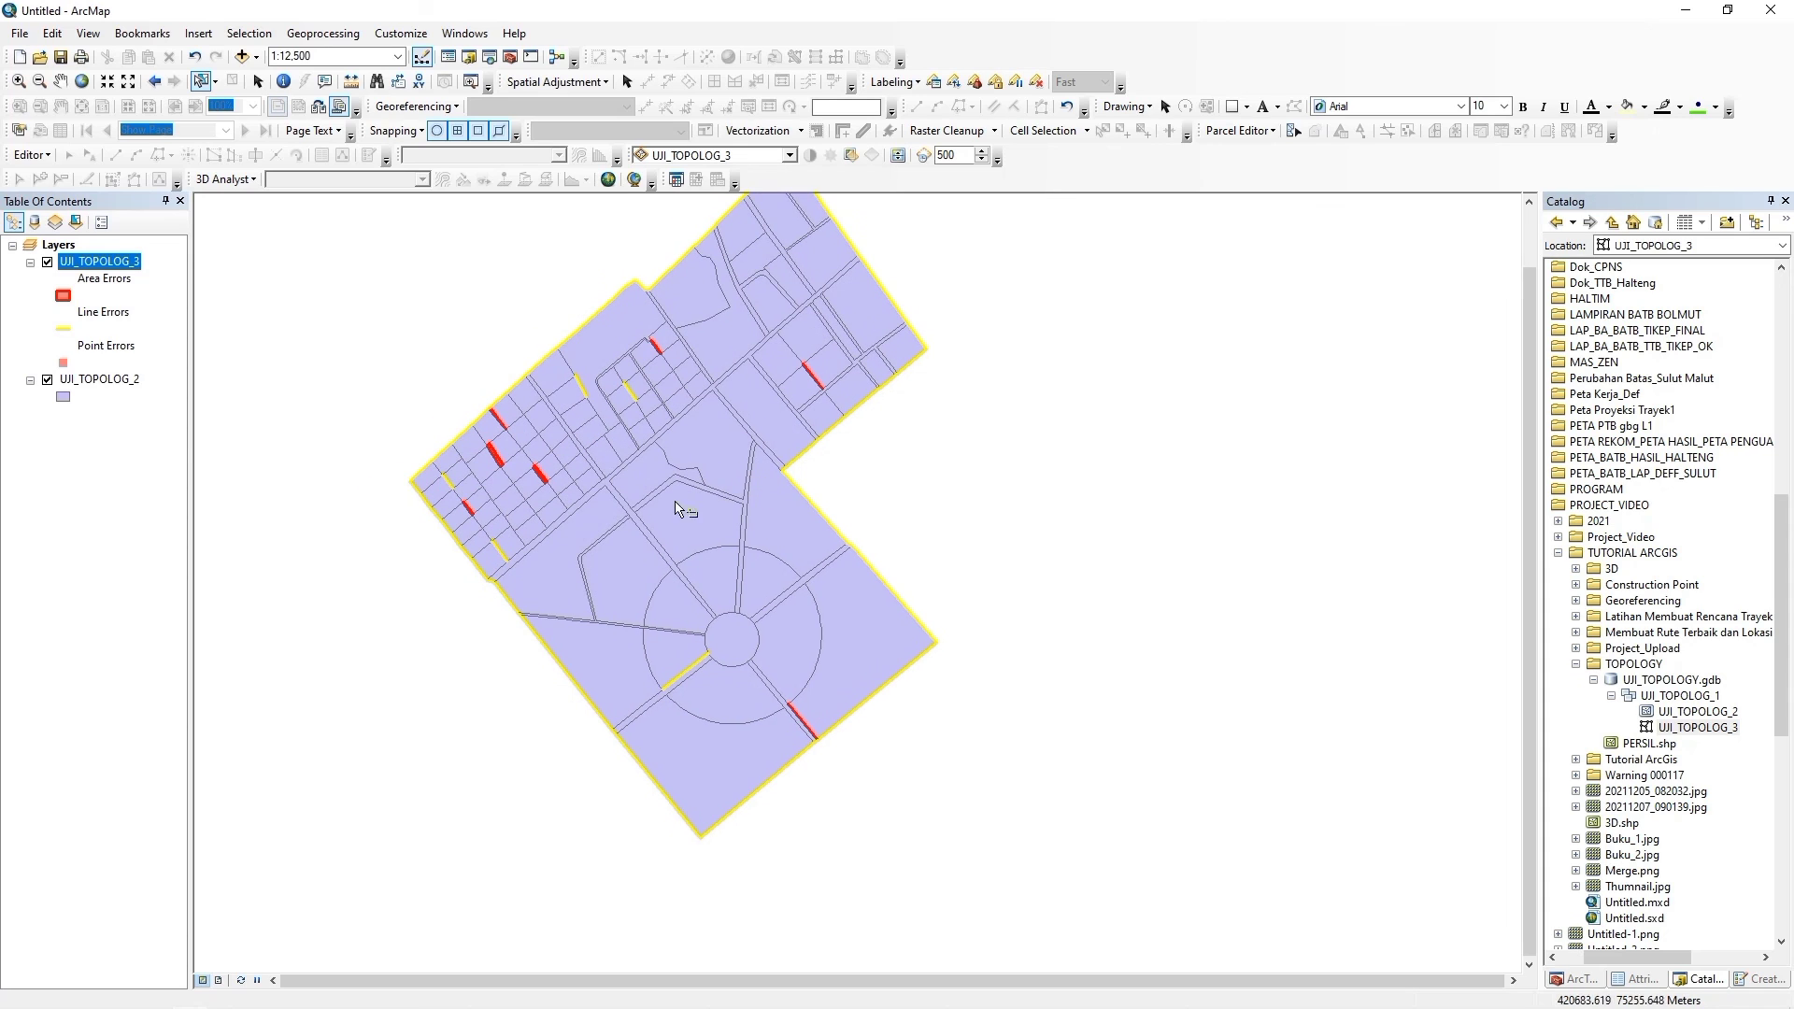
pyautogui.moveTo(896, 502); pyautogui.dragTo(734, 591)
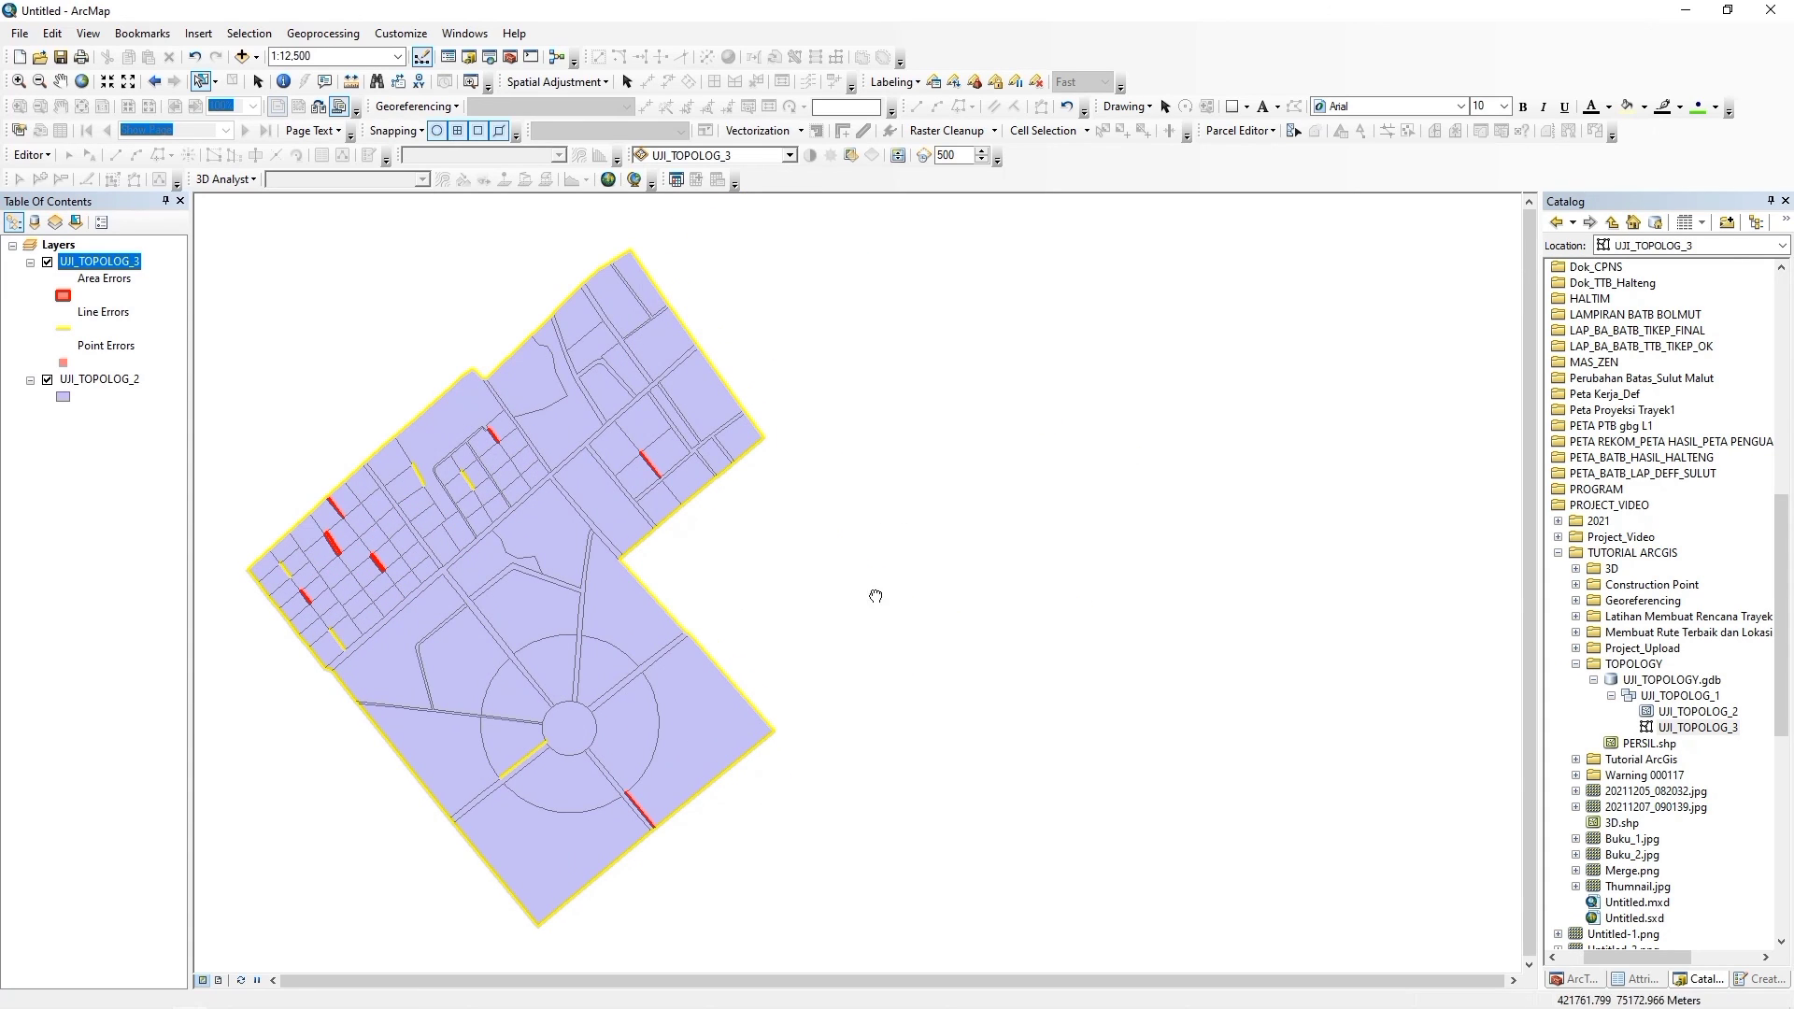
pyautogui.moveTo(869, 592); pyautogui.dragTo(1235, 589)
# Close the untitled map document and exit ArcMap.
pyautogui.click(1771, 10)
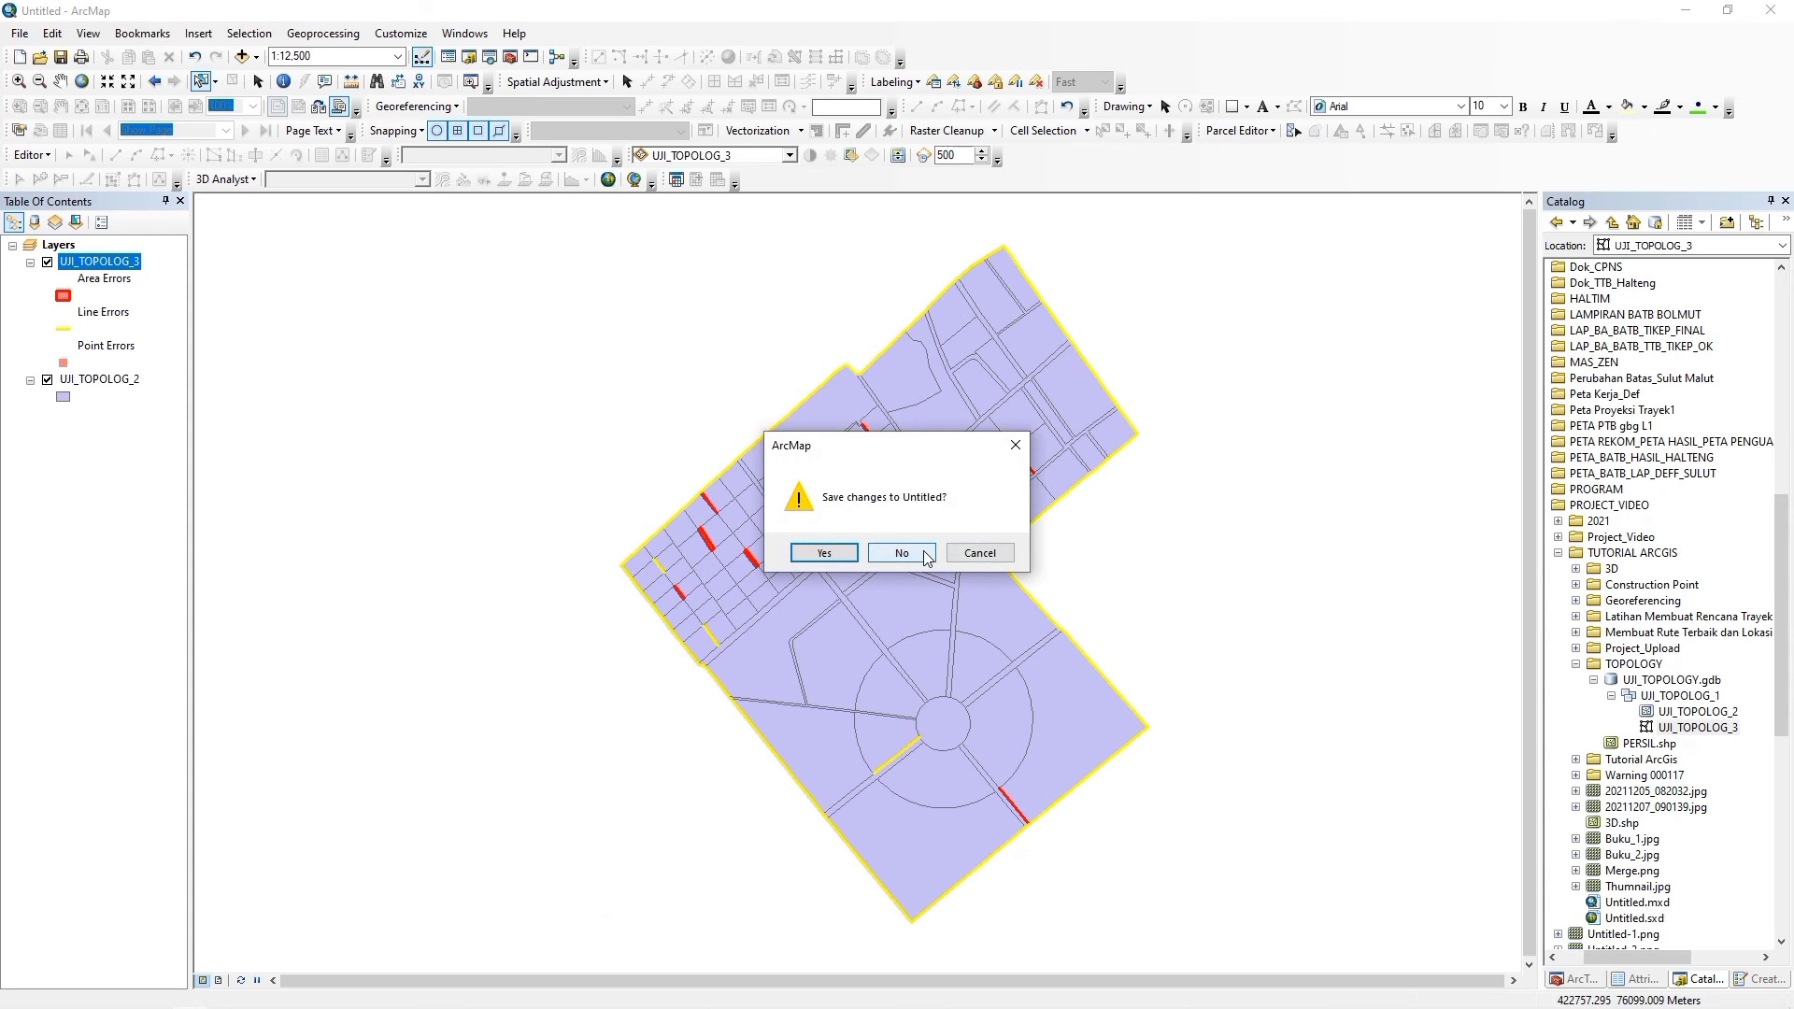